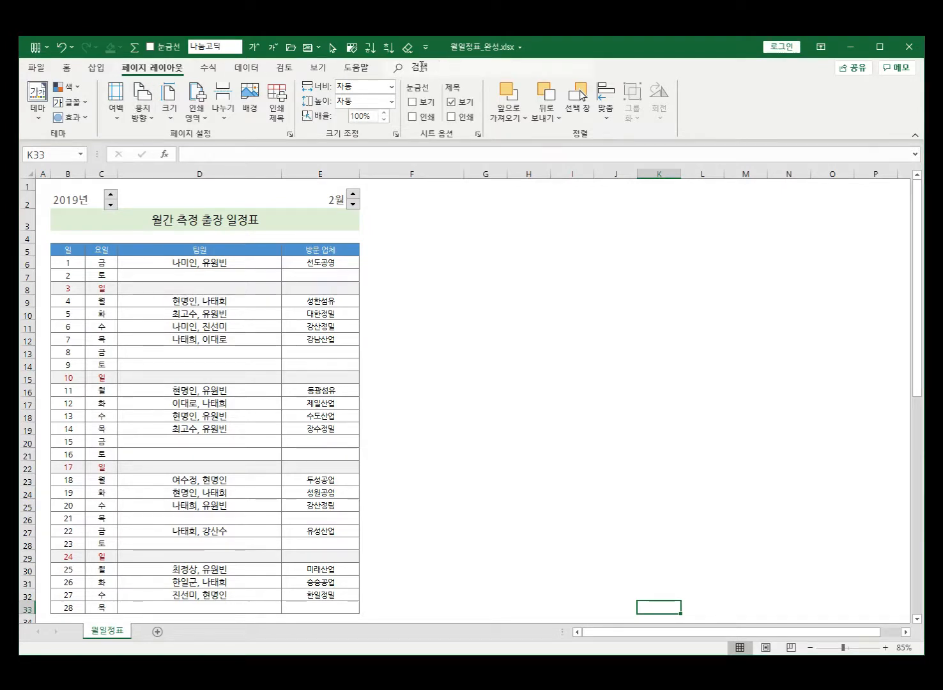
Collapse the ribbon to its tab names, trying the temporary and full display of the 수식 commands
{"action": "left_click", "coordinate": [209, 69]}
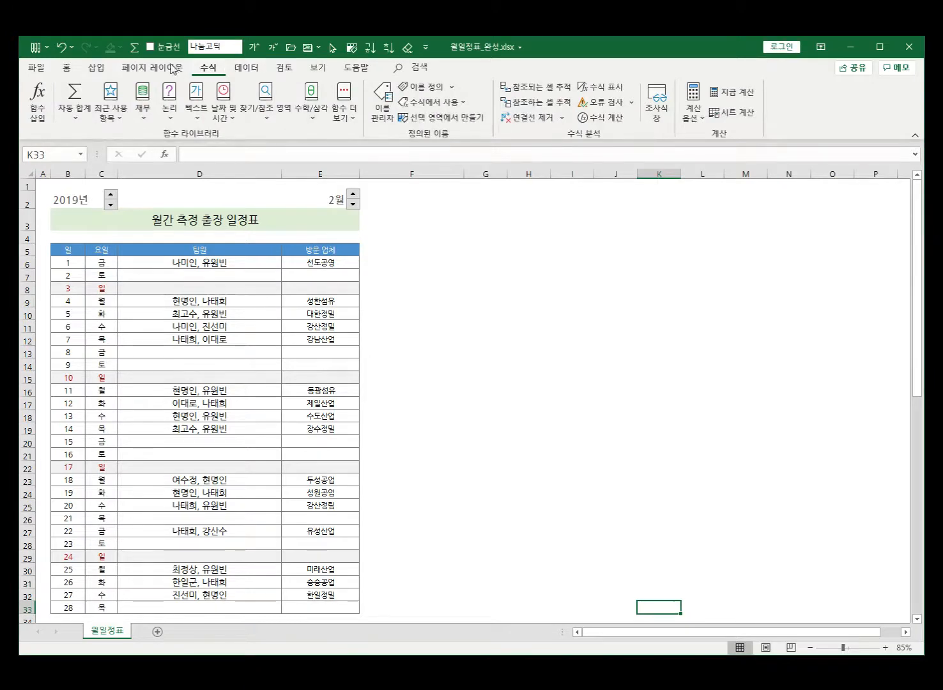
{"action": "double_click", "coordinate": [209, 68]}
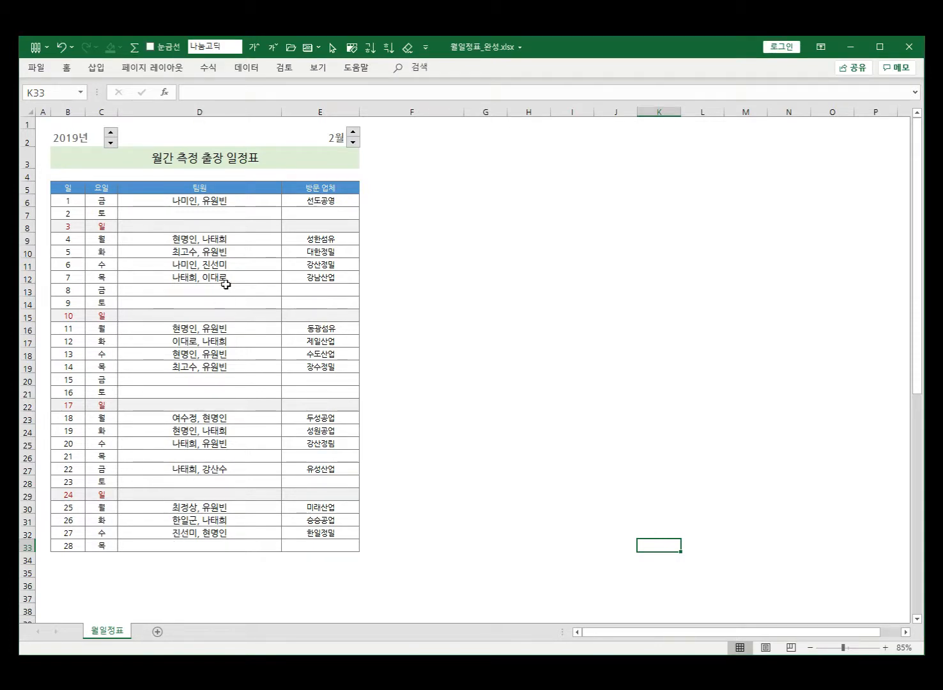
{"action": "left_click", "coordinate": [208, 69]}
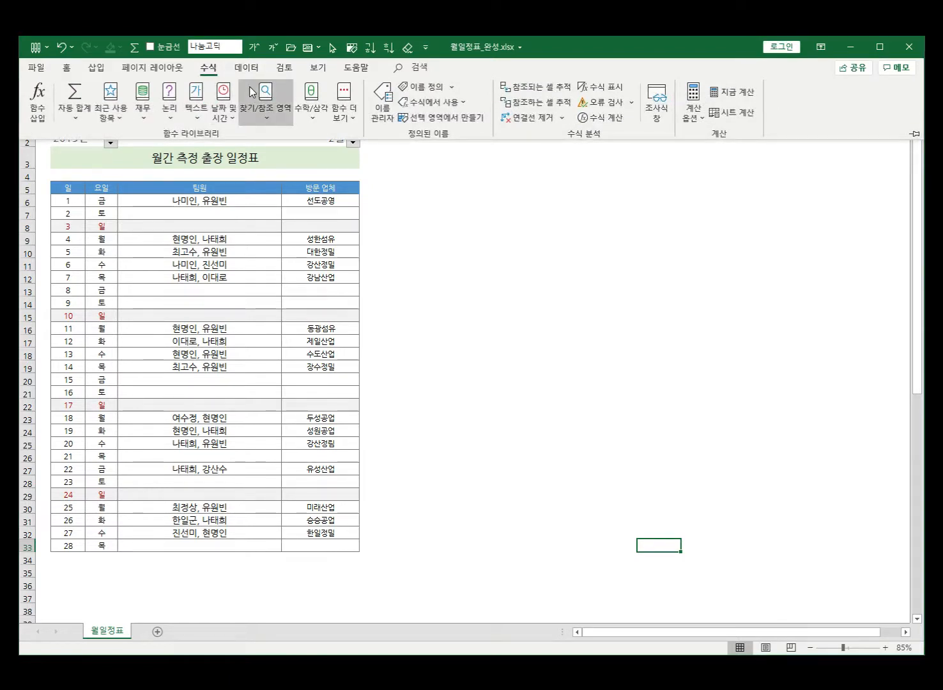
{"action": "left_click", "coordinate": [460, 346]}
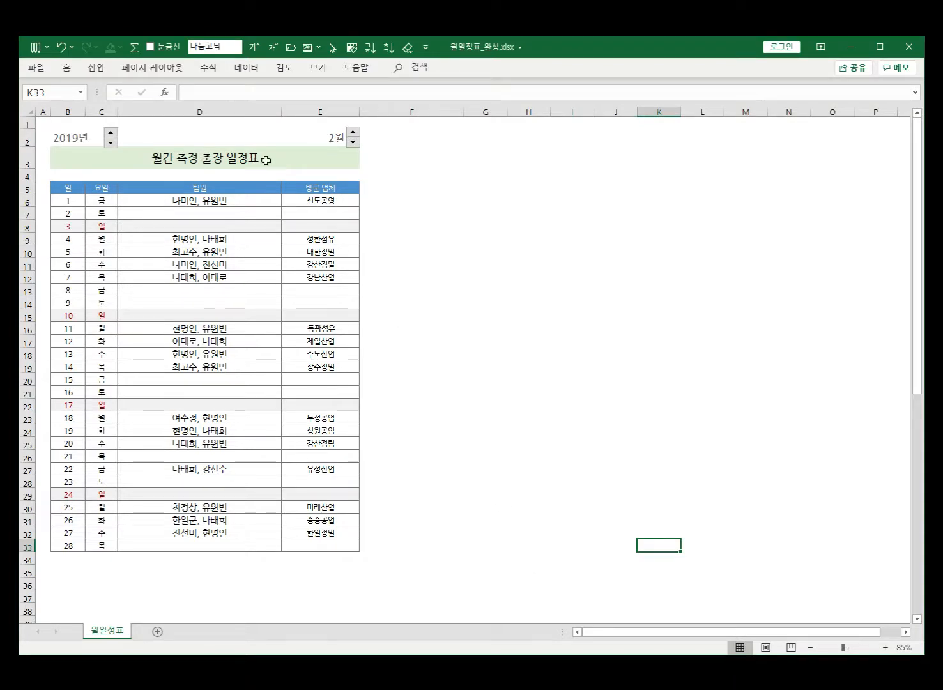
{"action": "double_click", "coordinate": [210, 67]}
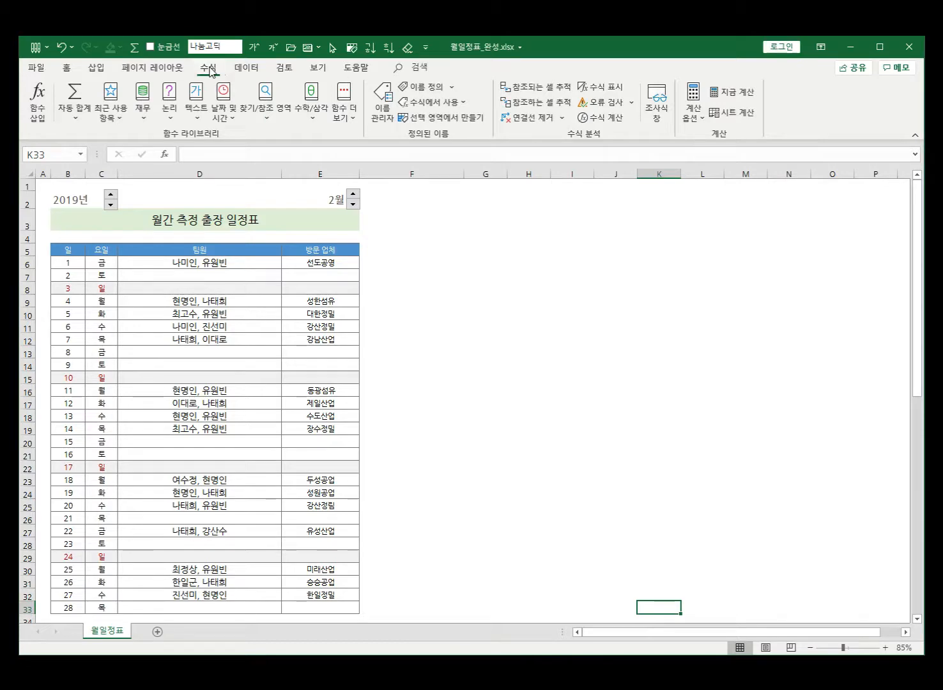
{"action": "double_click", "coordinate": [209, 68]}
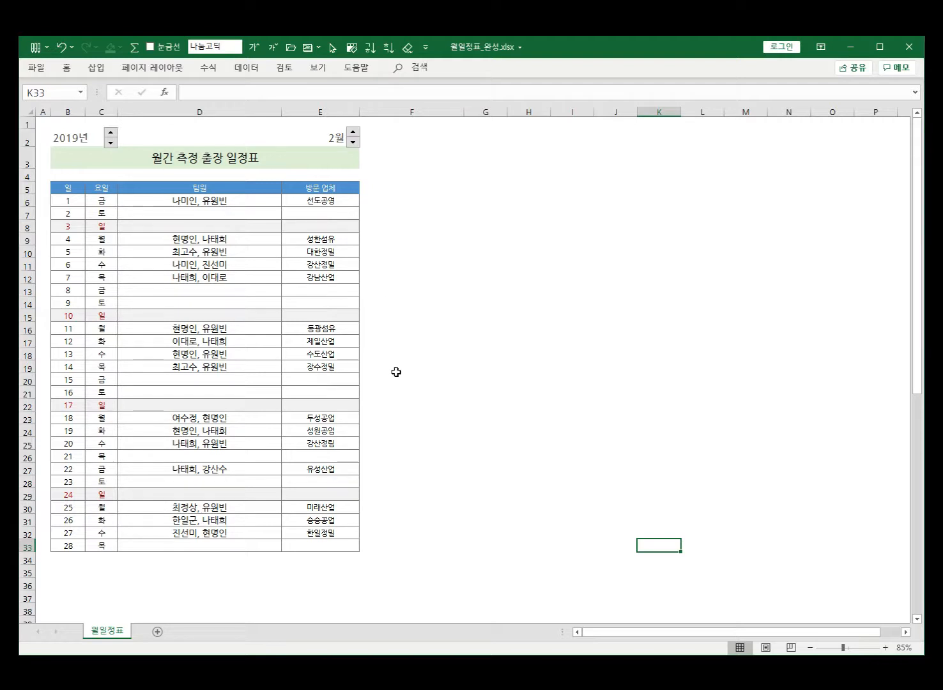
Switch the finished schedule to 3월 and highlight the rows for days 29 to 31
{"action": "left_click", "coordinate": [353, 132]}
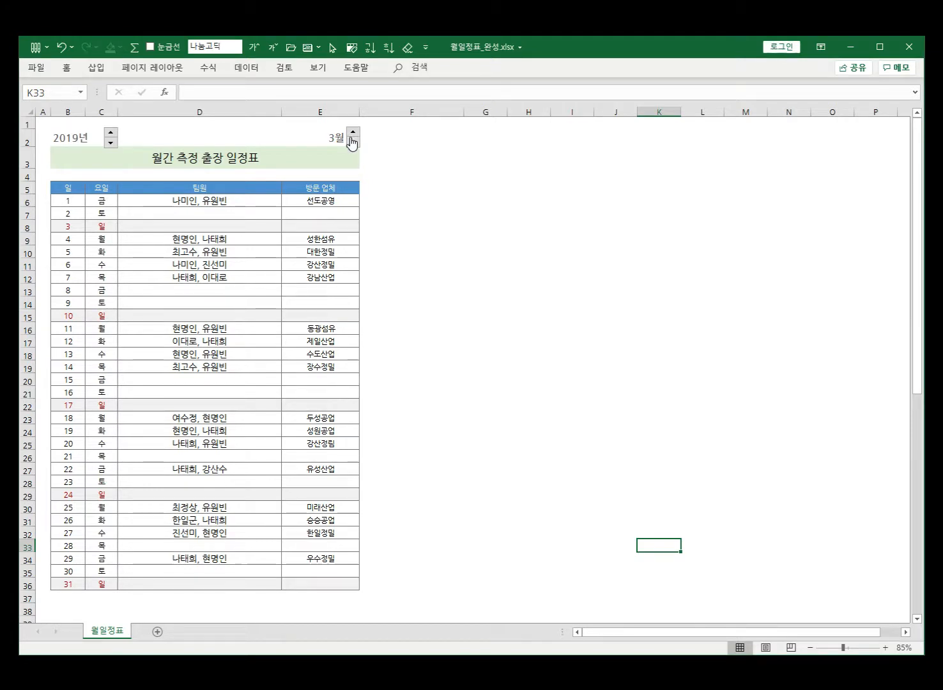
{"action": "left_click_drag", "start_coordinate": [64, 555], "coordinate": [334, 578]}
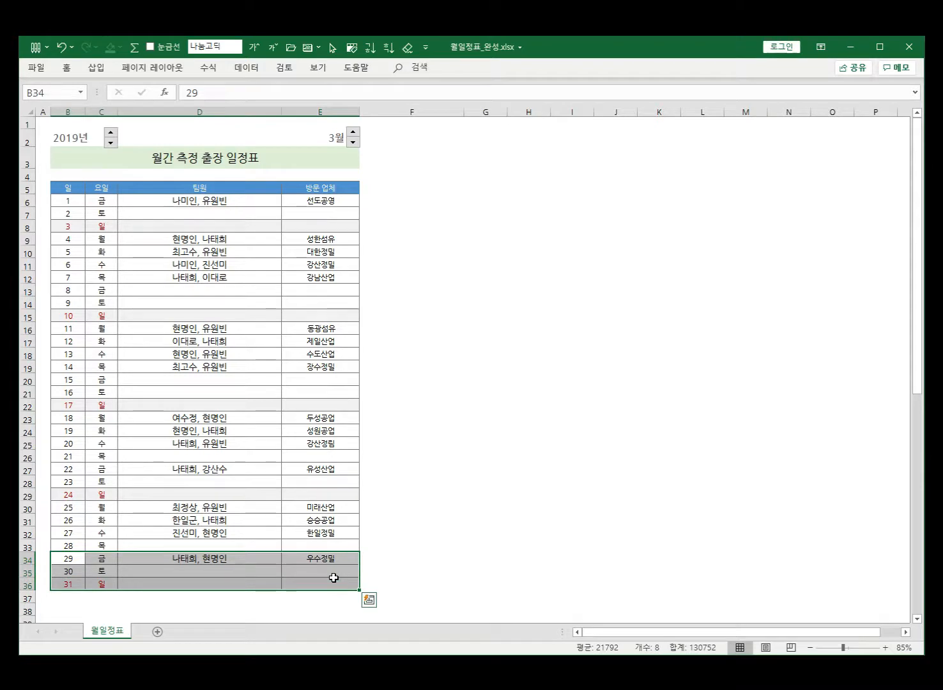
{"action": "left_click", "coordinate": [411, 538]}
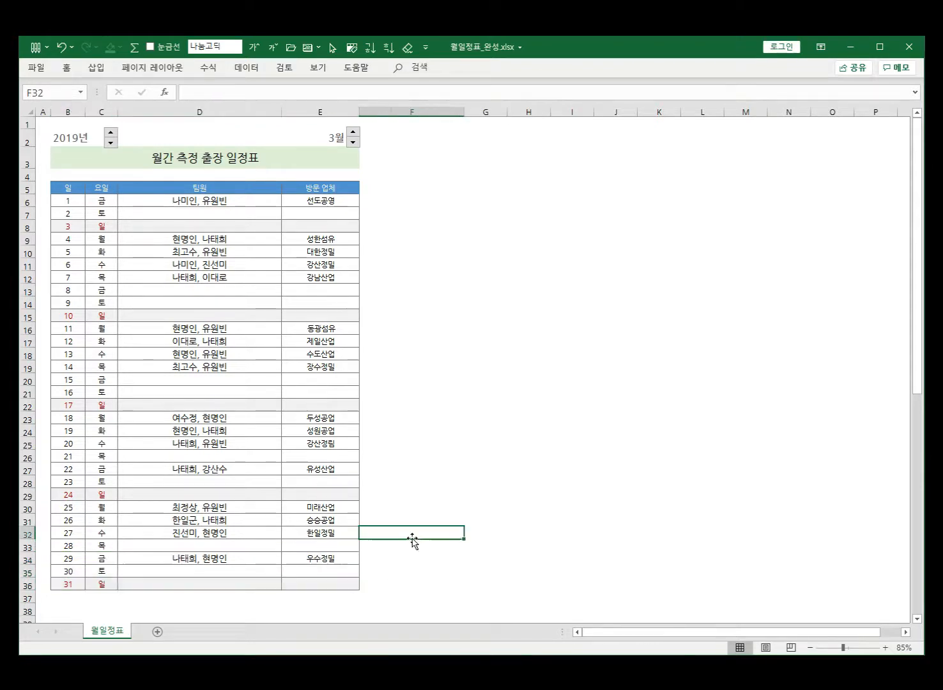
Step the schedule through 4월 and the years 2020 and 2021, ending on 2월 of 2021
{"action": "left_click", "coordinate": [354, 132]}
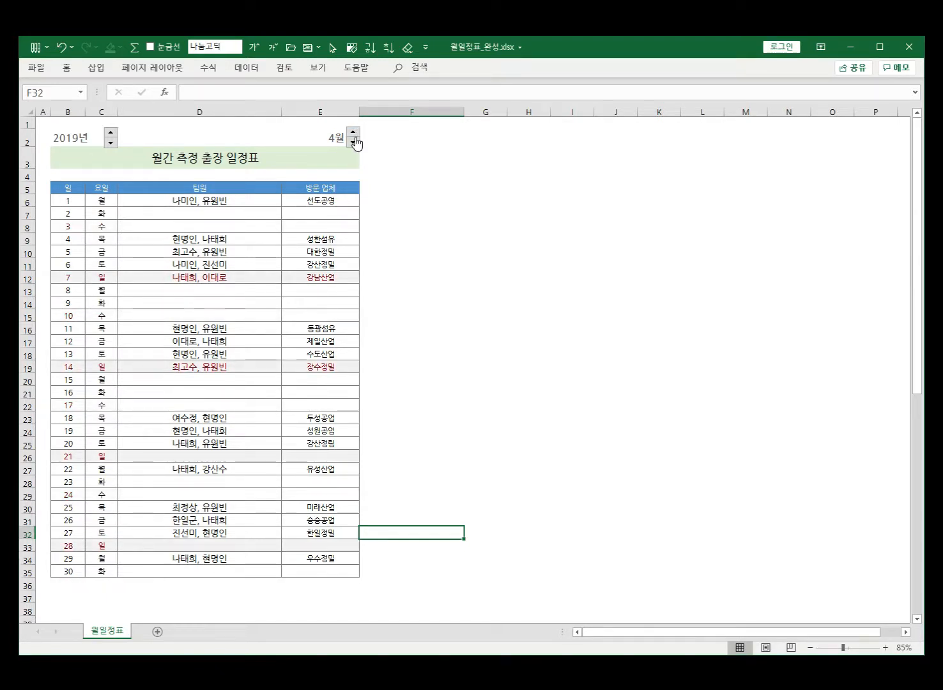
{"action": "left_click", "coordinate": [111, 132]}
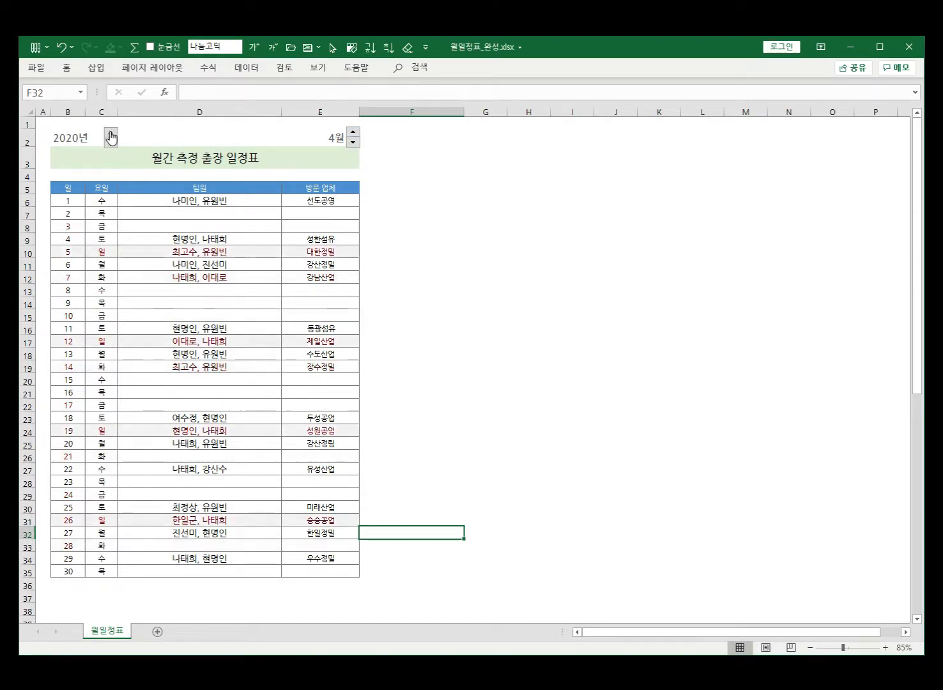
{"action": "left_click", "coordinate": [111, 132]}
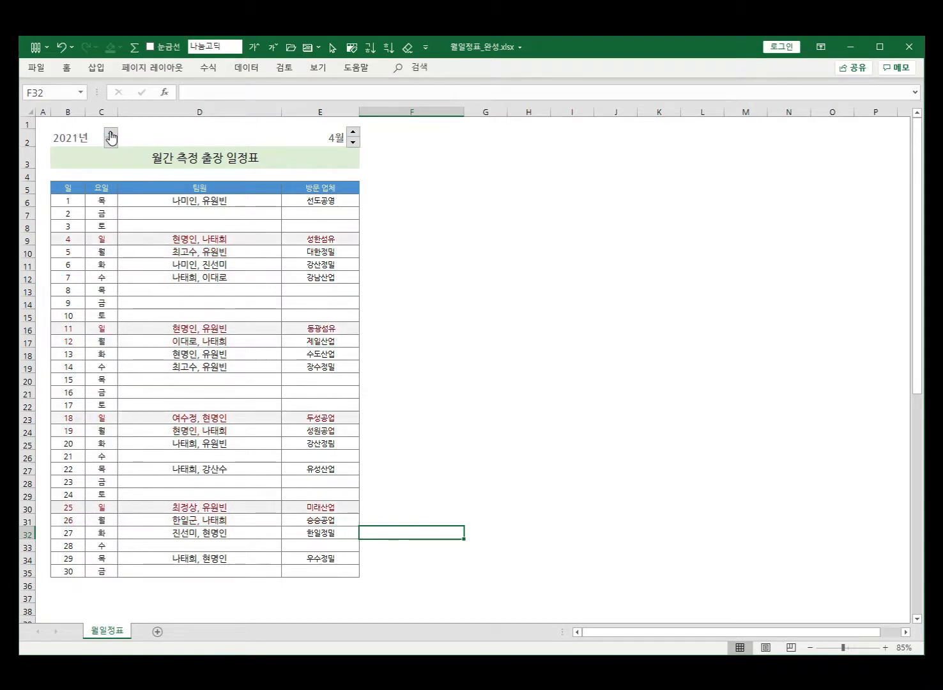
{"action": "left_click", "coordinate": [353, 142]}
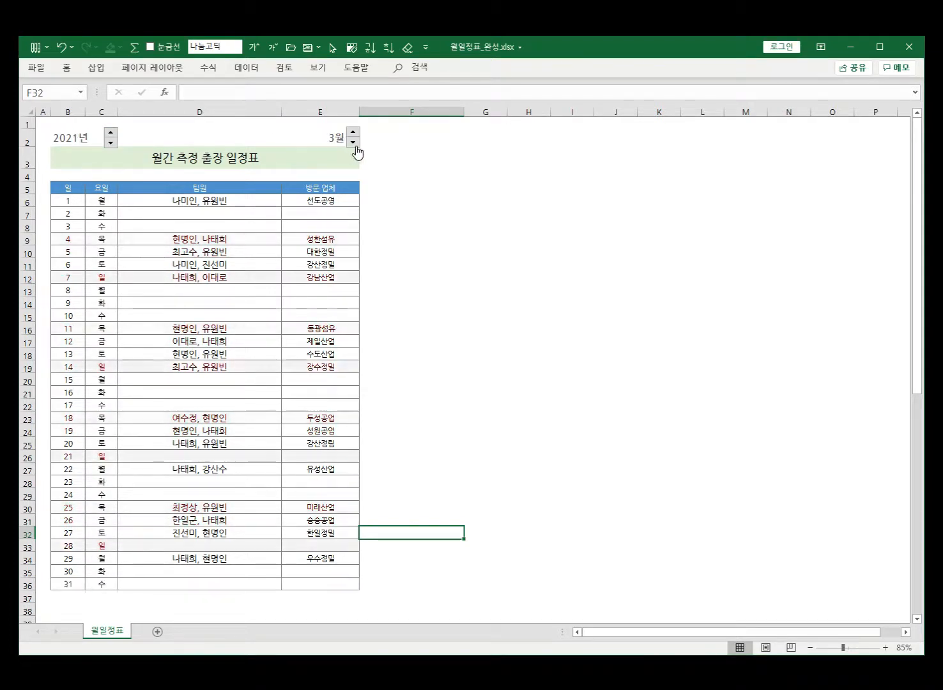
{"action": "left_click", "coordinate": [354, 143]}
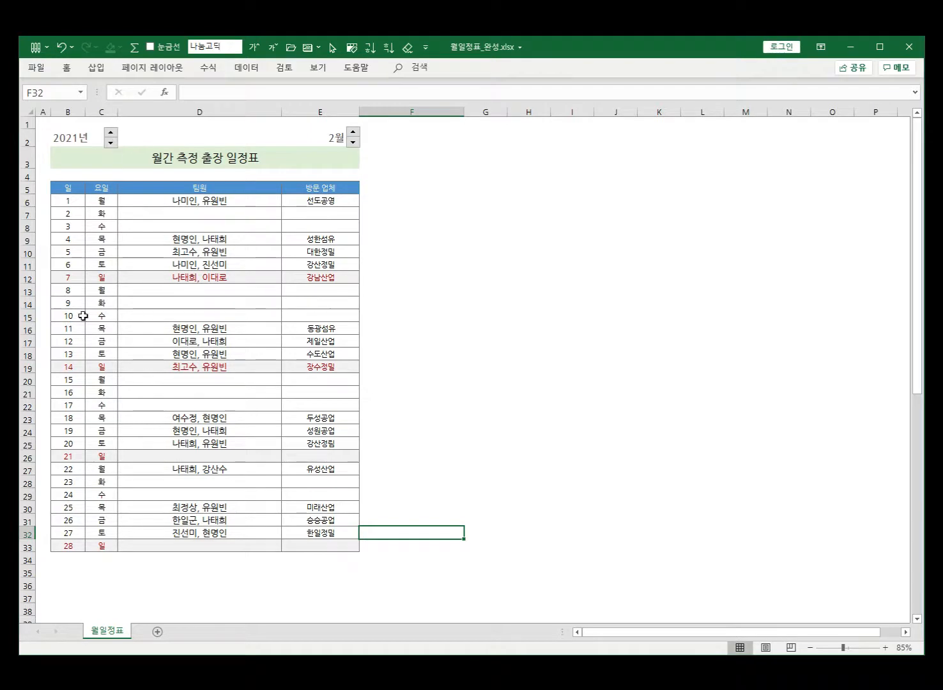
Advance the schedule's year to 2024 and highlight the last February rows, days 28 and 29
{"action": "left_click", "coordinate": [110, 133]}
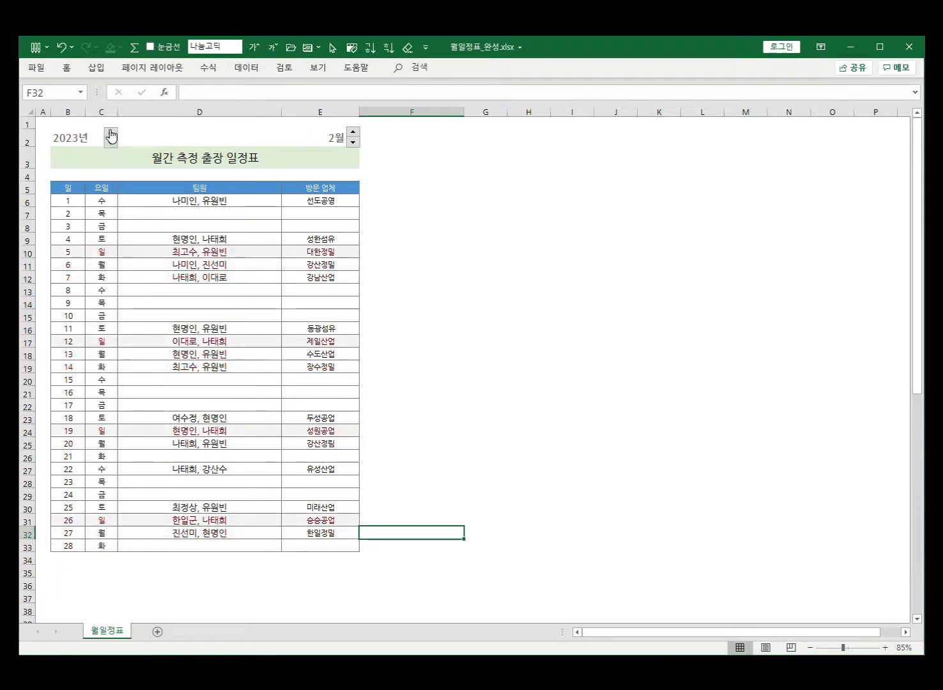
{"action": "left_click", "coordinate": [110, 133]}
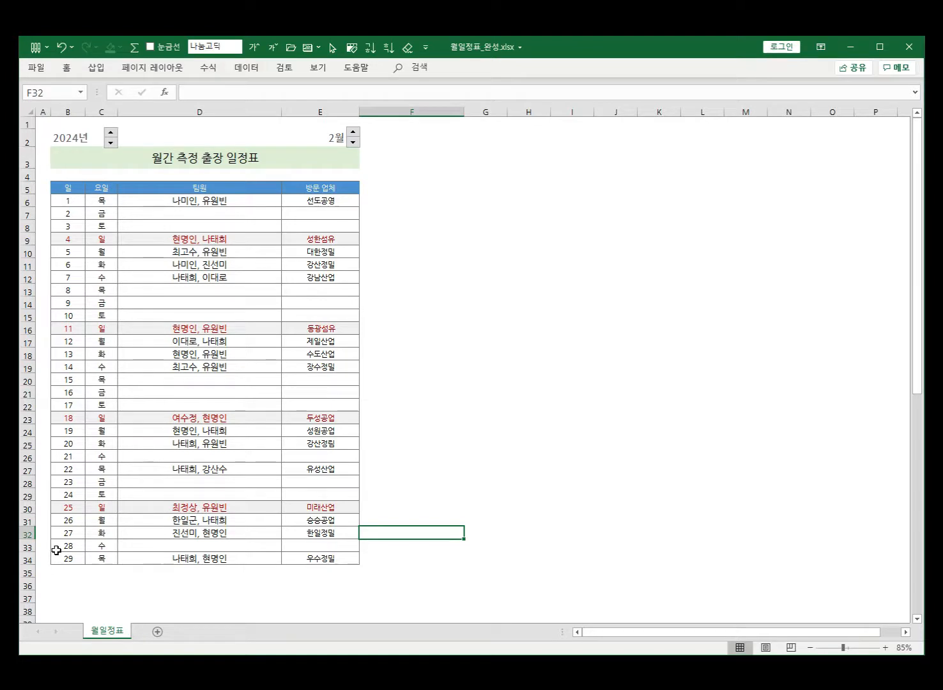
{"action": "left_click_drag", "start_coordinate": [55, 549], "coordinate": [331, 568]}
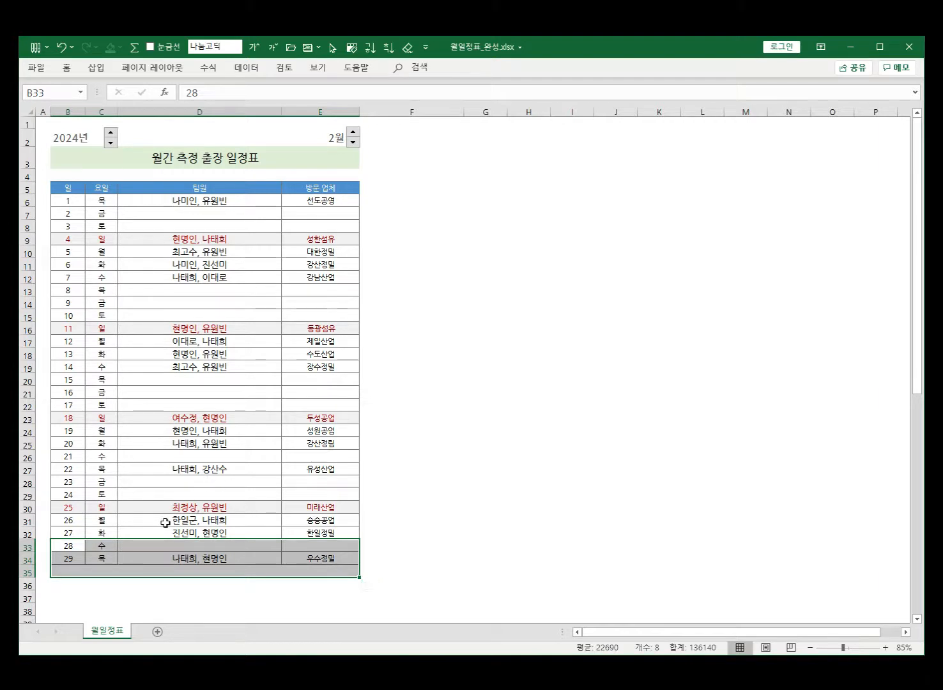
{"action": "left_click_drag", "start_coordinate": [68, 541], "coordinate": [323, 553]}
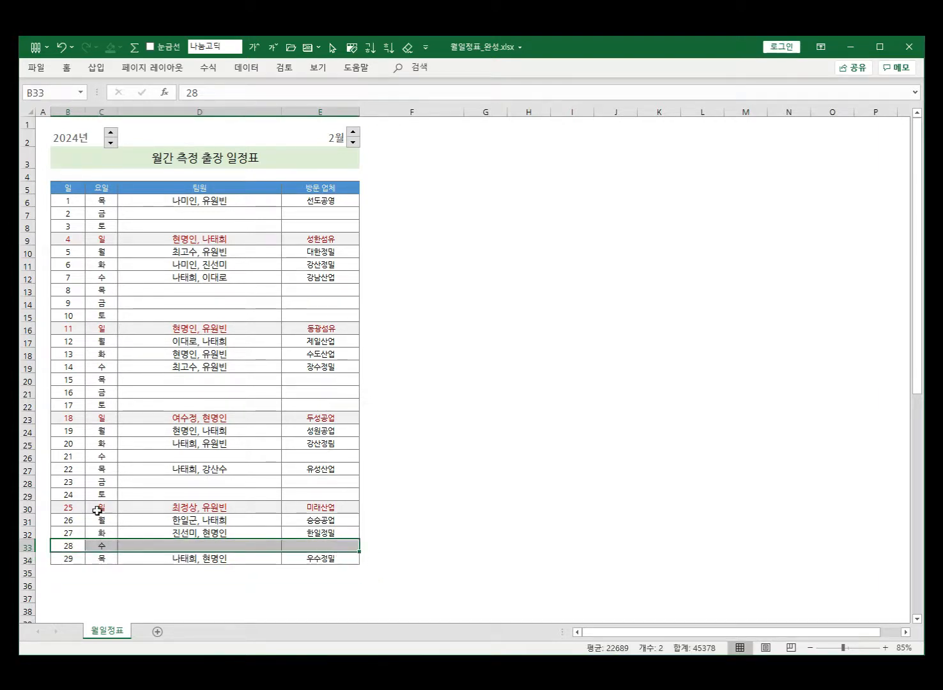
Highlight the Sunday rows for days 25, 18, 11 and 4 to examine their red and grey formatting
{"action": "left_click", "coordinate": [69, 509]}
{"action": "left_click_drag", "start_coordinate": [136, 510], "coordinate": [313, 507]}
{"action": "left_click_drag", "start_coordinate": [52, 418], "coordinate": [319, 420]}
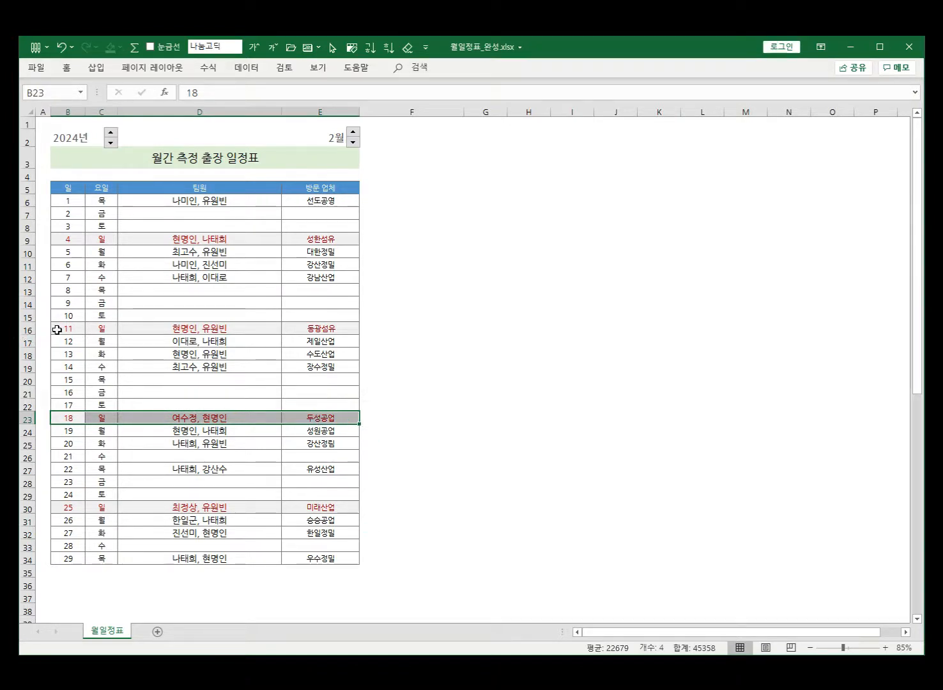
{"action": "left_click_drag", "start_coordinate": [64, 330], "coordinate": [302, 330]}
{"action": "left_click_drag", "start_coordinate": [67, 240], "coordinate": [302, 242]}
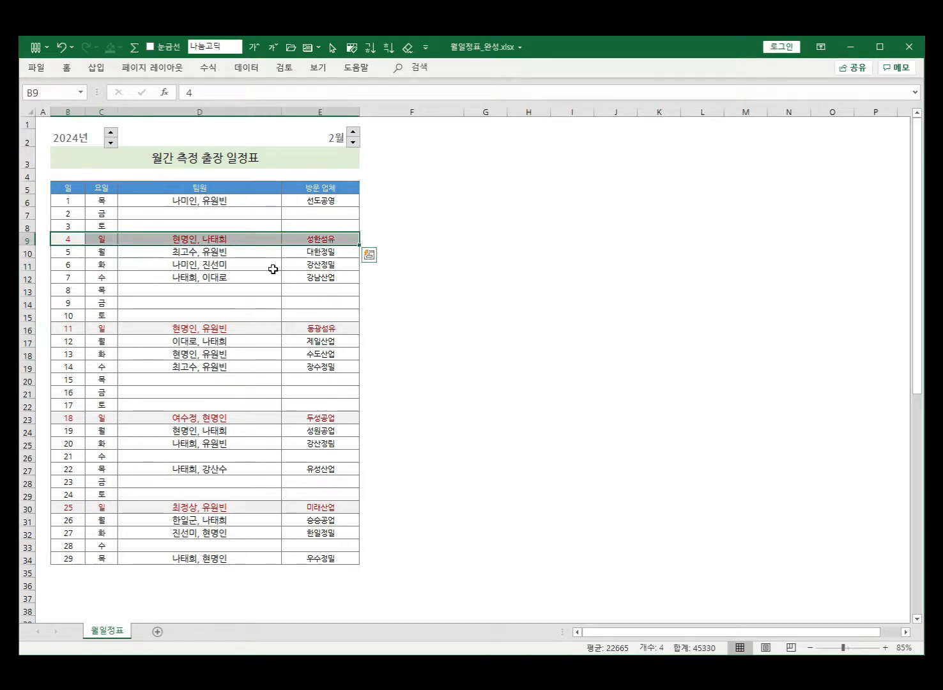
Step the schedule's year back to 2019 and switch to the 월일정표_준비.xlsx workbook
{"action": "left_click", "coordinate": [111, 143]}
{"action": "left_click", "coordinate": [110, 144]}
{"action": "left_click", "coordinate": [111, 144]}
{"action": "left_click", "coordinate": [111, 144]}
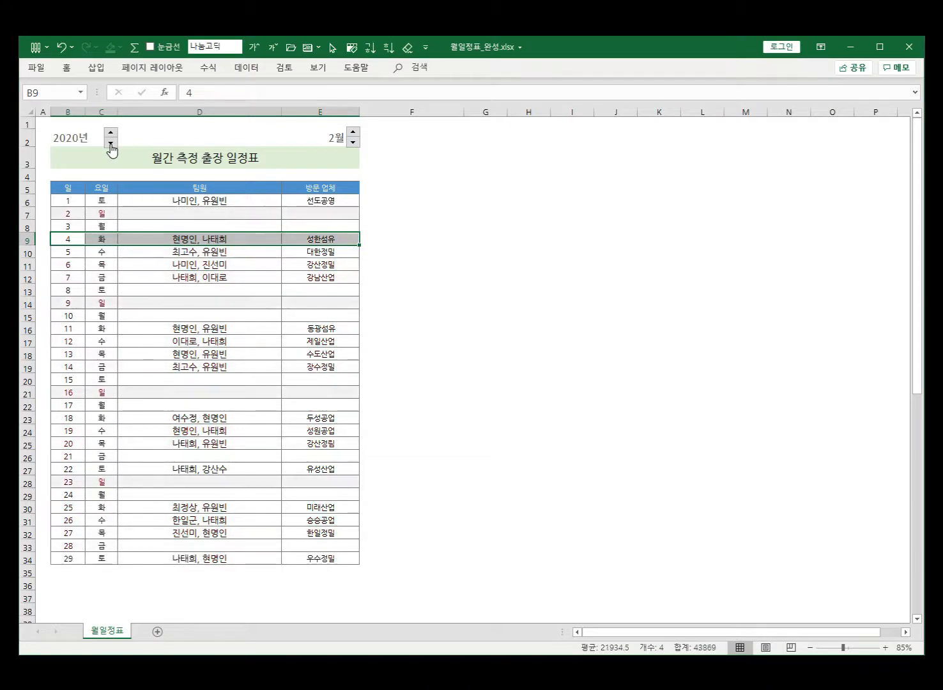
{"action": "left_click", "coordinate": [110, 144]}
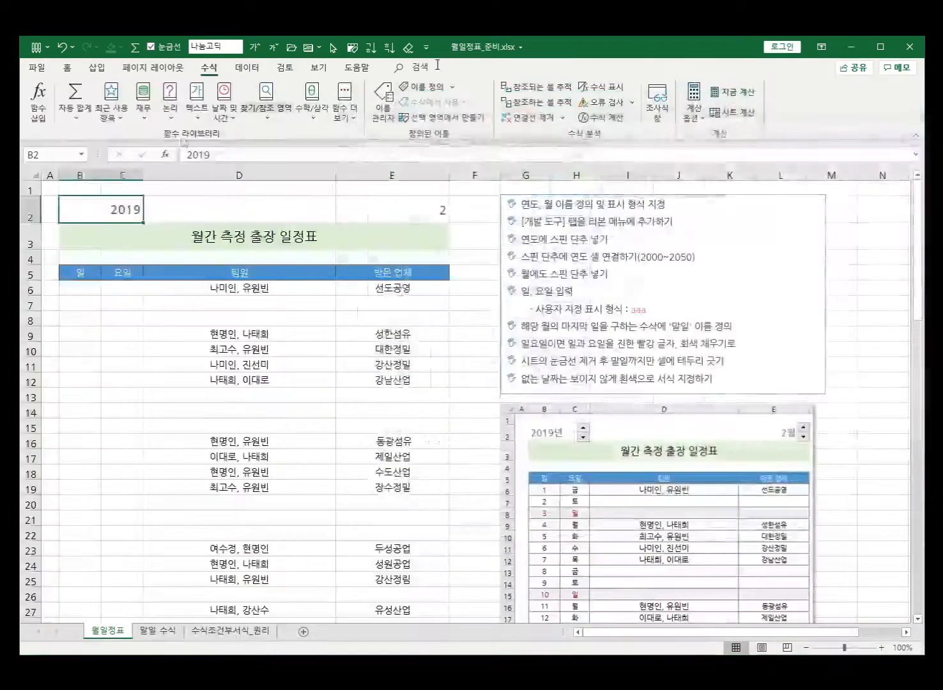
{"action": "left_click", "coordinate": [850, 47]}
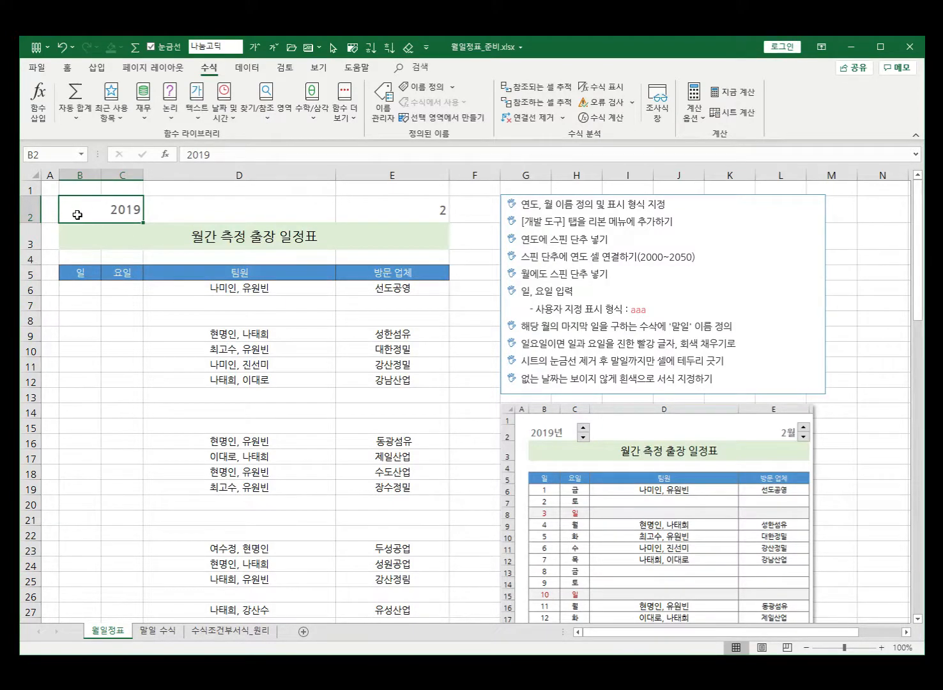
Define the name 연도 for the year cell B2
{"action": "left_click", "coordinate": [37, 155]}
{"action": "type", "text": "연도"}
{"action": "key", "text": "Return"}
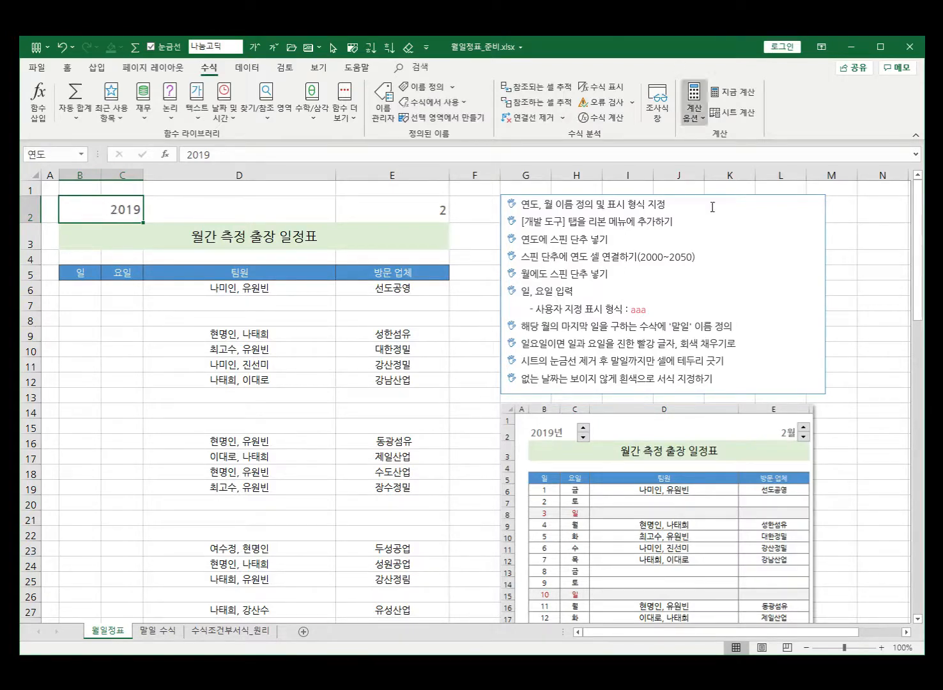
Define the name 월 for the month cell E2 and check the names of both cells
{"action": "left_click", "coordinate": [416, 202]}
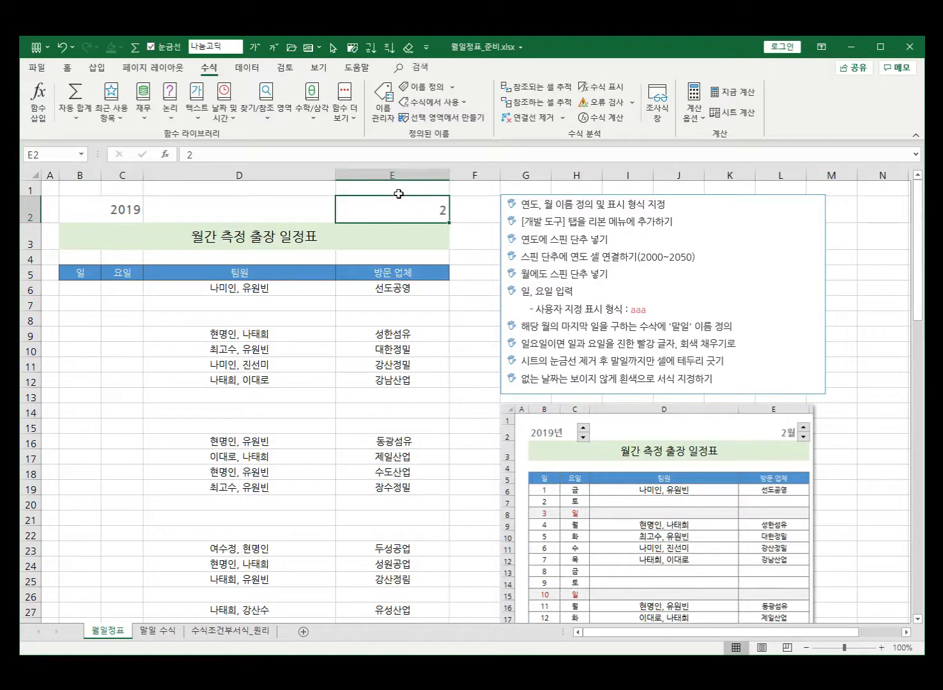
{"action": "left_click", "coordinate": [64, 155]}
{"action": "type", "text": "월"}
{"action": "key", "text": "Return"}
{"action": "left_click", "coordinate": [83, 209]}
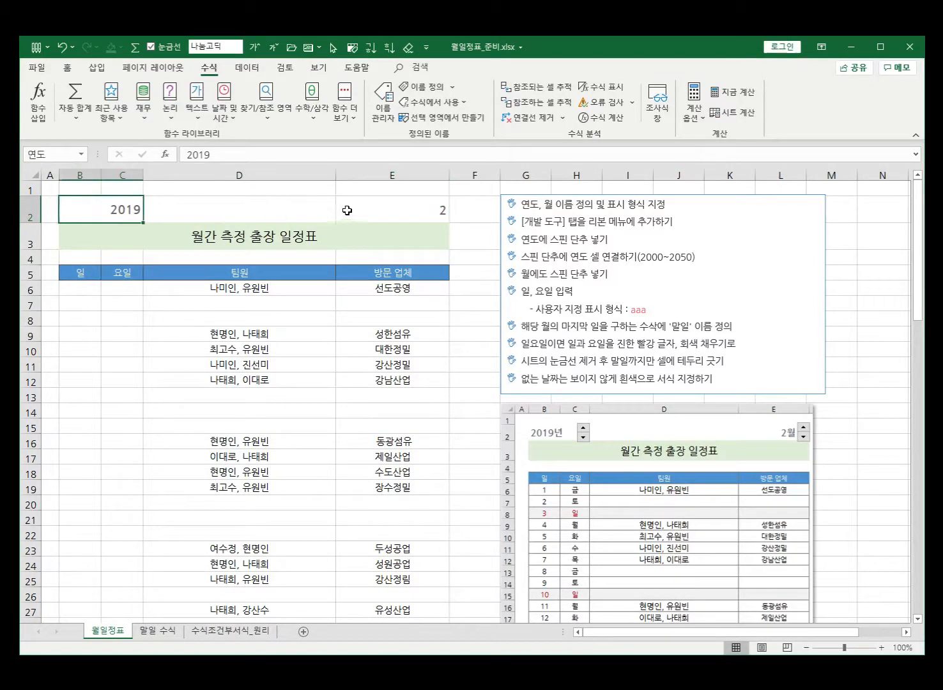
{"action": "left_click", "coordinate": [355, 208]}
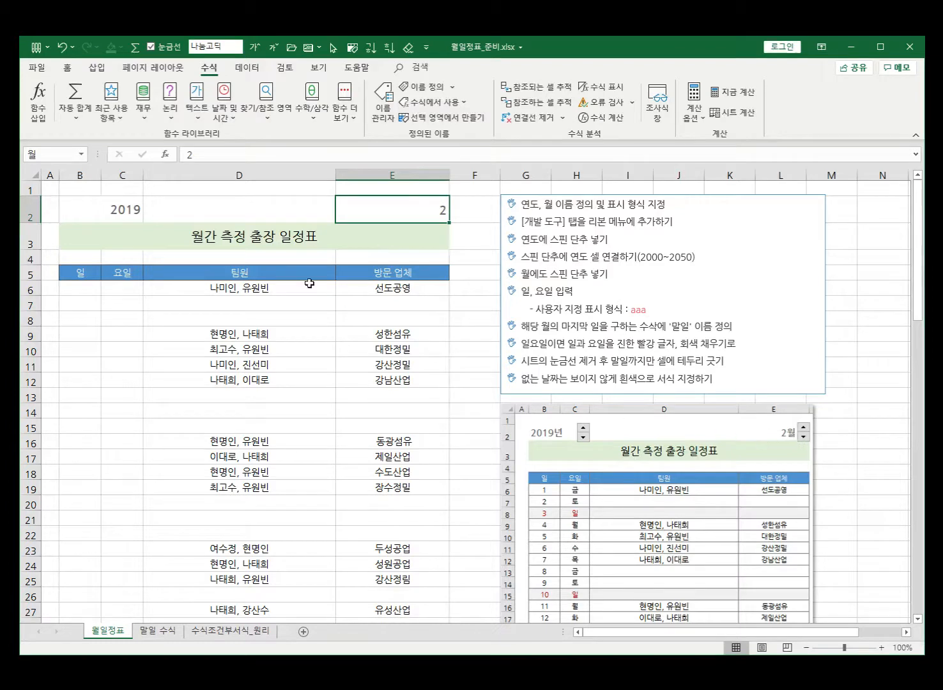
{"action": "left_click", "coordinate": [127, 210]}
{"action": "left_click", "coordinate": [80, 290]}
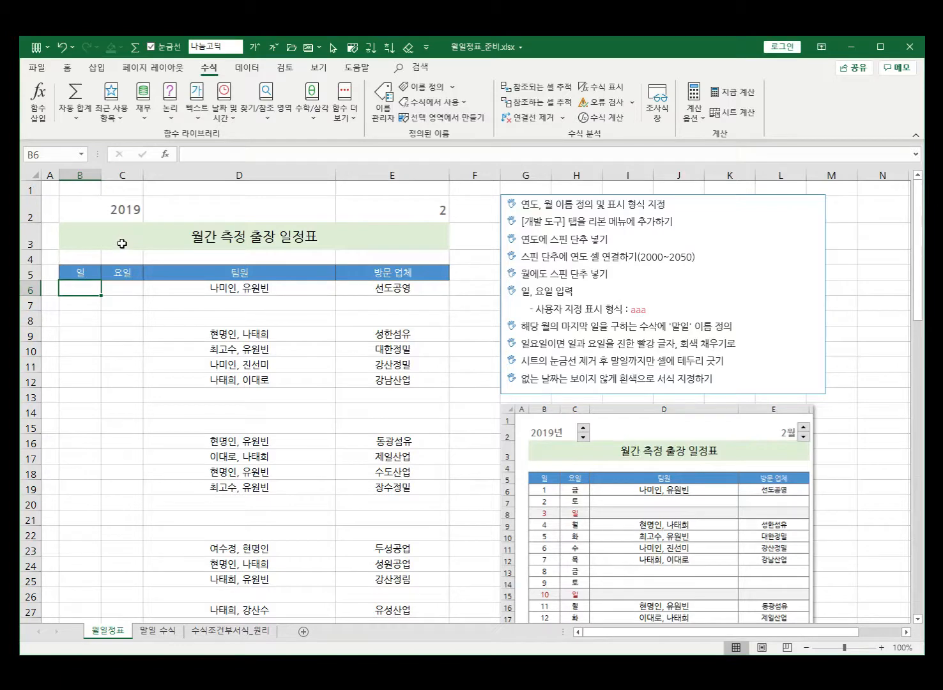
Apply the custom number format G/표준년 to the year cell B2
{"action": "left_click", "coordinate": [121, 219]}
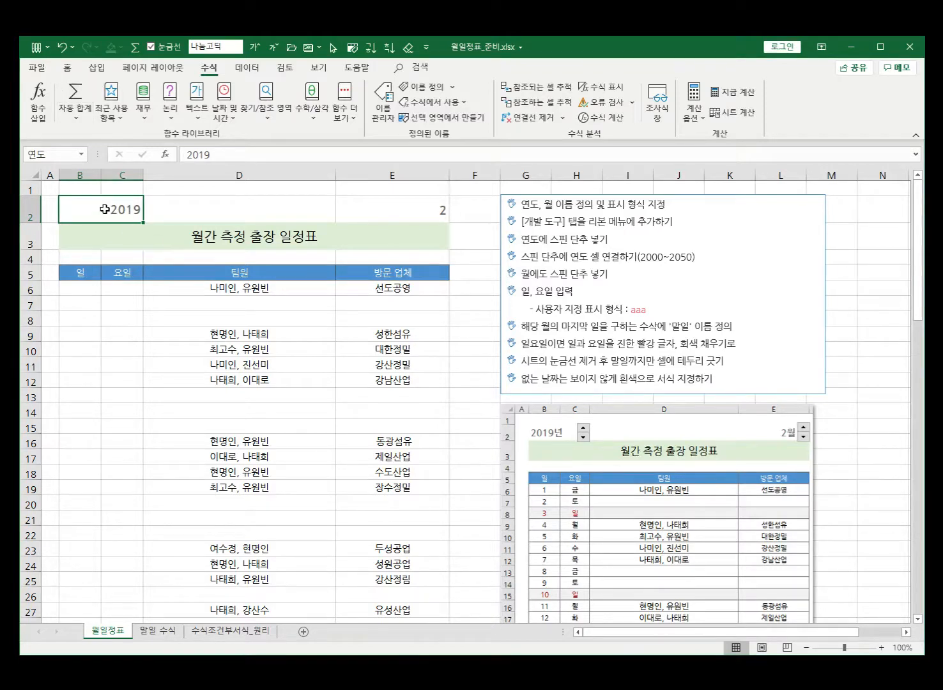
{"action": "left_click", "coordinate": [66, 67]}
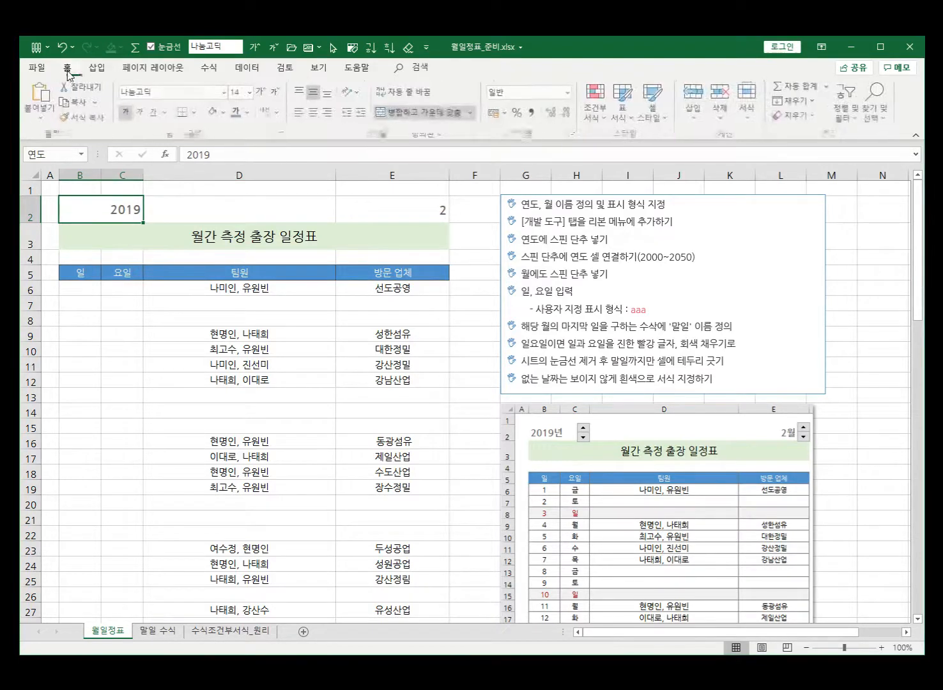
{"action": "left_click", "coordinate": [573, 134]}
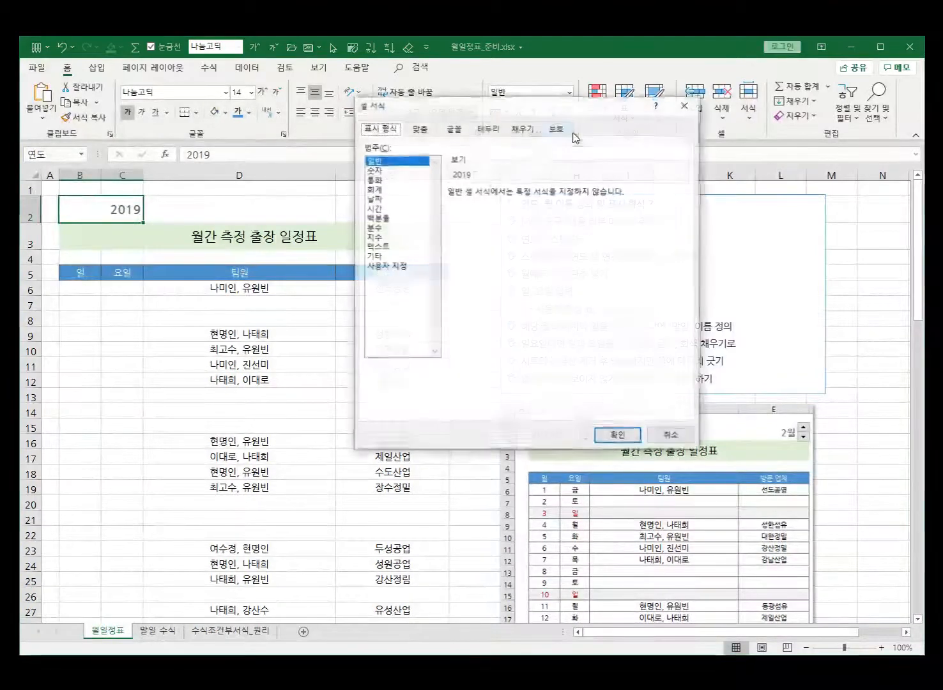
{"action": "left_click", "coordinate": [385, 266]}
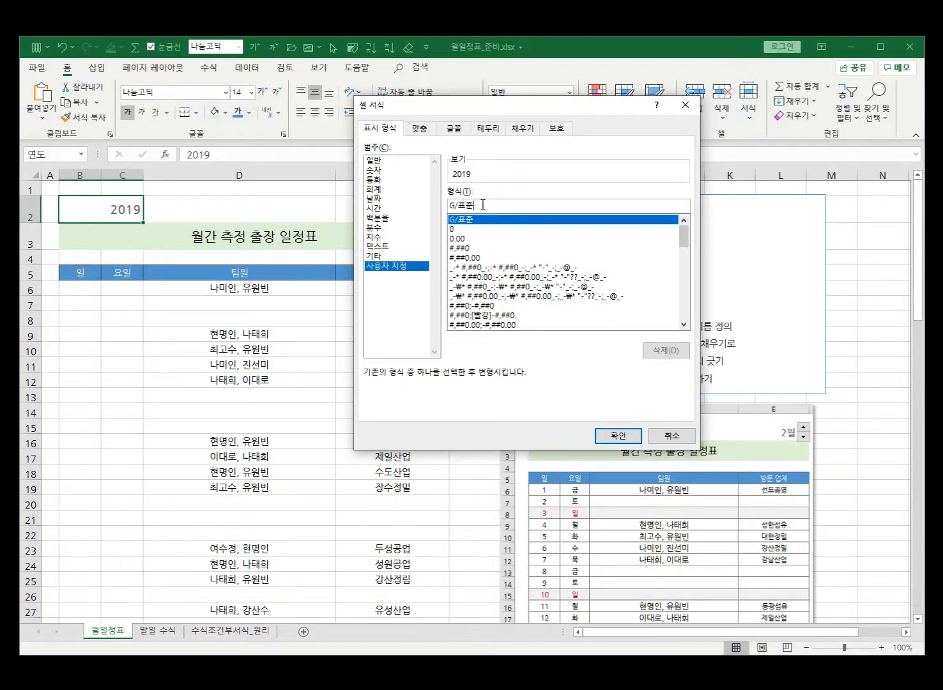
{"action": "type", "text": "년"}
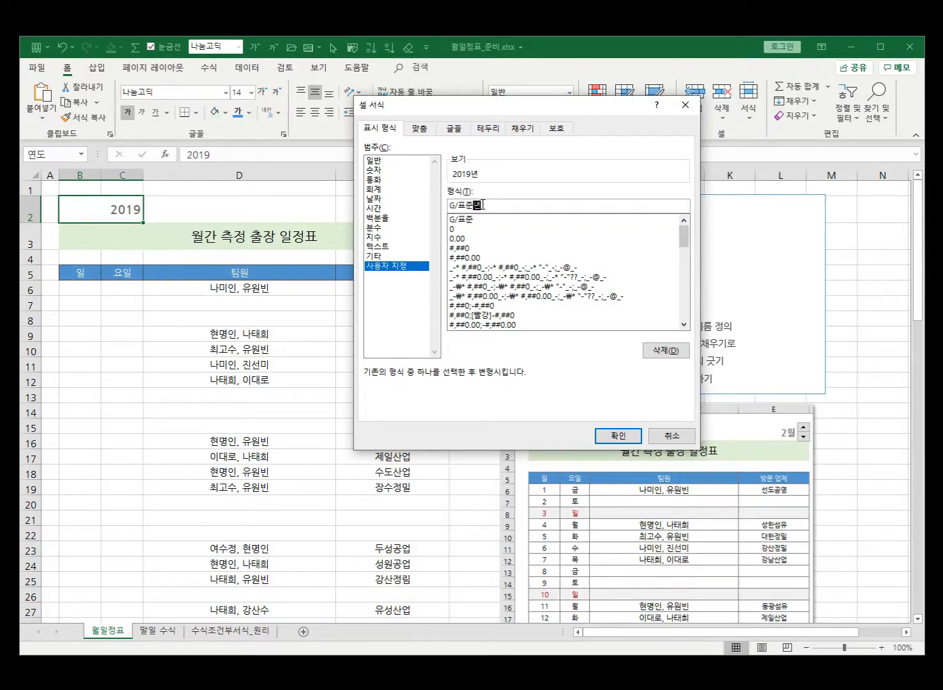
{"action": "left_click_drag", "start_coordinate": [485, 110], "coordinate": [344, 144]}
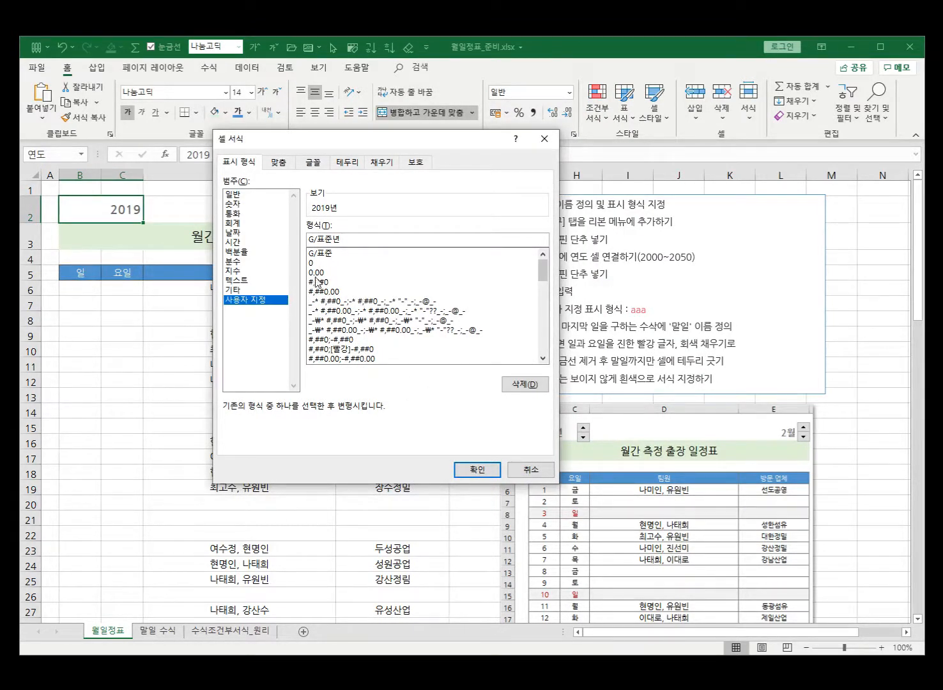
{"action": "left_click", "coordinate": [474, 470]}
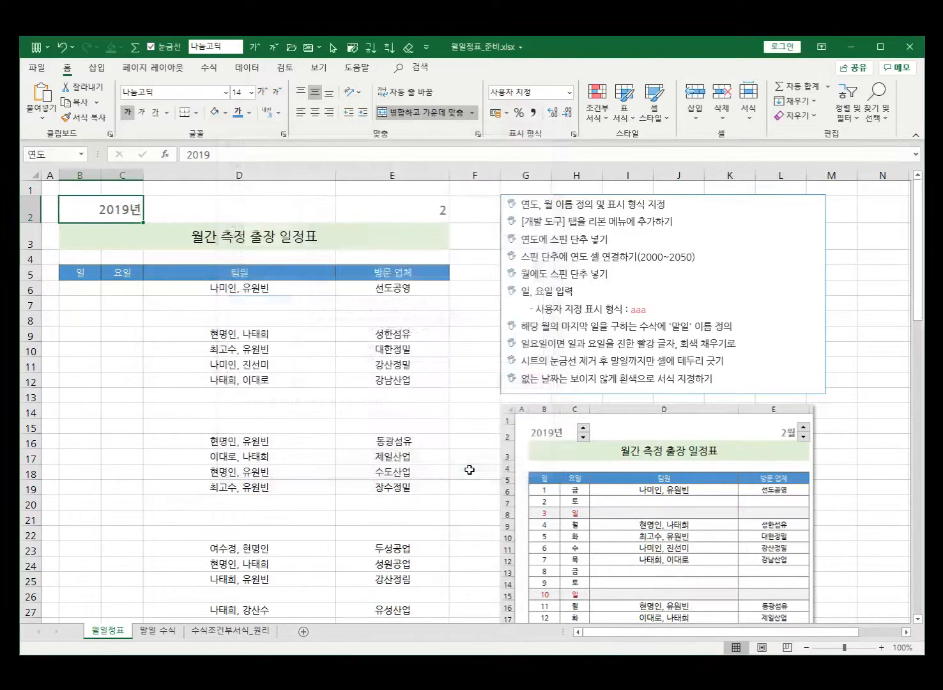
Apply the custom number format G/표준월 to the month cell E2
{"action": "left_click", "coordinate": [421, 212]}
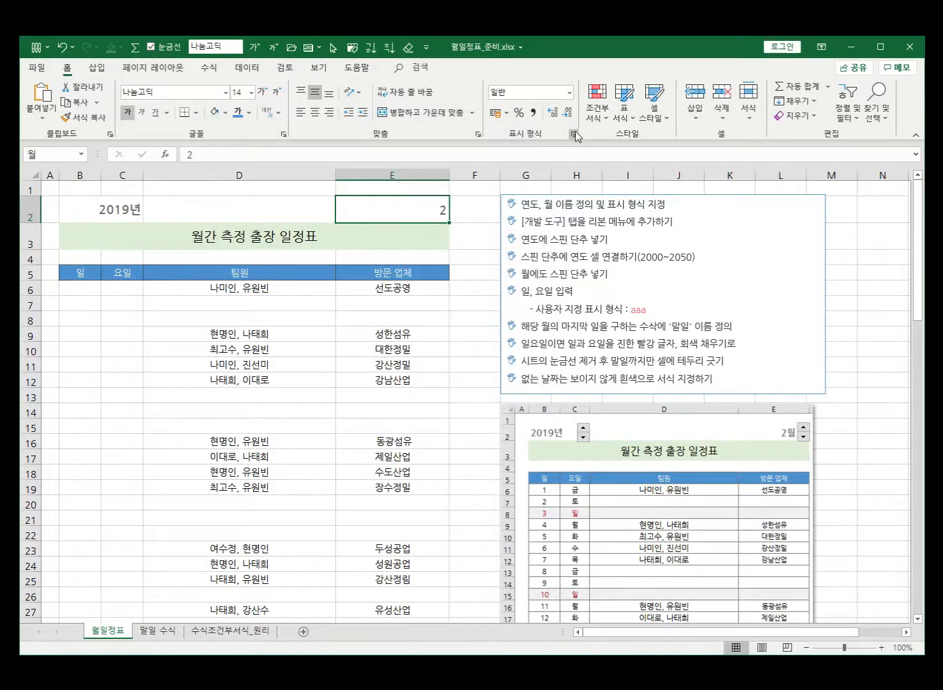
{"action": "key", "text": "ctrl+1"}
{"action": "left_click", "coordinate": [243, 299]}
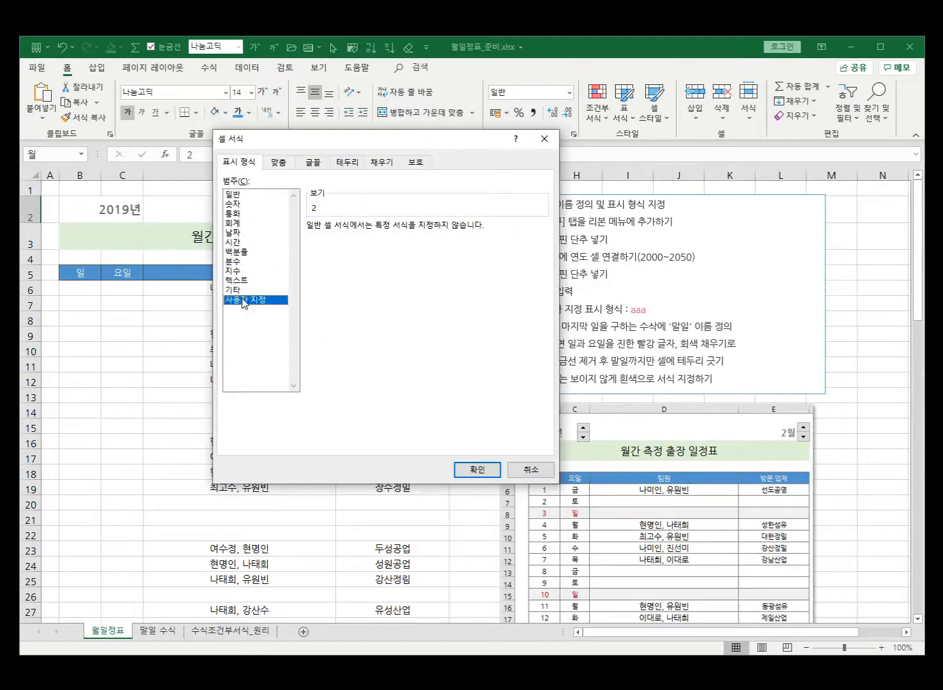
{"action": "left_click_drag", "start_coordinate": [324, 148], "coordinate": [325, 323]}
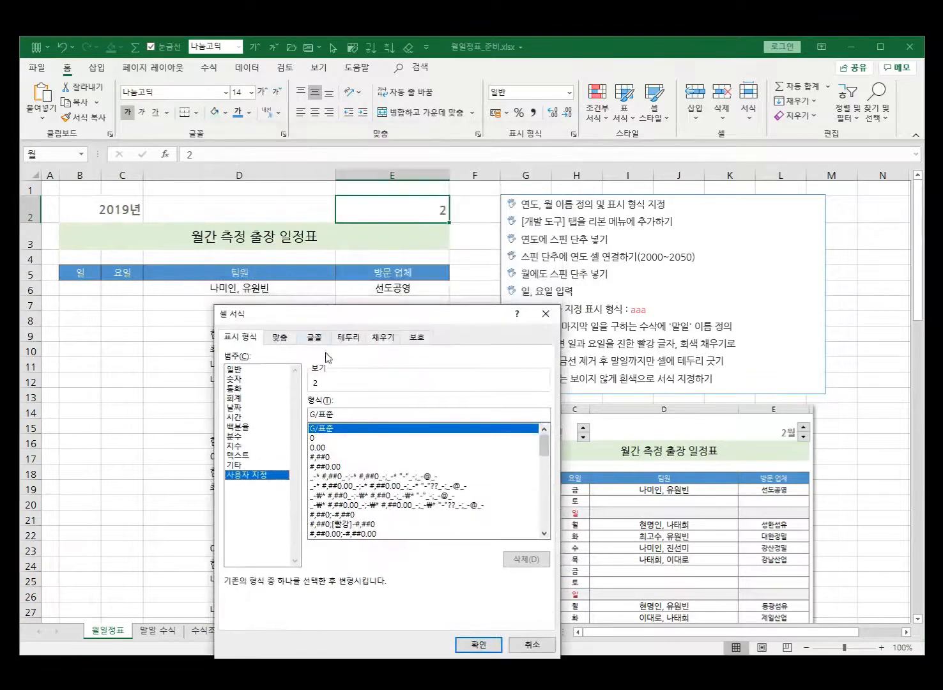
{"action": "left_click", "coordinate": [350, 412]}
{"action": "type", "text": "월"}
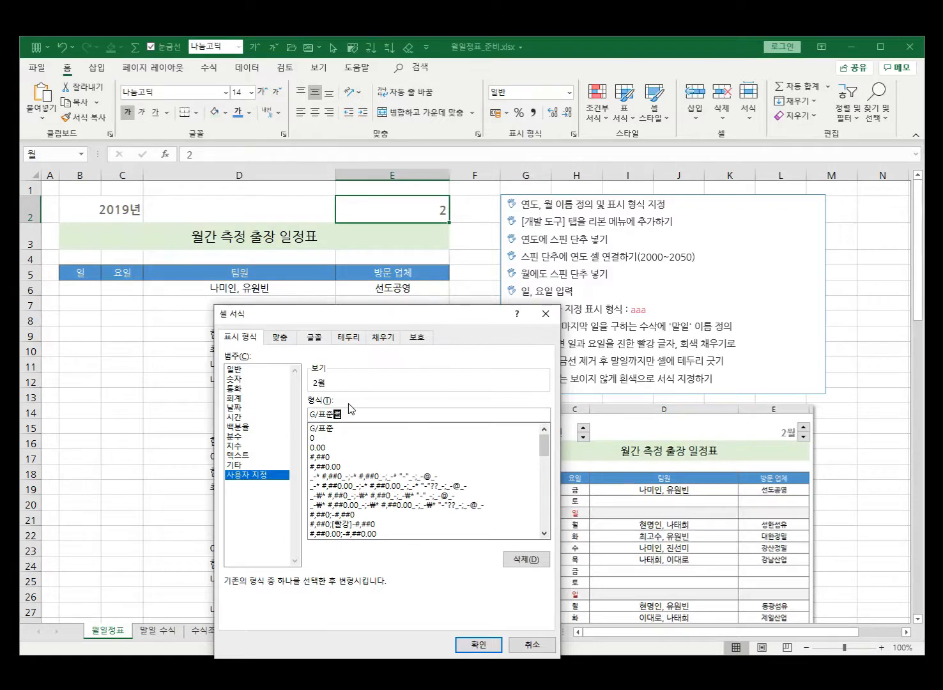
{"action": "key", "text": "Return"}
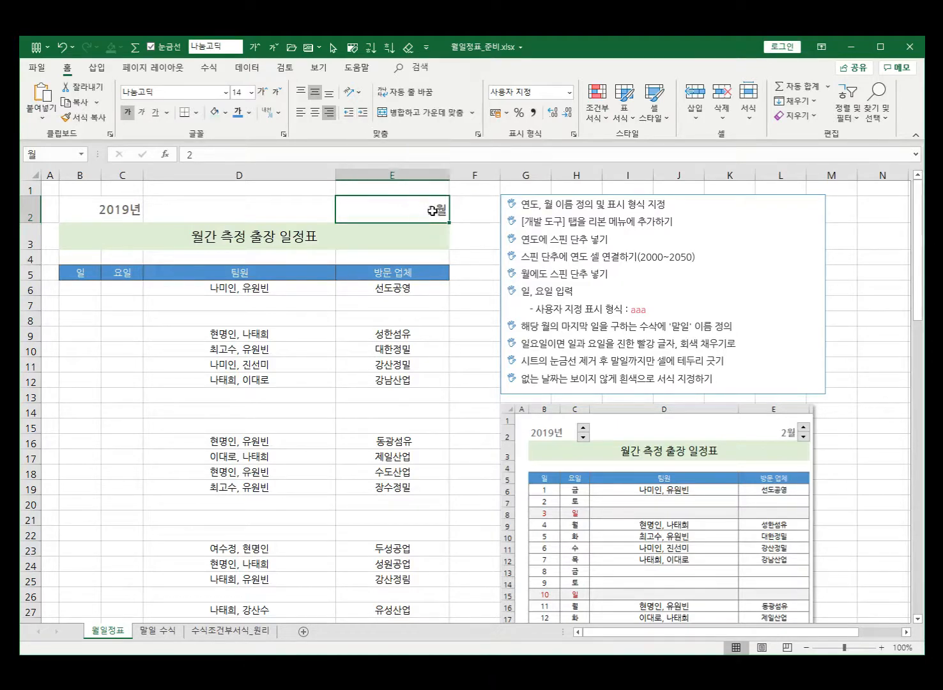
Indent the month in cell E2 by three levels from the cell's right edge
{"action": "left_click", "coordinate": [363, 113]}
{"action": "left_click", "coordinate": [362, 113]}
{"action": "left_click", "coordinate": [362, 114]}
{"action": "left_click", "coordinate": [111, 209]}
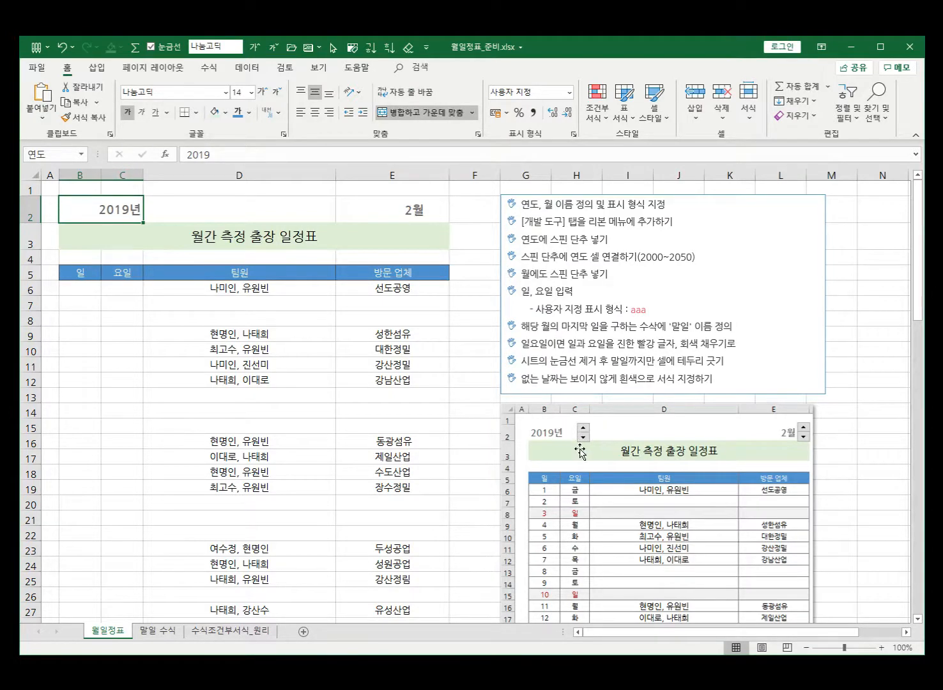
{"action": "left_click", "coordinate": [329, 112]}
{"action": "left_click", "coordinate": [360, 116]}
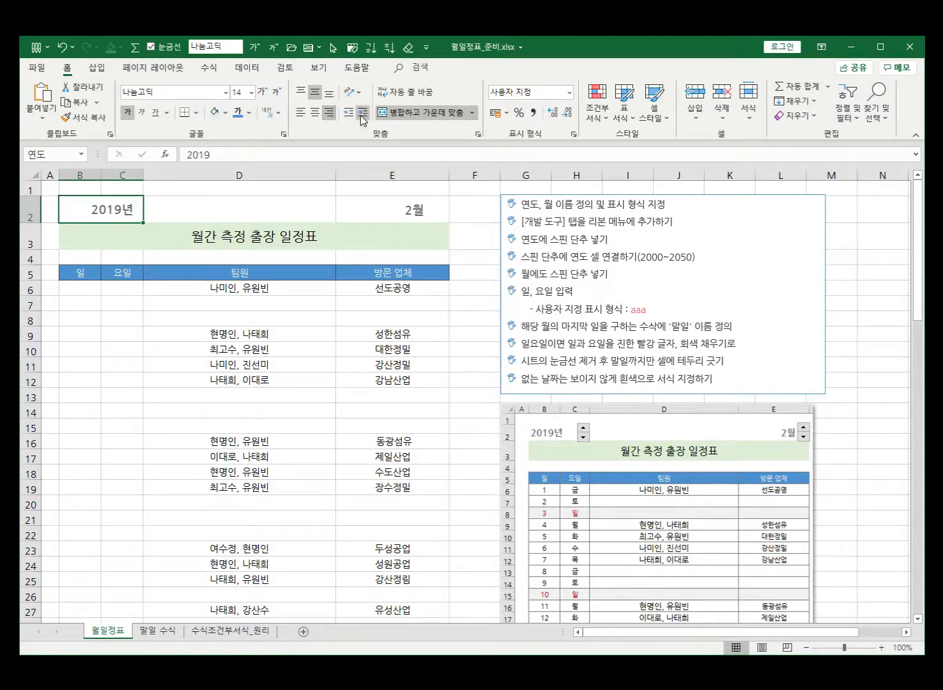
{"action": "left_click", "coordinate": [360, 116]}
{"action": "left_click", "coordinate": [360, 115]}
{"action": "left_click", "coordinate": [348, 114]}
{"action": "left_click", "coordinate": [350, 115]}
{"action": "left_click", "coordinate": [350, 115]}
Left-align the year in cell B2
{"action": "left_click", "coordinate": [299, 115]}
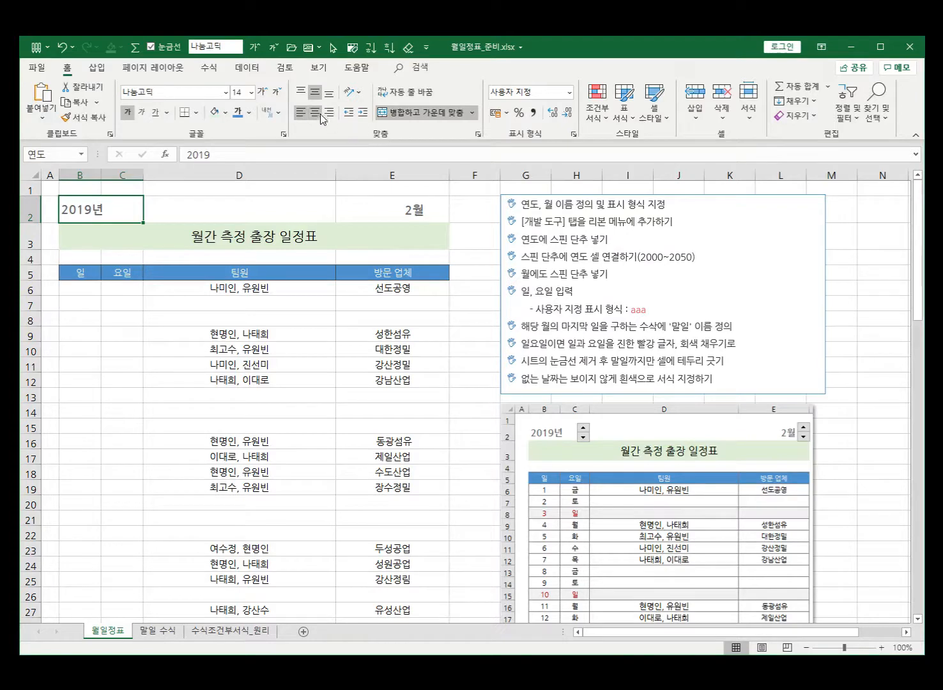
Enable the 개발 도구 (Developer) commands through the ribbon customization options and display them
{"action": "right_click", "coordinate": [453, 95]}
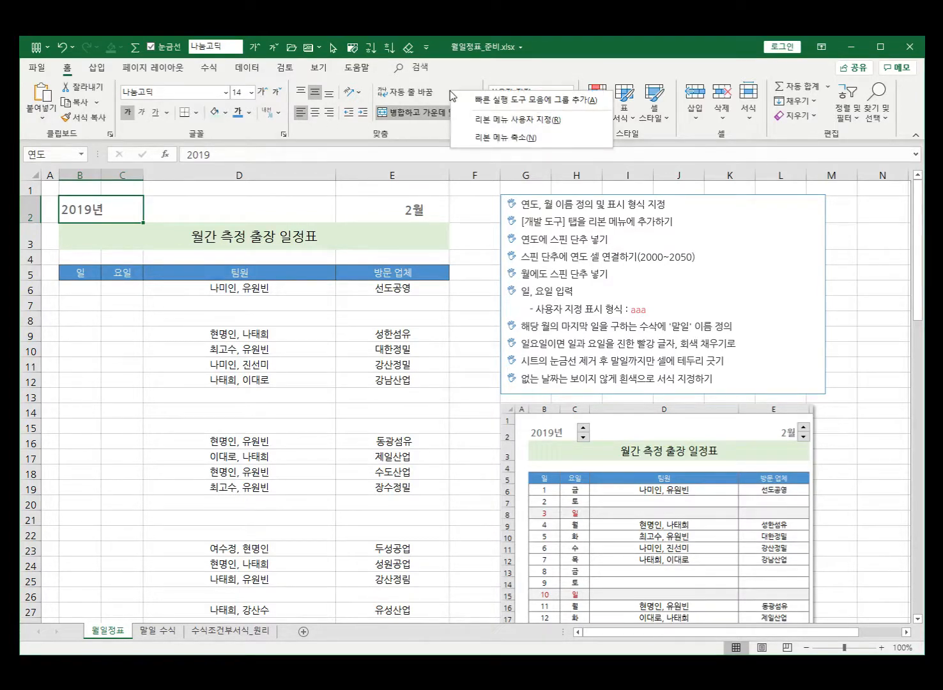
{"action": "right_click", "coordinate": [267, 81]}
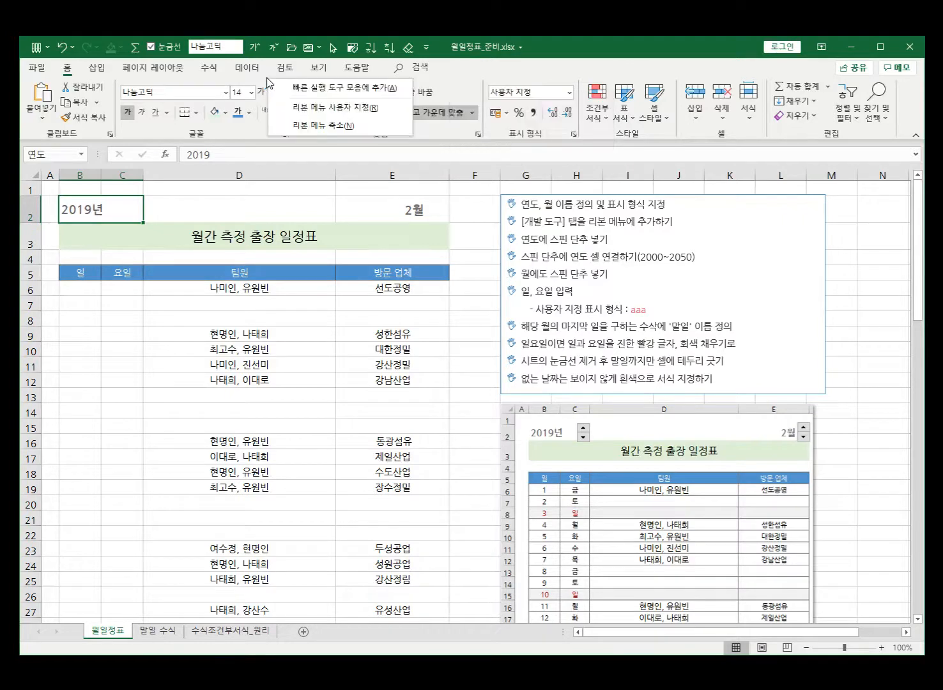
{"action": "right_click", "coordinate": [453, 90]}
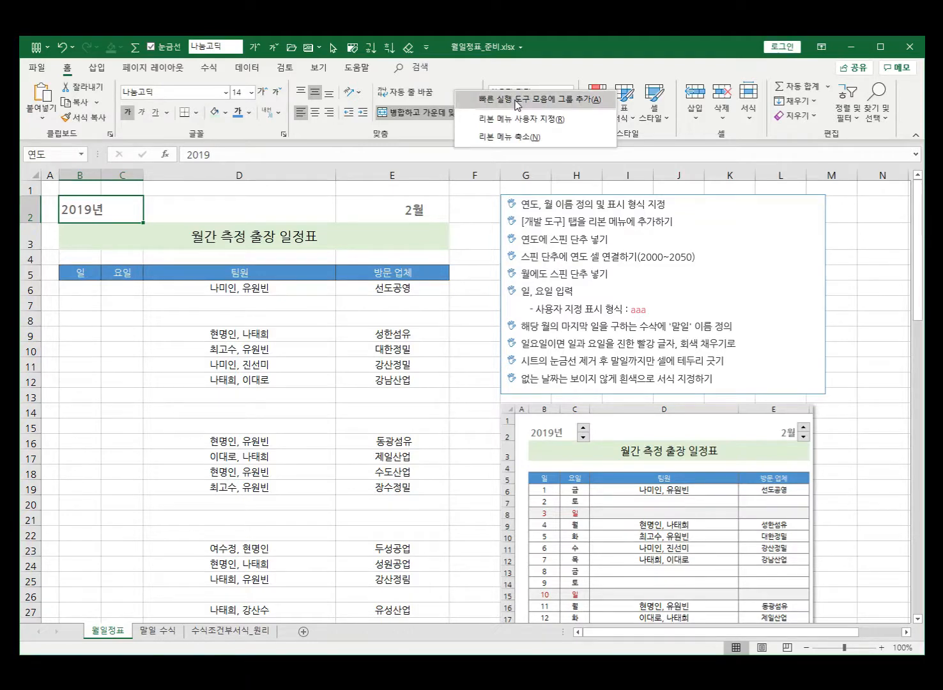
{"action": "left_click", "coordinate": [570, 127]}
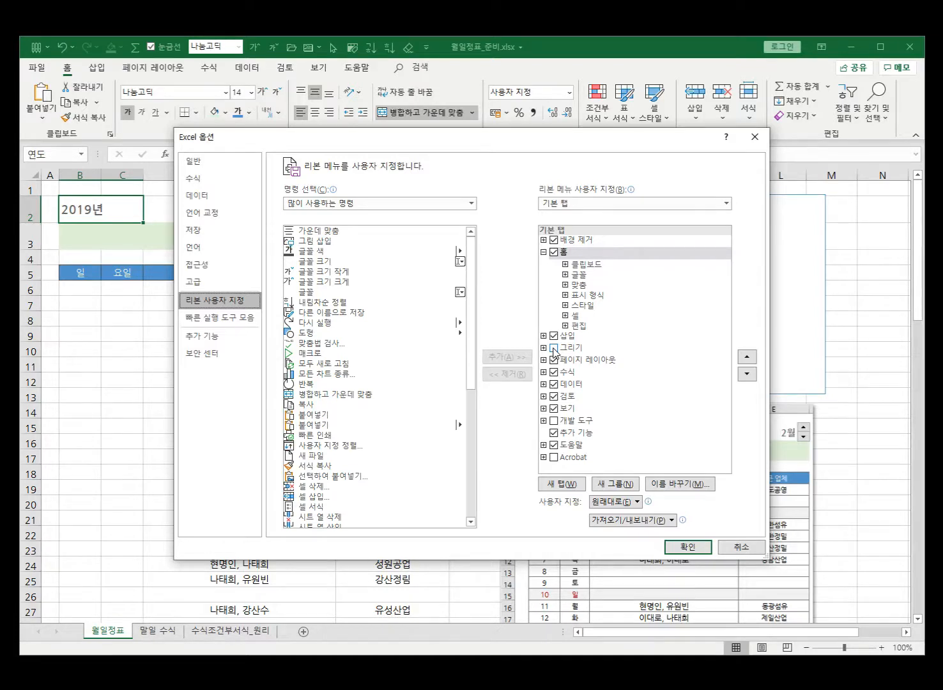
{"action": "left_click", "coordinate": [554, 420]}
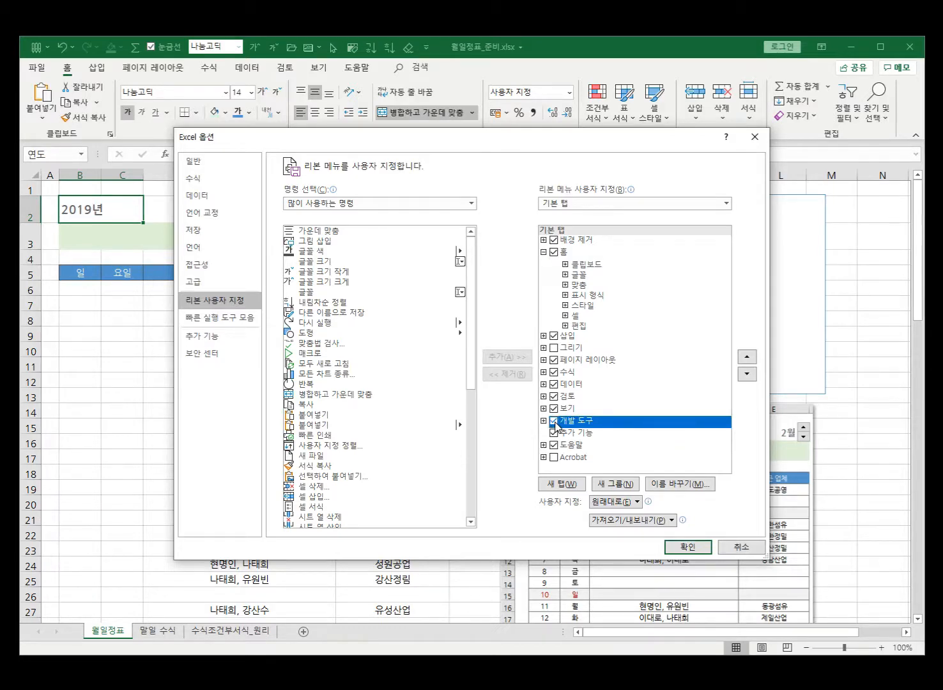
{"action": "left_click", "coordinate": [687, 547]}
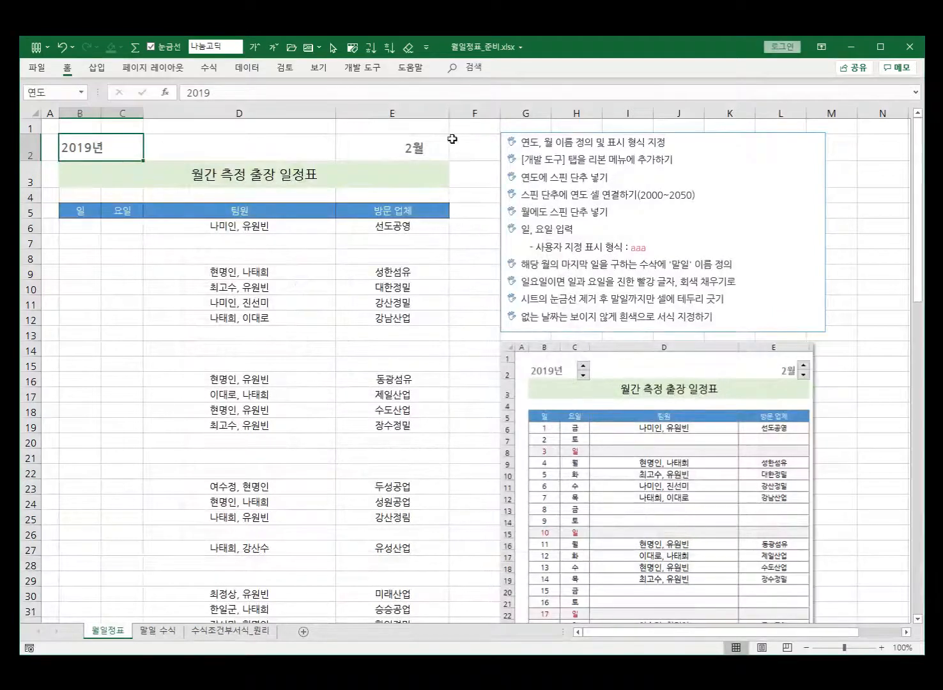
{"action": "left_click", "coordinate": [368, 71]}
{"action": "double_click", "coordinate": [368, 70]}
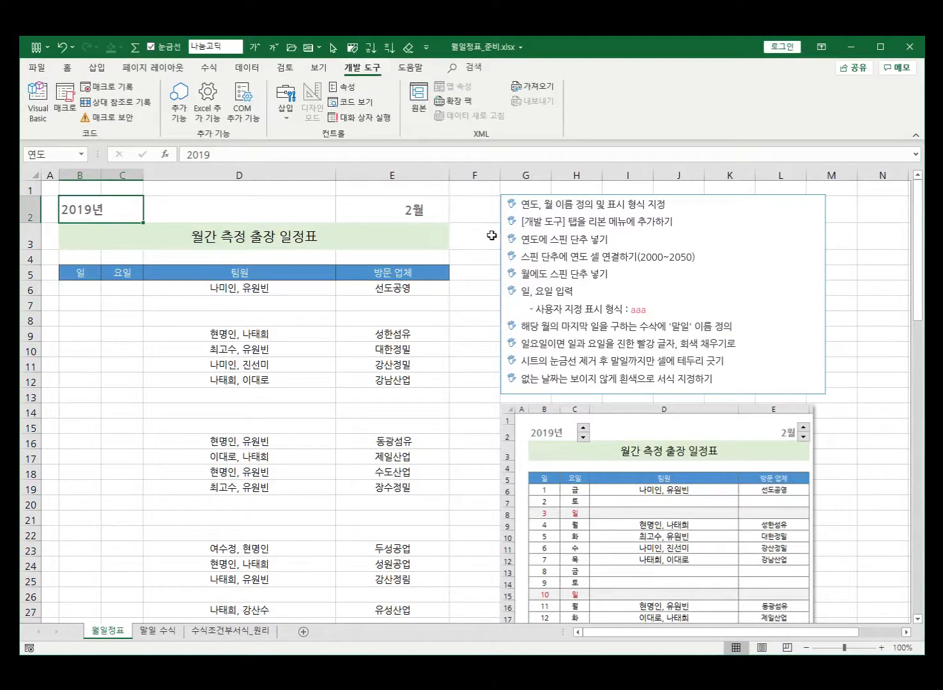
{"action": "left_click", "coordinate": [466, 230]}
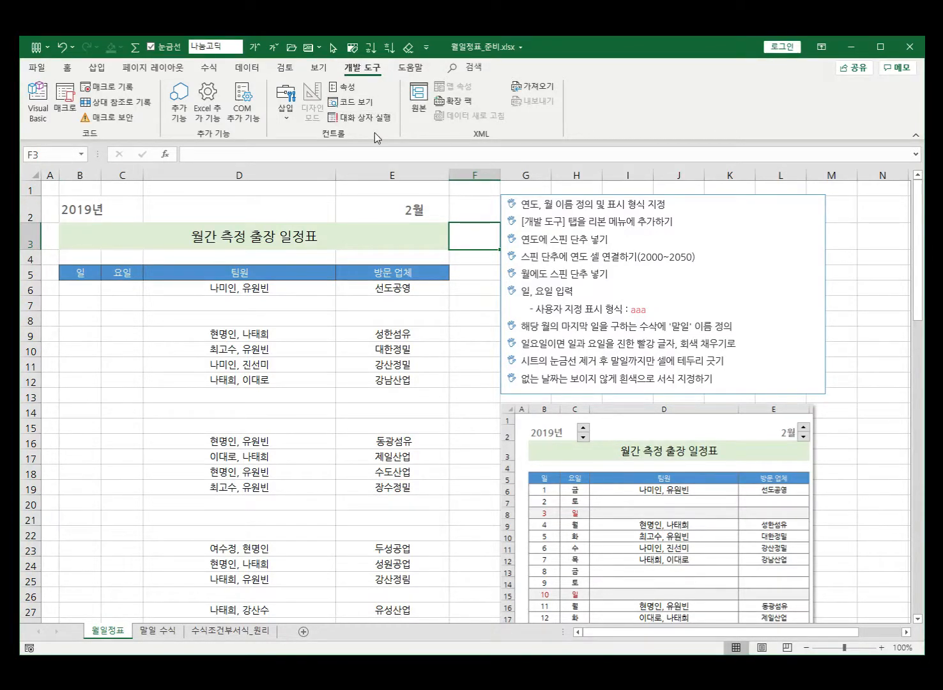
Draw a form-control spin button inside the year cell B2, along its right edge and as tall as the cell
{"action": "left_click", "coordinate": [130, 211]}
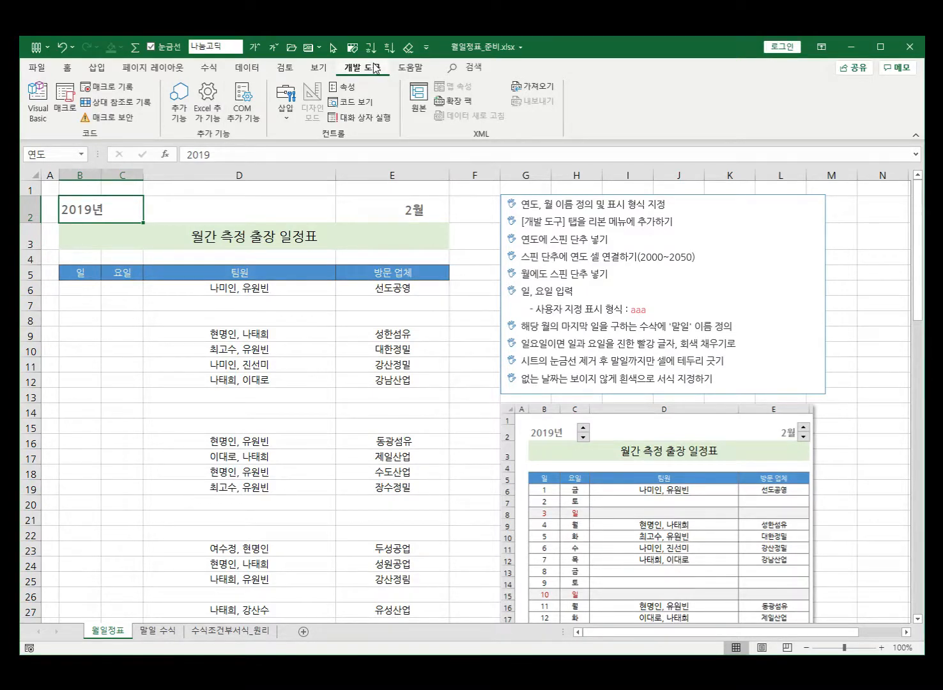
{"action": "left_click", "coordinate": [286, 102]}
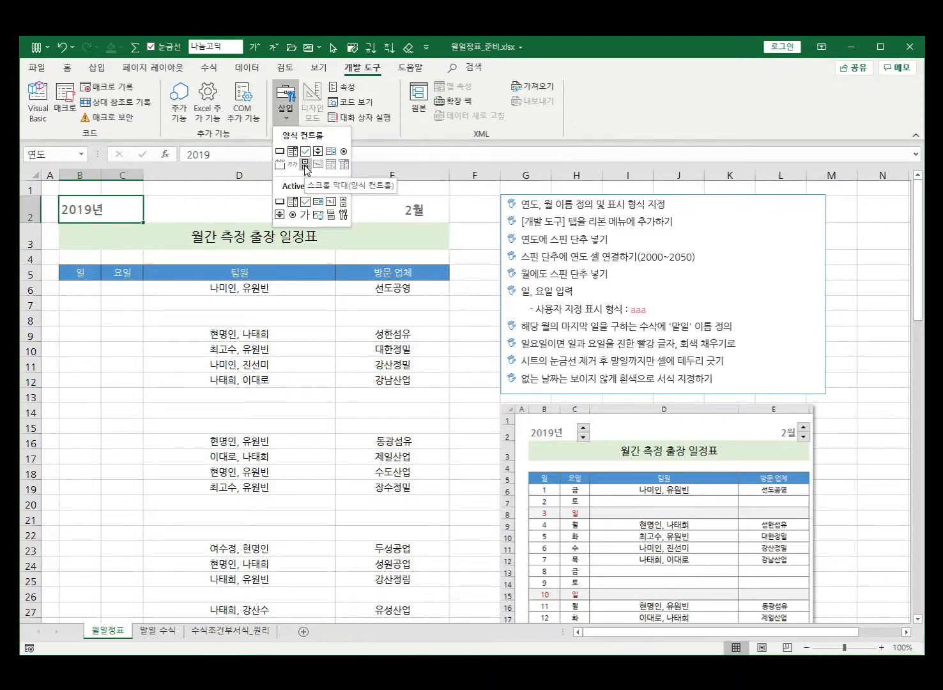
{"action": "left_click_drag", "start_coordinate": [918, 268], "coordinate": [928, 237]}
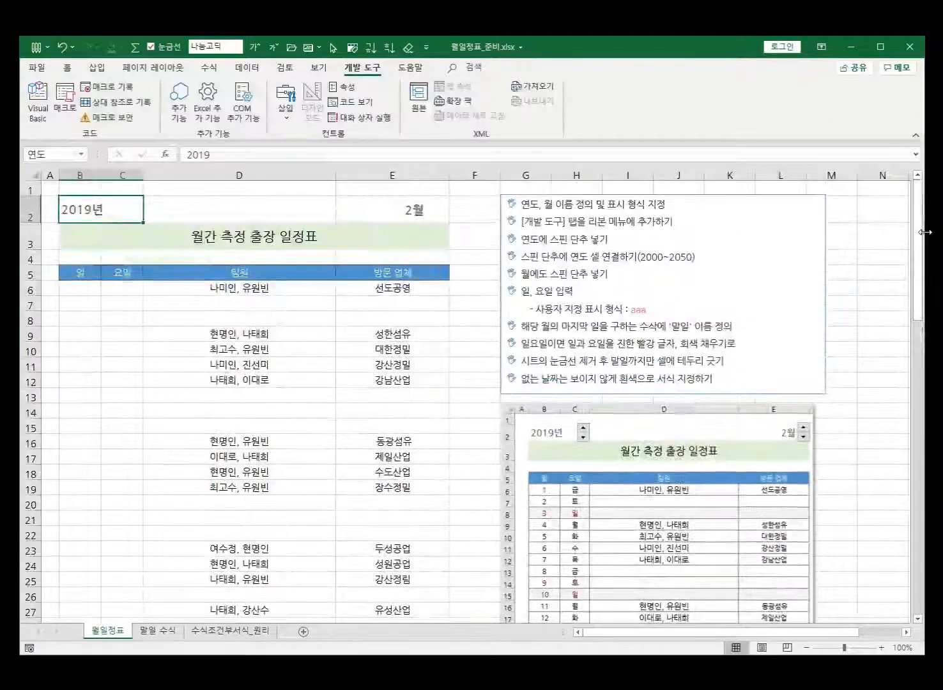
{"action": "left_click", "coordinate": [285, 116]}
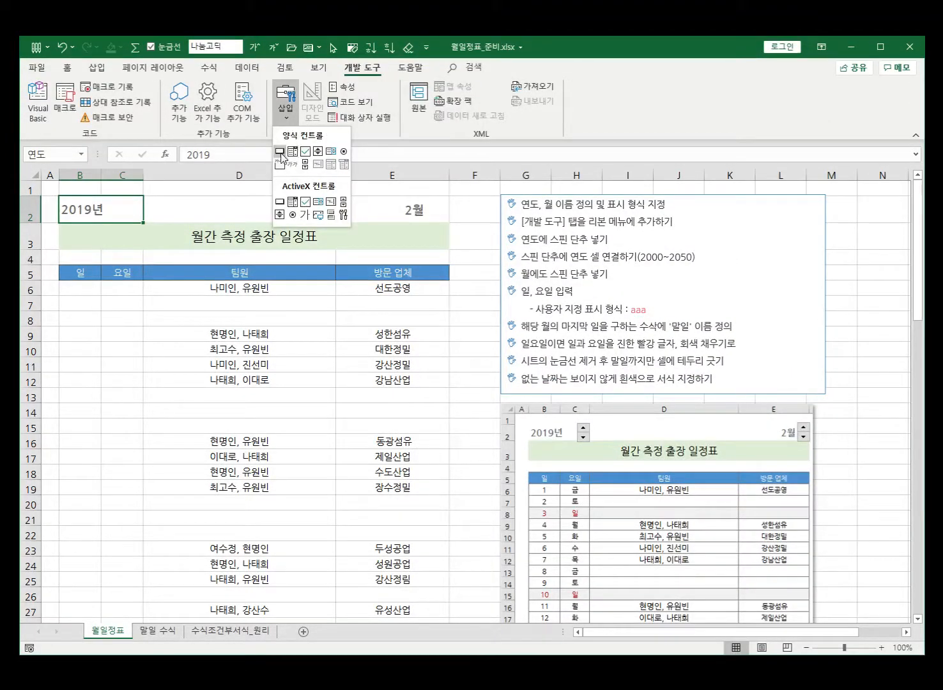
{"action": "left_click", "coordinate": [317, 151]}
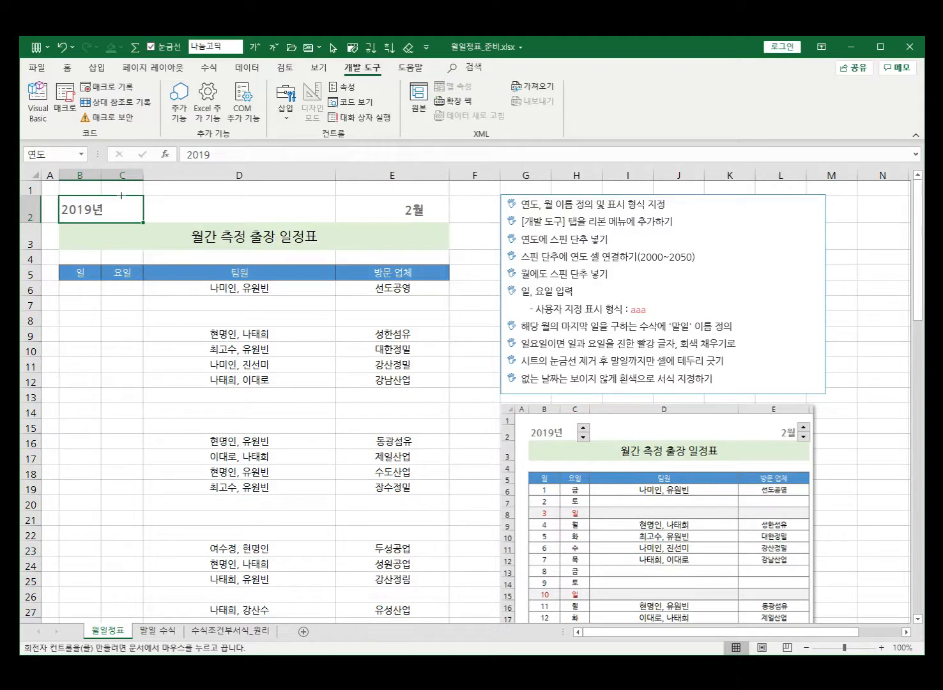
{"action": "mouse_move", "coordinate": [122, 195]}
{"action": "left_mouse_down"}
{"action": "mouse_move", "coordinate": [145, 198]}
{"action": "mouse_move", "coordinate": [144, 222]}
{"action": "left_mouse_up"}
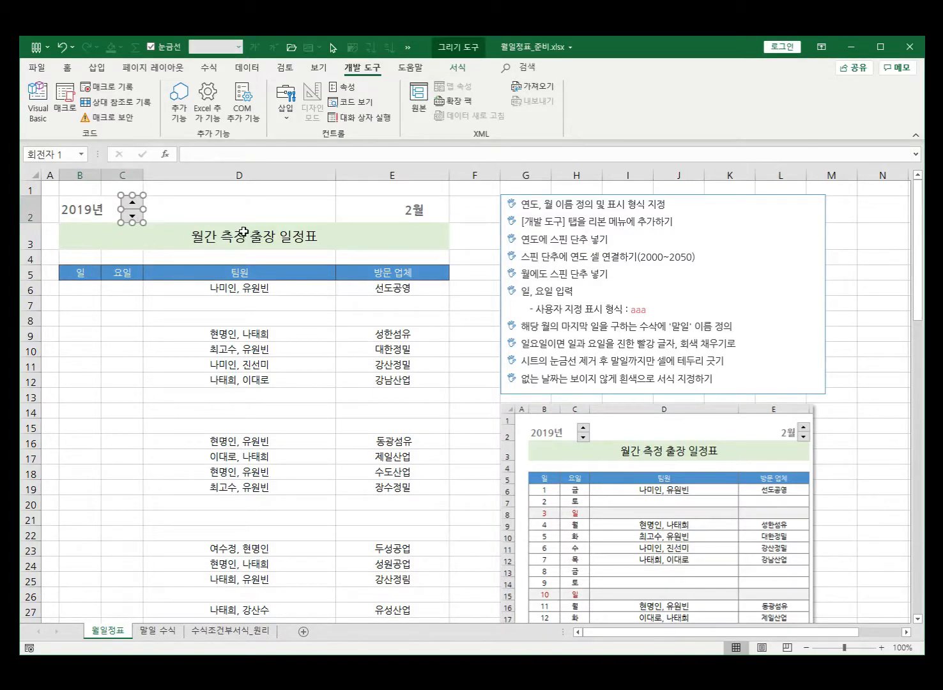
{"action": "left_click", "coordinate": [195, 215]}
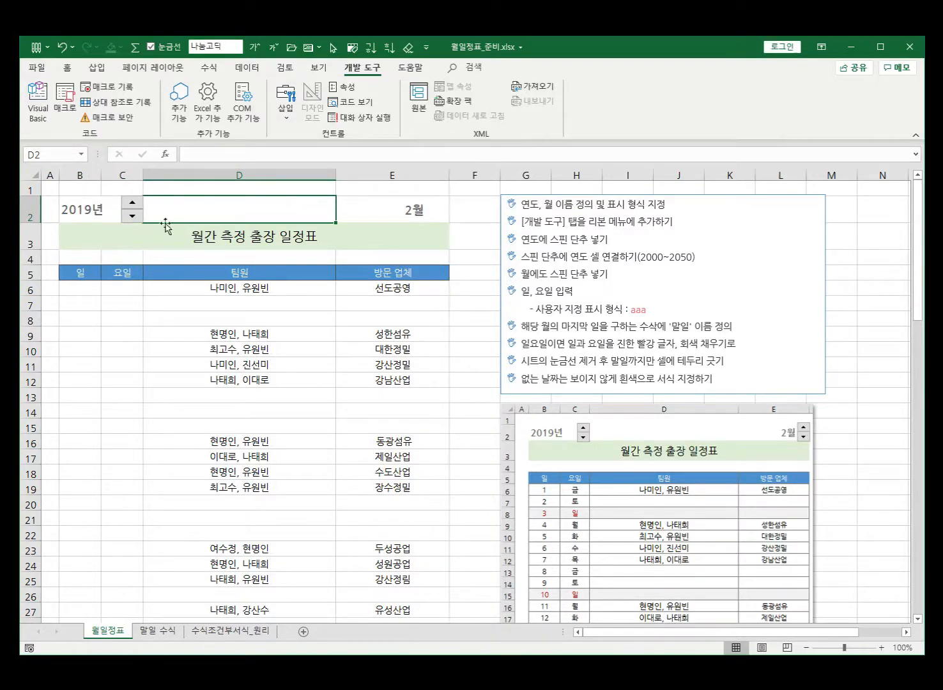
Make row 2 slightly taller so the spin button stretches with it, and select the year cell B2
{"action": "mouse_move", "coordinate": [33, 223]}
{"action": "left_mouse_down"}
{"action": "mouse_move", "coordinate": [33, 248]}
{"action": "mouse_move", "coordinate": [33, 228]}
{"action": "left_mouse_up"}
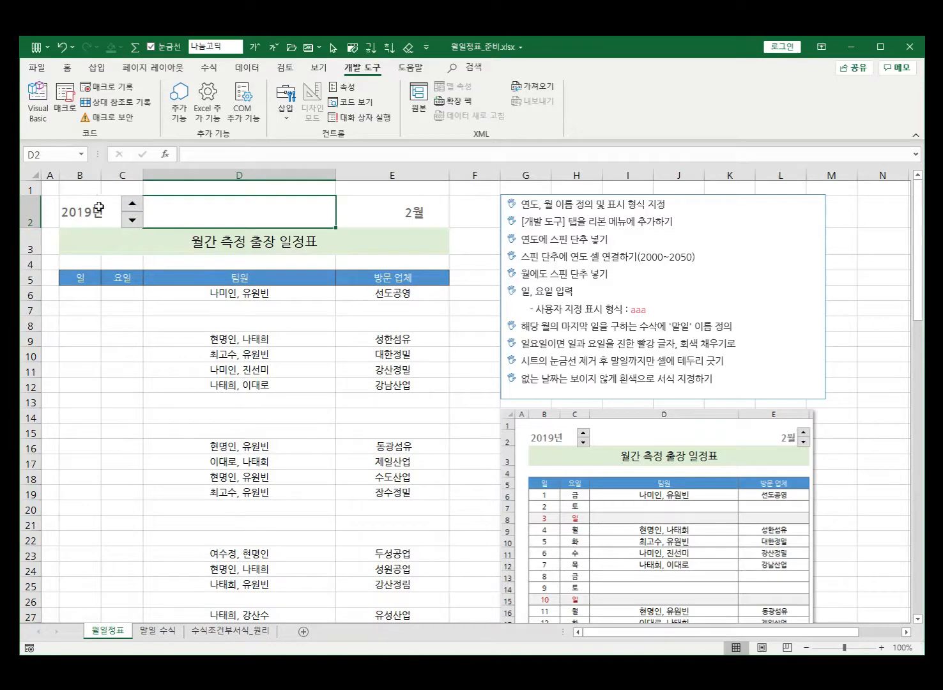
{"action": "left_click", "coordinate": [78, 212]}
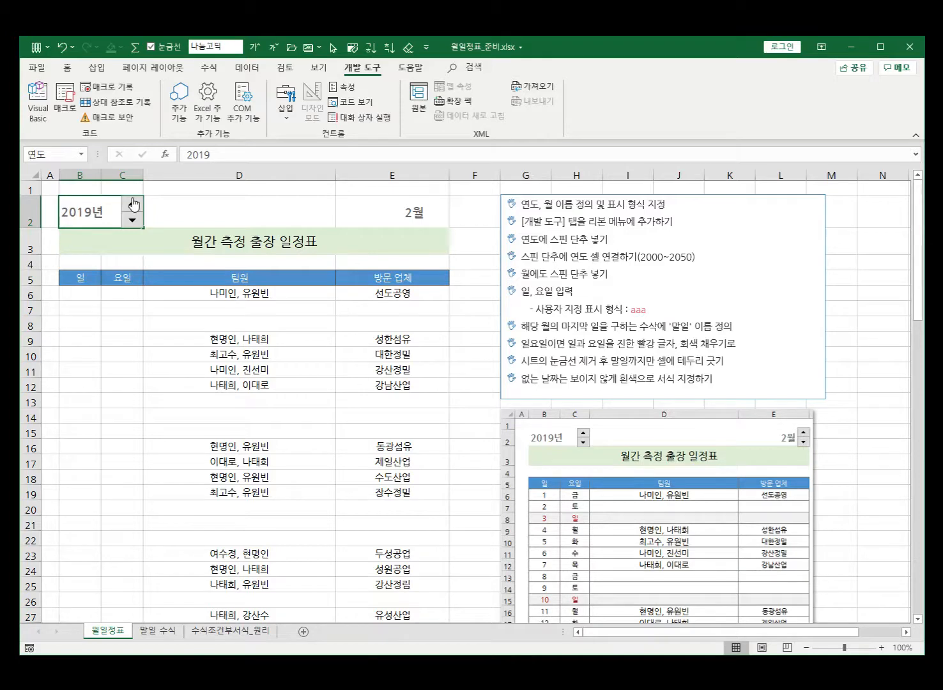
{"action": "left_click", "coordinate": [133, 209], "text": "ctrl"}
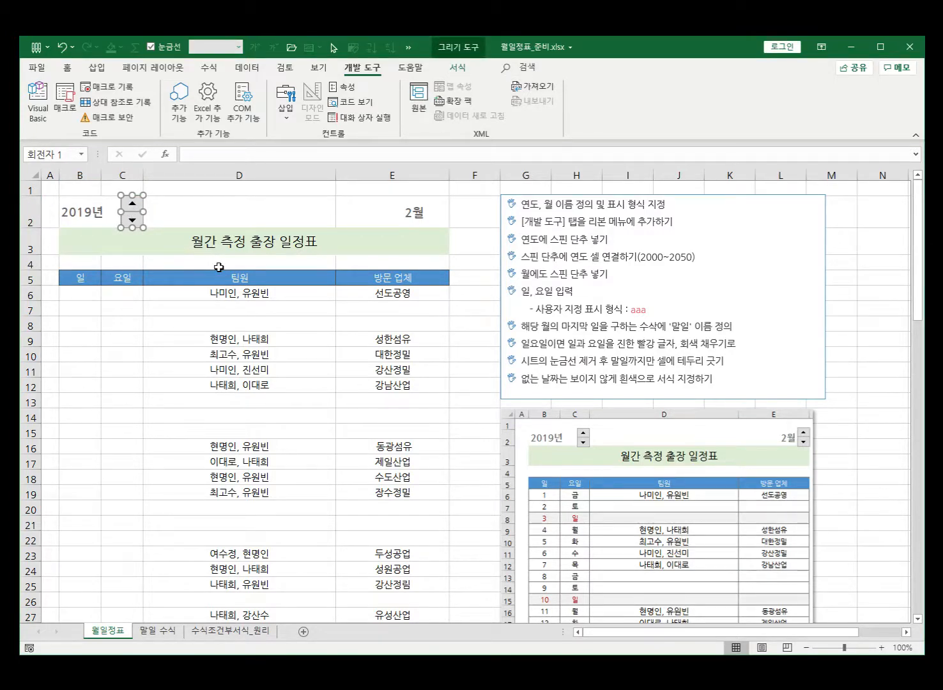
{"action": "left_click", "coordinate": [347, 90]}
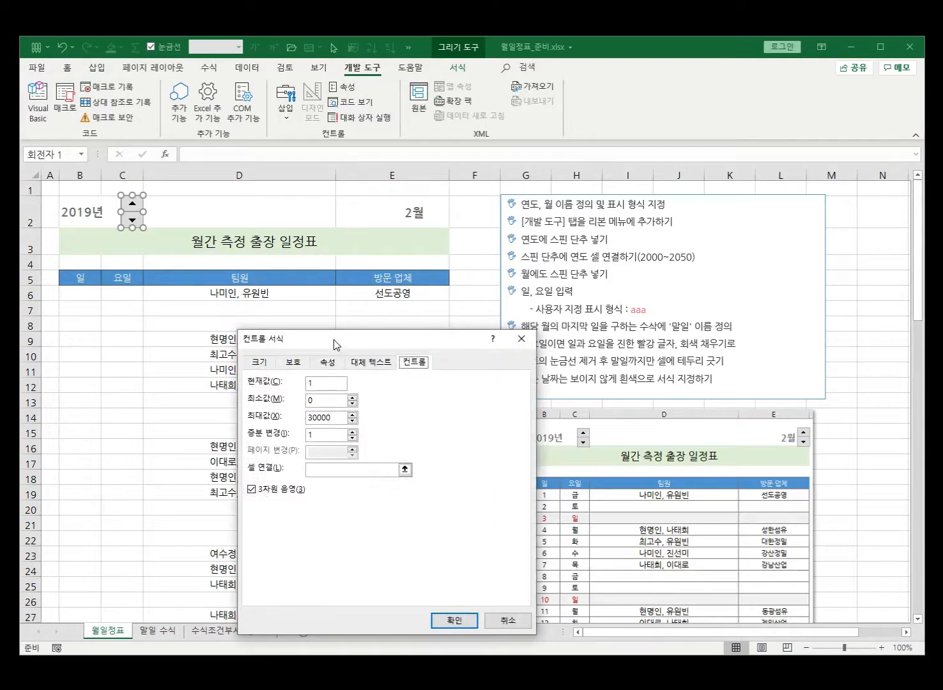
{"action": "left_click_drag", "start_coordinate": [334, 344], "coordinate": [343, 232]}
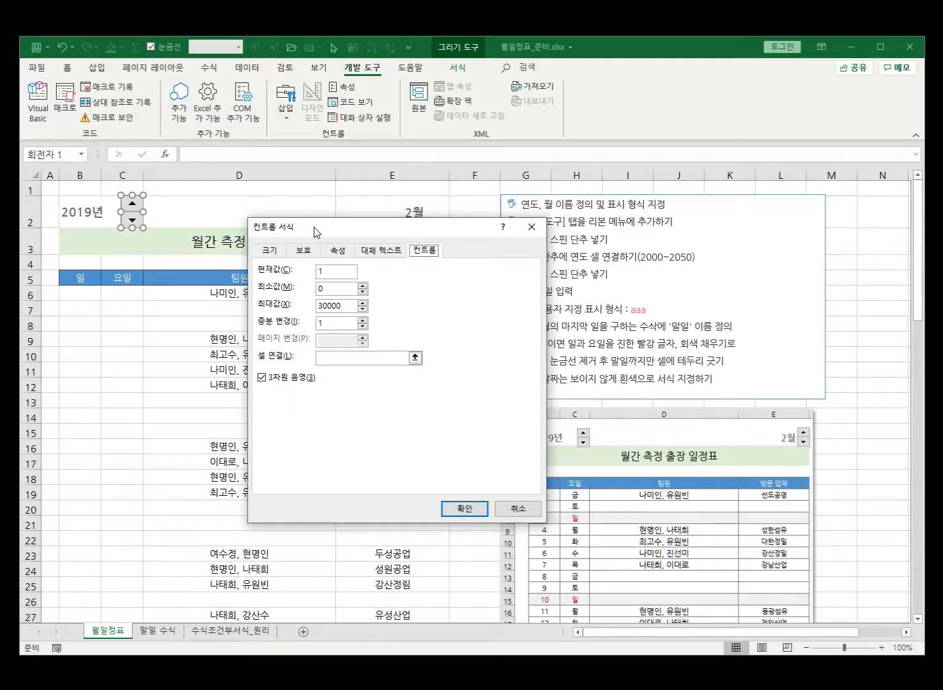
{"action": "left_click", "coordinate": [531, 226]}
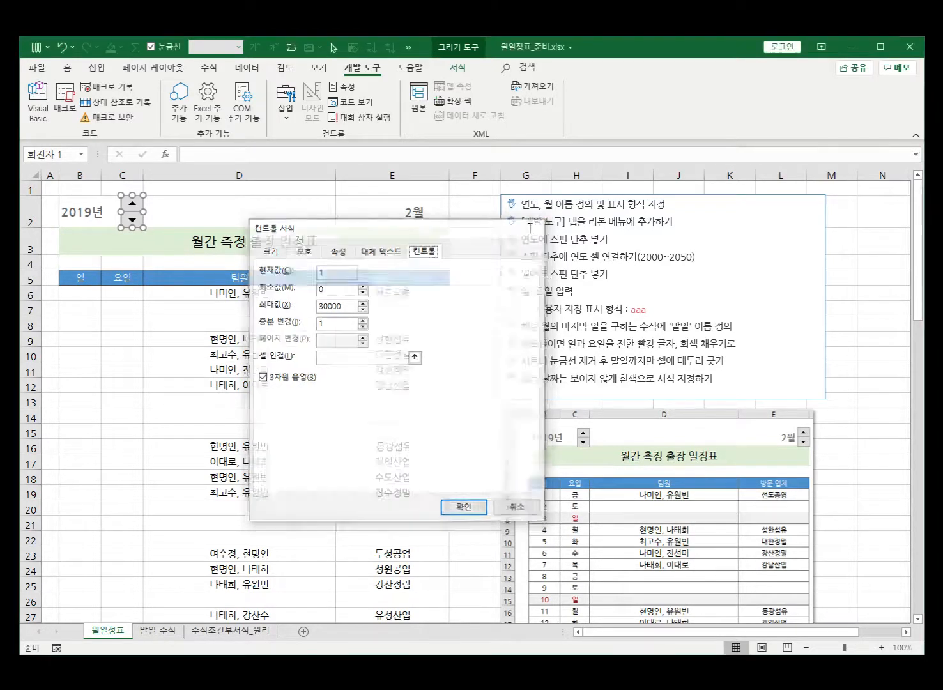
In the year spin button's control format, set the current value to 2020, the minimum to 2000 and the maximum to 2050
{"action": "right_click", "coordinate": [132, 217]}
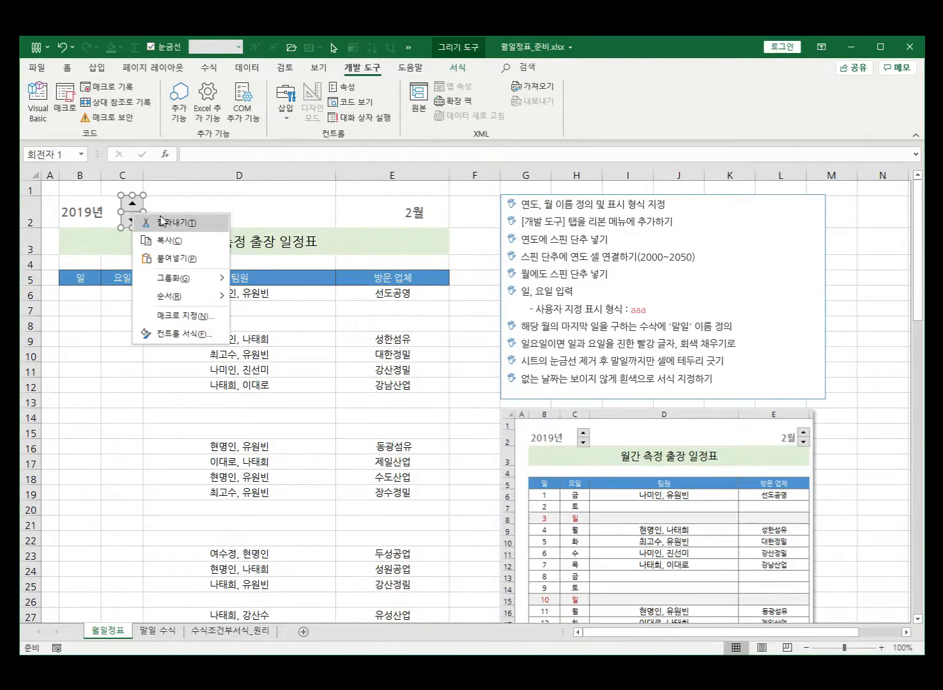
{"action": "left_click", "coordinate": [184, 334]}
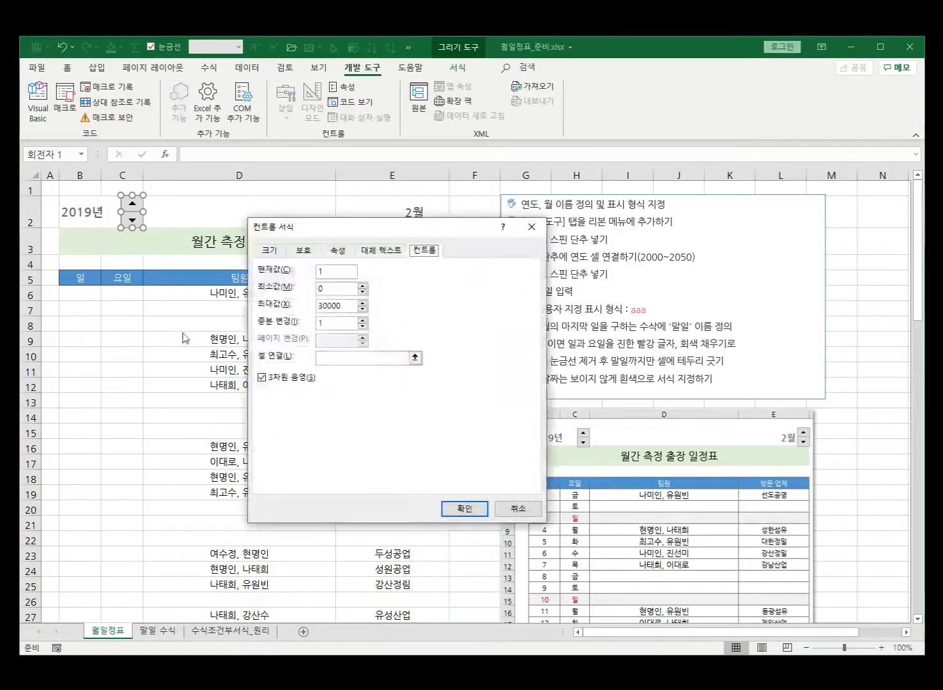
{"action": "left_click_drag", "start_coordinate": [323, 230], "coordinate": [237, 213]}
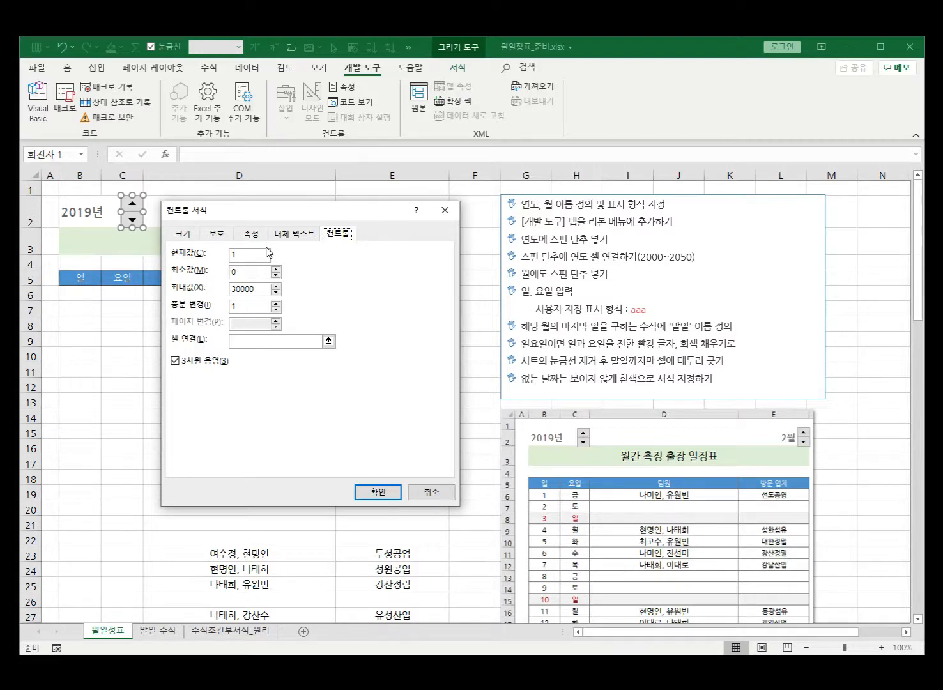
{"action": "left_click_drag", "start_coordinate": [255, 255], "coordinate": [223, 253]}
{"action": "type", "text": "2020"}
{"action": "double_click", "coordinate": [247, 272]}
{"action": "type", "text": "2000"}
{"action": "left_click_drag", "start_coordinate": [265, 290], "coordinate": [229, 290]}
{"action": "type", "text": "2"}
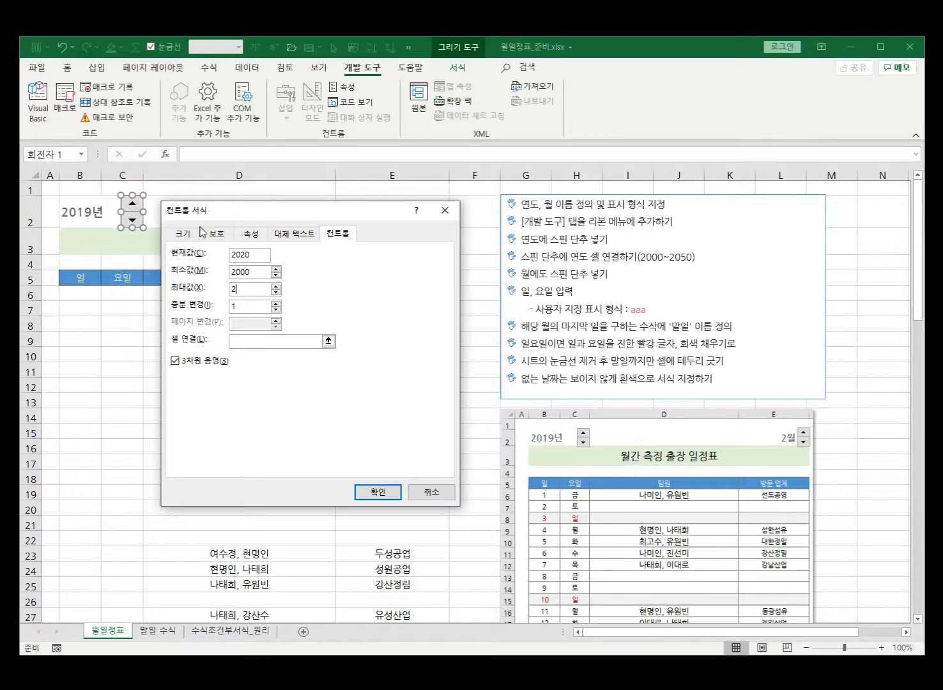
{"action": "type", "text": "050"}
Link the year spin button to the named cell 연도 and apply the control format
{"action": "left_click", "coordinate": [247, 343]}
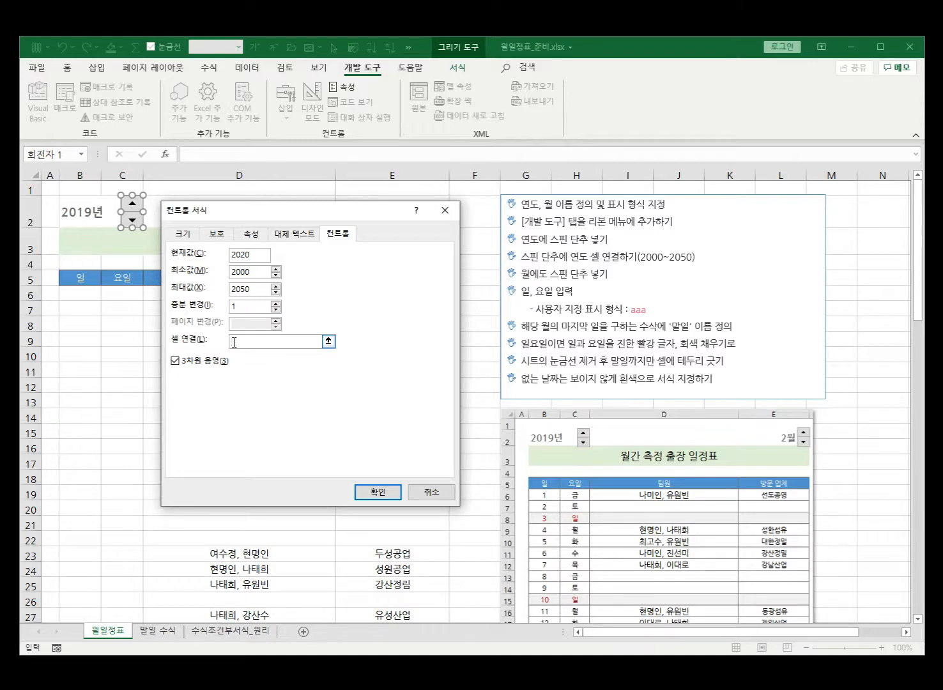
{"action": "left_click", "coordinate": [85, 214]}
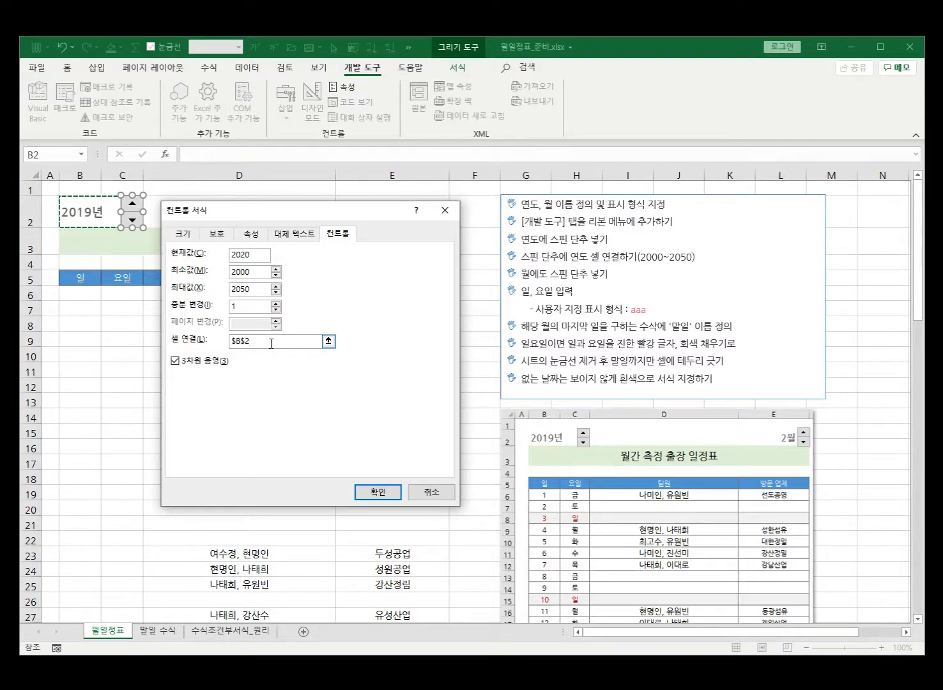
{"action": "left_click_drag", "start_coordinate": [270, 343], "coordinate": [205, 332]}
{"action": "key", "text": "BackSpace"}
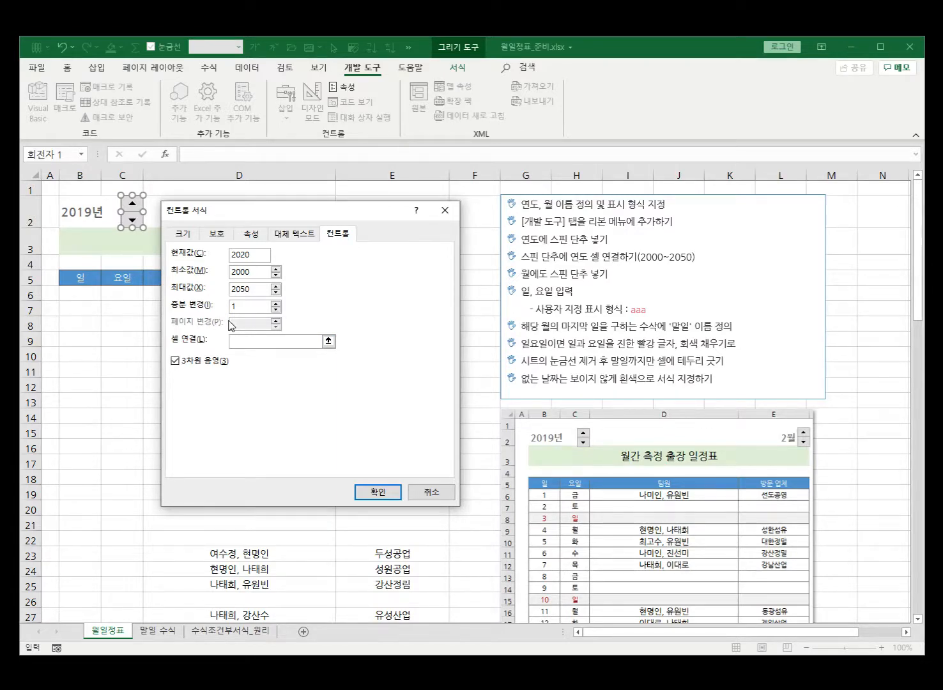
{"action": "type", "text": "dus"}
{"action": "key", "text": "BackSpace"}
{"action": "key", "text": "BackSpace"}
{"action": "key", "text": "BackSpace"}
{"action": "type", "text": "연도"}
{"action": "left_click", "coordinate": [373, 493]}
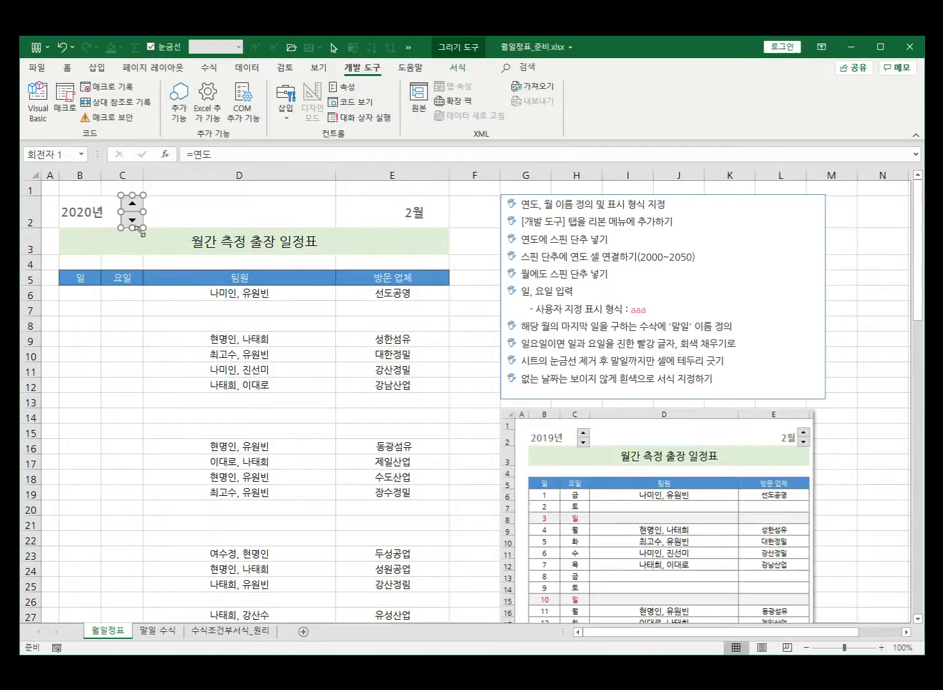
{"action": "left_click", "coordinate": [166, 306]}
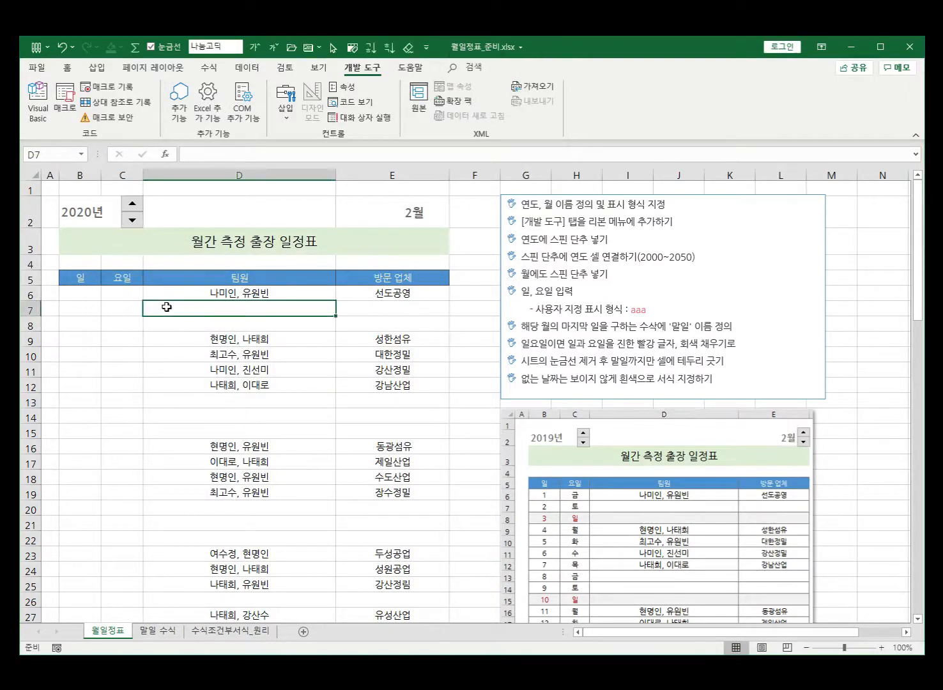
Test the year spin button by stepping the year up several times and back down to 2019
{"action": "left_click", "coordinate": [133, 206]}
{"action": "left_click", "coordinate": [133, 206]}
{"action": "left_click", "coordinate": [133, 206]}
{"action": "left_click", "coordinate": [132, 206]}
{"action": "left_click", "coordinate": [133, 221]}
{"action": "left_click", "coordinate": [133, 221]}
{"action": "left_click", "coordinate": [132, 221]}
{"action": "left_click", "coordinate": [132, 221]}
{"action": "left_click", "coordinate": [132, 221]}
Draw a cube shape about 2.75 cm high and 3.07 cm wide over the schedule title
{"action": "left_click", "coordinate": [136, 219], "text": "ctrl"}
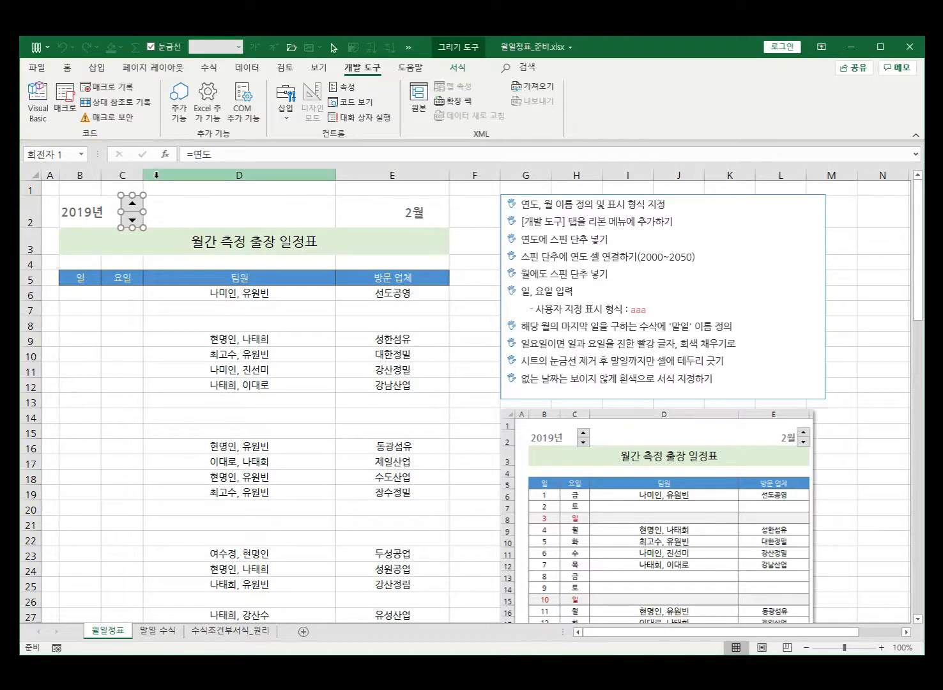
{"action": "left_click", "coordinate": [99, 71]}
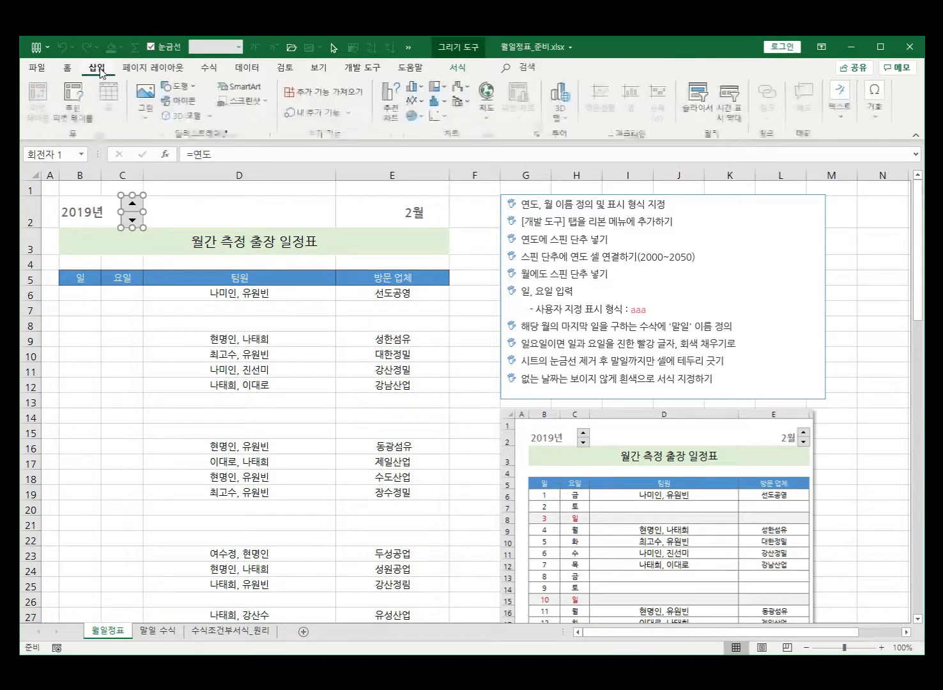
{"action": "left_click", "coordinate": [195, 89]}
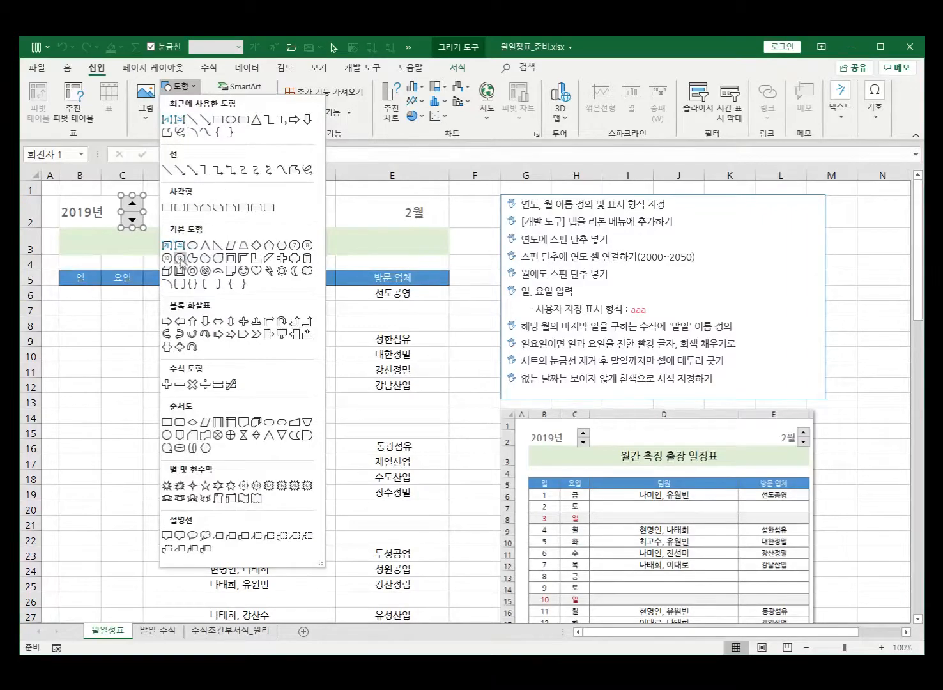
{"action": "left_click", "coordinate": [167, 271]}
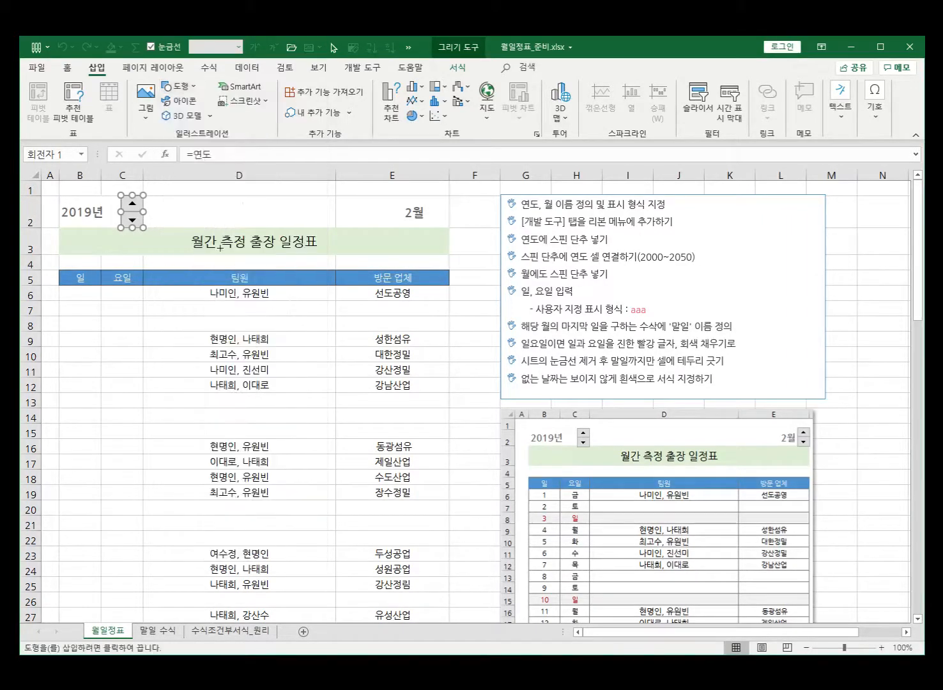
{"action": "left_click_drag", "start_coordinate": [241, 204], "coordinate": [317, 271]}
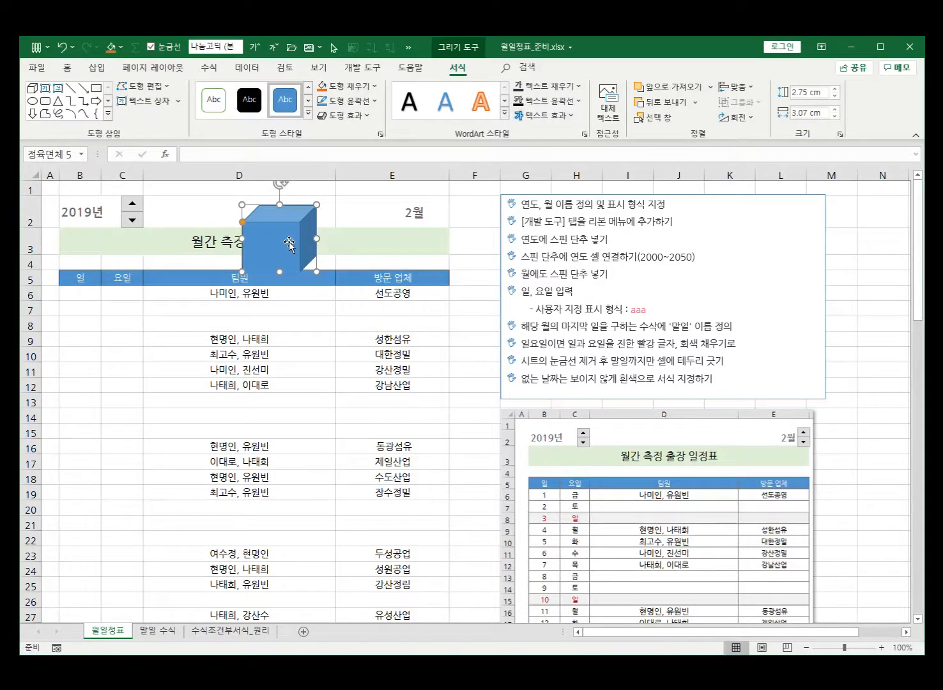
Copy the cube once downward and once sideways in line with the original, deleting each copy
{"action": "left_click_drag", "start_coordinate": [290, 244], "coordinate": [305, 359]}
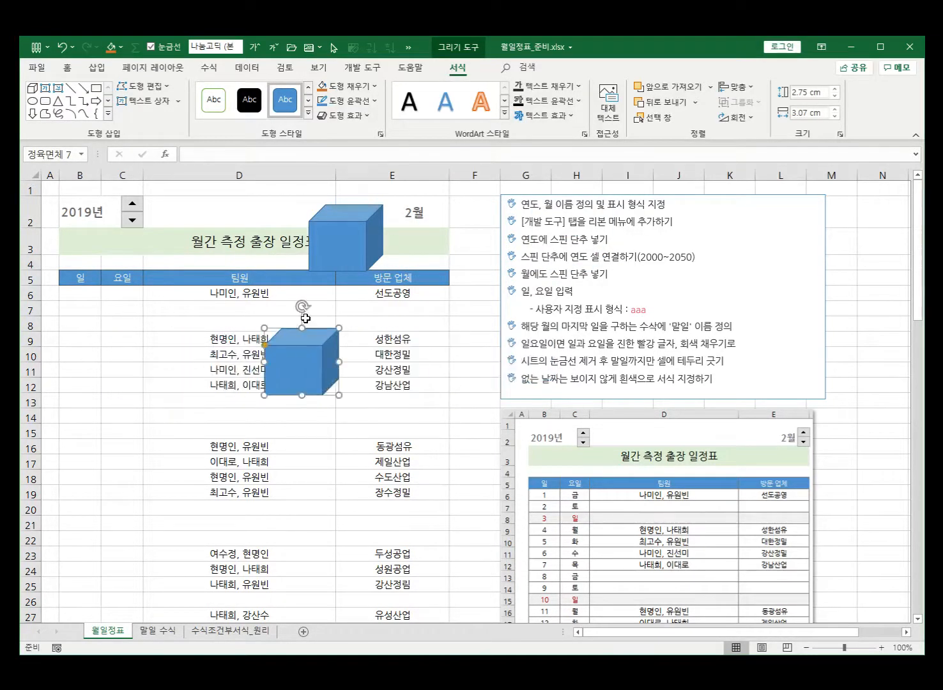
{"action": "key", "text": "Delete"}
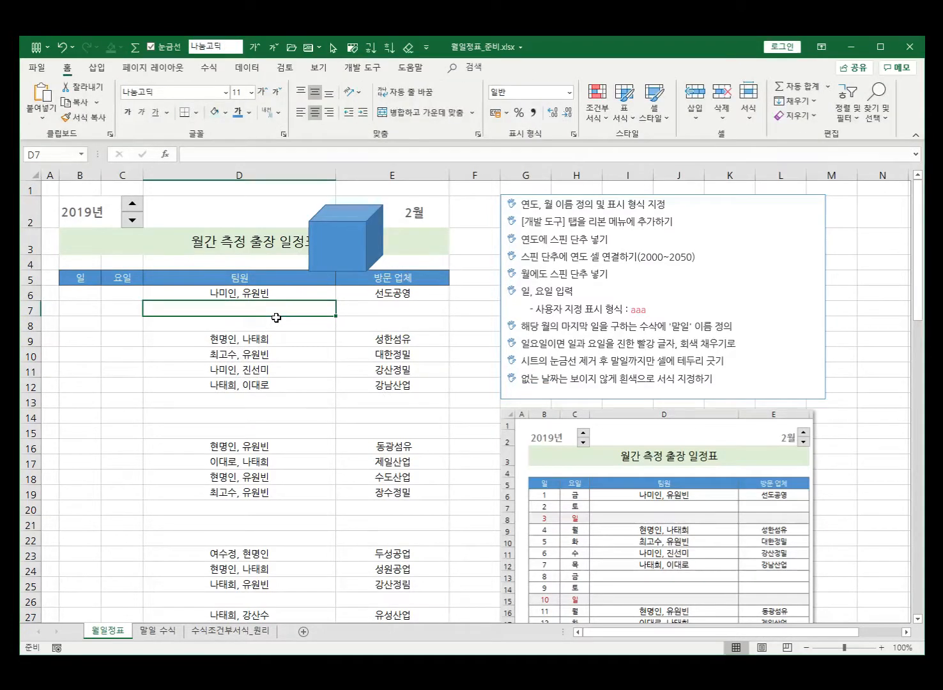
{"action": "left_click", "coordinate": [356, 246]}
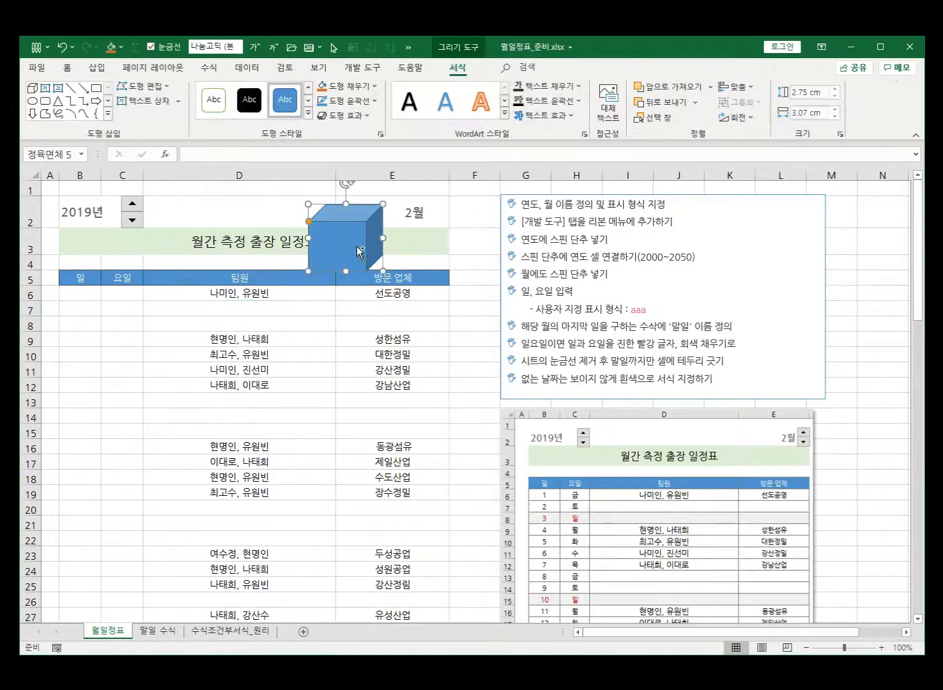
{"action": "left_click_drag", "start_coordinate": [356, 249], "coordinate": [469, 251]}
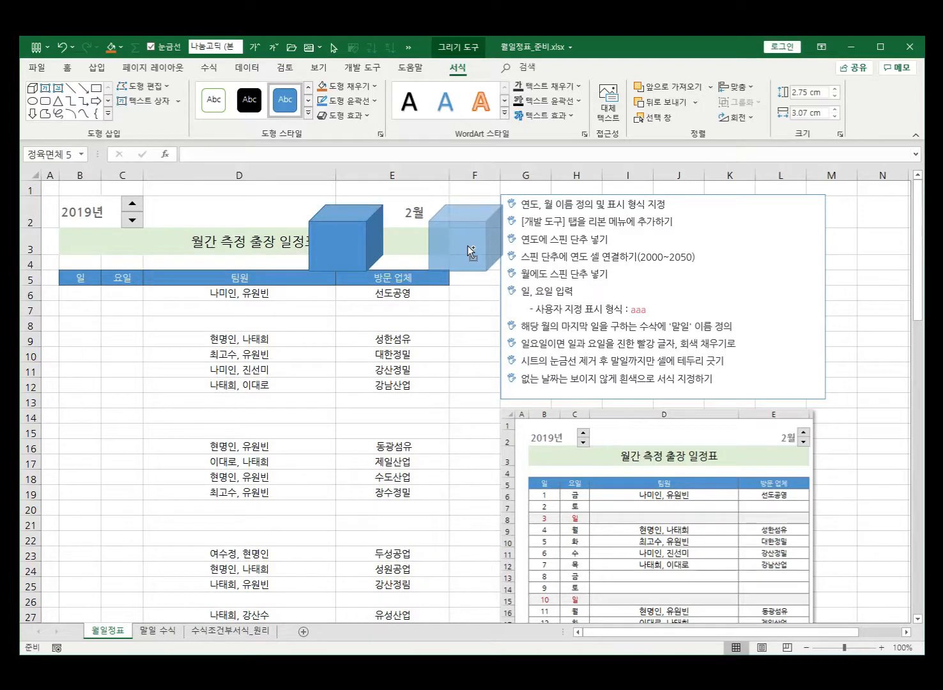
{"action": "left_click_drag", "start_coordinate": [467, 246], "coordinate": [501, 246]}
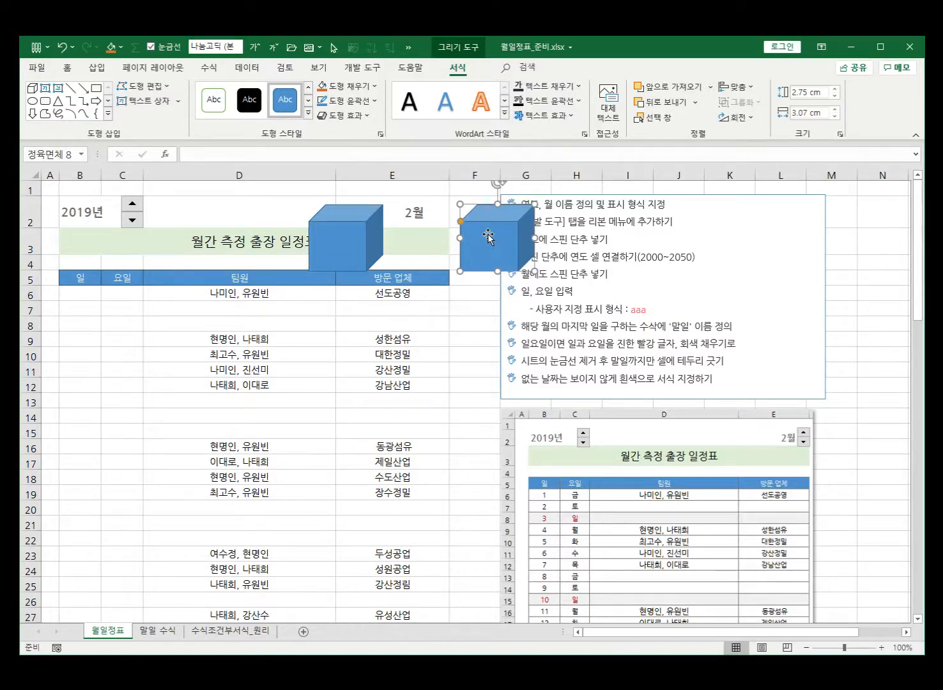
{"action": "key", "text": "Delete"}
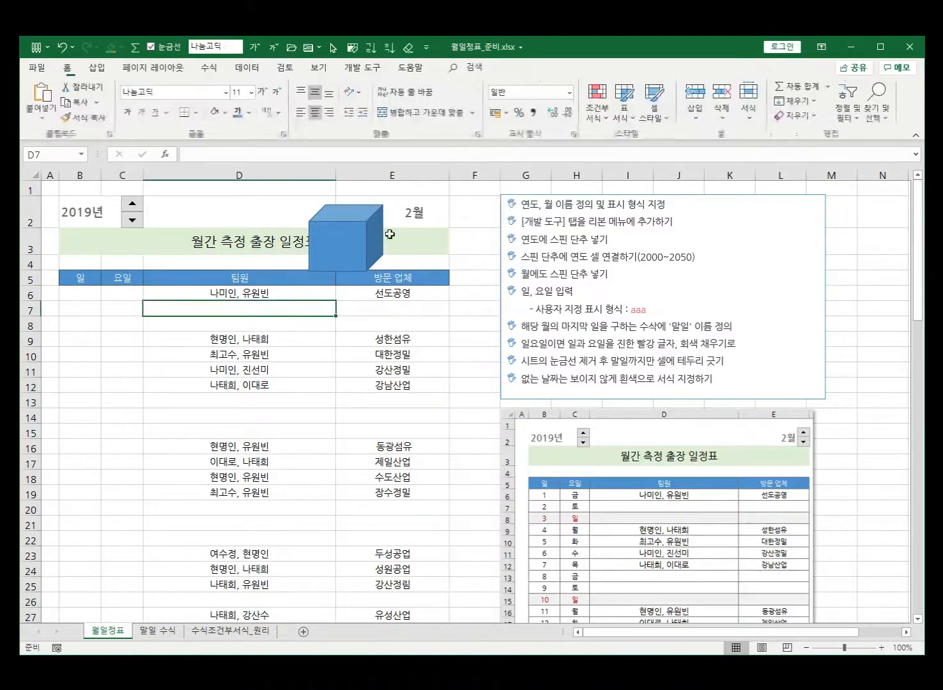
Delete the remaining cube, undo the deletion, and move the cube down over rows 9 to 13 of column D
{"action": "left_click", "coordinate": [356, 242]}
{"action": "key", "text": "Delete"}
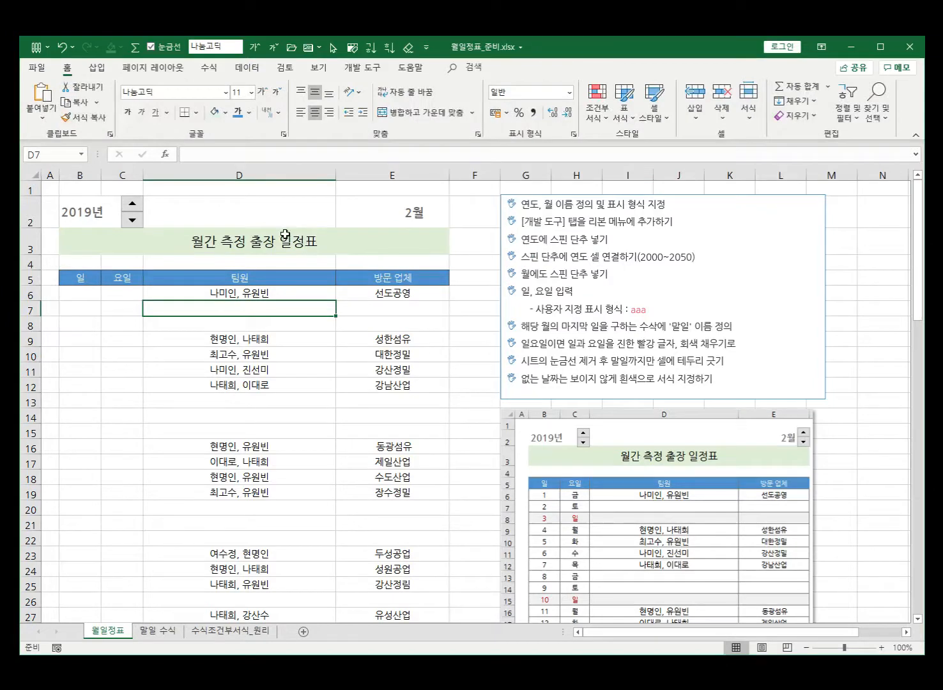
{"action": "key", "text": "ctrl+z"}
{"action": "left_click_drag", "start_coordinate": [332, 233], "coordinate": [241, 372]}
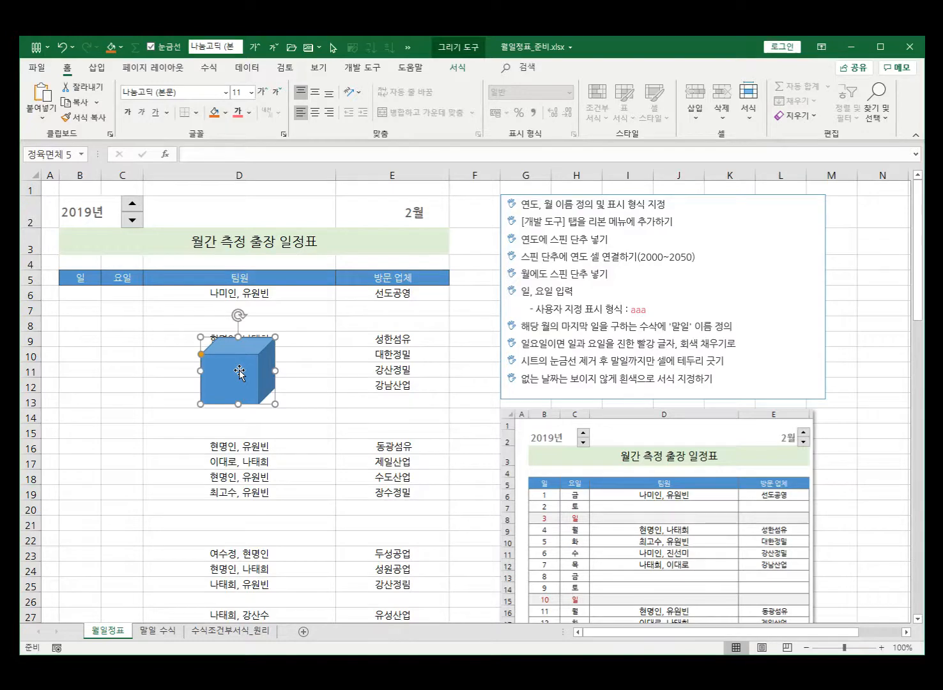
Duplicate the cube, place the copy beside it over column E, and delete both cubes
{"action": "key", "text": "ctrl+d"}
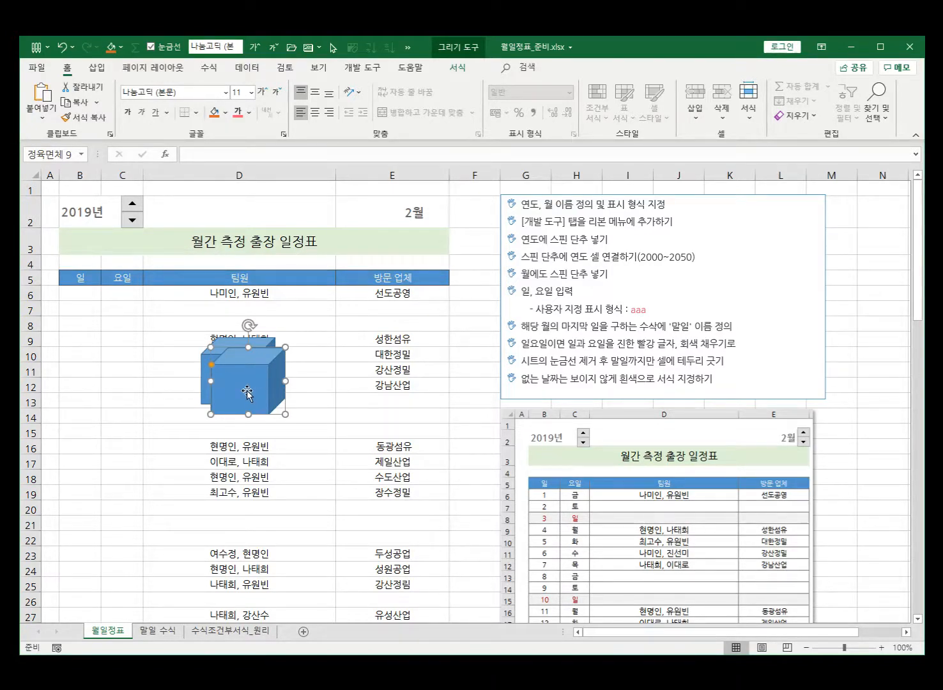
{"action": "left_click_drag", "start_coordinate": [246, 392], "coordinate": [378, 381]}
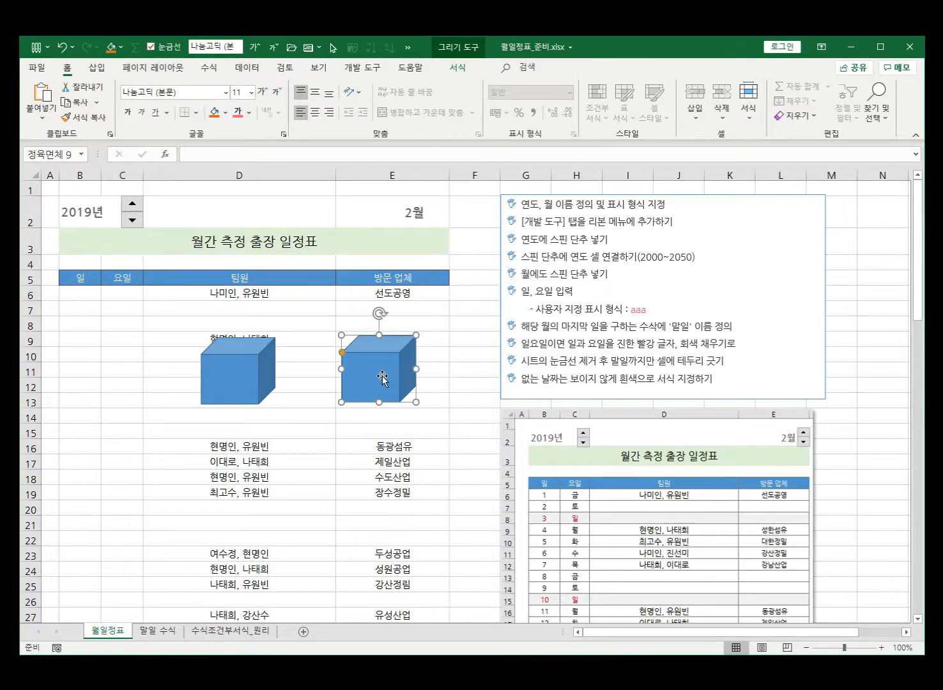
{"action": "key", "text": "Delete"}
{"action": "left_click", "coordinate": [253, 385]}
{"action": "key", "text": "Delete"}
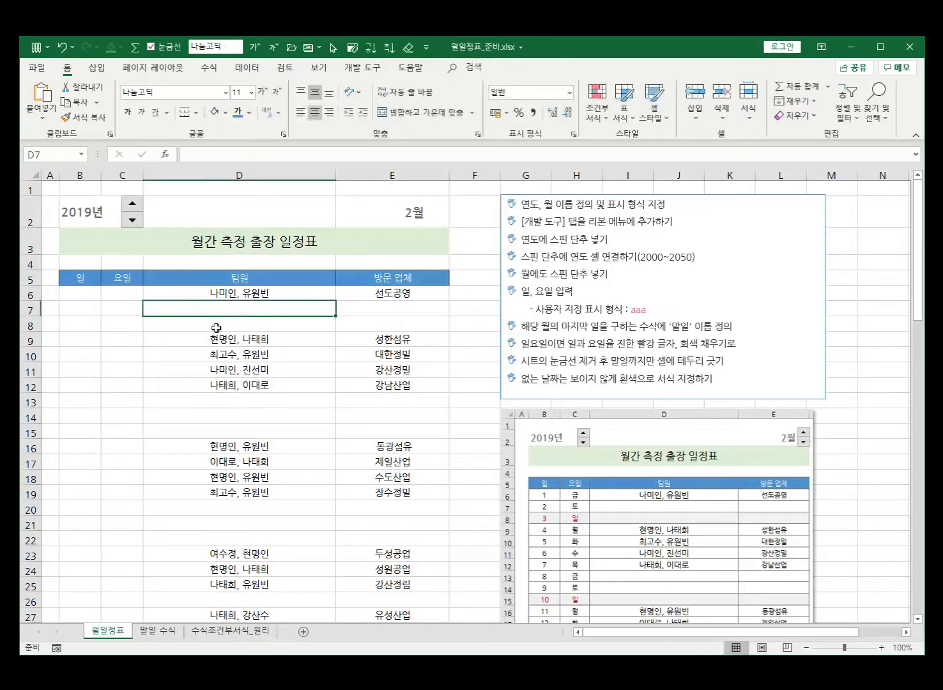
Duplicate the year spin button and place the copy inside the month cell E2, along its right edge
{"action": "left_click", "coordinate": [135, 219], "text": "ctrl"}
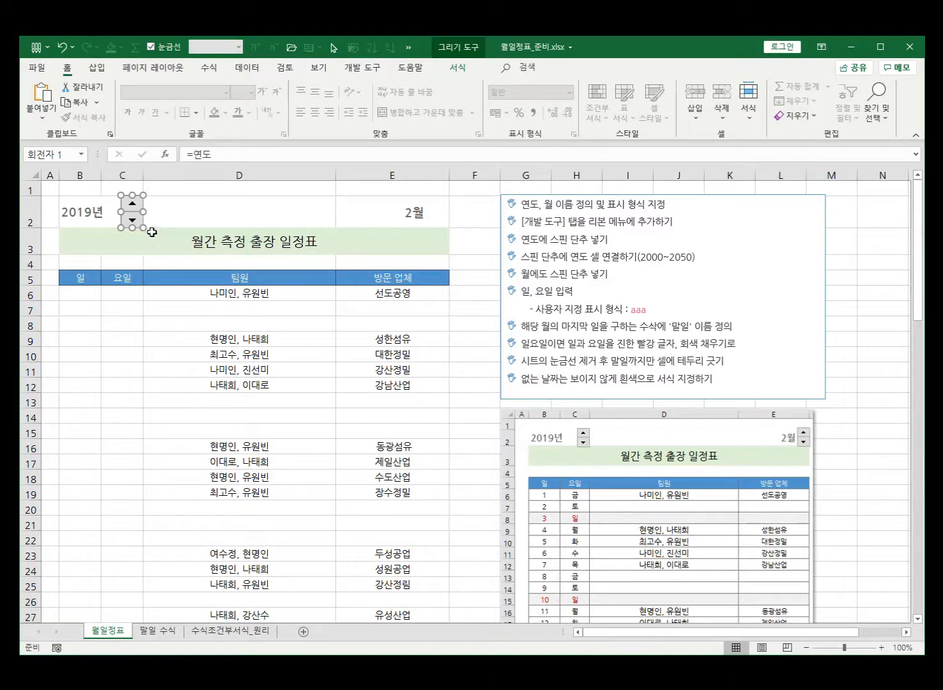
{"action": "key", "text": "ctrl+d"}
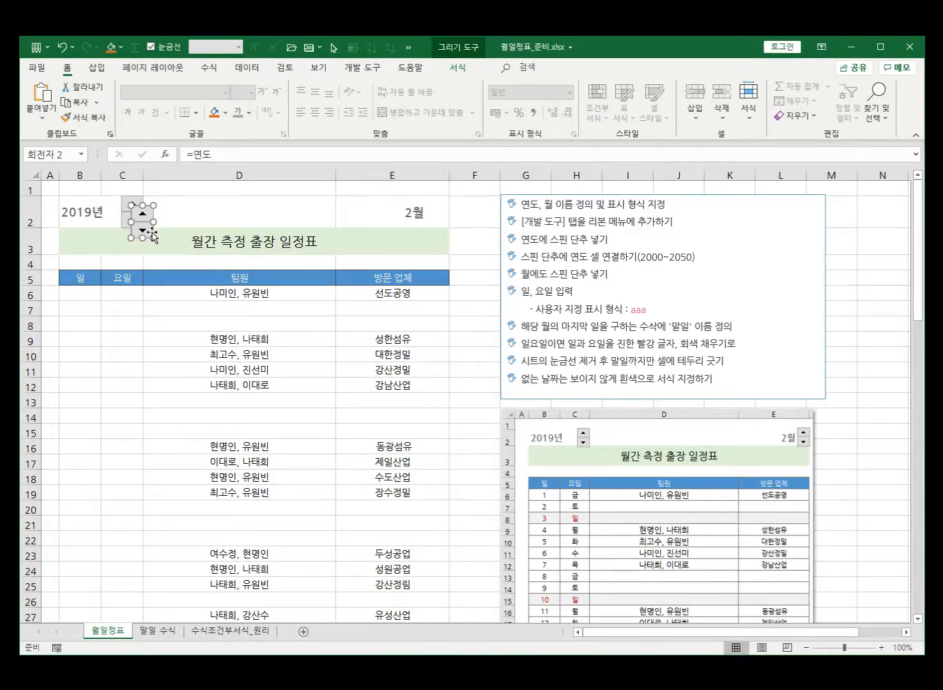
{"action": "left_click_drag", "start_coordinate": [152, 235], "coordinate": [443, 217]}
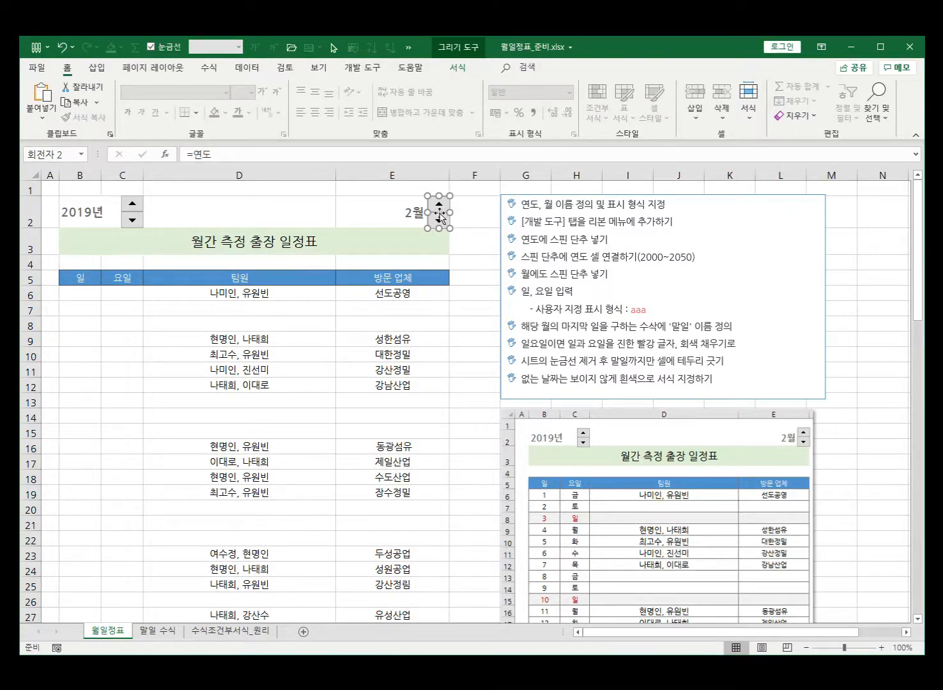
In the month spin button's control format, set the current value to 1, the minimum to 1 and the maximum to 12
{"action": "right_click", "coordinate": [439, 215]}
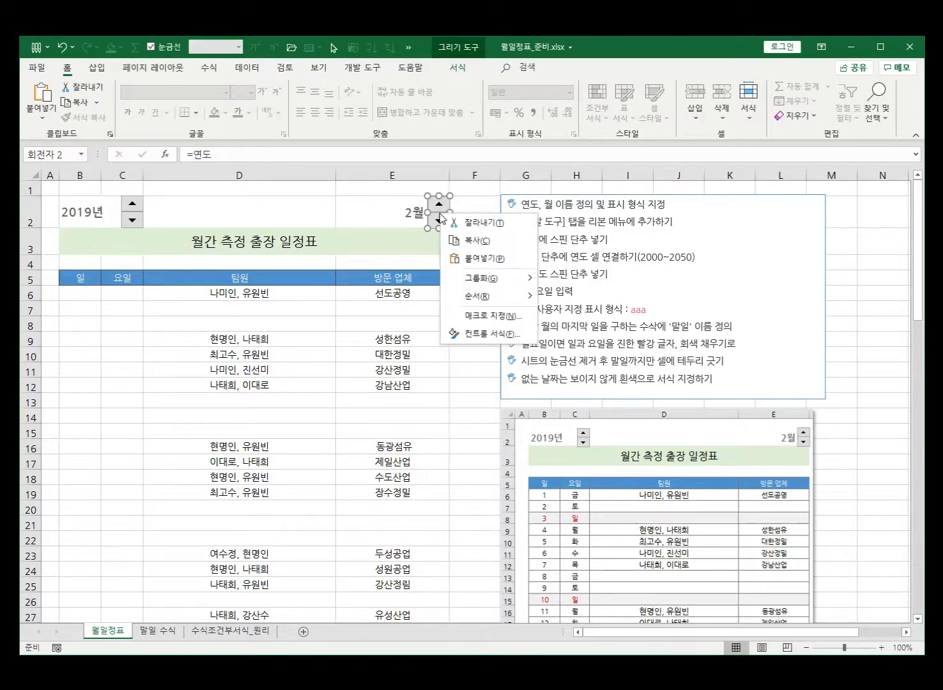
{"action": "left_click", "coordinate": [507, 340]}
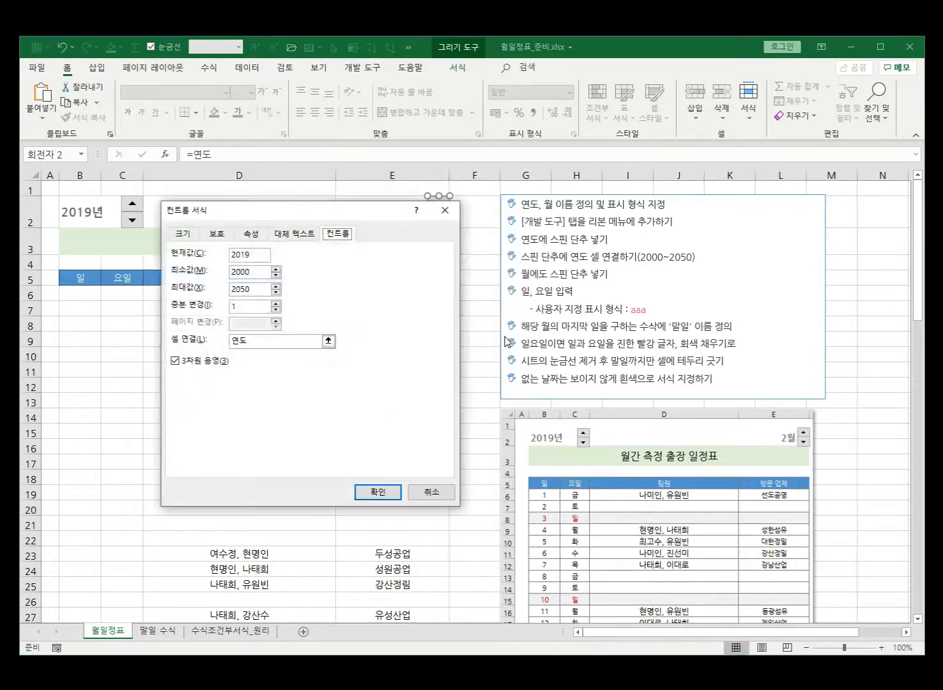
{"action": "left_click_drag", "start_coordinate": [322, 212], "coordinate": [759, 187]}
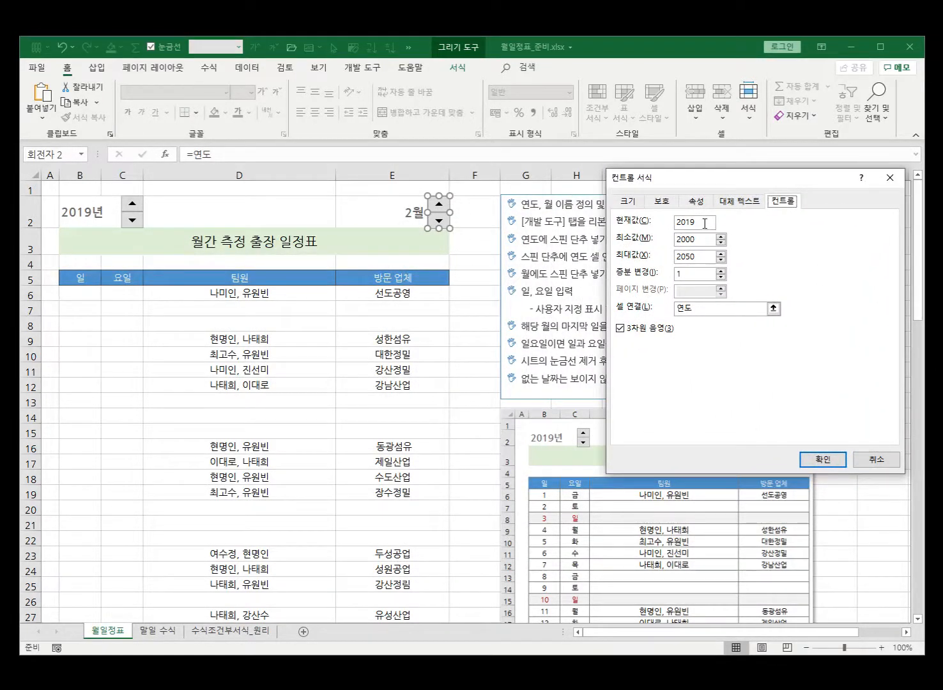
{"action": "left_click_drag", "start_coordinate": [702, 221], "coordinate": [649, 227]}
{"action": "type", "text": "1"}
{"action": "left_click_drag", "start_coordinate": [705, 239], "coordinate": [658, 256]}
{"action": "type", "text": "1"}
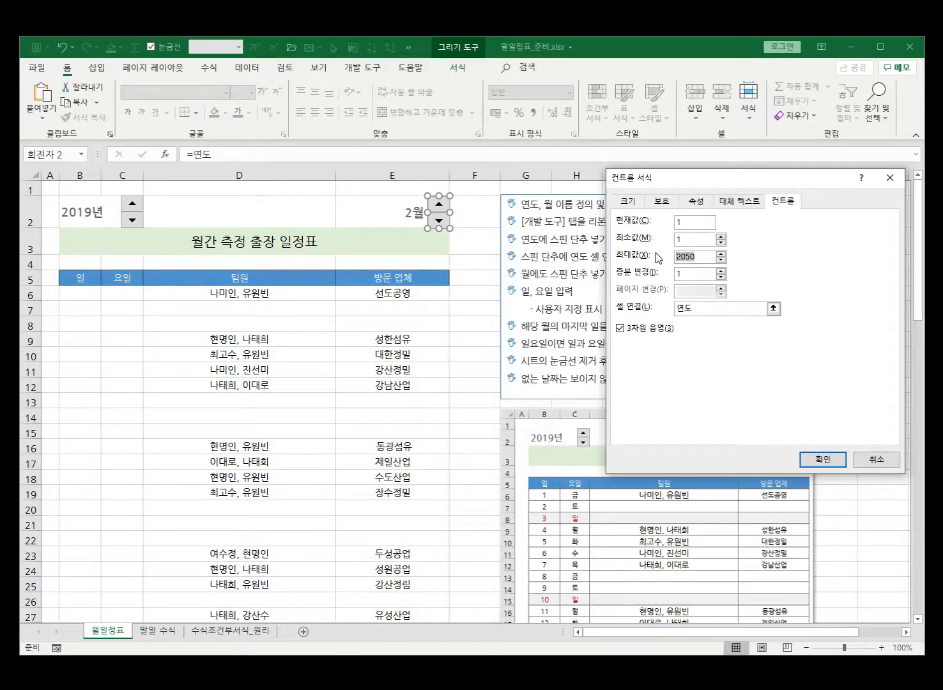
{"action": "type", "text": "12"}
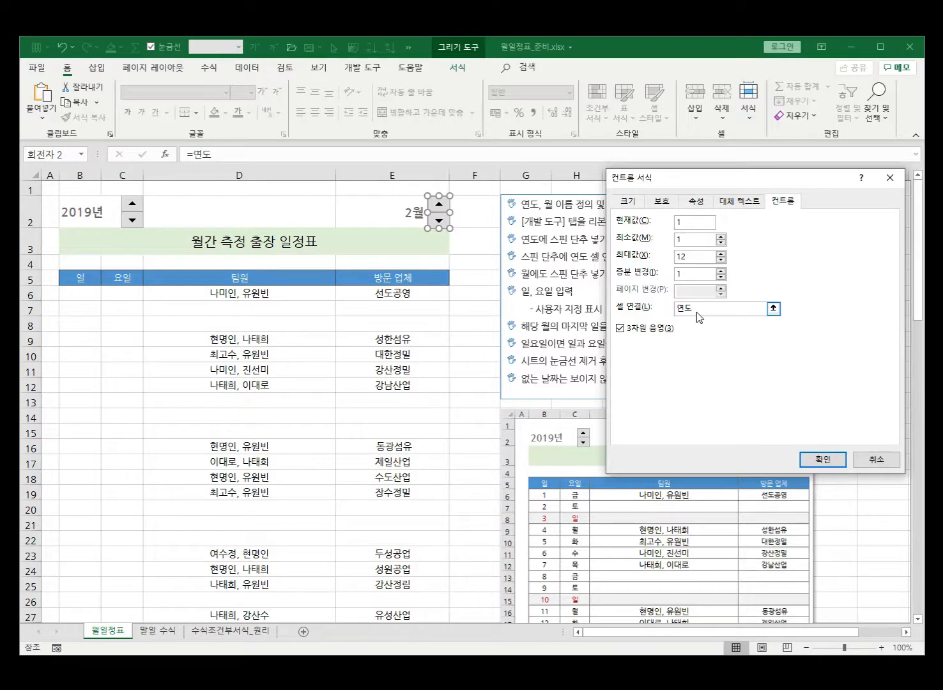
Replace the month spin button's cell link with the named cell 월 and apply the control format
{"action": "left_click_drag", "start_coordinate": [697, 312], "coordinate": [675, 312]}
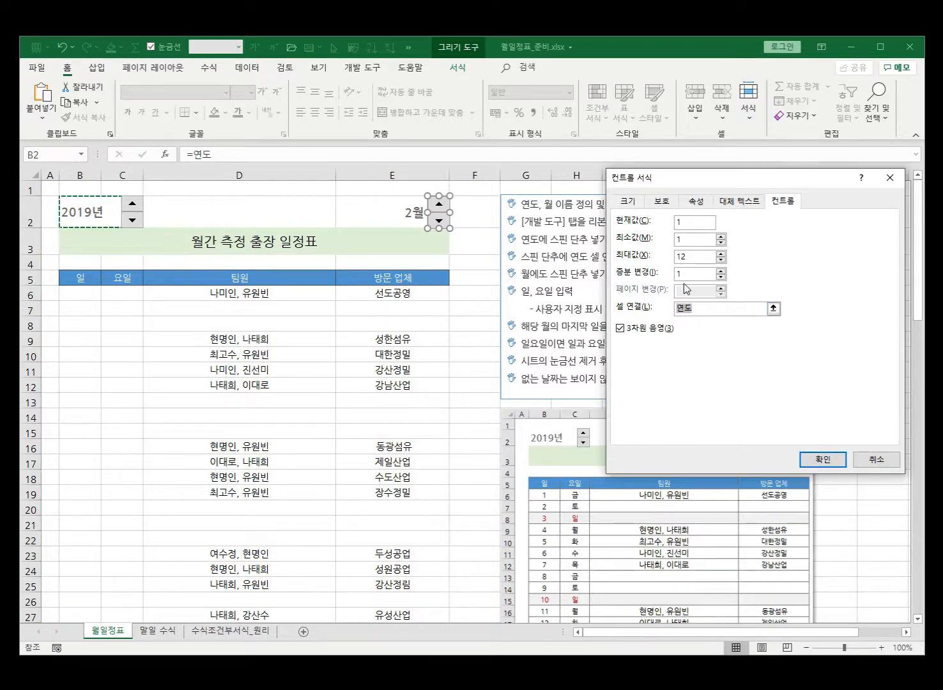
{"action": "key", "text": "BackSpace"}
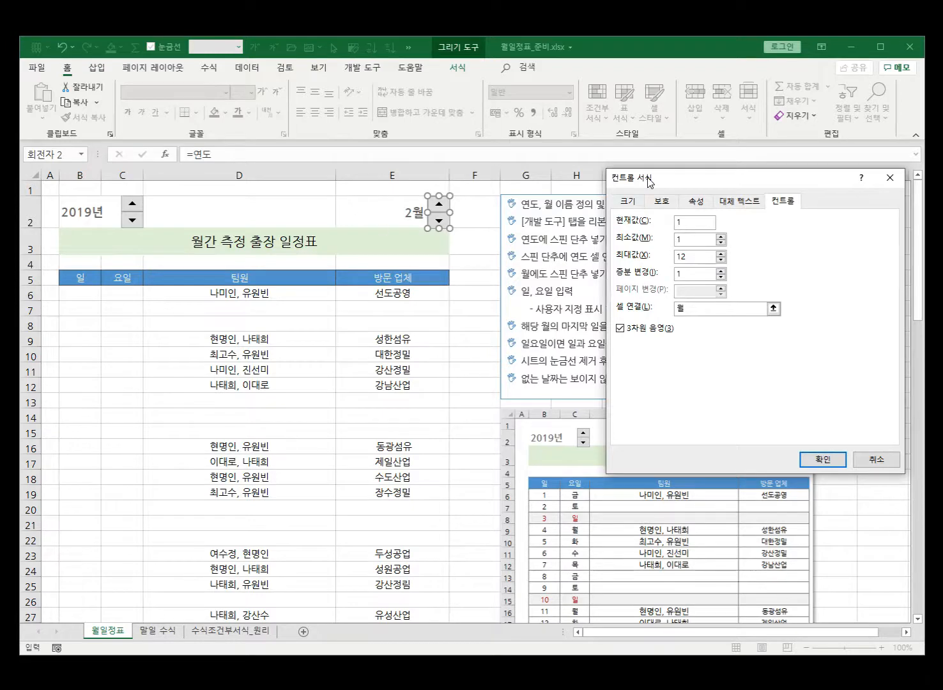
{"action": "left_click", "coordinate": [822, 459]}
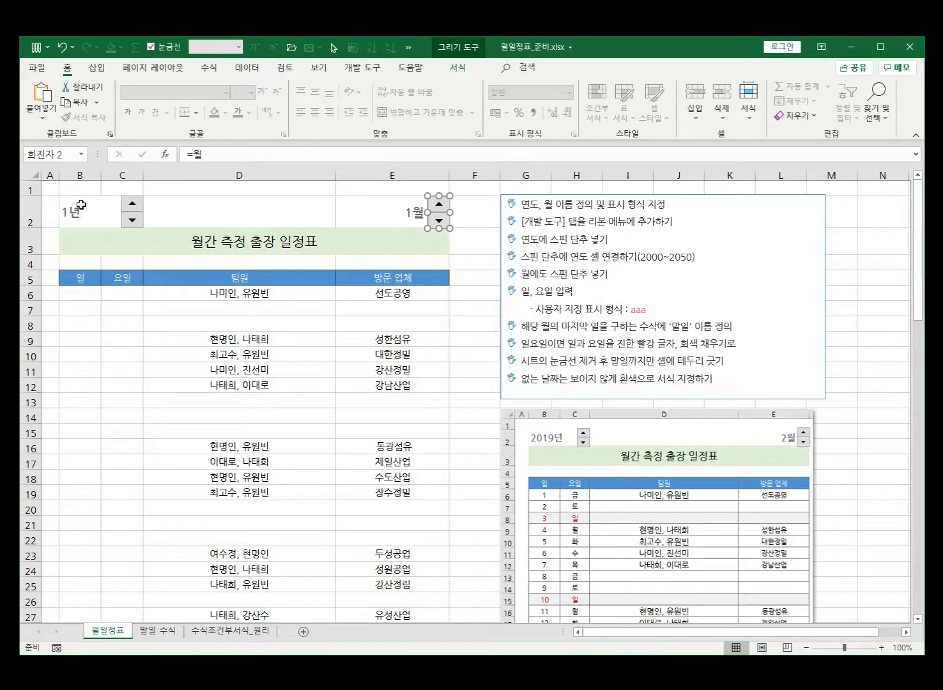
Step the year up to 2004 with the year spin button
{"action": "left_click", "coordinate": [134, 207]}
{"action": "left_click", "coordinate": [132, 204]}
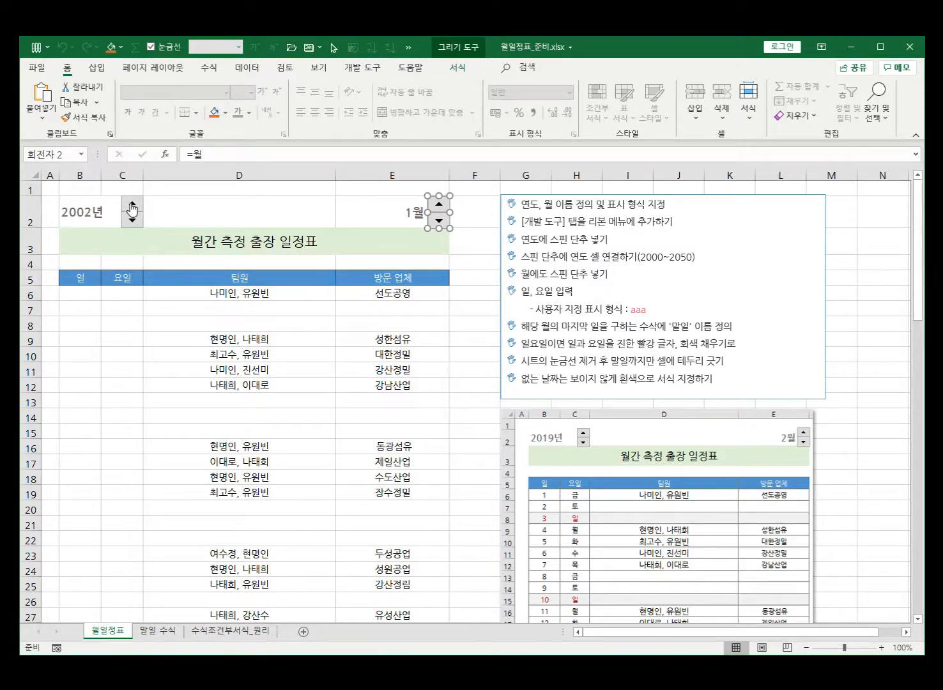
{"action": "left_click", "coordinate": [132, 204]}
{"action": "left_click", "coordinate": [133, 204]}
Set the year cell B2 to 2019
{"action": "left_click", "coordinate": [100, 213]}
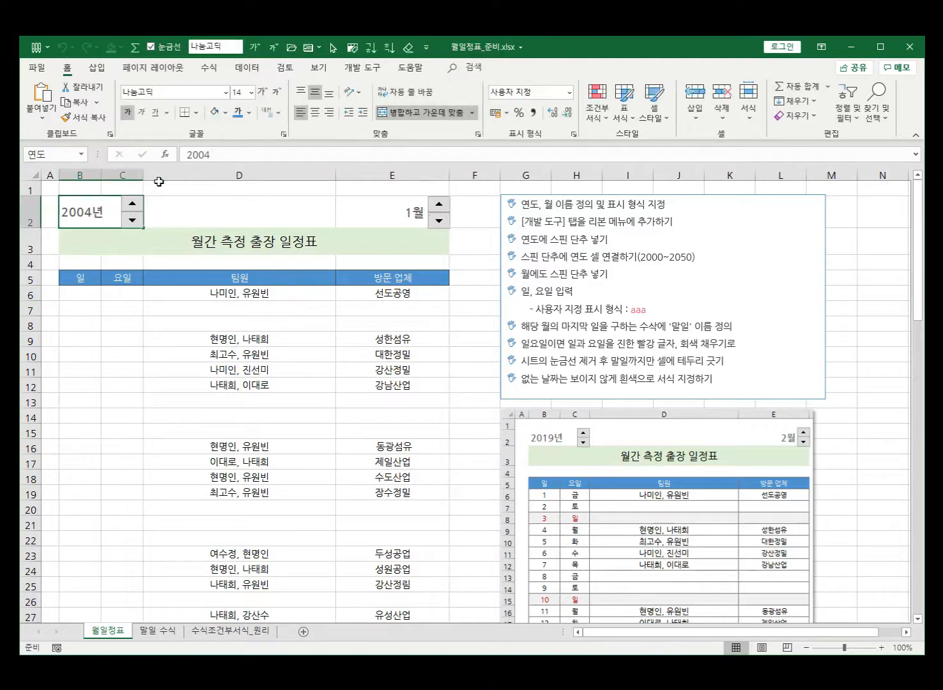
{"action": "type", "text": "2019"}
{"action": "key", "text": "Return"}
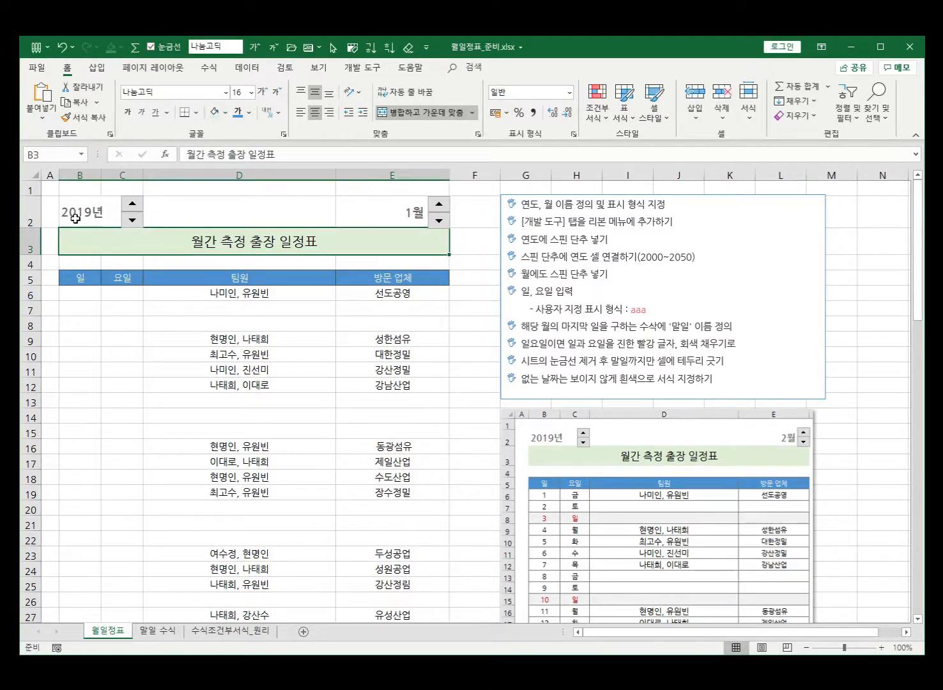
Step the month up to 2 with the month spin button
{"action": "left_click", "coordinate": [431, 210]}
{"action": "left_click_drag", "start_coordinate": [918, 271], "coordinate": [913, 312]}
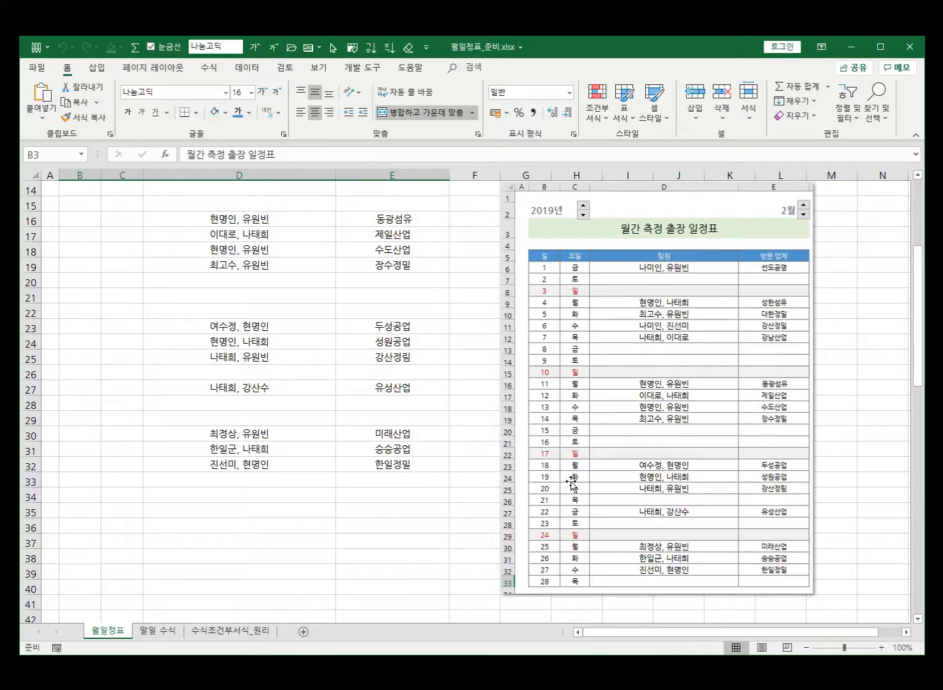
{"action": "scroll", "coordinate": [570, 483], "scroll_direction": "up", "scroll_amount": 5}
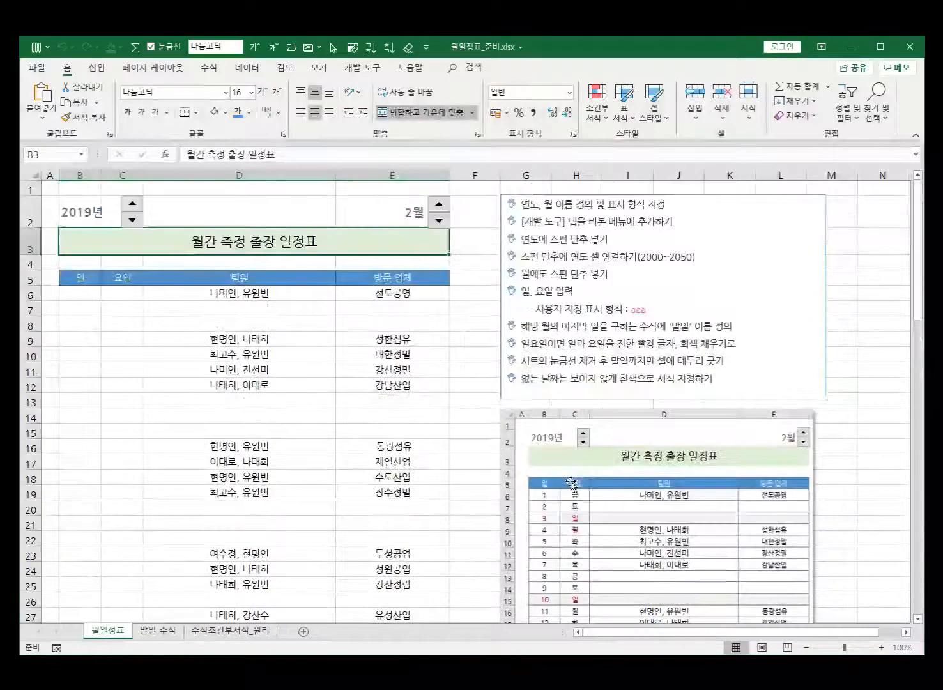
Enter 1 in B6 and 2 in B7, and fill the day series down to 31 in B36
{"action": "left_click", "coordinate": [87, 290]}
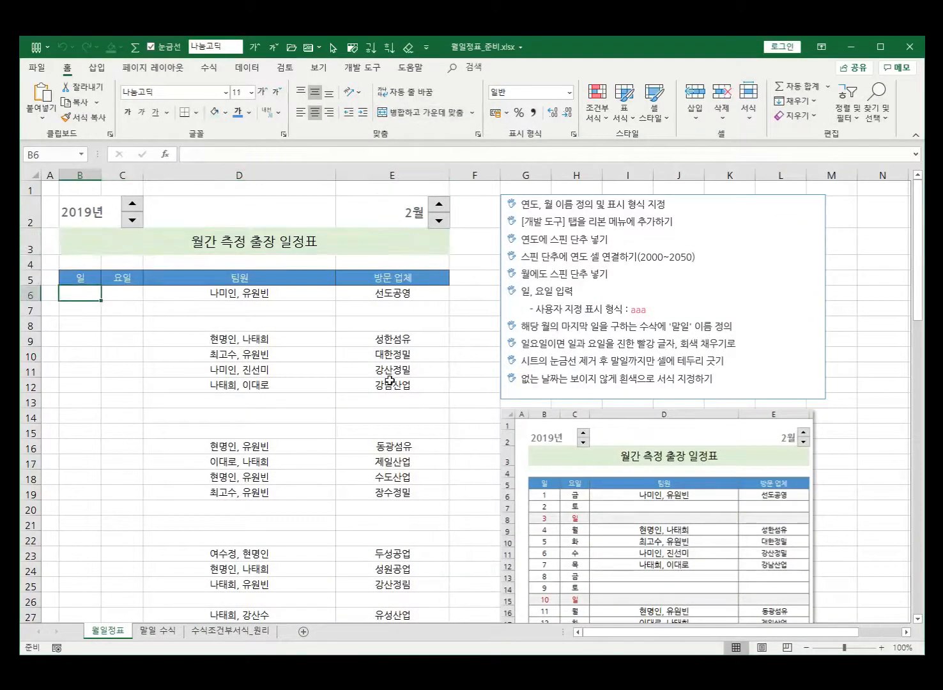
{"action": "type", "text": "1"}
{"action": "key", "text": "Return"}
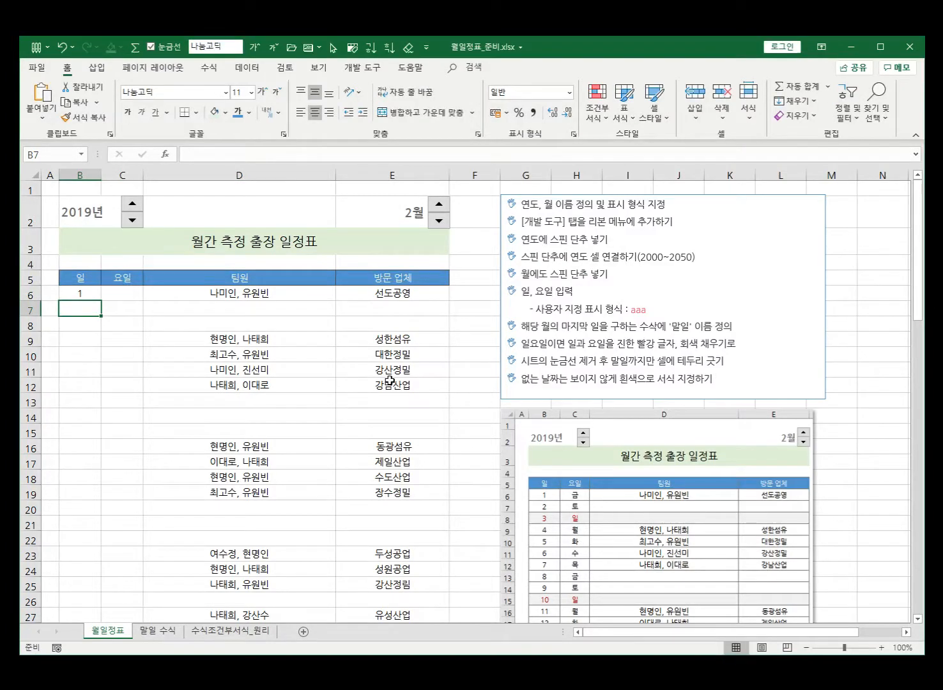
{"action": "type", "text": "2"}
{"action": "key", "text": "Return"}
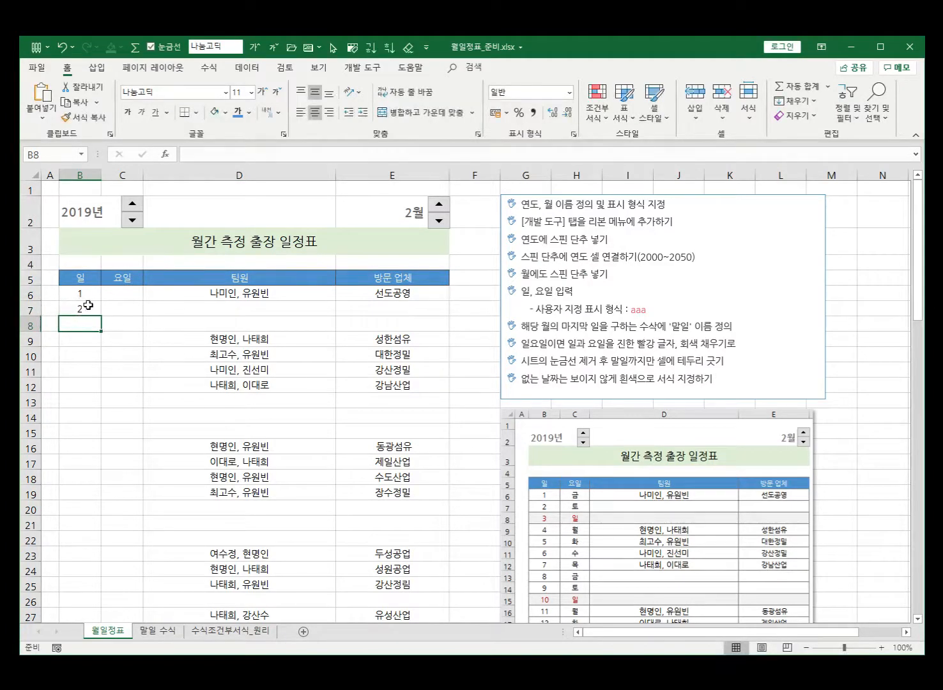
{"action": "left_click_drag", "start_coordinate": [85, 292], "coordinate": [101, 409]}
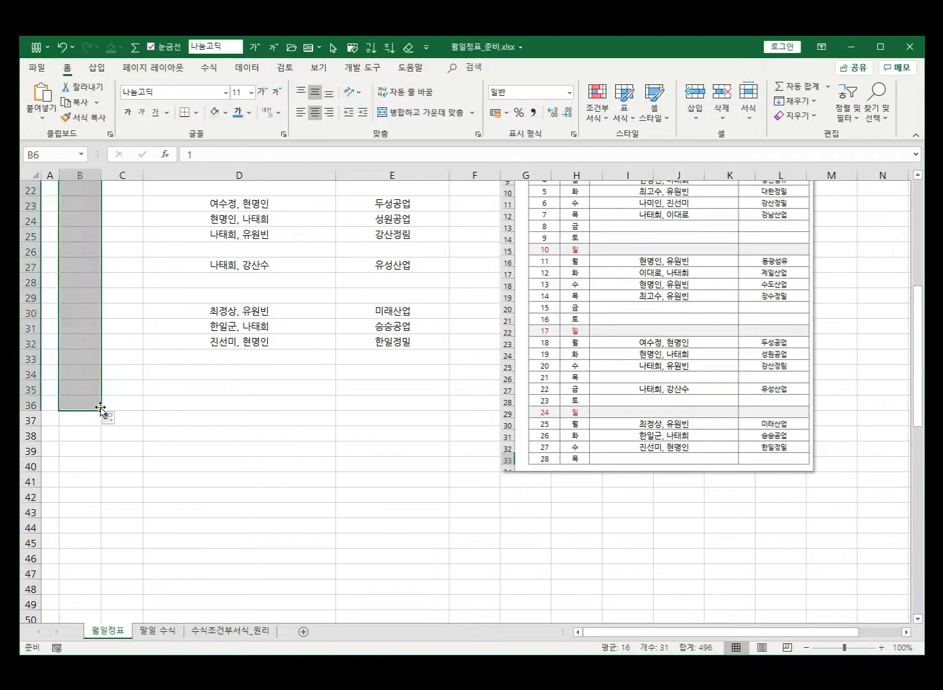
{"action": "scroll", "coordinate": [336, 467], "scroll_direction": "up", "scroll_amount": 7}
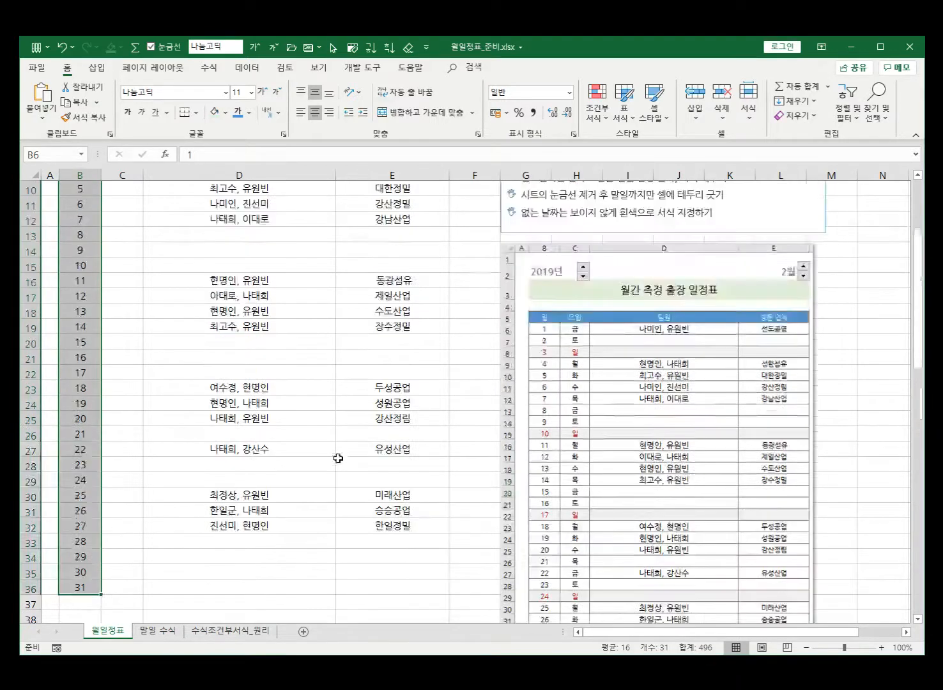
{"action": "scroll", "coordinate": [269, 407], "scroll_direction": "down", "scroll_amount": 5}
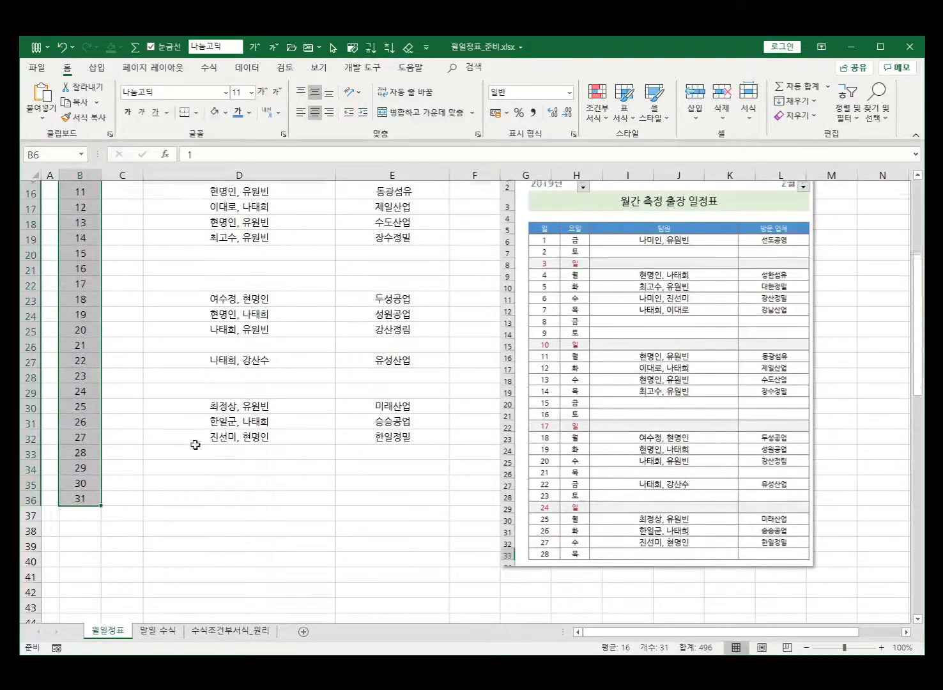
{"action": "left_click", "coordinate": [81, 451]}
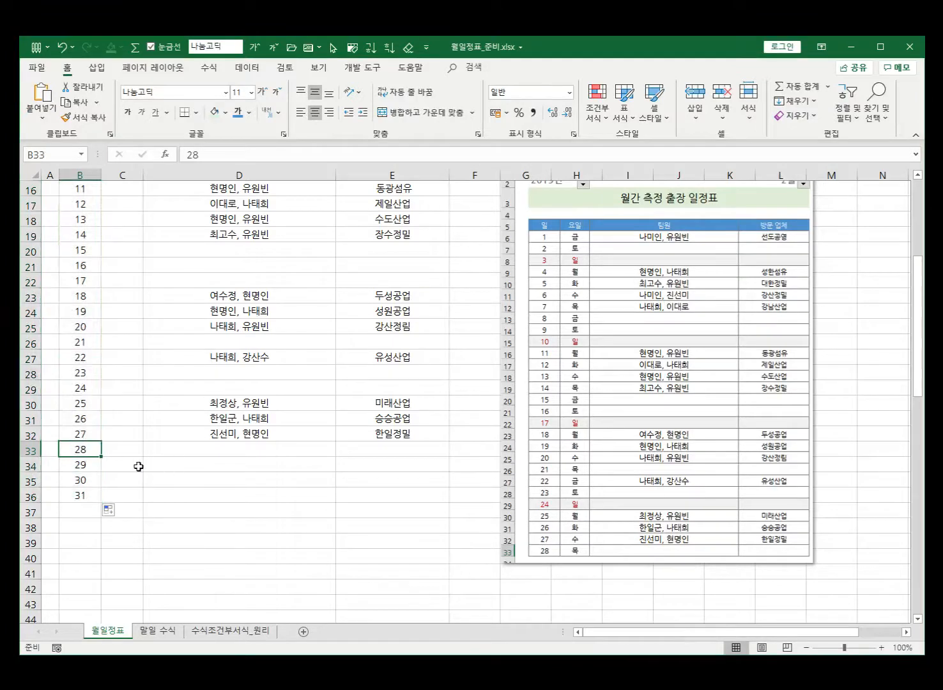
{"action": "left_click", "coordinate": [84, 492]}
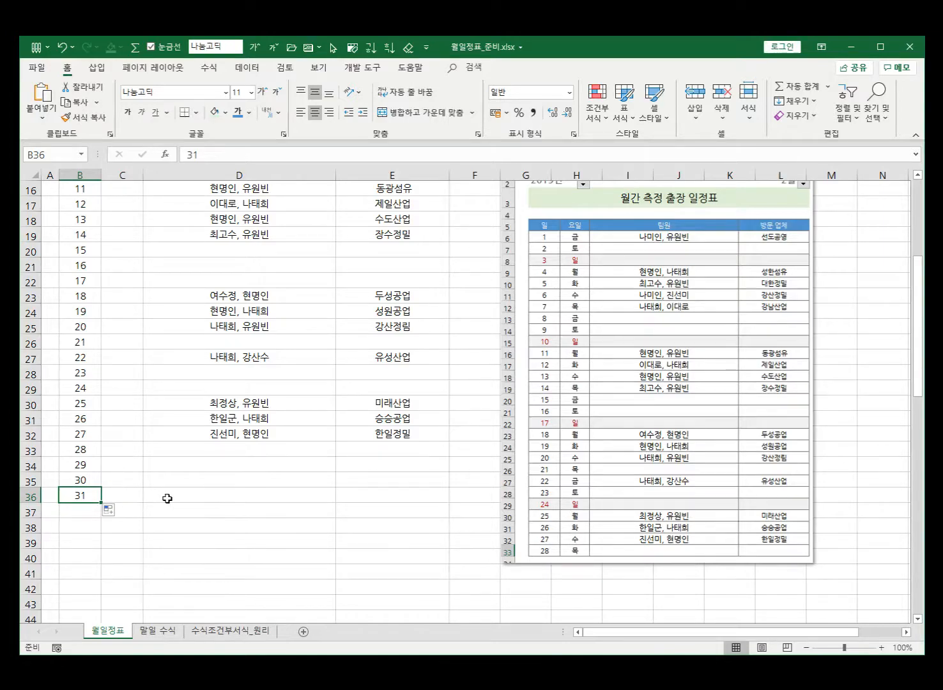
{"action": "scroll", "coordinate": [170, 497], "scroll_direction": "up", "scroll_amount": 5}
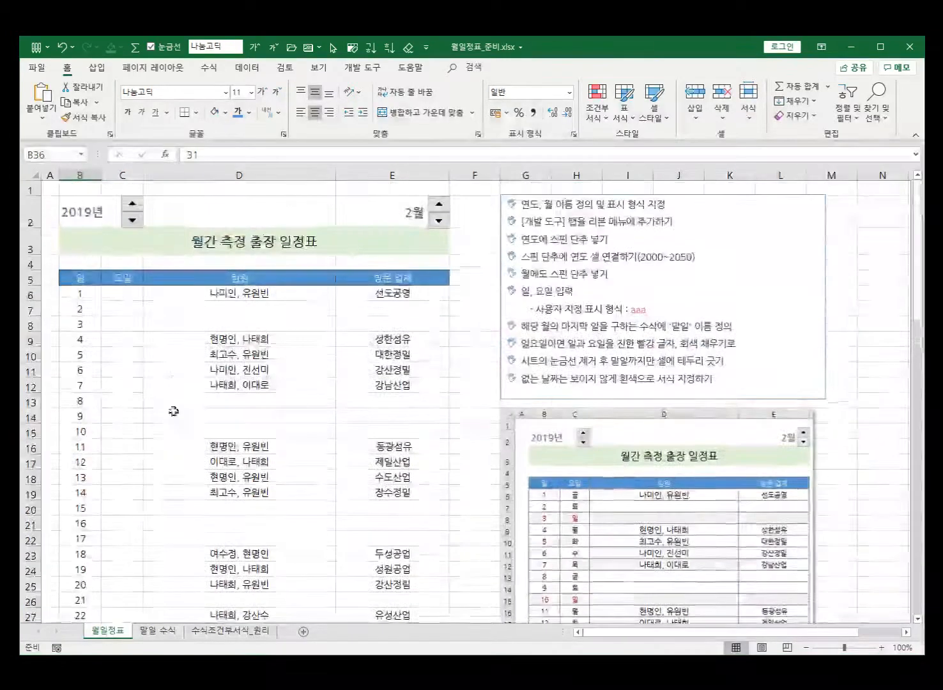
{"action": "left_click", "coordinate": [120, 301]}
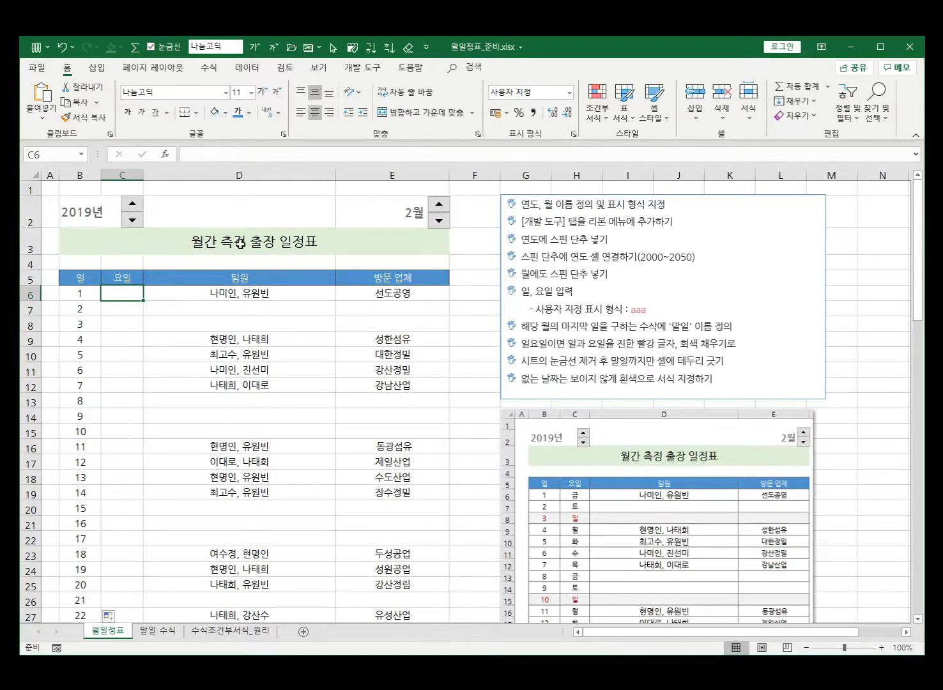
{"action": "type", "text": "=b6"}
{"action": "key", "text": "Return"}
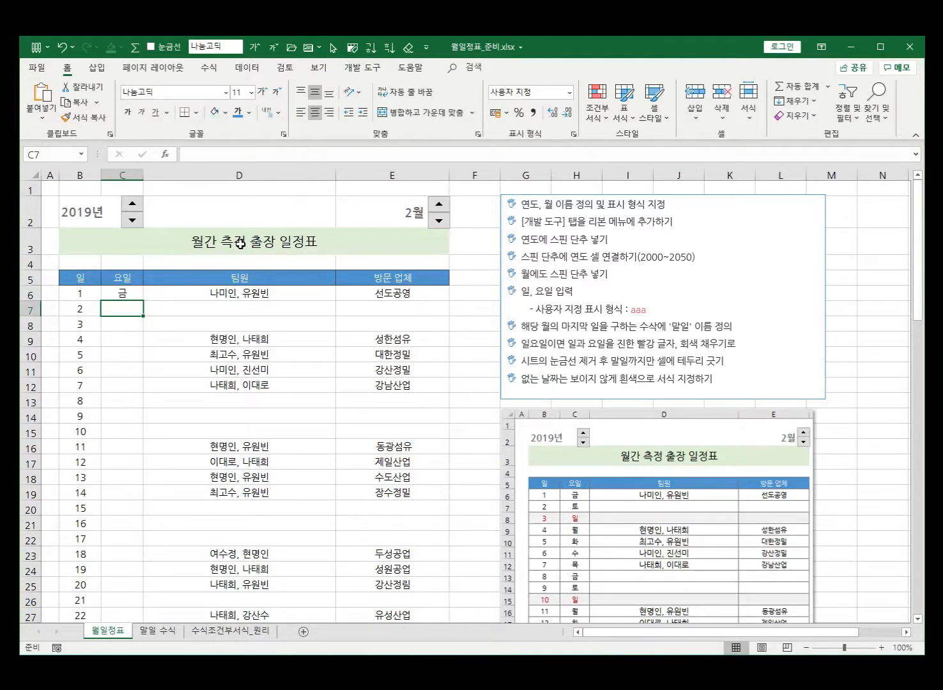
Enter the formula =DATE(연도, 월, B6) in weekday cell C6, referencing the year cell, month cell and day
{"action": "left_click", "coordinate": [121, 293]}
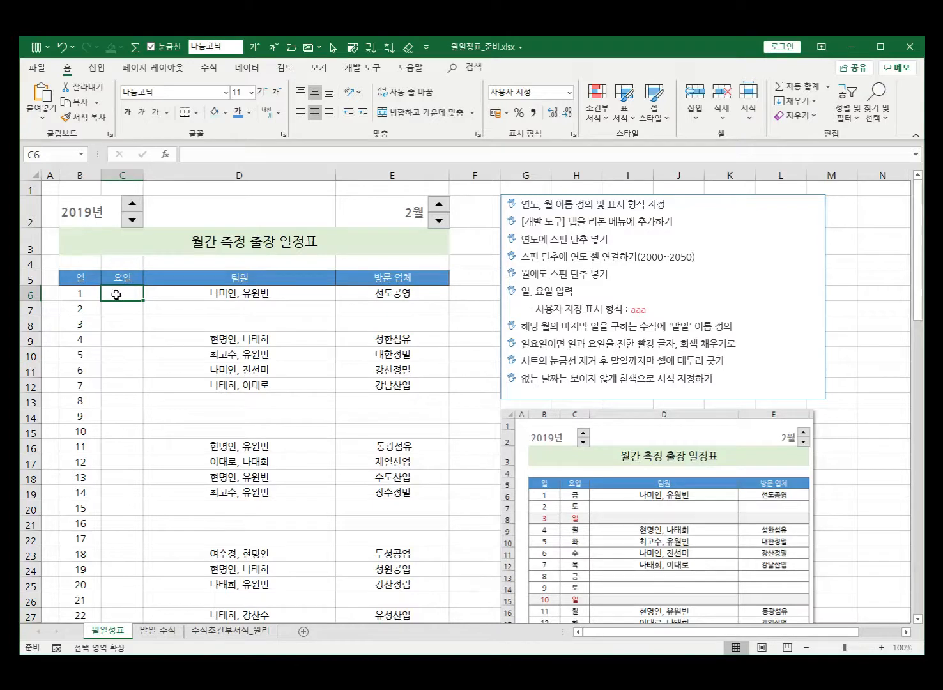
{"action": "key", "text": "F8"}
{"action": "double_click", "coordinate": [116, 295]}
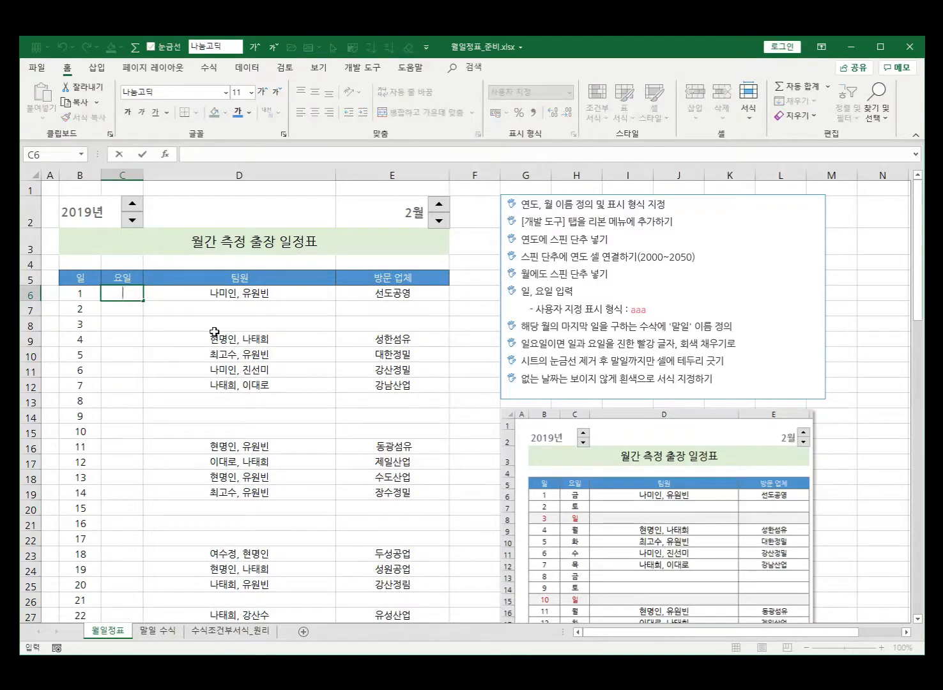
{"action": "type", "text": "="}
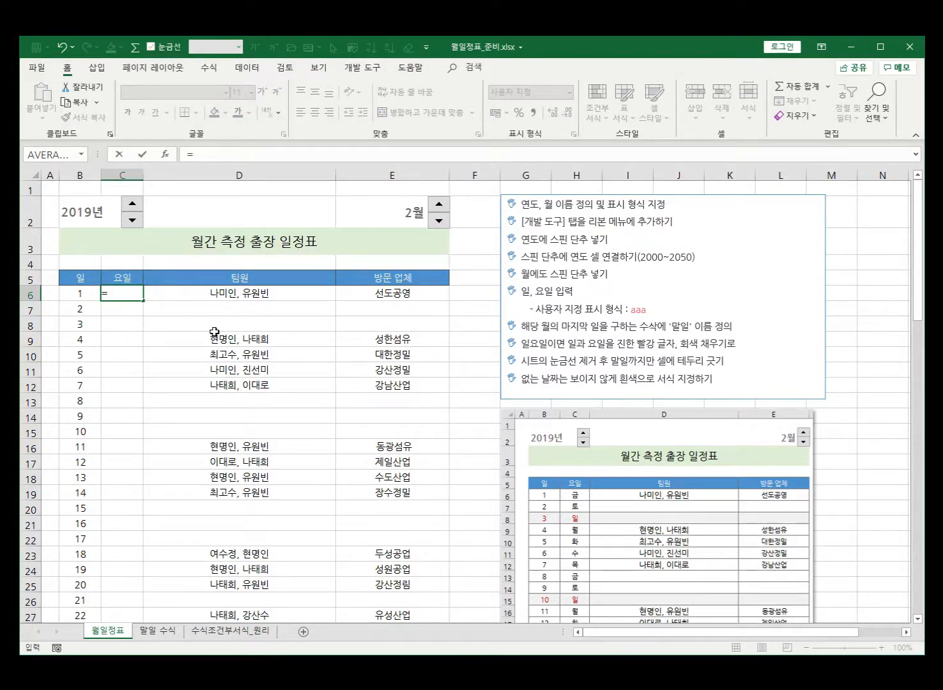
{"action": "type", "text": " ㅇ"}
{"action": "type", "text": "DATE("}
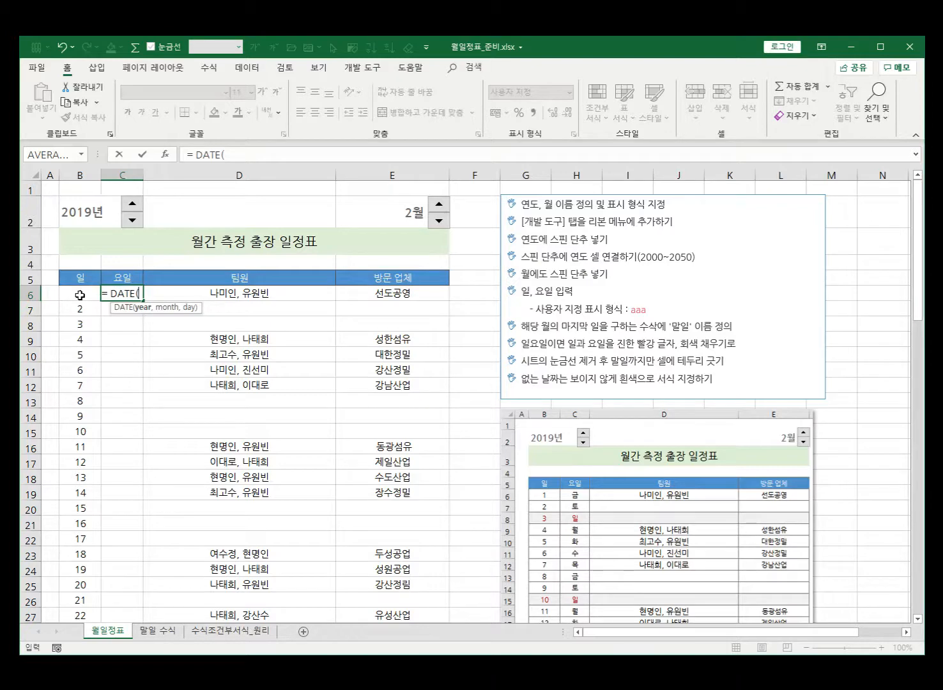
{"action": "left_click", "coordinate": [93, 213]}
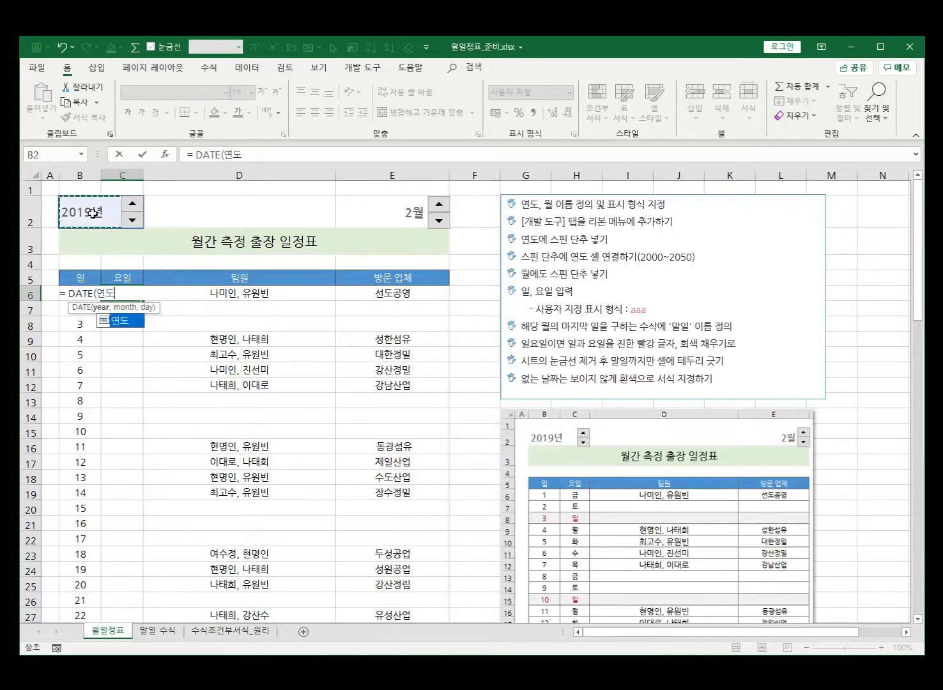
{"action": "type", "text": ","}
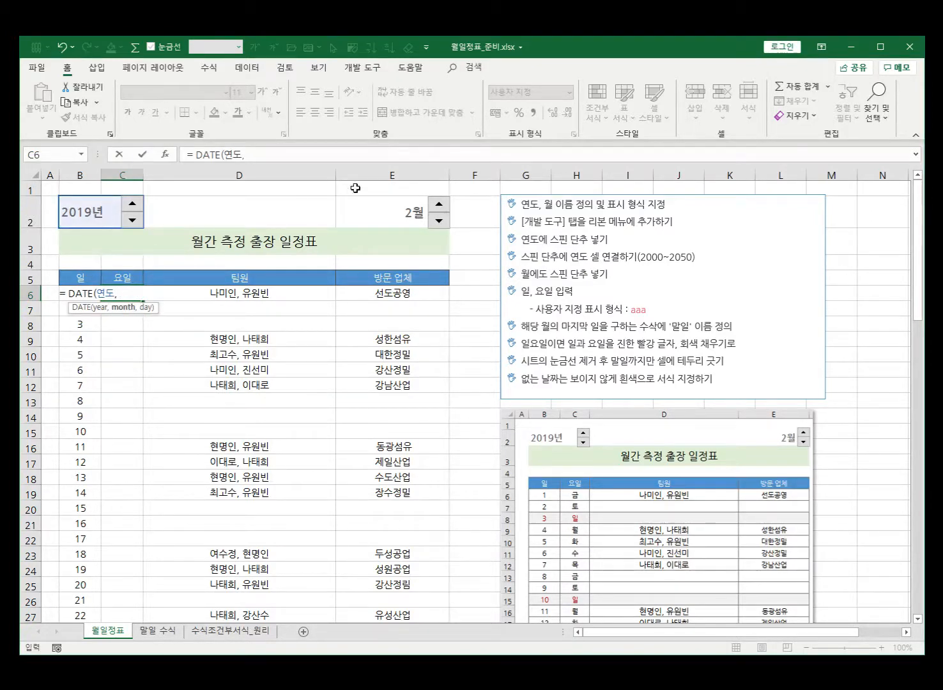
{"action": "left_click", "coordinate": [392, 207]}
{"action": "type", "text": ","}
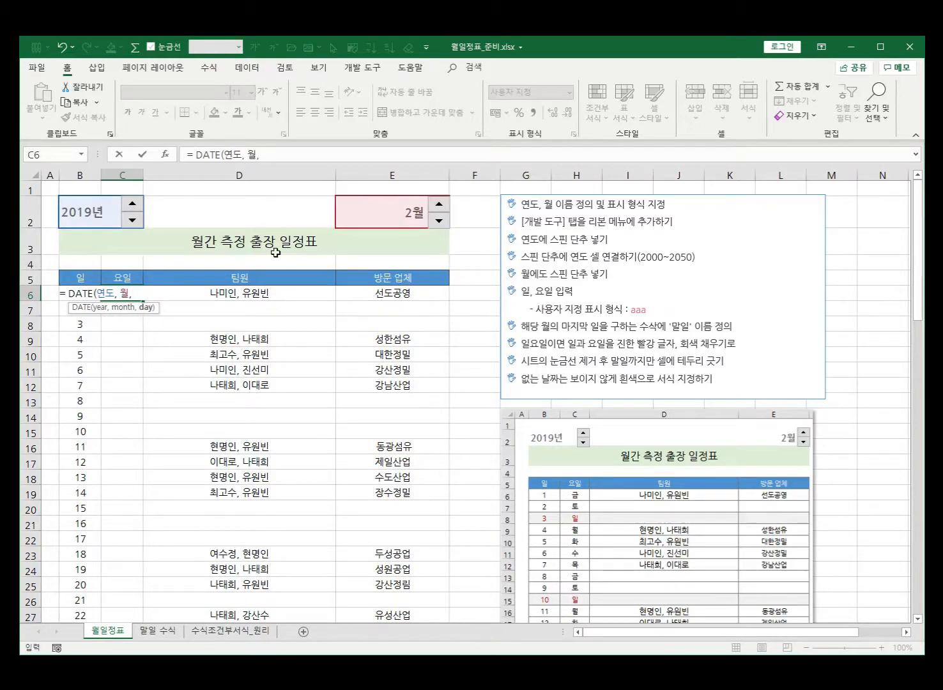
{"action": "left_click", "coordinate": [48, 295]}
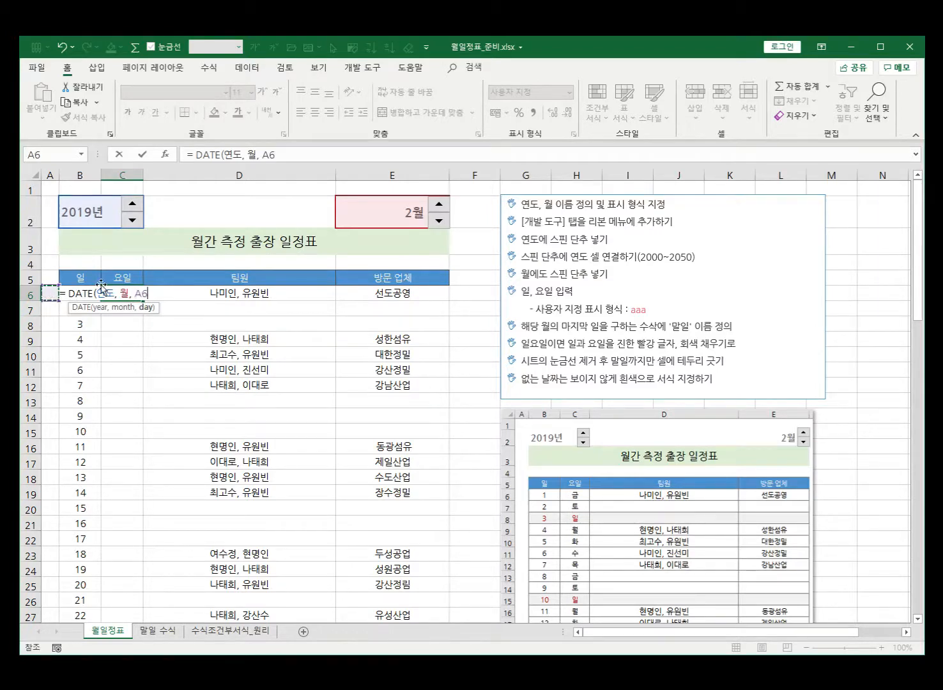
{"action": "key", "text": "Right"}
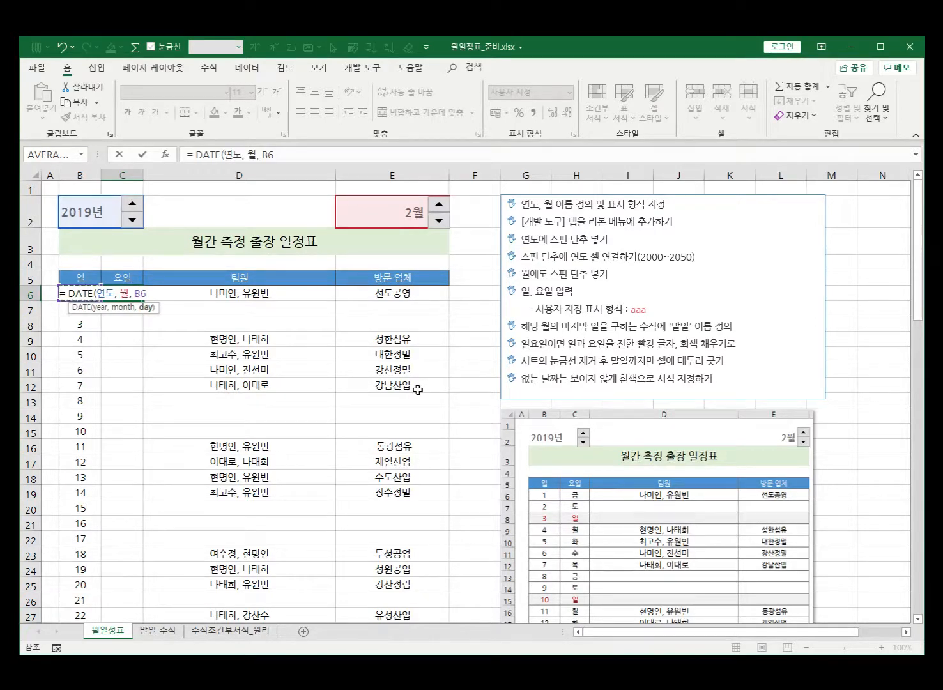
{"action": "type", "text": ")"}
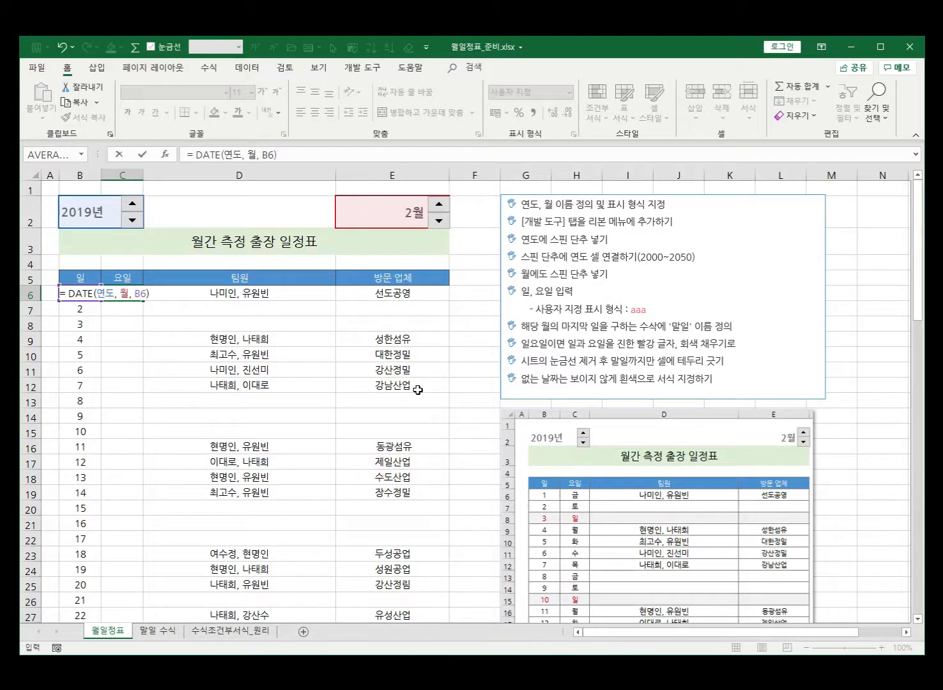
{"action": "key", "text": "Return"}
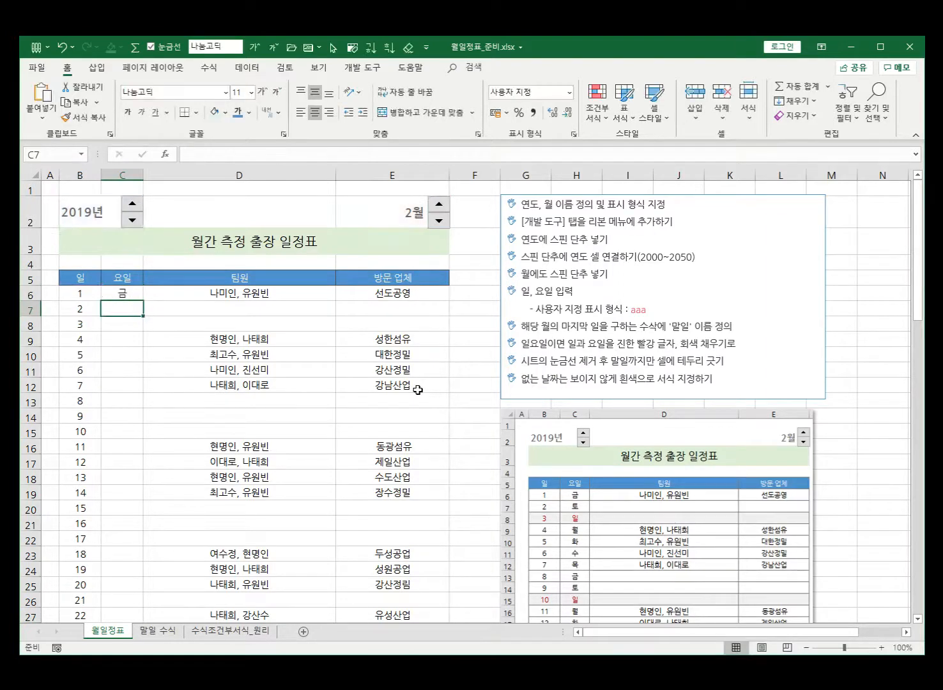
Fill the DATE formula from C6 down the weekday column to C36
{"action": "left_click", "coordinate": [135, 296]}
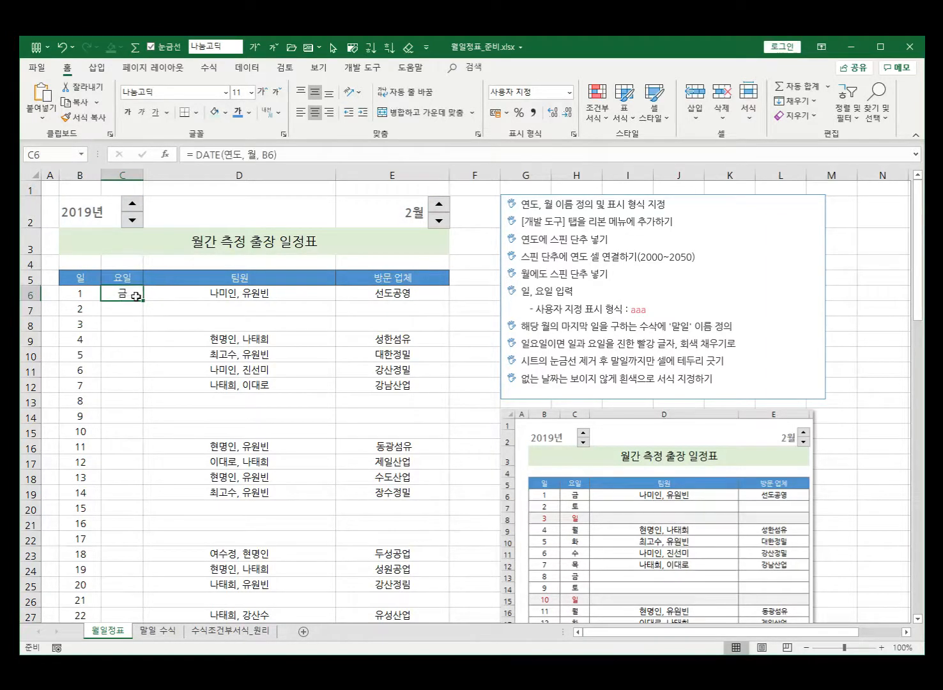
{"action": "double_click", "coordinate": [141, 299]}
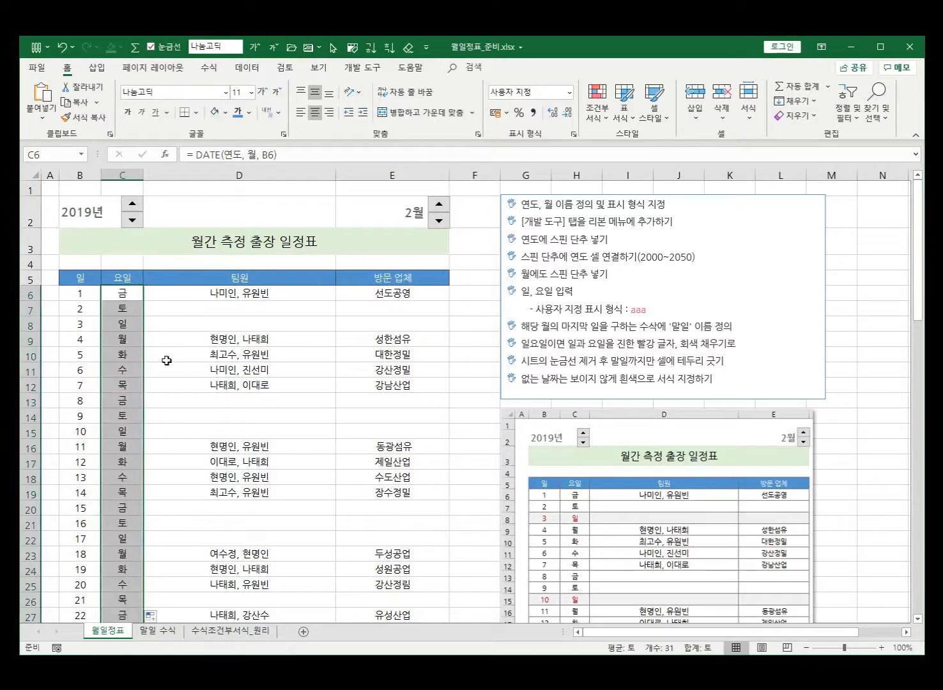
{"action": "scroll", "coordinate": [167, 361], "scroll_direction": "down", "scroll_amount": 5}
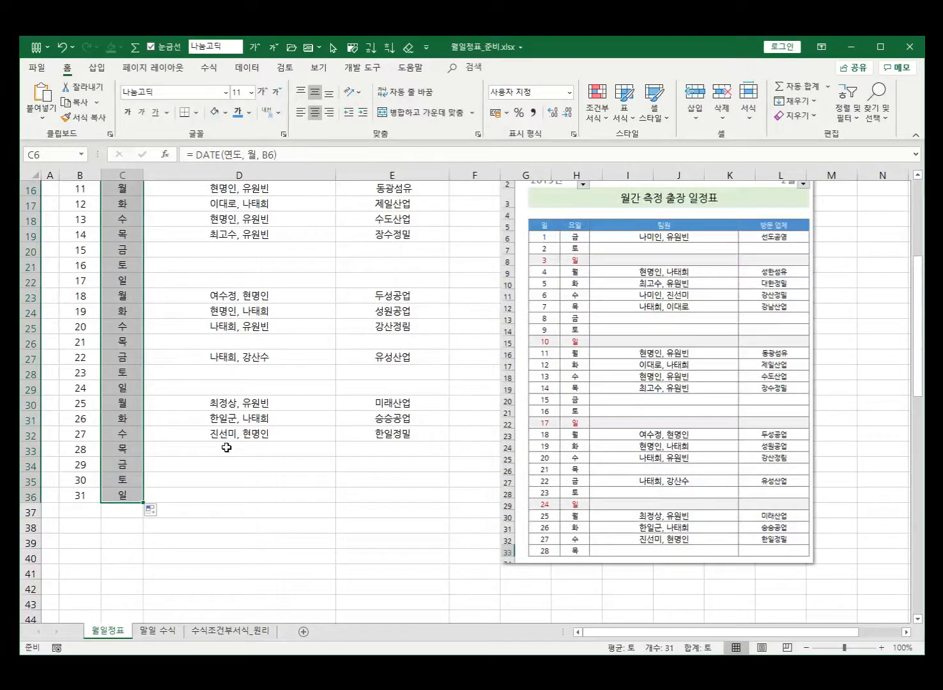
Set the number format of weekday cells C6:C36 to General (일반)
{"action": "scroll", "coordinate": [227, 447], "scroll_direction": "up", "scroll_amount": 3}
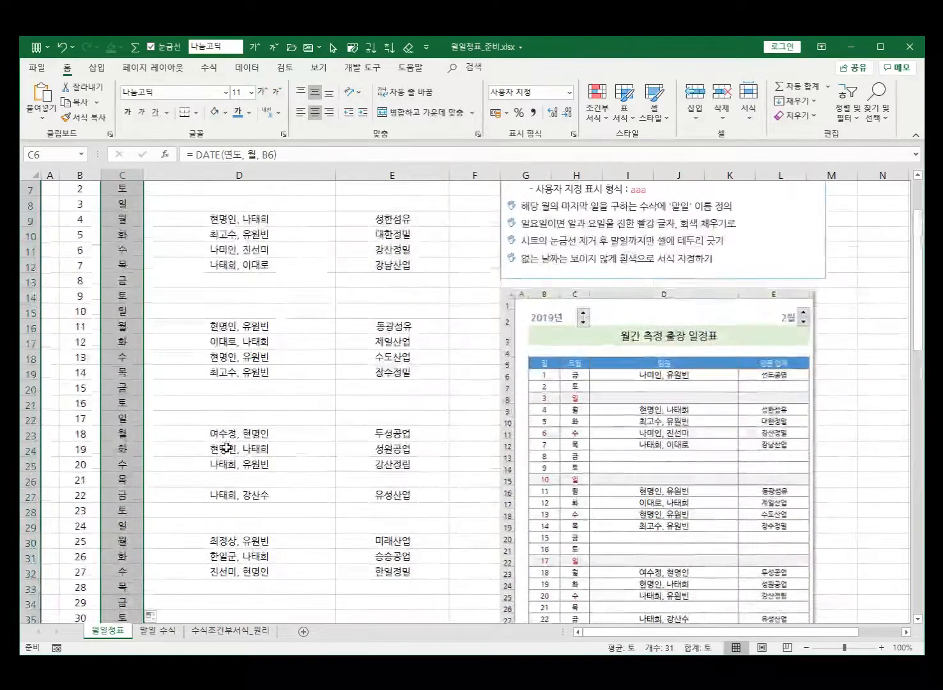
{"action": "scroll", "coordinate": [226, 447], "scroll_direction": "up", "scroll_amount": 1}
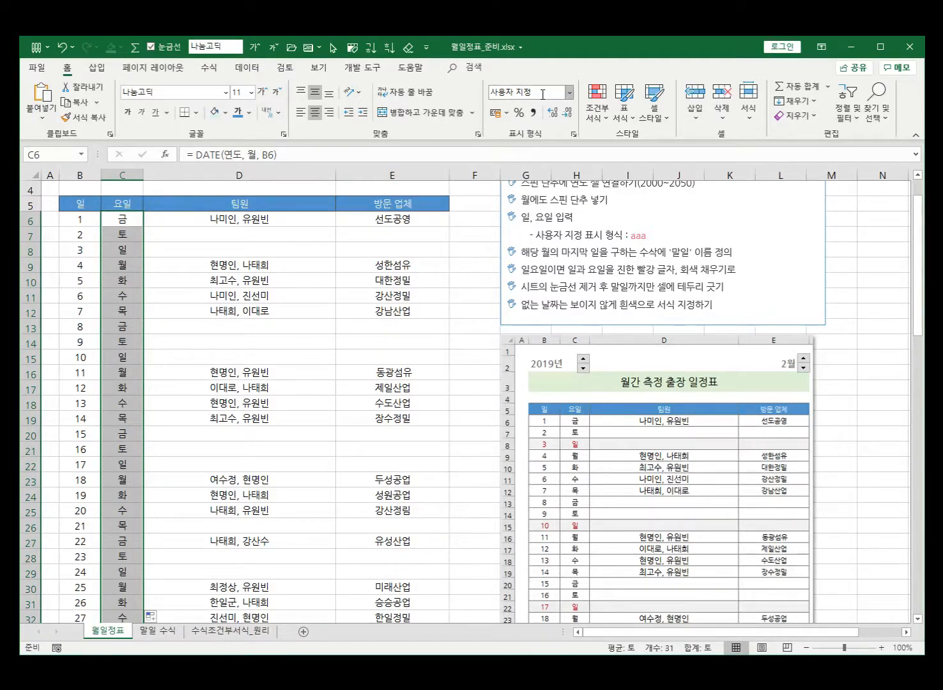
{"action": "left_click", "coordinate": [569, 93]}
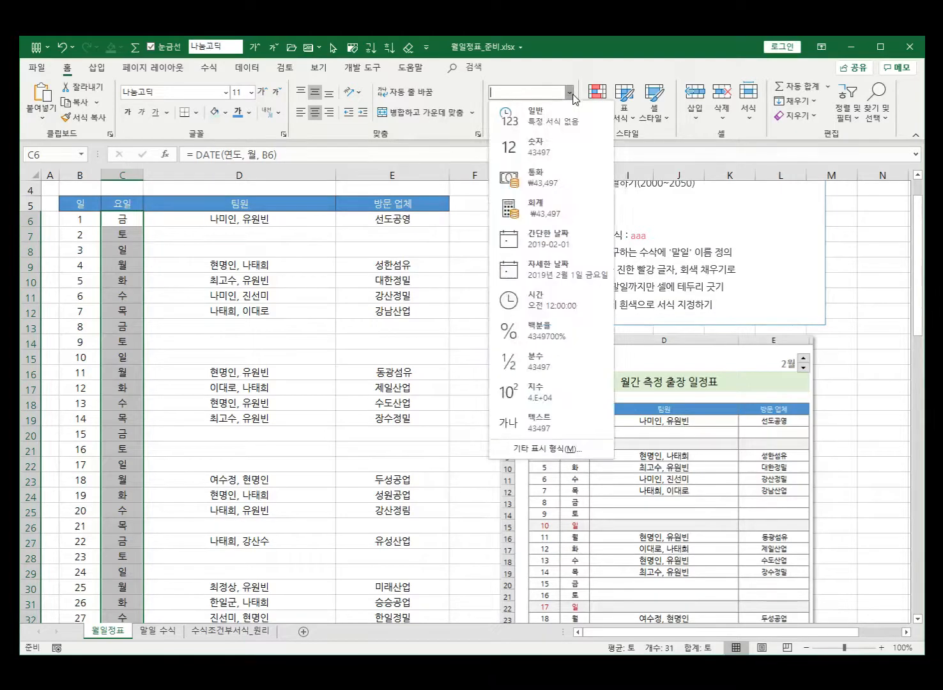
{"action": "left_click", "coordinate": [553, 121]}
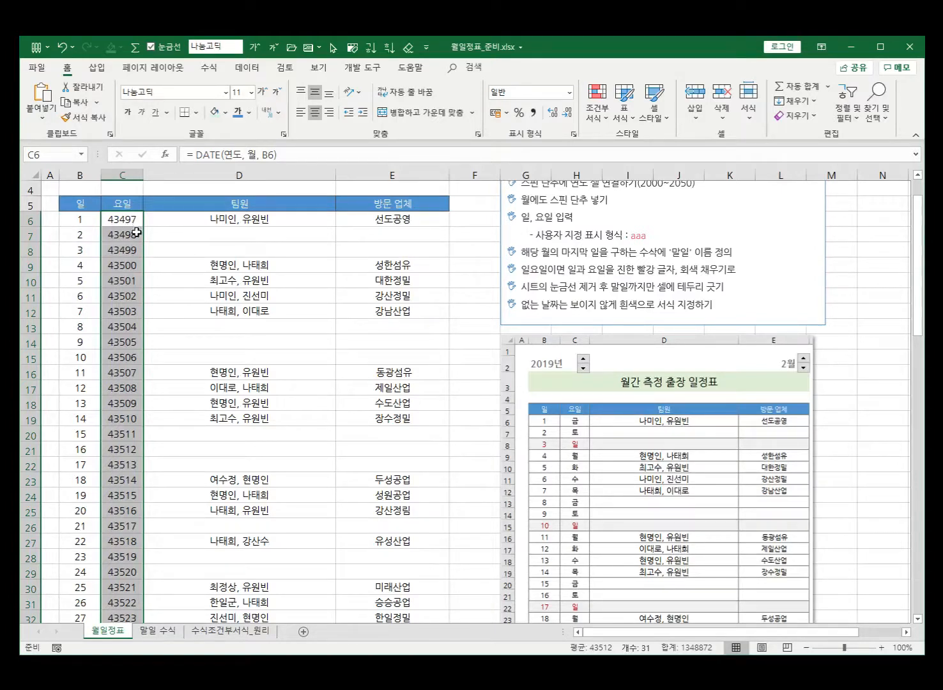
Format weekday cells C6:C36 as short dates (간단한 날짜) and autofit column C's width
{"action": "left_click", "coordinate": [572, 100]}
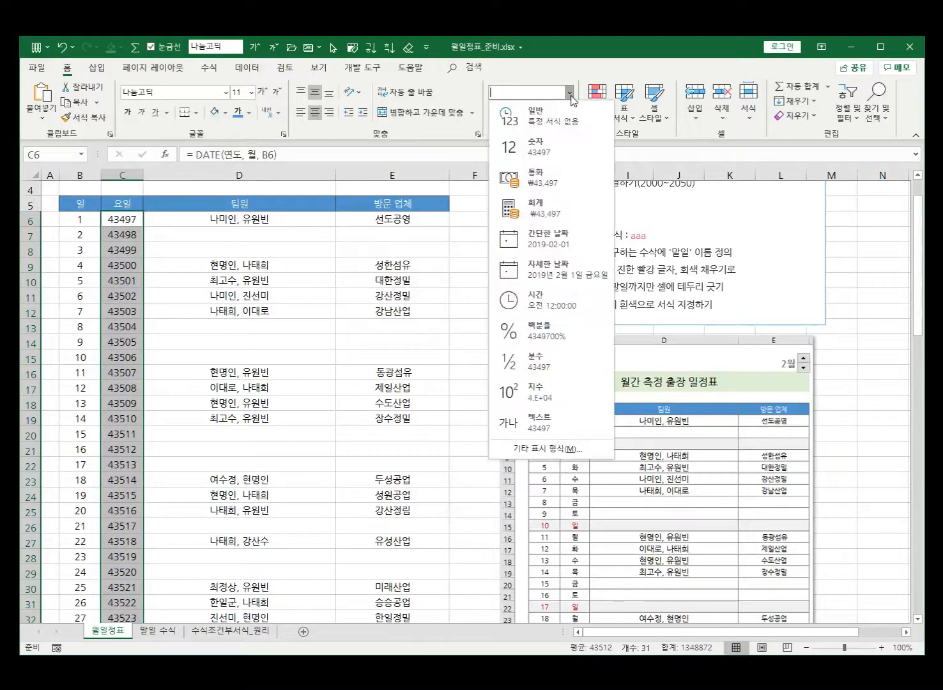
{"action": "left_click", "coordinate": [562, 235]}
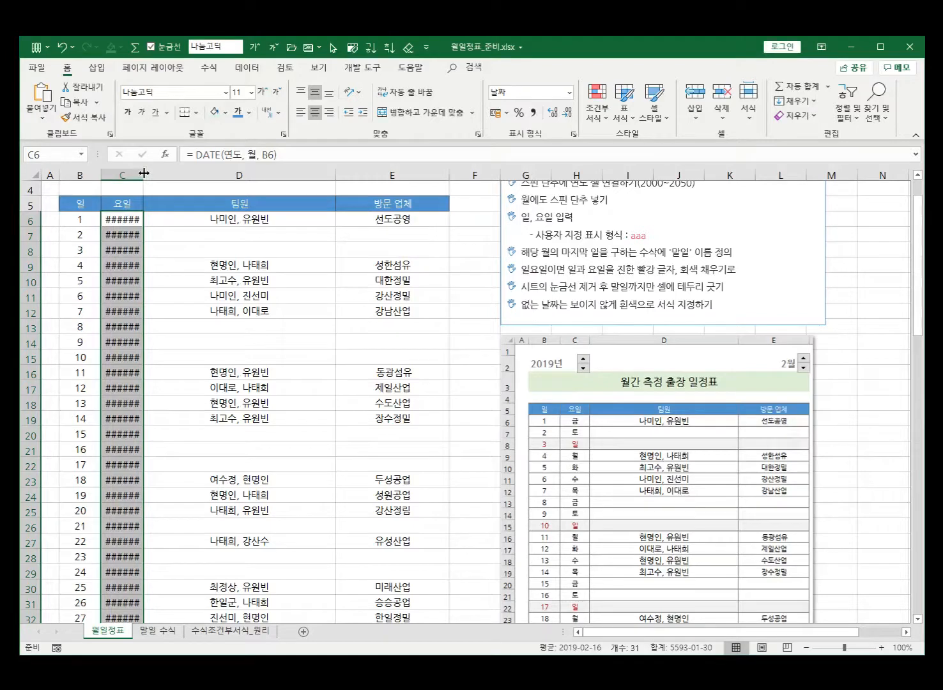
{"action": "double_click", "coordinate": [144, 172]}
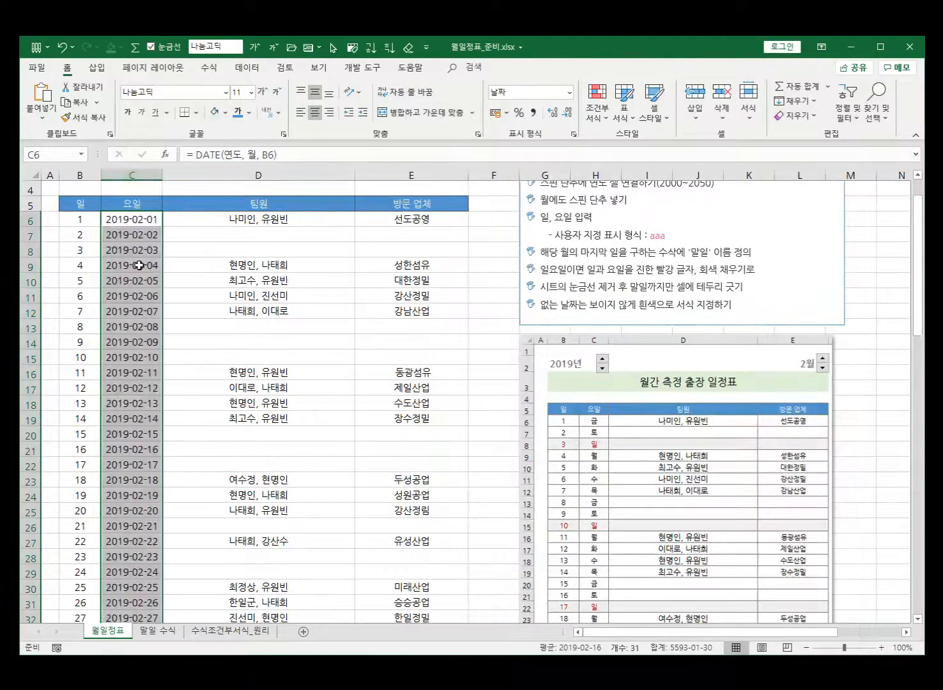
{"action": "scroll", "coordinate": [196, 272], "scroll_direction": "up", "scroll_amount": 1}
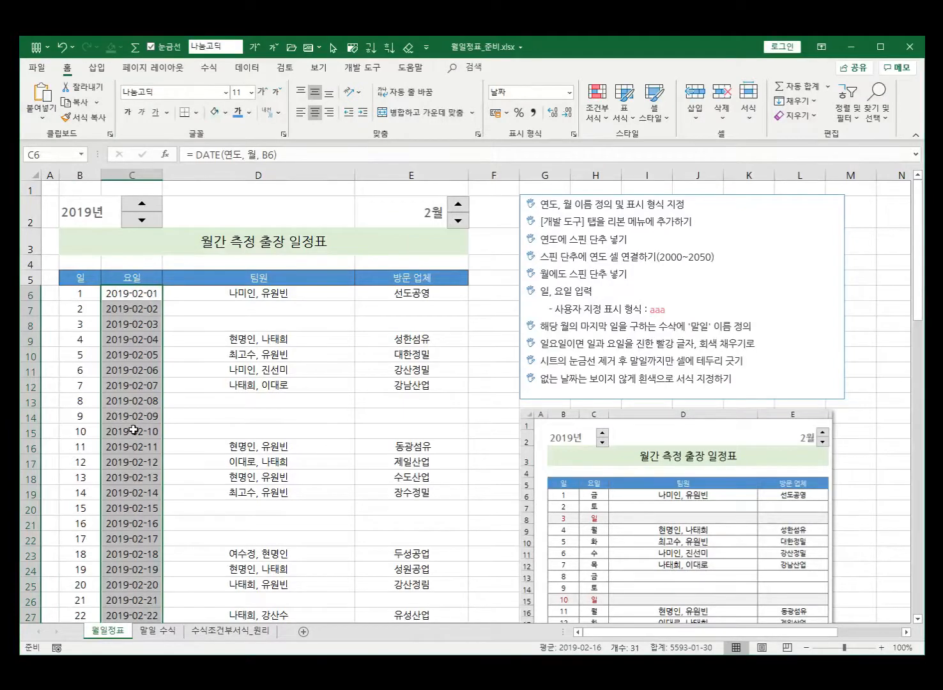
Test the date formulas by advancing the month spin button to 5월 and the year forward, and return to 2019년 2월
{"action": "left_click", "coordinate": [146, 293]}
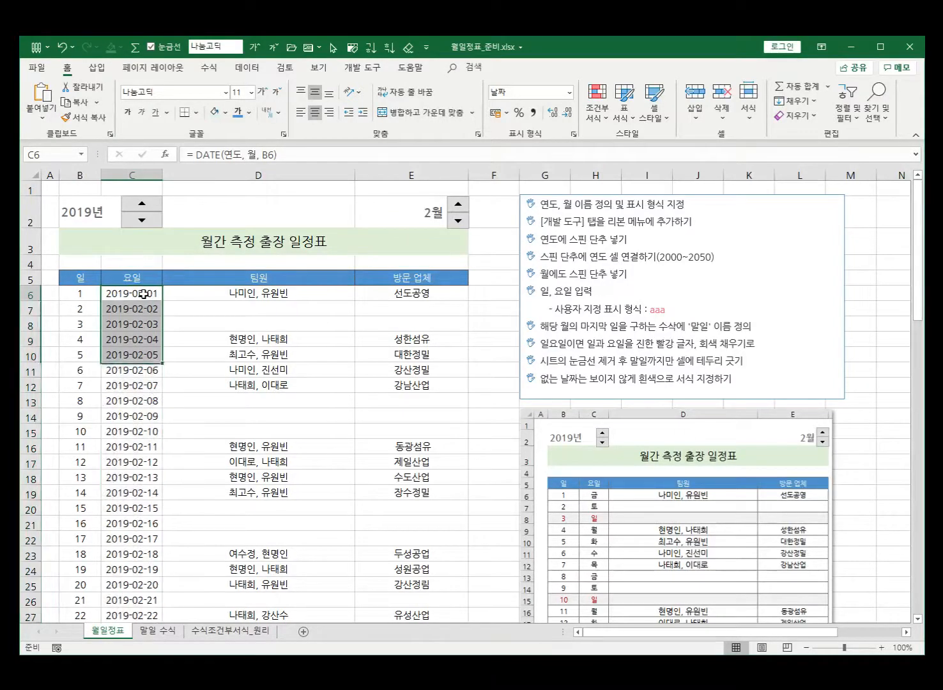
{"action": "left_click", "coordinate": [458, 204]}
{"action": "left_click", "coordinate": [459, 206]}
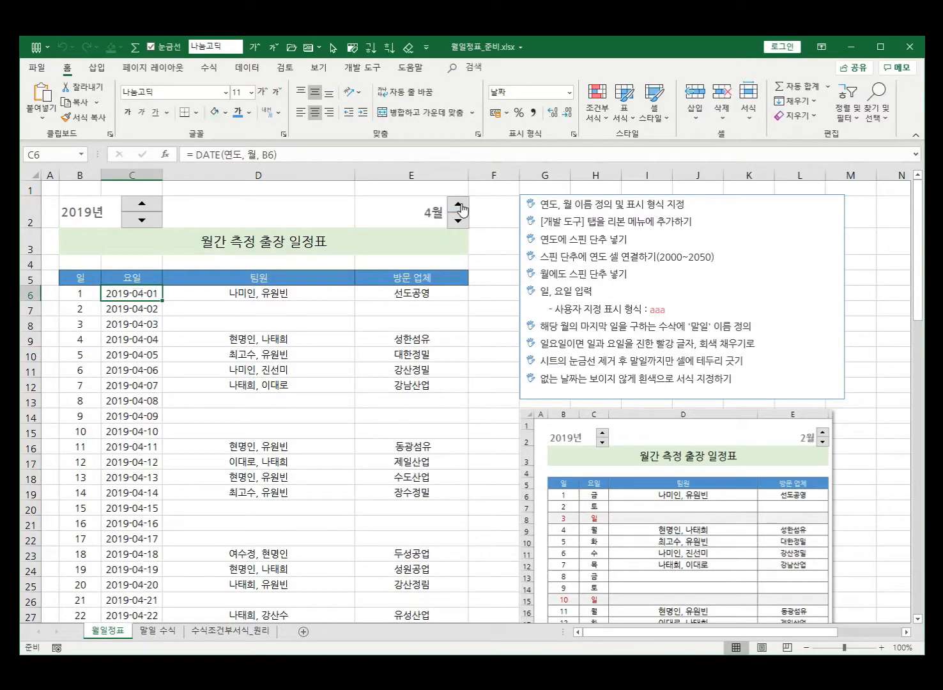
{"action": "left_click", "coordinate": [460, 205]}
{"action": "left_click", "coordinate": [141, 205]}
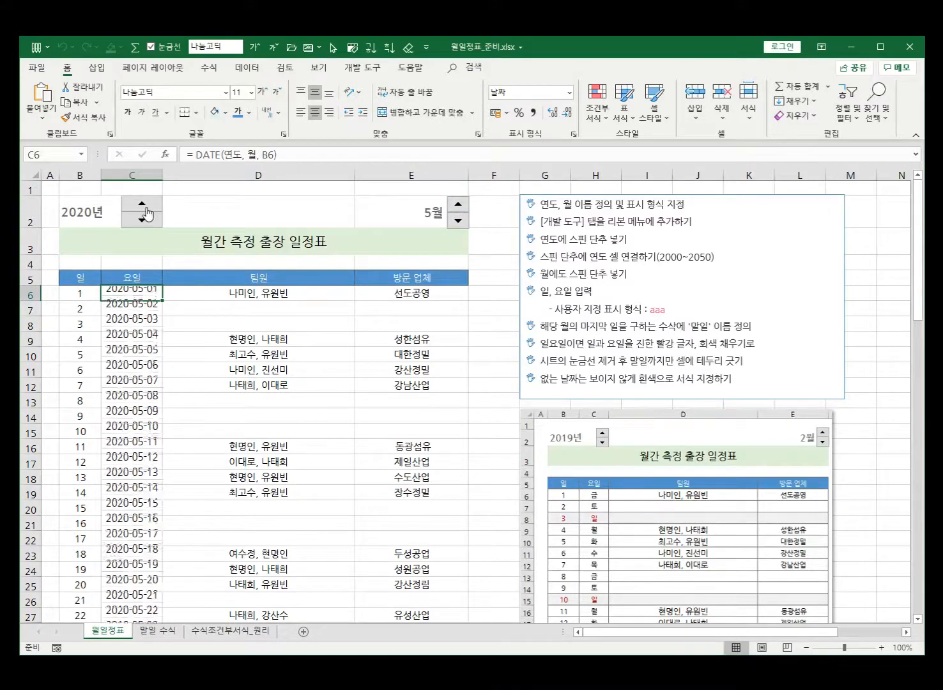
{"action": "left_click", "coordinate": [142, 205]}
{"action": "left_click", "coordinate": [142, 220]}
{"action": "left_click", "coordinate": [142, 220]}
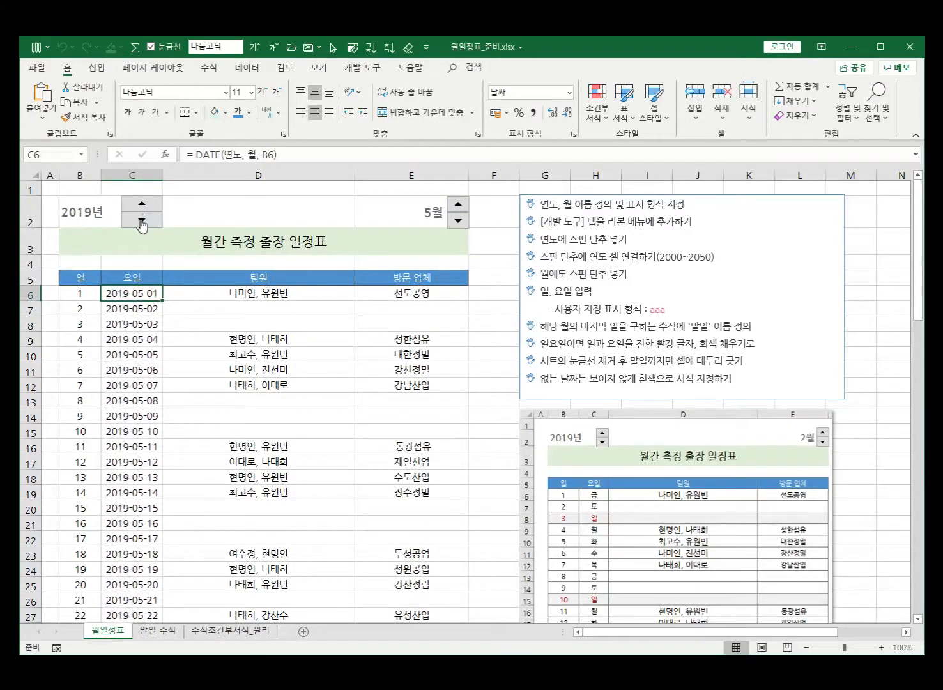
{"action": "left_click", "coordinate": [456, 221]}
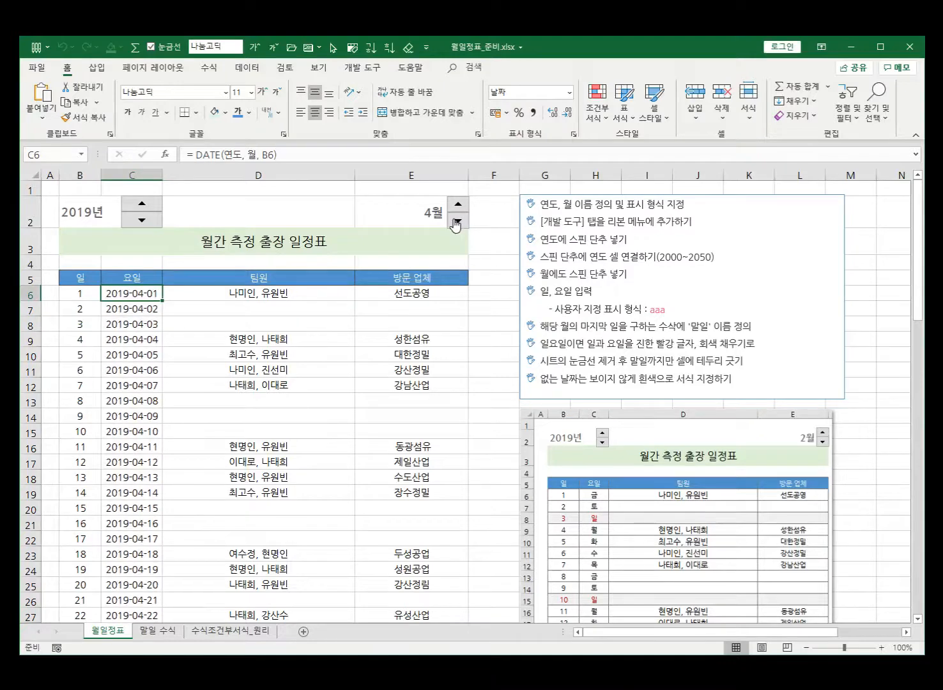
{"action": "left_click", "coordinate": [456, 221]}
{"action": "left_click", "coordinate": [456, 221]}
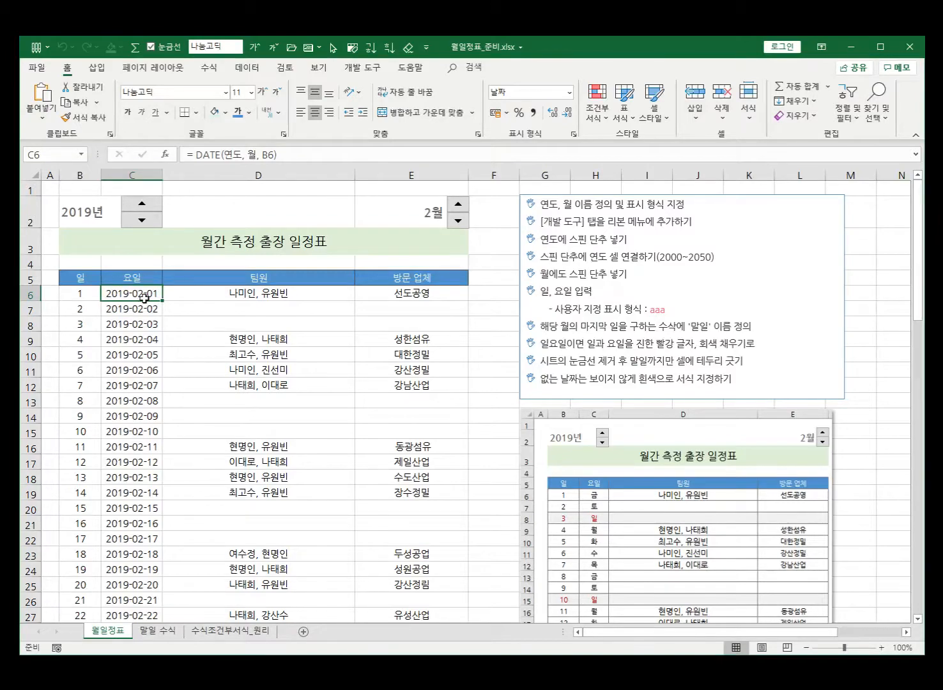
Apply the custom number format aaa to weekday cells C6:C36
{"action": "scroll", "coordinate": [168, 453], "scroll_direction": "down", "scroll_amount": 5}
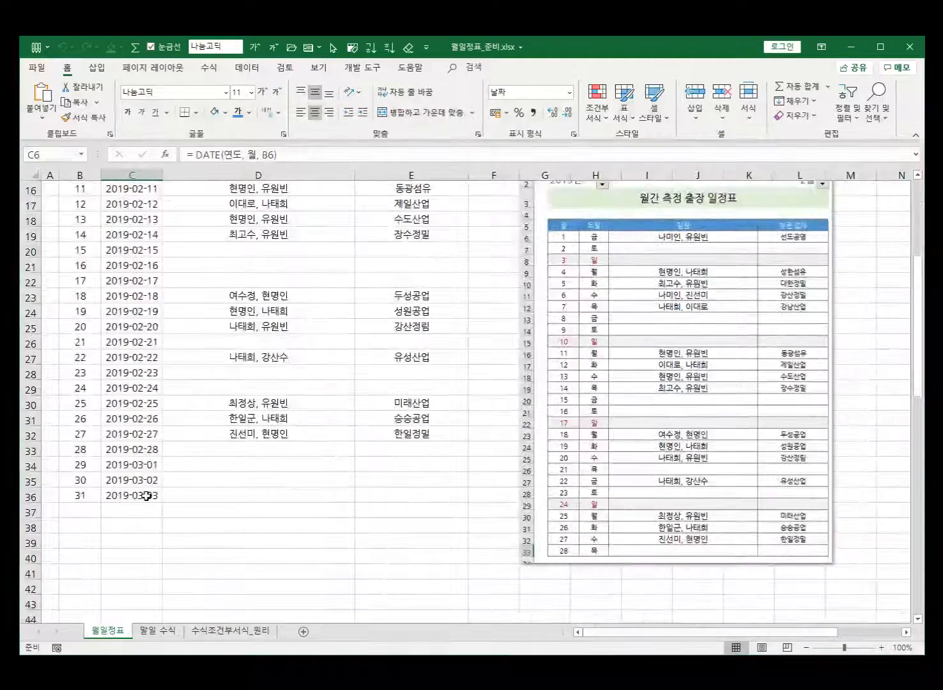
{"action": "left_click", "coordinate": [147, 496], "text": "shift"}
{"action": "scroll", "coordinate": [134, 380], "scroll_direction": "up", "scroll_amount": 5}
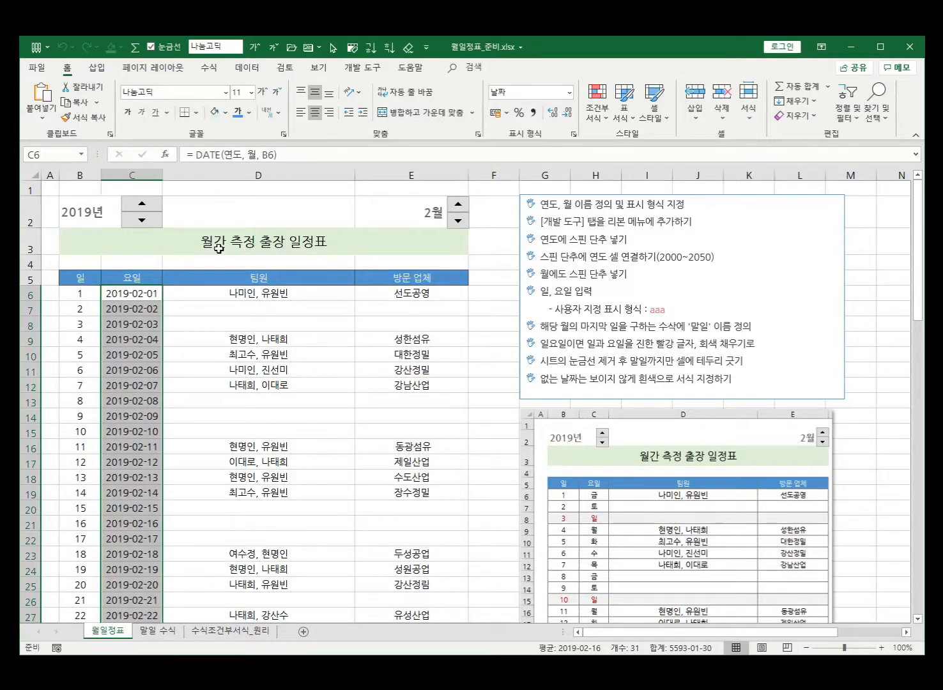
{"action": "left_click", "coordinate": [573, 135]}
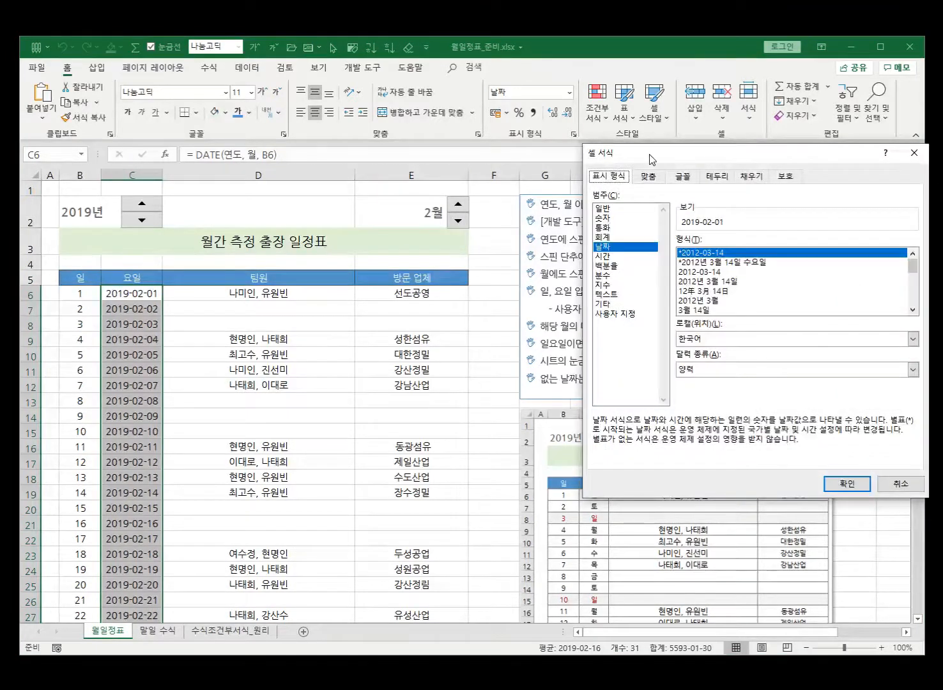
{"action": "left_click_drag", "start_coordinate": [649, 152], "coordinate": [348, 175]}
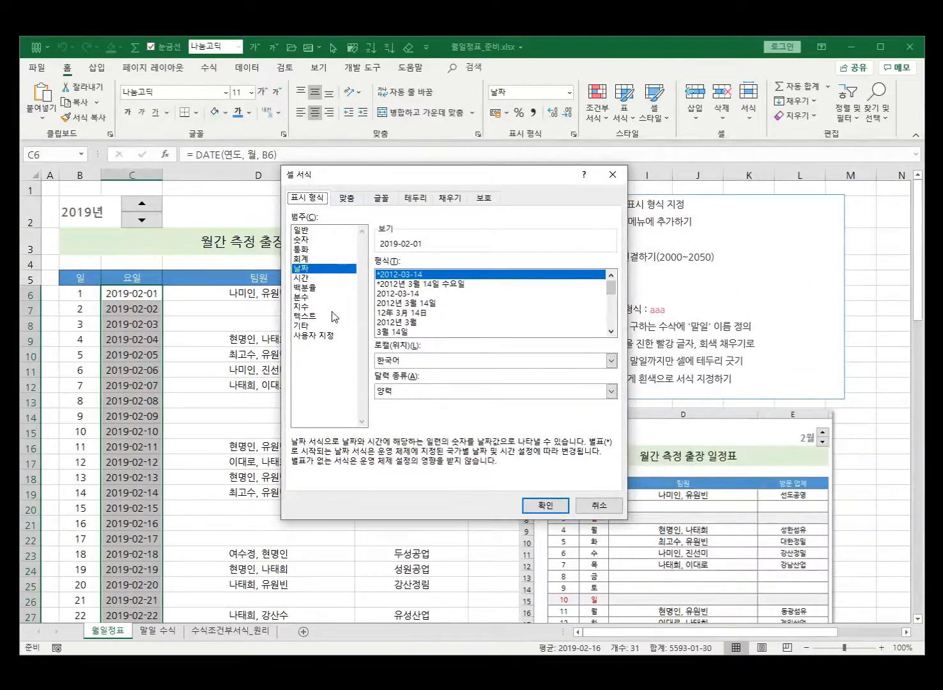
{"action": "left_click", "coordinate": [317, 335]}
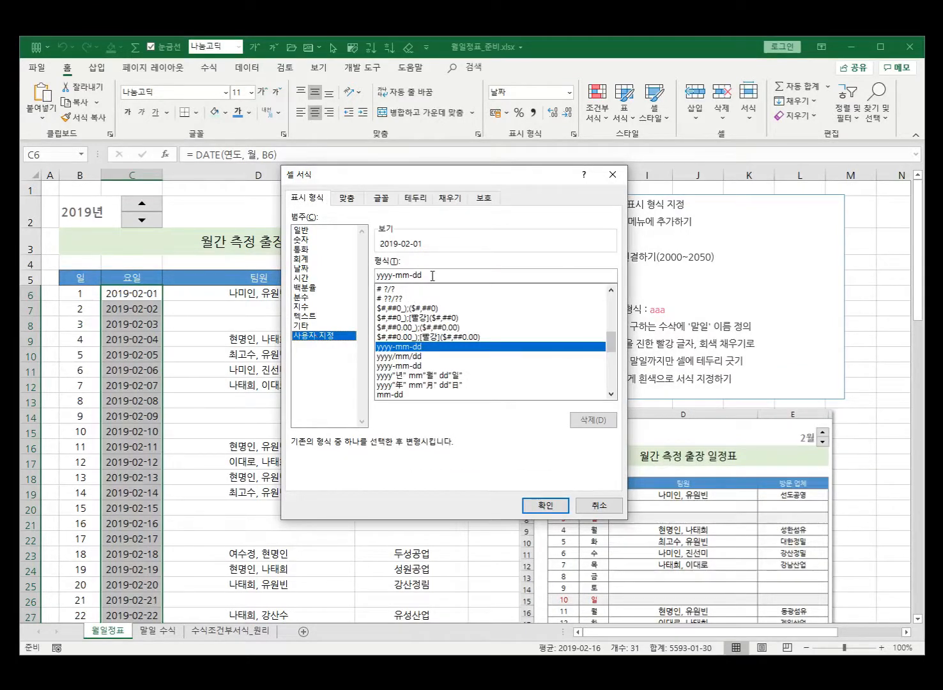
{"action": "left_click_drag", "start_coordinate": [433, 275], "coordinate": [376, 276]}
{"action": "type", "text": "A"}
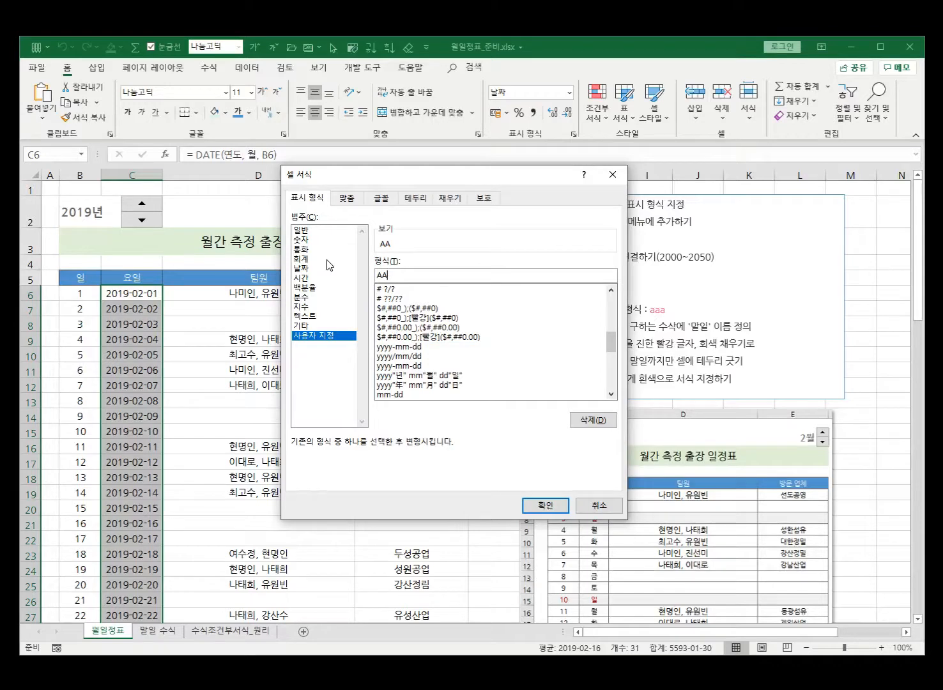
{"action": "key", "text": "BackSpace"}
{"action": "type", "text": "aaaa"}
{"action": "key", "text": "BackSpace"}
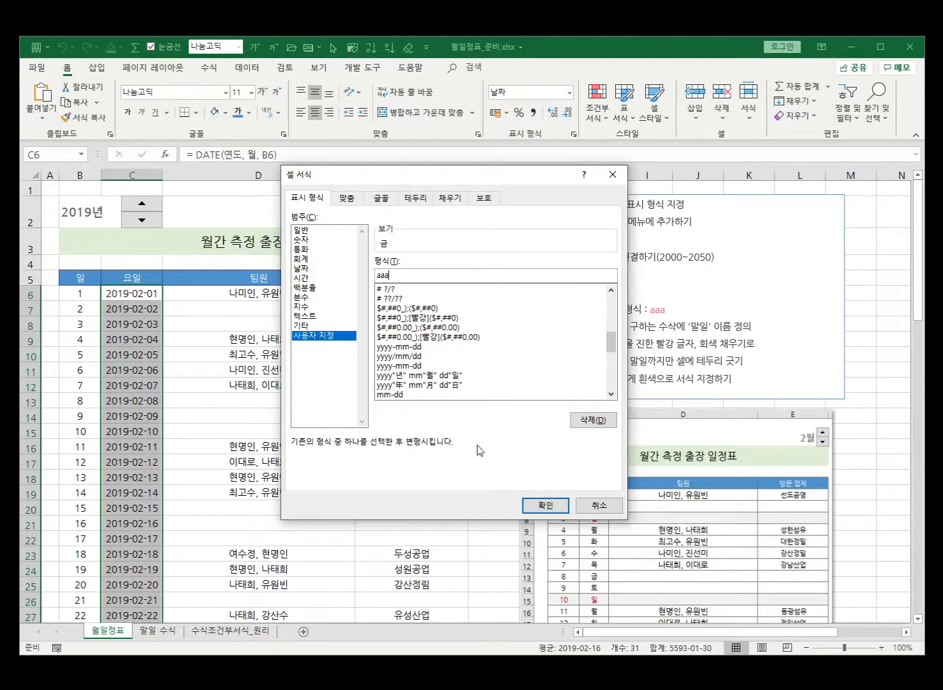
{"action": "left_click", "coordinate": [544, 506]}
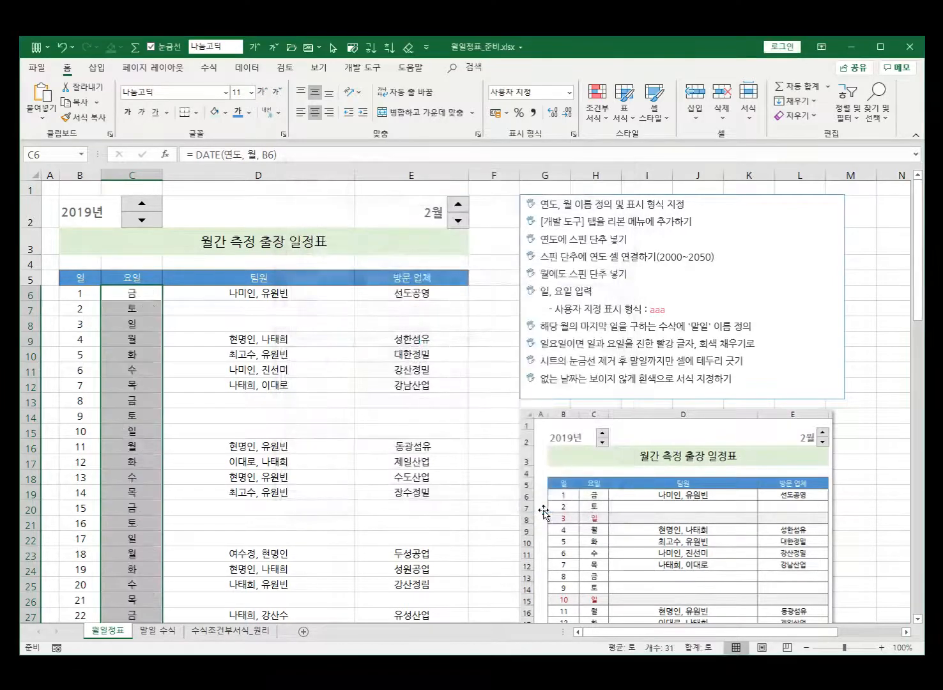
Autofit weekday column C and widen it slightly so the year spin button has room
{"action": "double_click", "coordinate": [162, 172]}
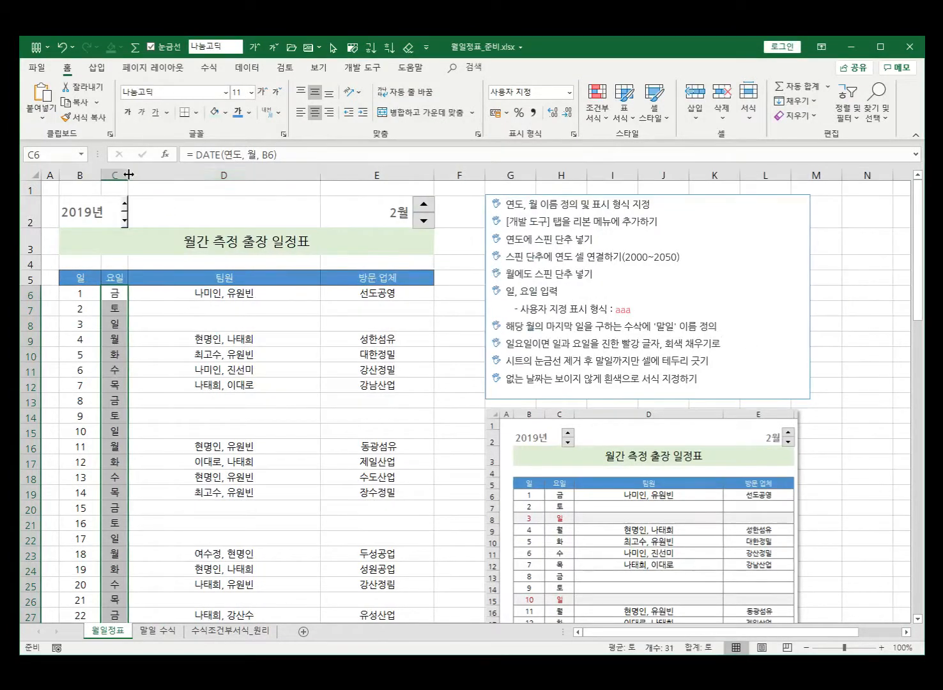
{"action": "left_click_drag", "start_coordinate": [128, 172], "coordinate": [144, 174]}
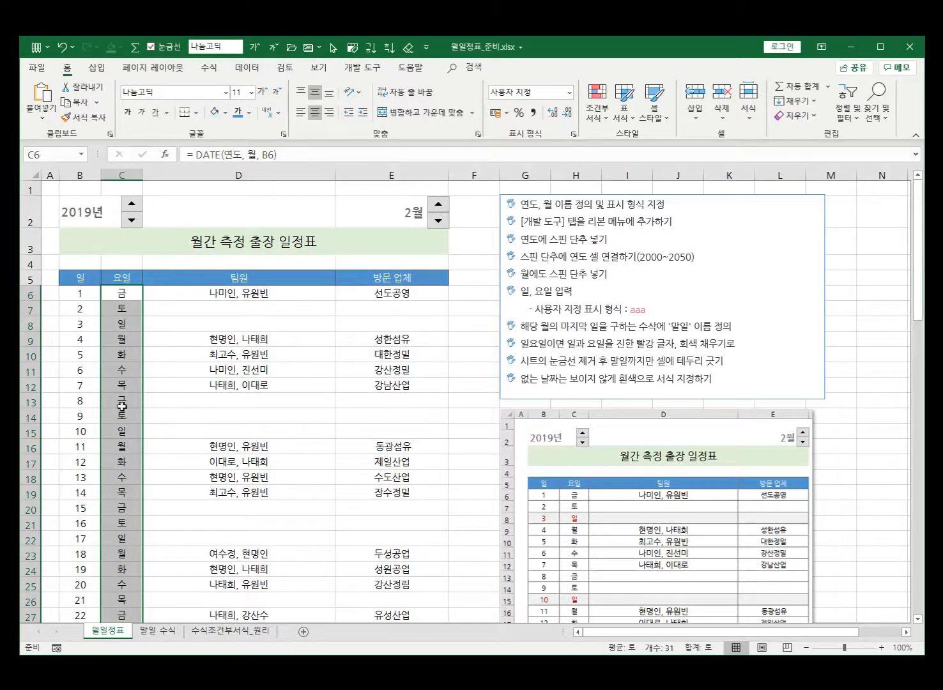
{"action": "left_click", "coordinate": [269, 511]}
Hide rows 20 through 30 of the schedule, covering days 15 to 25
{"action": "scroll", "coordinate": [269, 511], "scroll_direction": "down", "scroll_amount": 3}
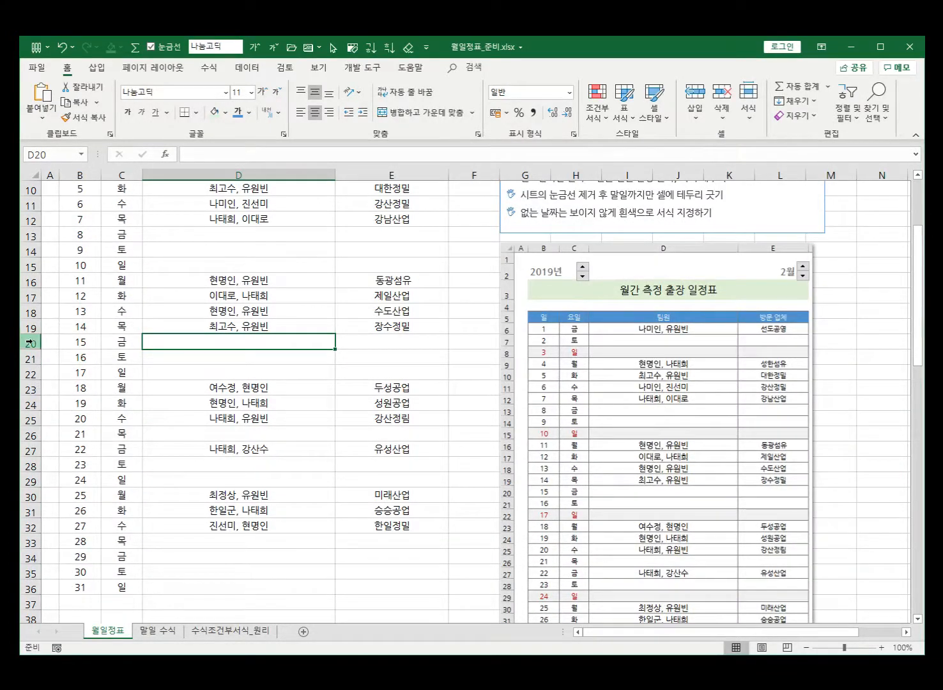
{"action": "left_click_drag", "start_coordinate": [29, 343], "coordinate": [31, 493]}
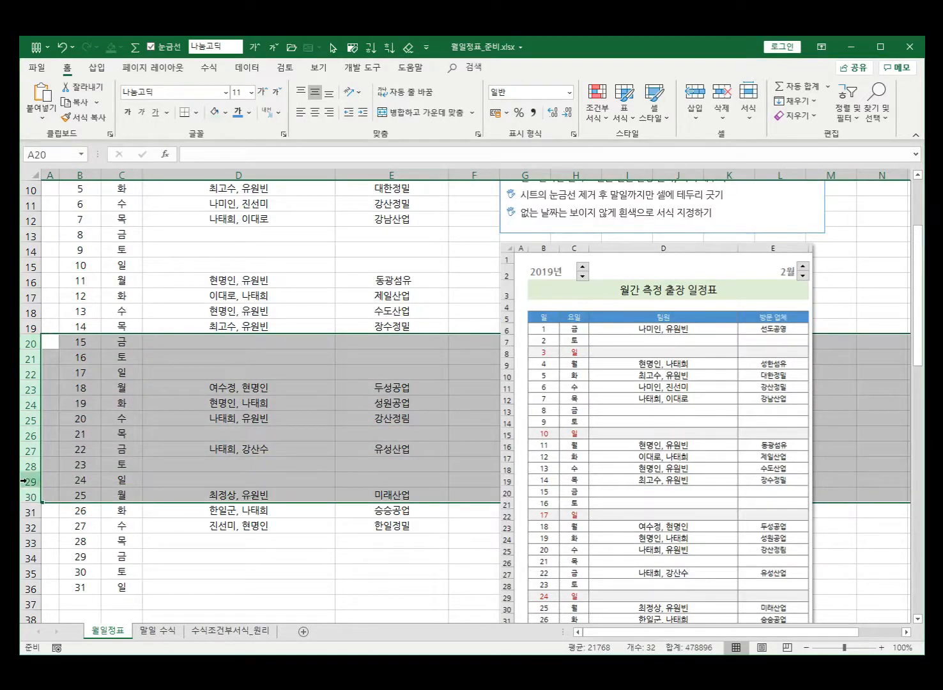
{"action": "right_click", "coordinate": [25, 478]}
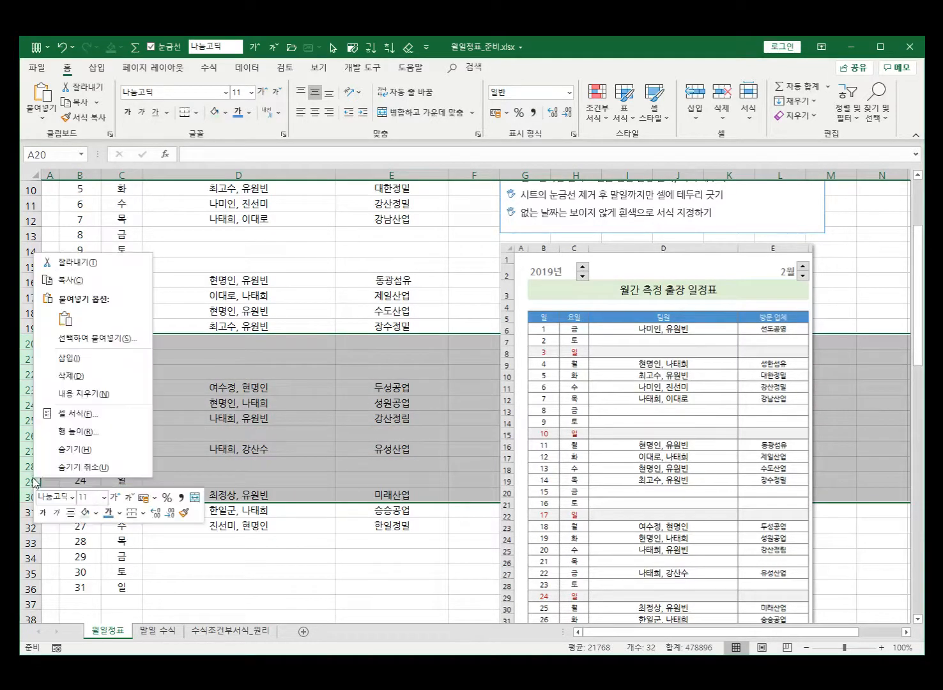
{"action": "left_click", "coordinate": [93, 449]}
{"action": "scroll", "coordinate": [274, 437], "scroll_direction": "up", "scroll_amount": 3}
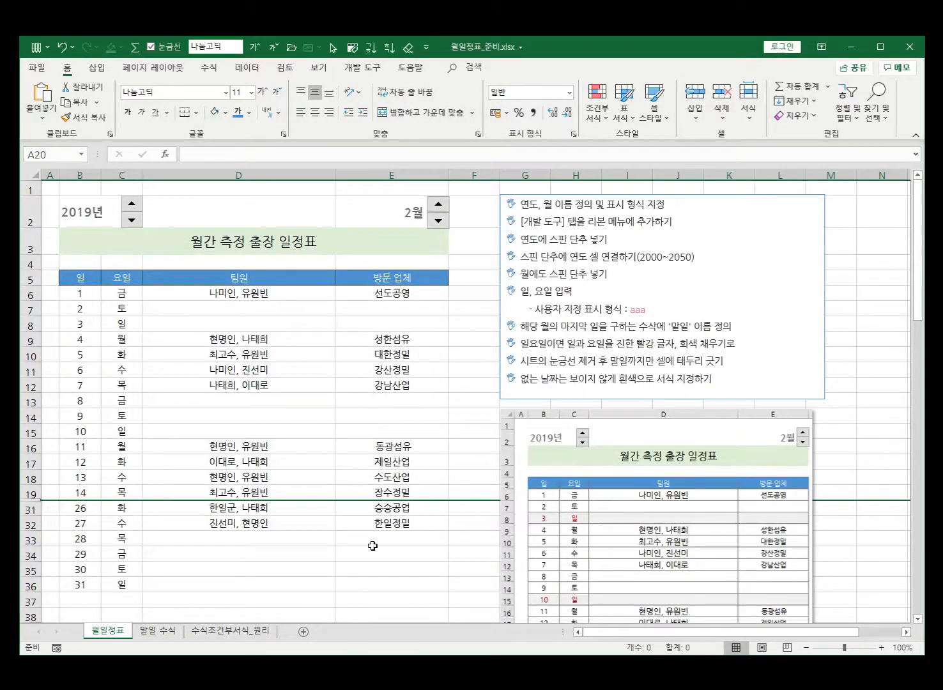
{"action": "left_click", "coordinate": [355, 567]}
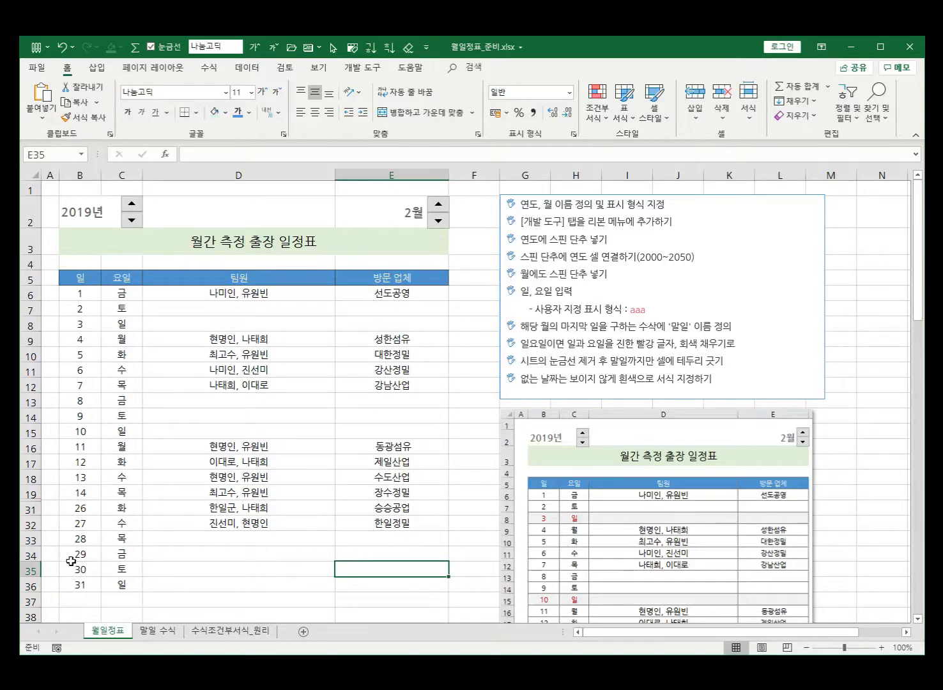
Clear the day and weekday entries in B34:C36 for days 29 to 31, and undo the clearing
{"action": "left_click_drag", "start_coordinate": [76, 553], "coordinate": [113, 581]}
{"action": "key", "text": "Delete"}
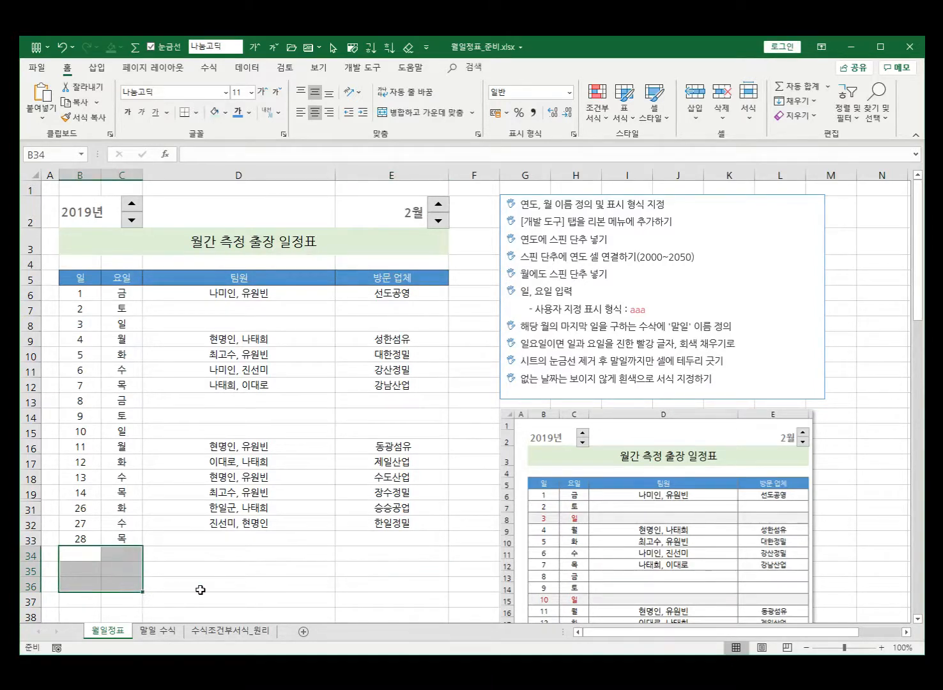
{"action": "left_click", "coordinate": [201, 585]}
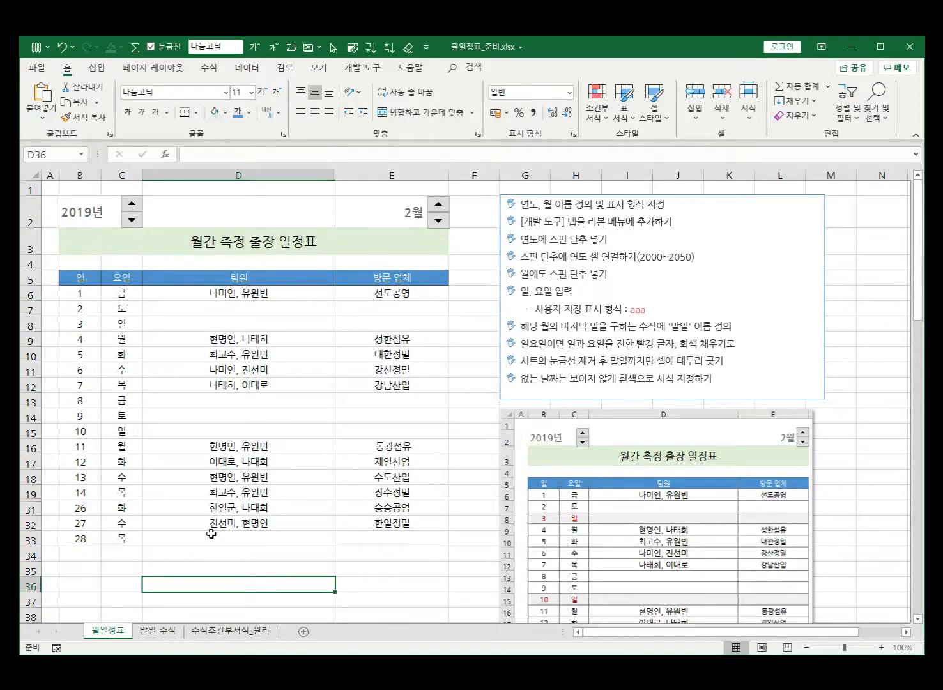
{"action": "key", "text": "ctrl+z"}
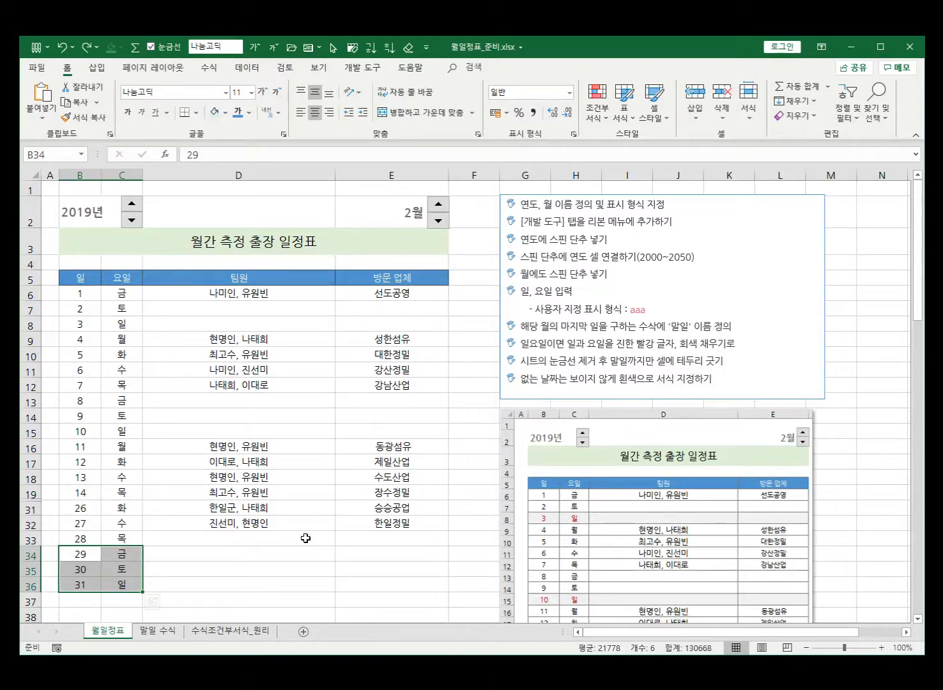
{"action": "left_click", "coordinate": [113, 553]}
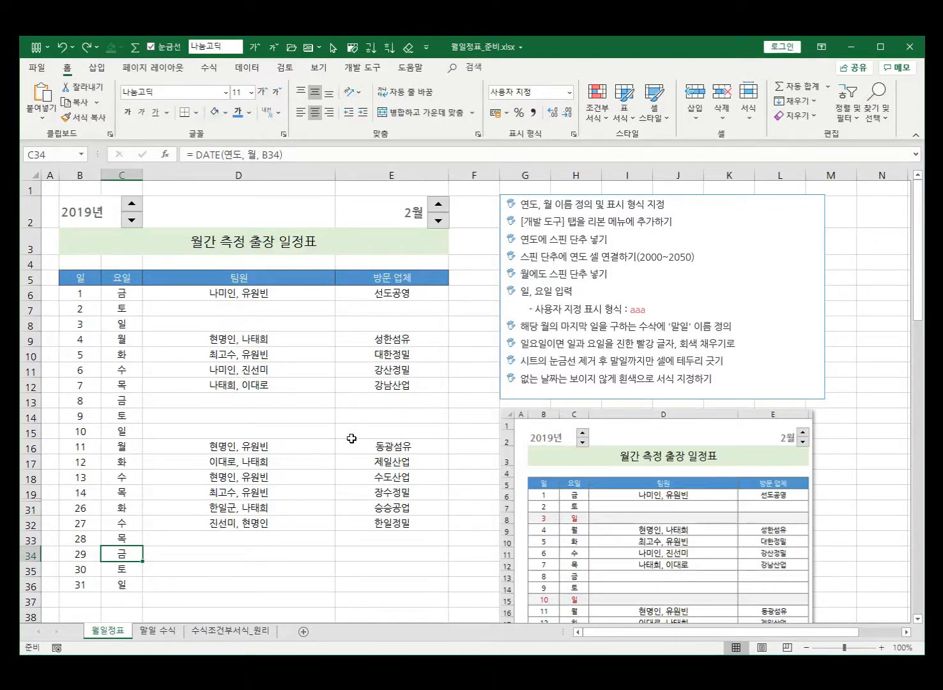
Correct the typo 수삭에 to 수식에 in the instruction box line about defining the name '말일'
{"action": "left_click_drag", "start_coordinate": [520, 326], "coordinate": [736, 331]}
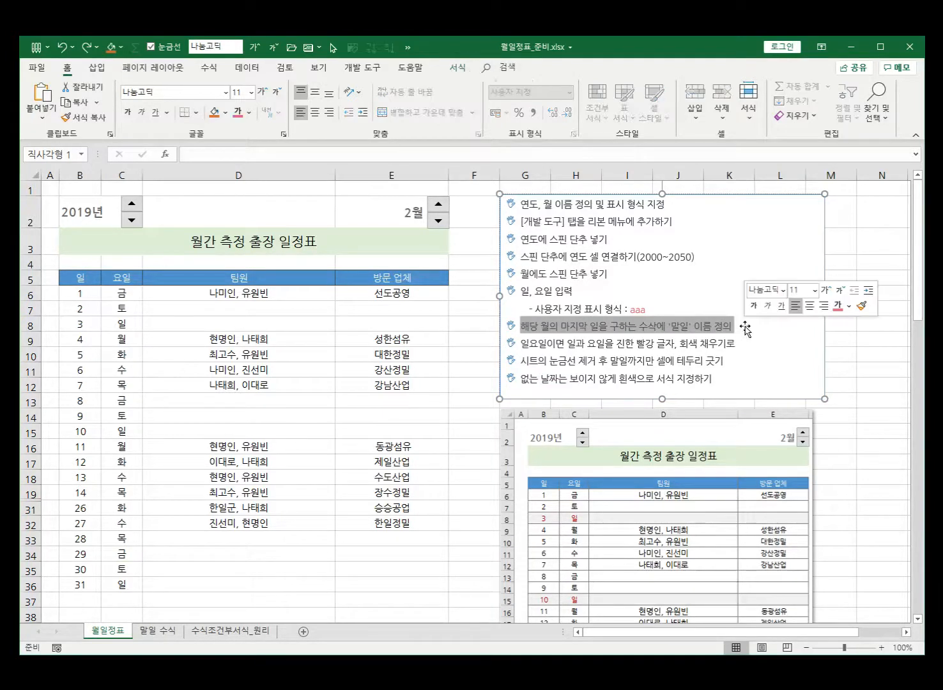
{"action": "left_click", "coordinate": [650, 327]}
{"action": "type", "text": "tlr"}
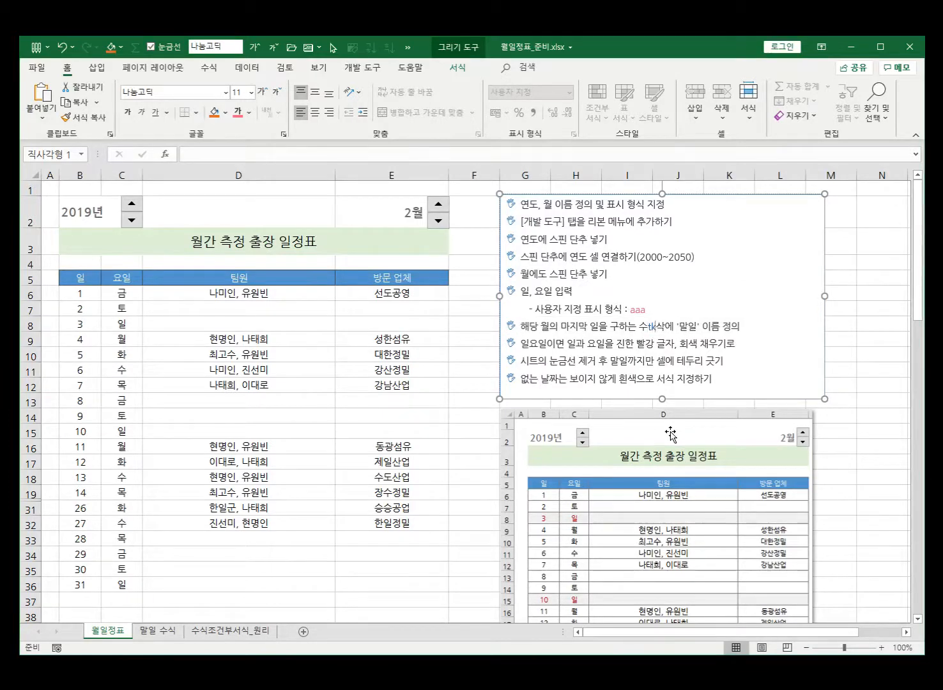
{"action": "key", "text": "BackSpace"}
{"action": "key", "text": "BackSpace"}
{"action": "key", "text": "BackSpace"}
{"action": "type", "text": "시ㄱ"}
{"action": "key", "text": "Delete"}
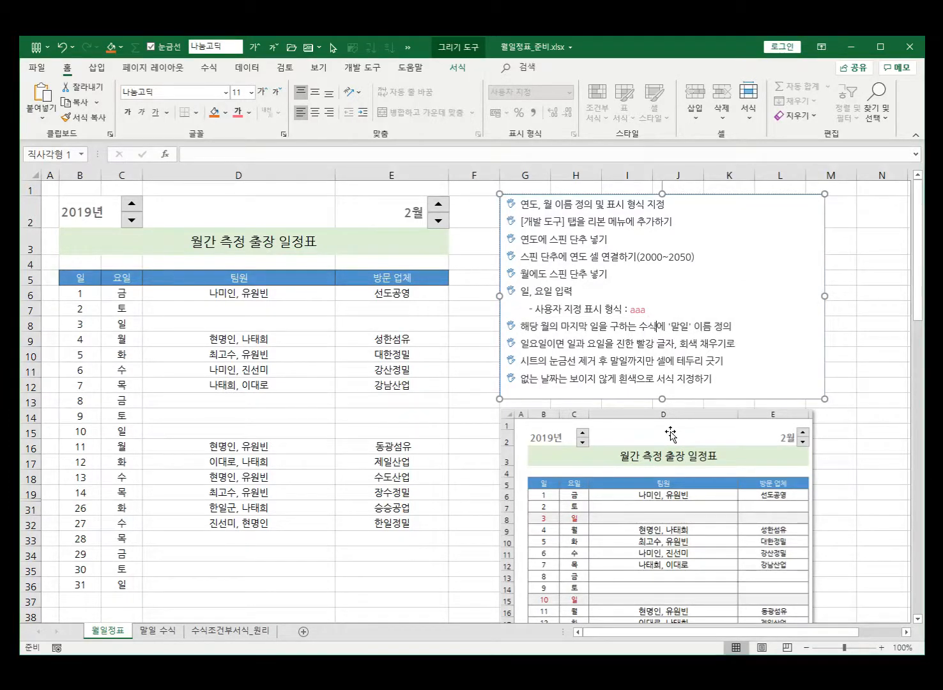
{"action": "left_click", "coordinate": [159, 552]}
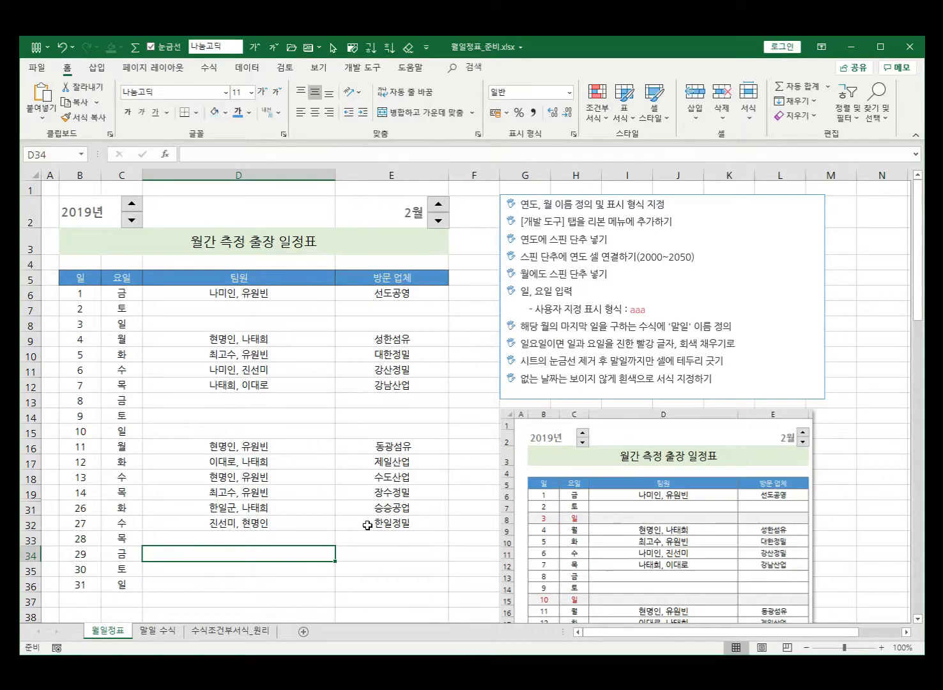
{"action": "left_click_drag", "start_coordinate": [75, 538], "coordinate": [387, 538]}
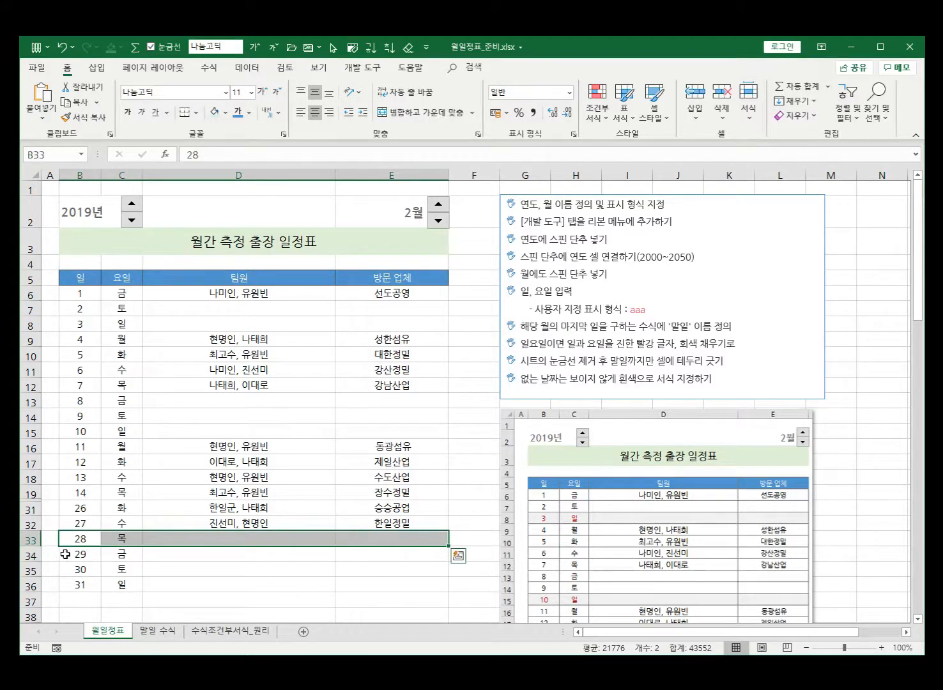
{"action": "left_click_drag", "start_coordinate": [67, 553], "coordinate": [381, 586]}
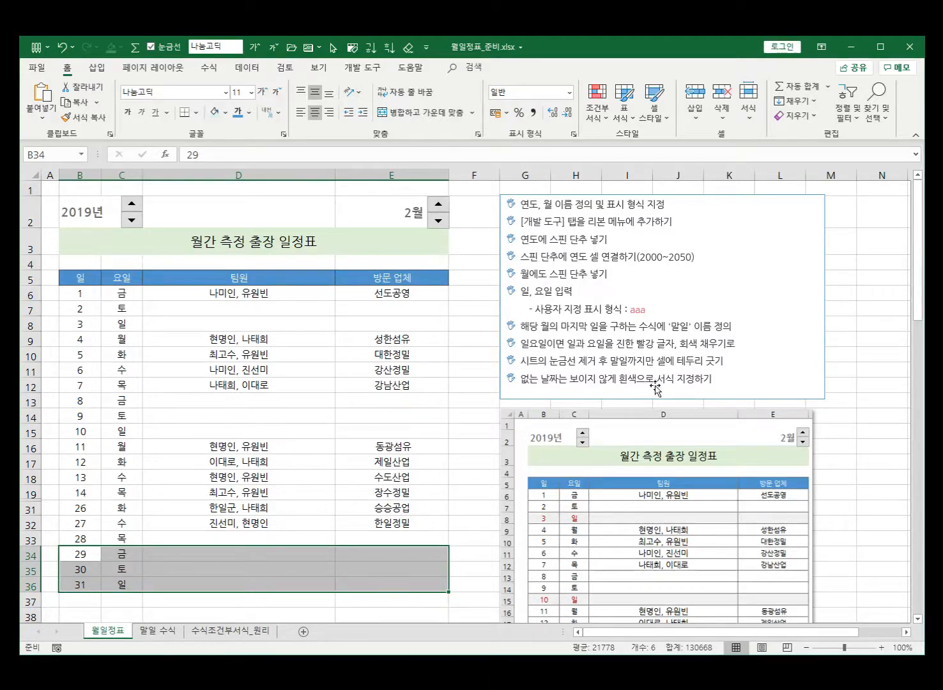
{"action": "left_click", "coordinate": [642, 327]}
{"action": "left_click_drag", "start_coordinate": [642, 327], "coordinate": [735, 328]}
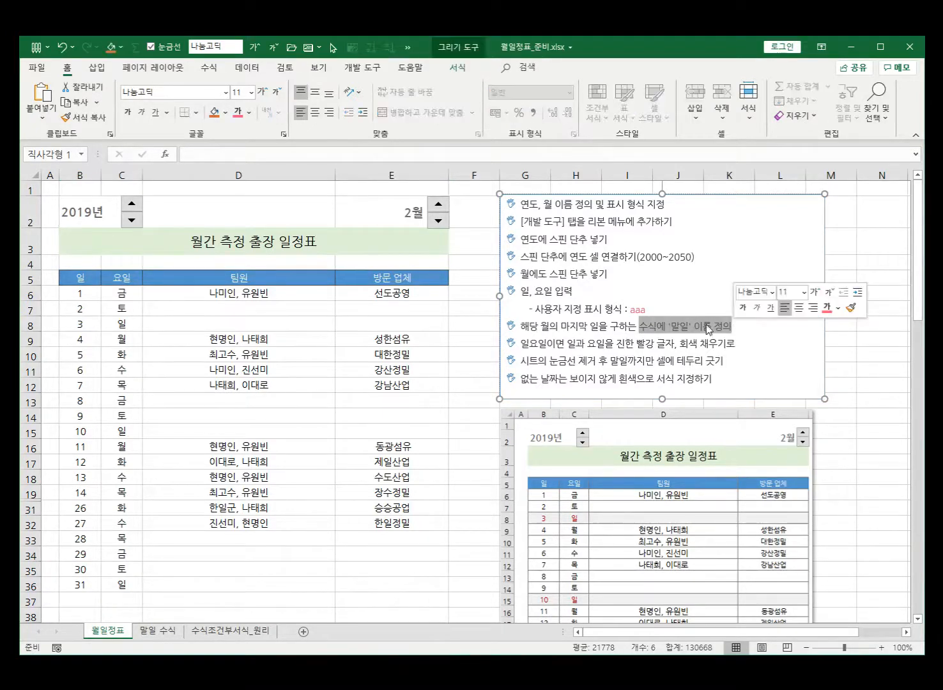
{"action": "left_click", "coordinate": [86, 210]}
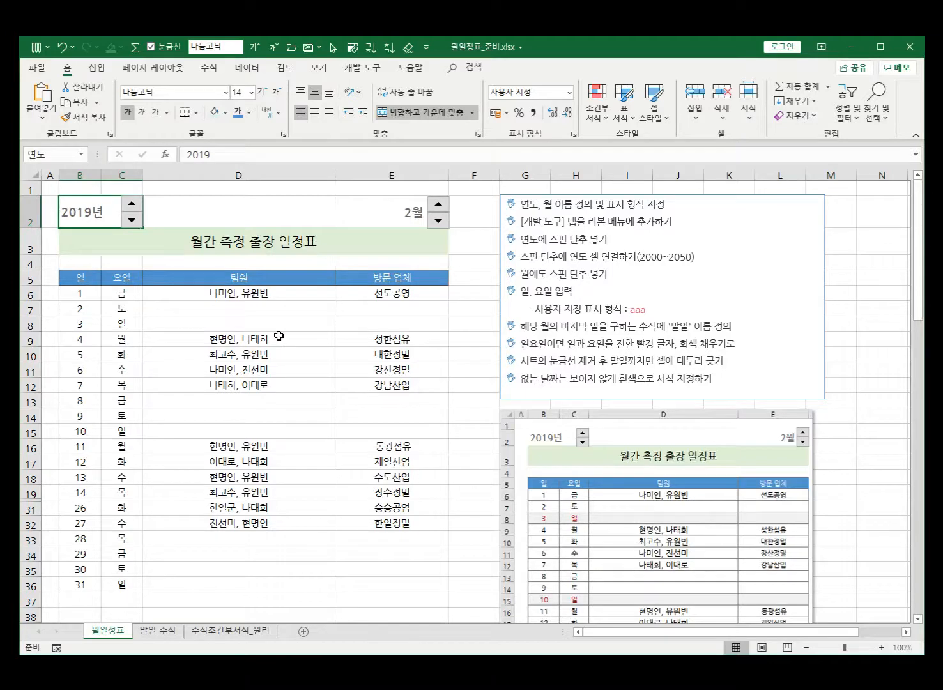
{"action": "key", "text": "F2"}
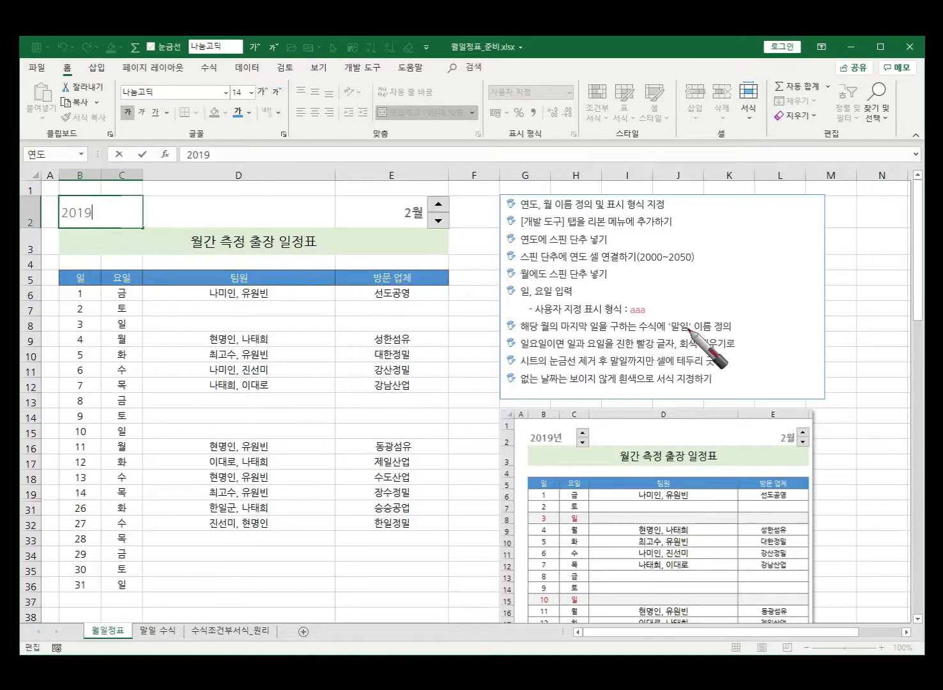
{"action": "mouse_move", "coordinate": [688, 320]}
{"action": "left_mouse_down"}
{"action": "mouse_move", "coordinate": [677, 335]}
{"action": "mouse_move", "coordinate": [703, 291]}
{"action": "left_mouse_up"}
{"action": "left_click_drag", "start_coordinate": [697, 301], "coordinate": [790, 262]}
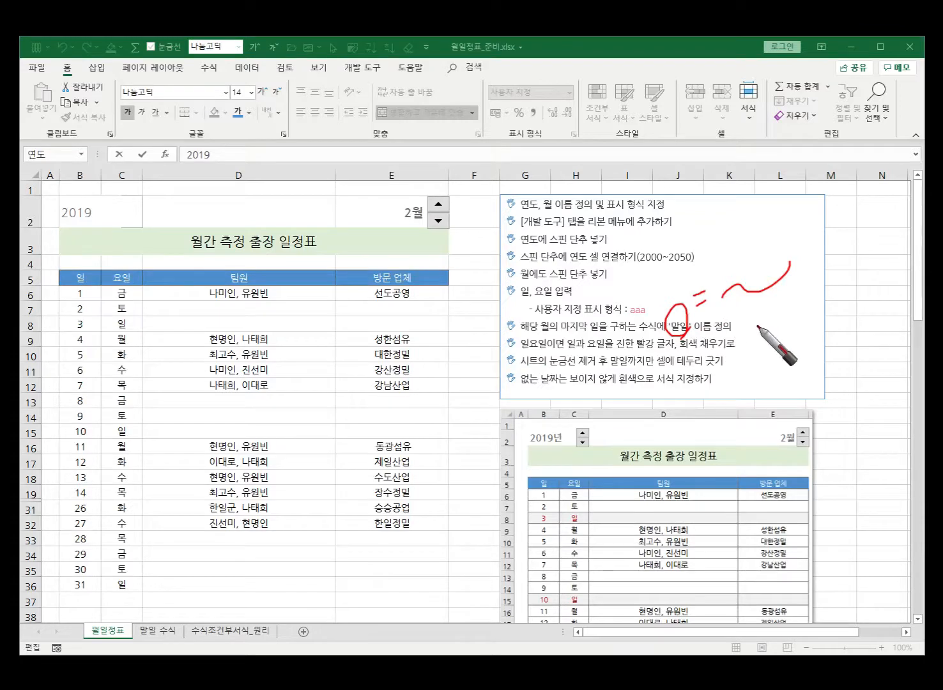
{"action": "mouse_move", "coordinate": [754, 331]}
{"action": "left_mouse_down"}
{"action": "mouse_move", "coordinate": [768, 342]}
{"action": "mouse_move", "coordinate": [783, 328]}
{"action": "left_mouse_up"}
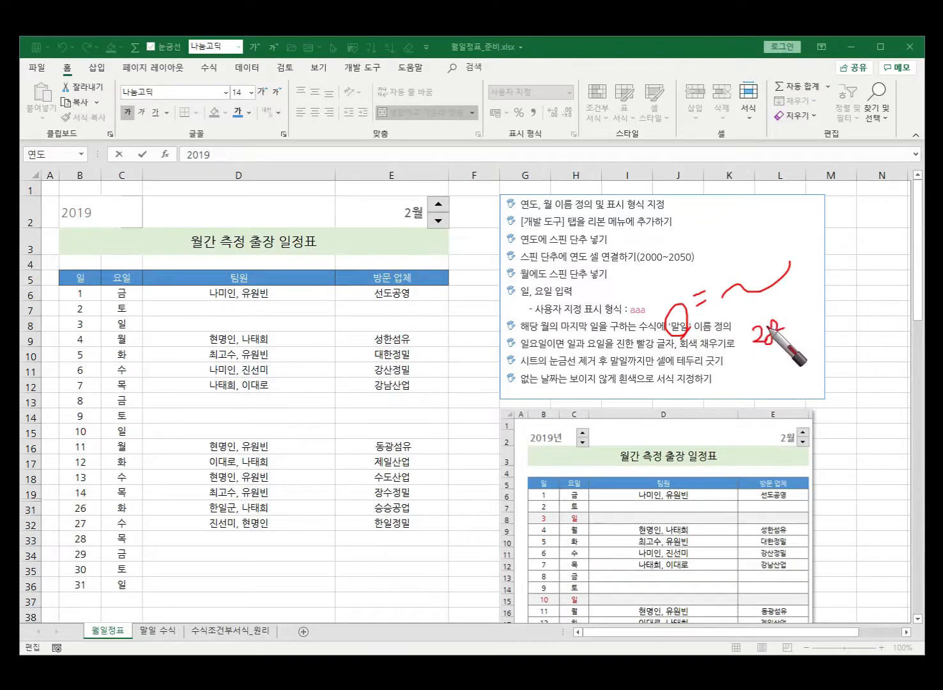
{"action": "mouse_move", "coordinate": [404, 202]}
{"action": "left_mouse_down"}
{"action": "mouse_move", "coordinate": [425, 238]}
{"action": "mouse_move", "coordinate": [402, 259]}
{"action": "left_mouse_up"}
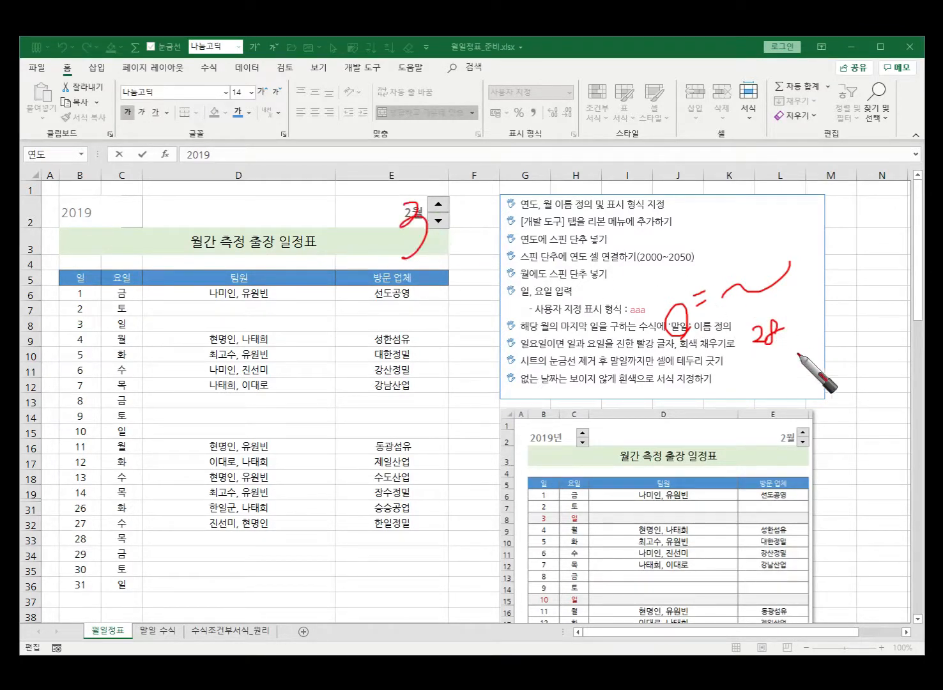
{"action": "mouse_move", "coordinate": [752, 364]}
{"action": "left_mouse_down"}
{"action": "mouse_move", "coordinate": [753, 377]}
{"action": "mouse_move", "coordinate": [772, 379]}
{"action": "left_mouse_up"}
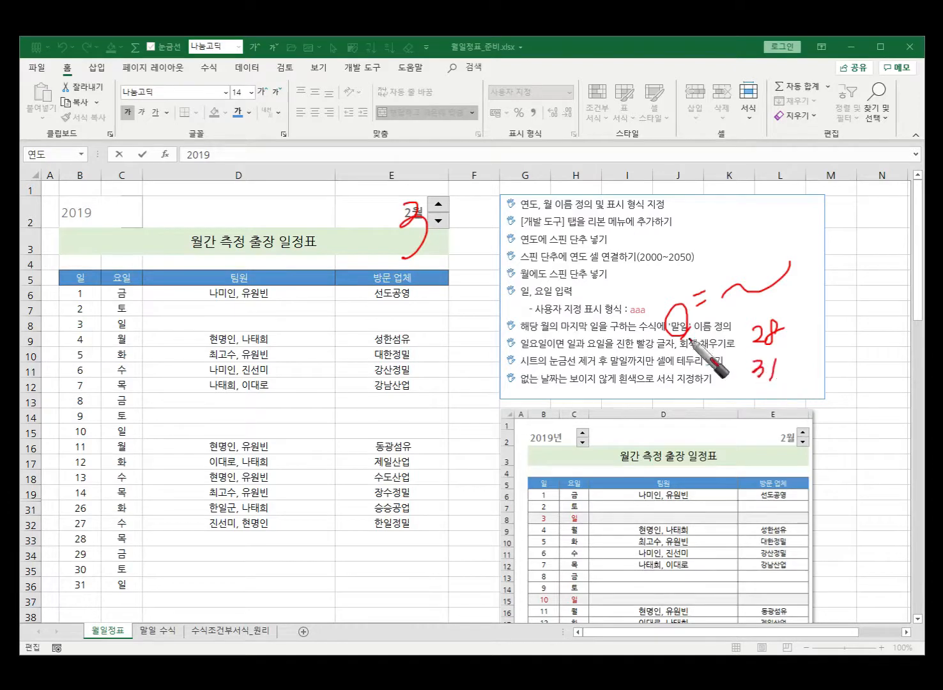
{"action": "left_click_drag", "start_coordinate": [403, 240], "coordinate": [391, 274]}
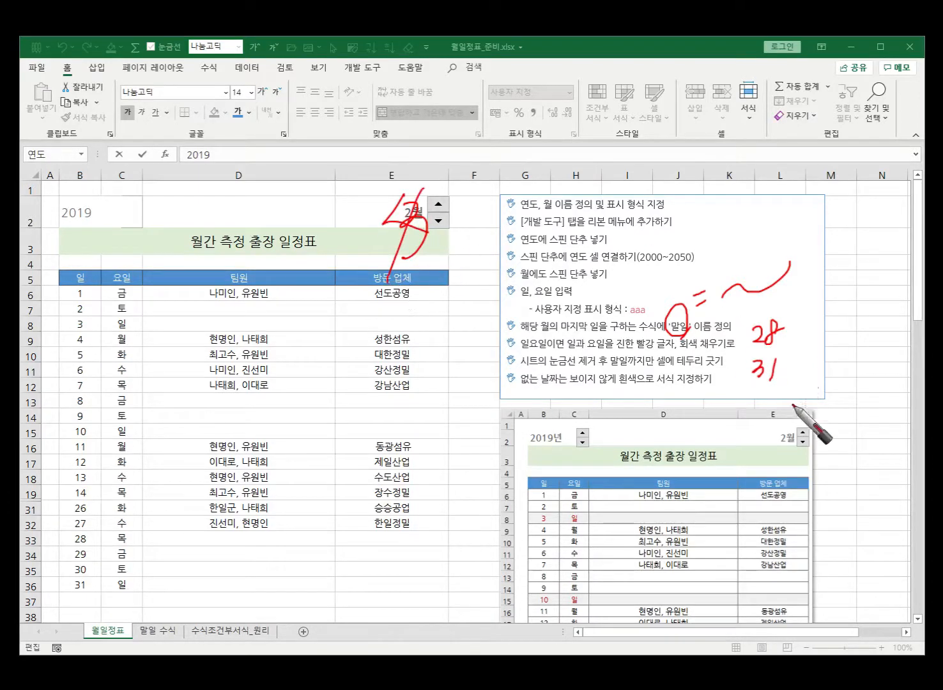
{"action": "mouse_move", "coordinate": [754, 393]}
{"action": "left_mouse_down"}
{"action": "mouse_move", "coordinate": [756, 411]}
{"action": "mouse_move", "coordinate": [778, 397]}
{"action": "left_mouse_up"}
{"action": "mouse_move", "coordinate": [795, 334]}
{"action": "left_mouse_down"}
{"action": "mouse_move", "coordinate": [788, 348]}
{"action": "mouse_move", "coordinate": [818, 338]}
{"action": "left_mouse_up"}
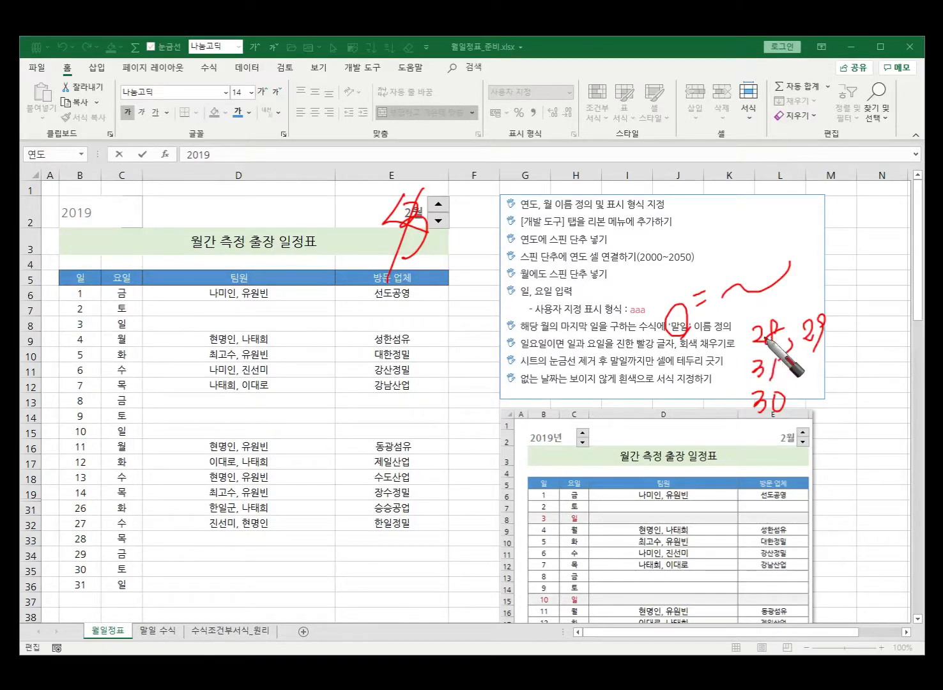
{"action": "mouse_move", "coordinate": [746, 342]}
{"action": "left_mouse_down"}
{"action": "mouse_move", "coordinate": [823, 351]}
{"action": "mouse_move", "coordinate": [771, 356]}
{"action": "left_mouse_up"}
{"action": "mouse_move", "coordinate": [781, 386]}
{"action": "left_mouse_down"}
{"action": "mouse_move", "coordinate": [748, 409]}
{"action": "mouse_move", "coordinate": [771, 414]}
{"action": "left_mouse_up"}
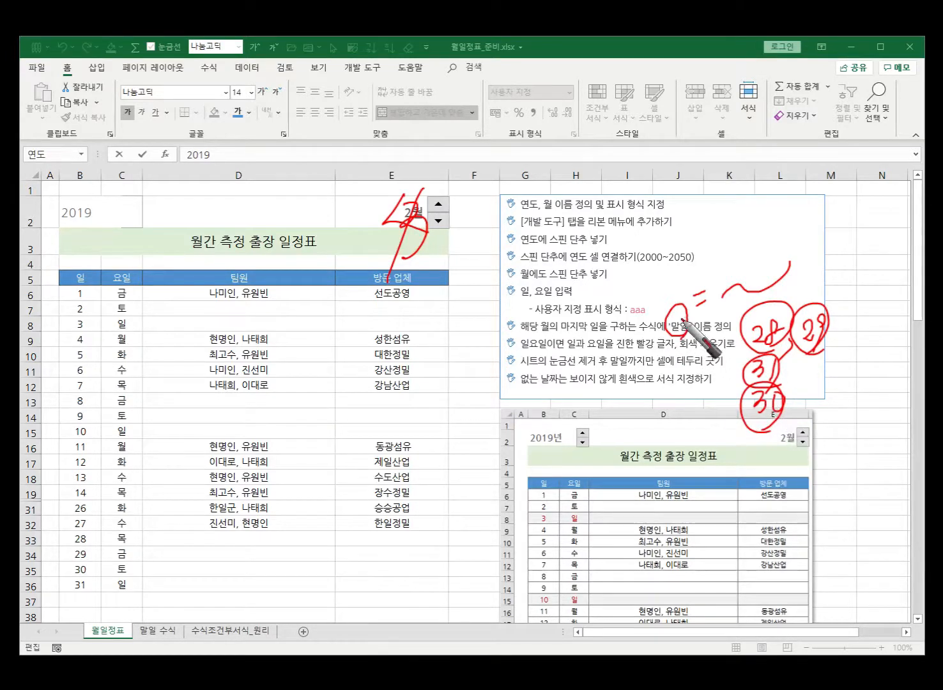
{"action": "left_click_drag", "start_coordinate": [677, 306], "coordinate": [682, 320]}
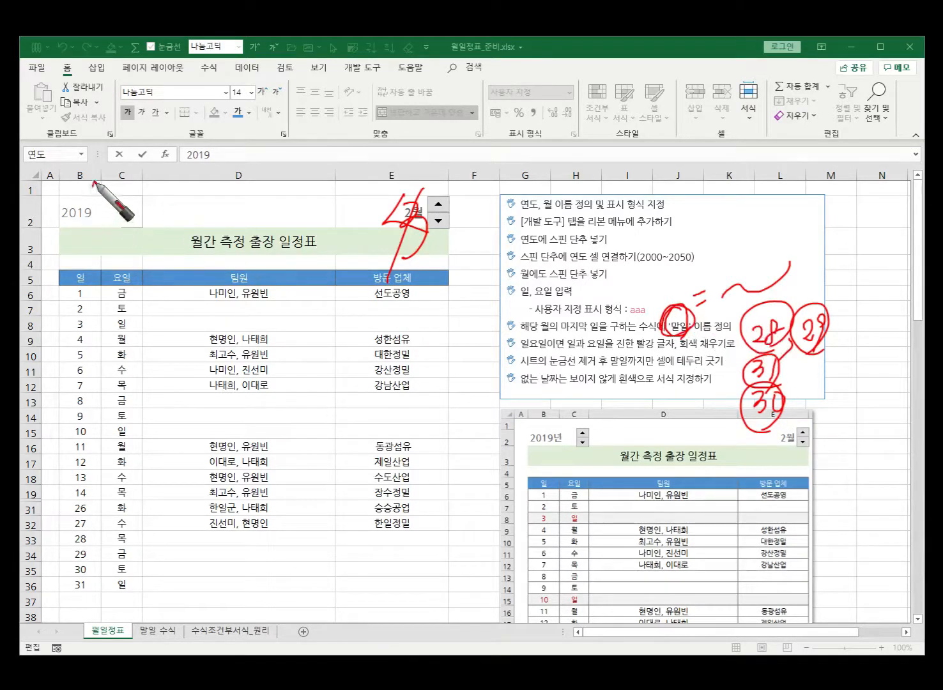
{"action": "left_click_drag", "start_coordinate": [91, 182], "coordinate": [164, 122]}
{"action": "left_click_drag", "start_coordinate": [363, 179], "coordinate": [440, 144]}
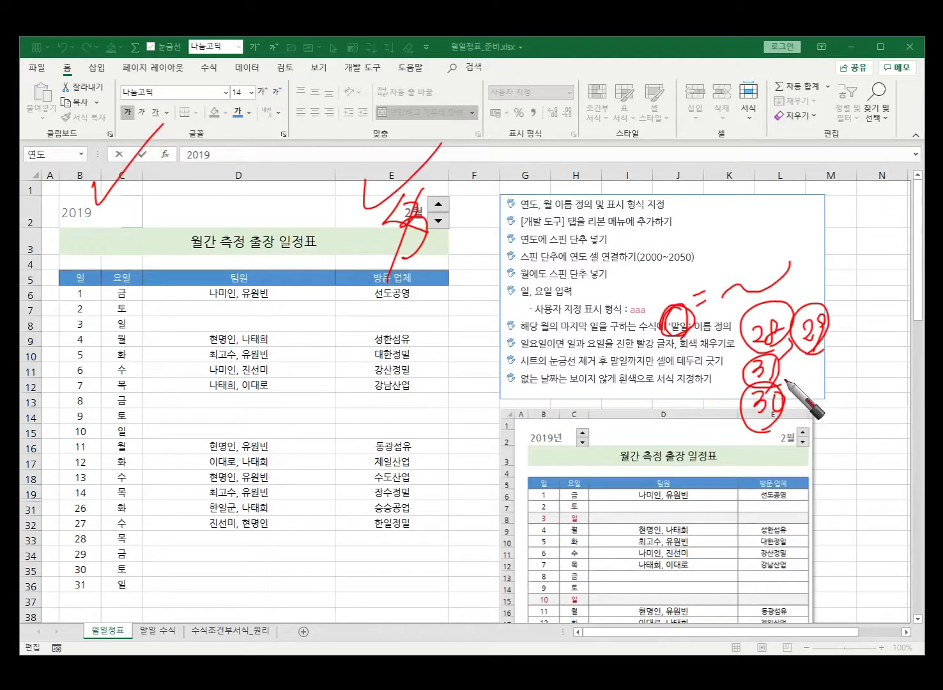
{"action": "left_click_drag", "start_coordinate": [789, 287], "coordinate": [798, 301]}
{"action": "left_click_drag", "start_coordinate": [809, 288], "coordinate": [836, 297]}
{"action": "mouse_move", "coordinate": [781, 362]}
{"action": "left_mouse_down"}
{"action": "mouse_move", "coordinate": [822, 375]}
{"action": "mouse_move", "coordinate": [782, 409]}
{"action": "left_mouse_up"}
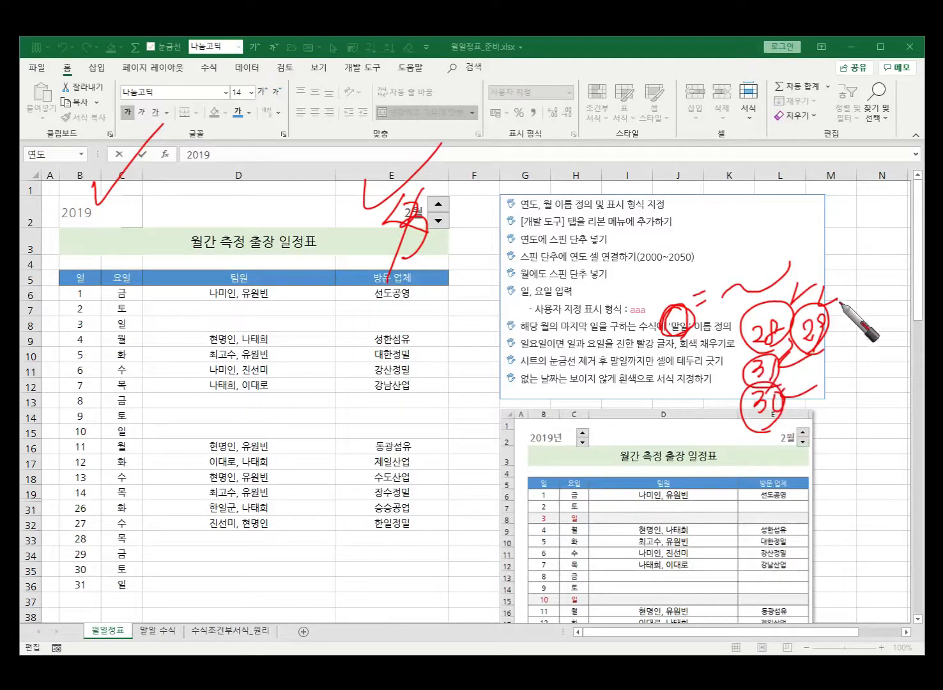
{"action": "left_click_drag", "start_coordinate": [839, 246], "coordinate": [831, 472]}
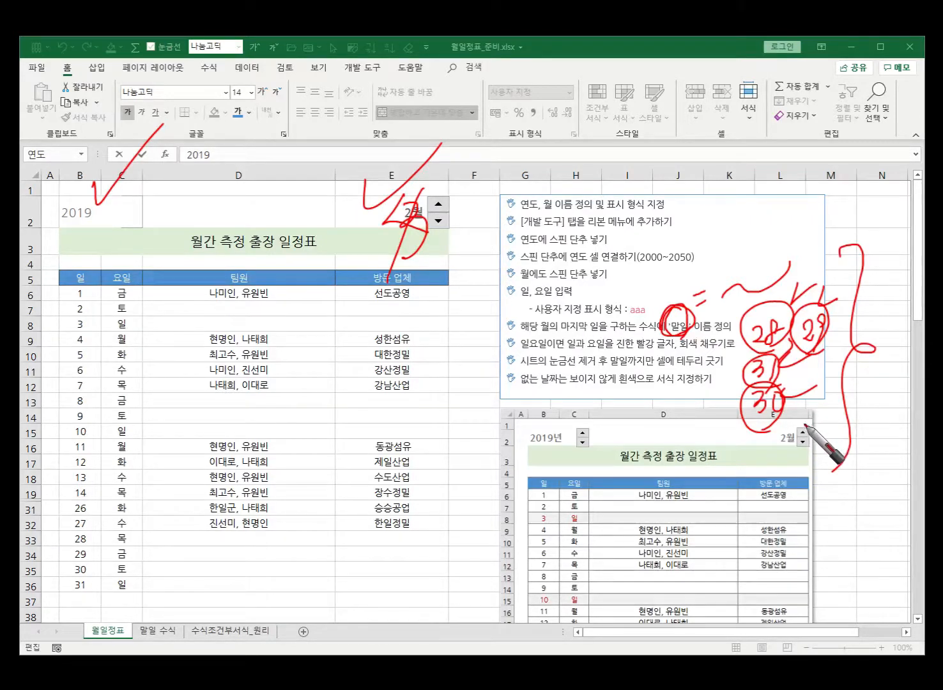
{"action": "key", "text": "e"}
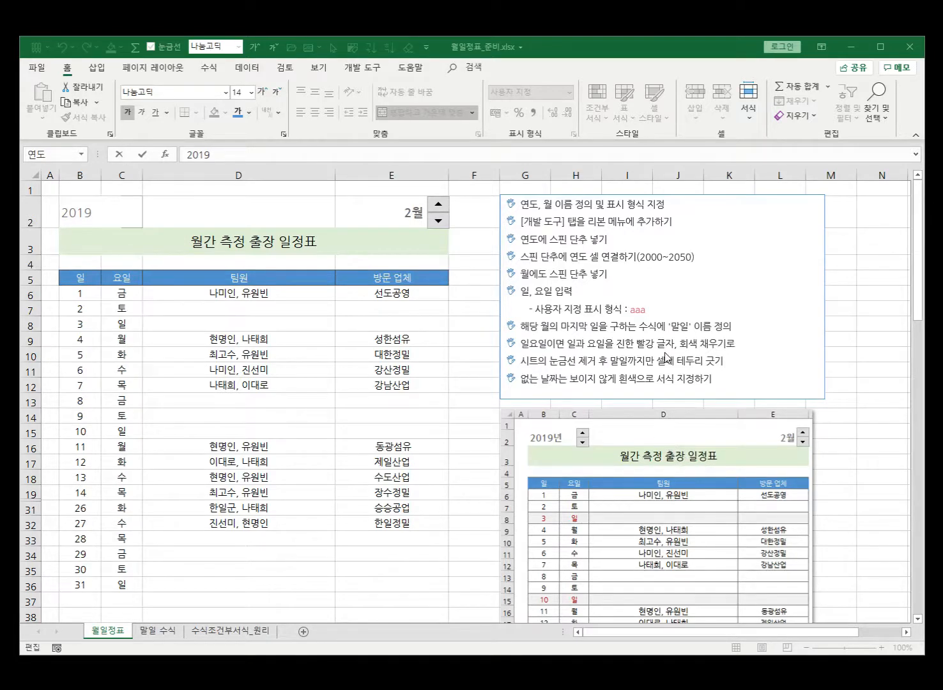
{"action": "key", "text": "F2"}
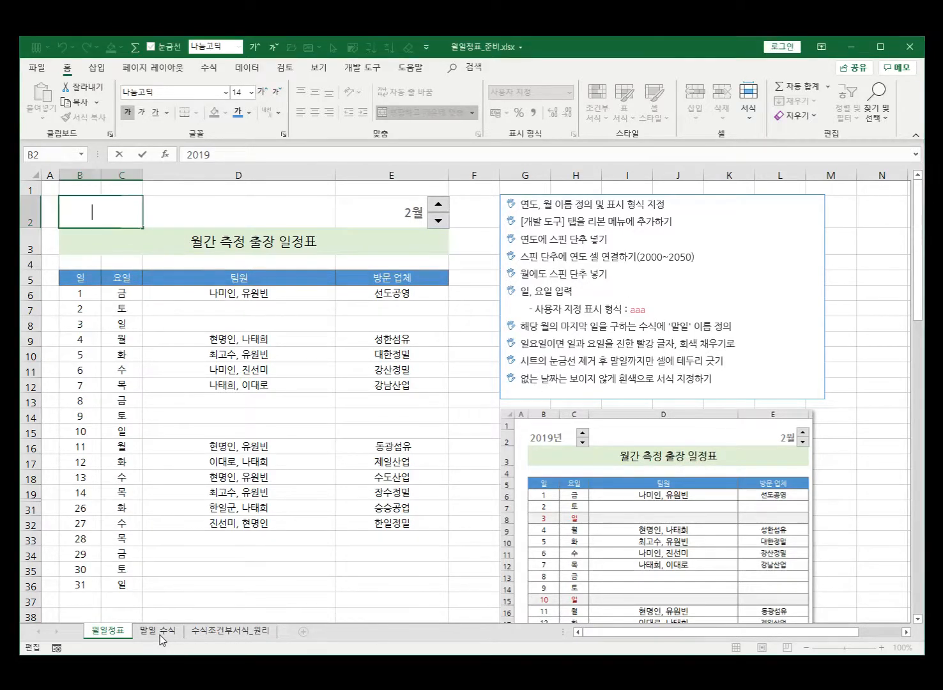
Switch to the 말일 수식 sheet and examine the last-day formula text in C1, the tasks in B1:B2 and the May 2020 example heading in B4
{"action": "left_click", "coordinate": [158, 631]}
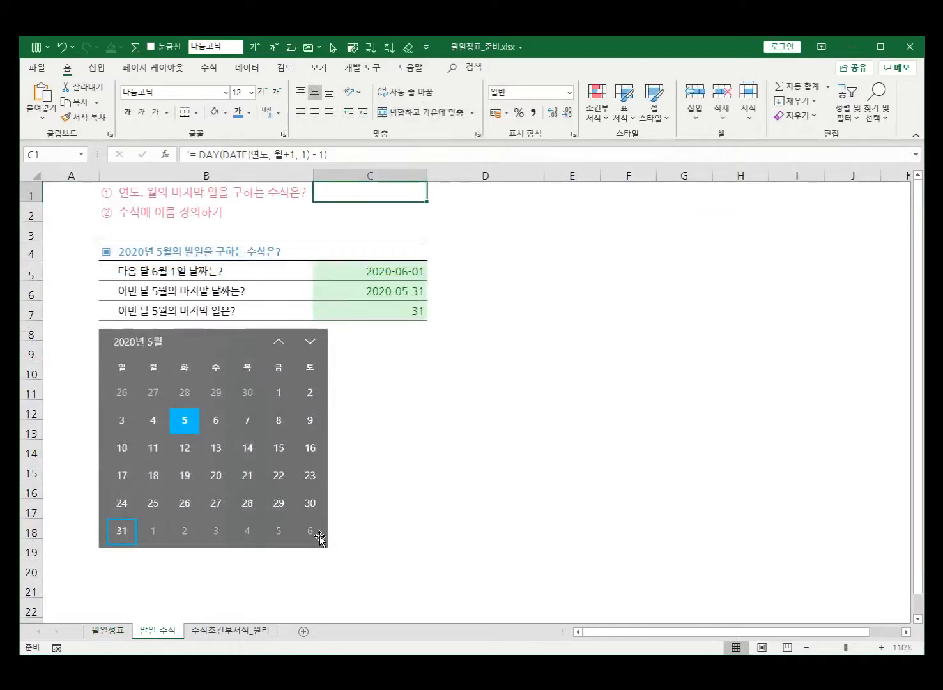
{"action": "left_click", "coordinate": [678, 344]}
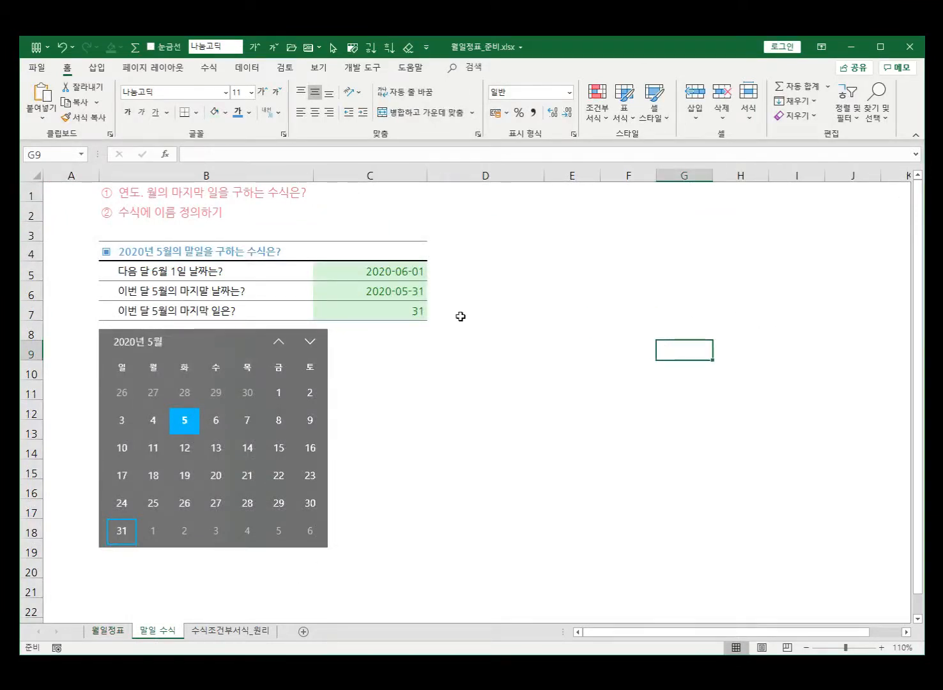
{"action": "left_click", "coordinate": [185, 195]}
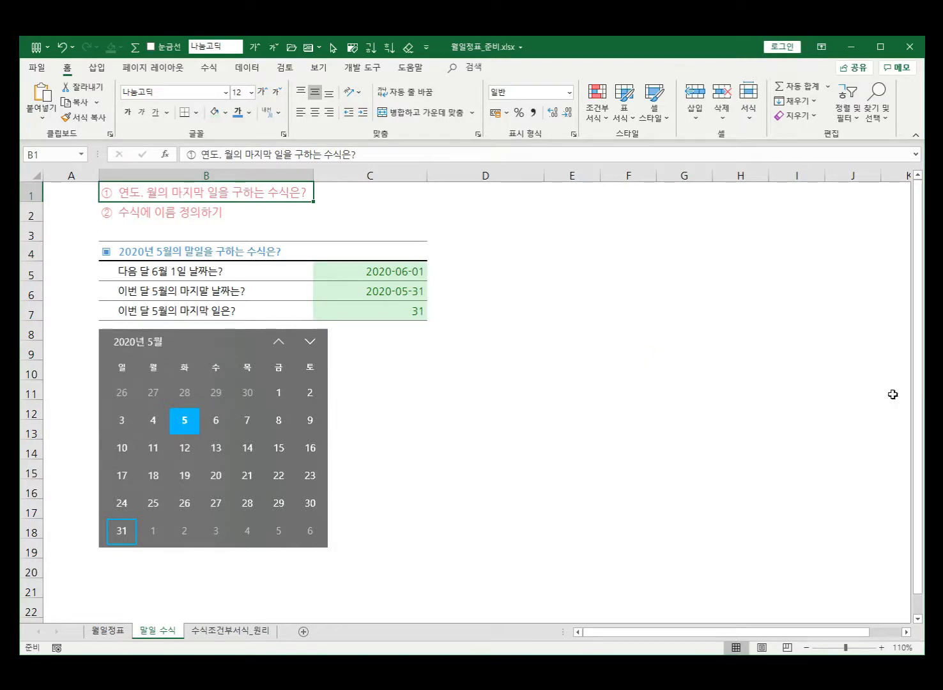
{"action": "left_click", "coordinate": [368, 190]}
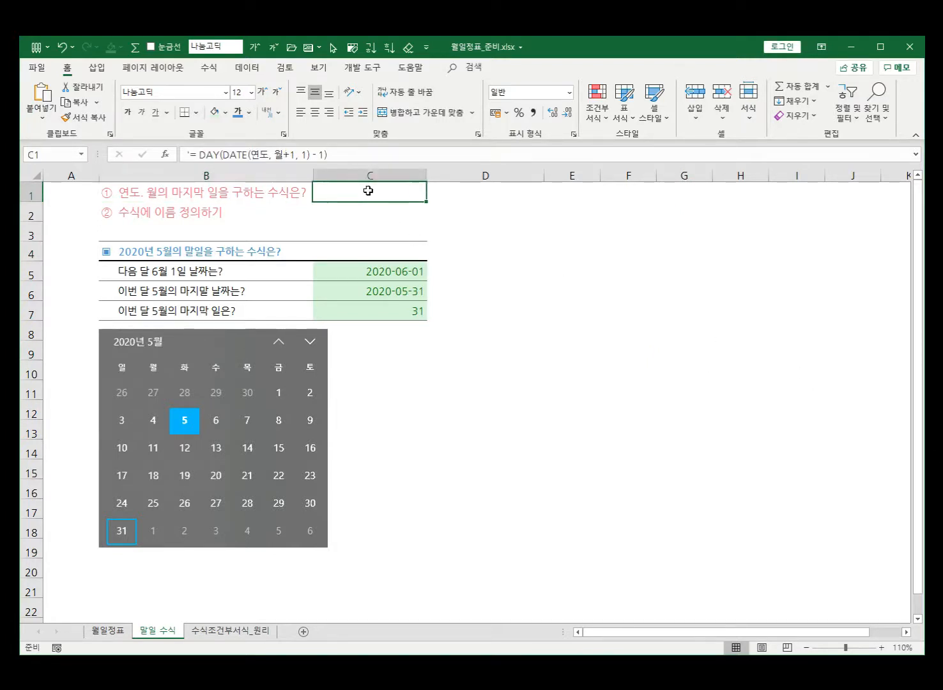
{"action": "left_click", "coordinate": [254, 192]}
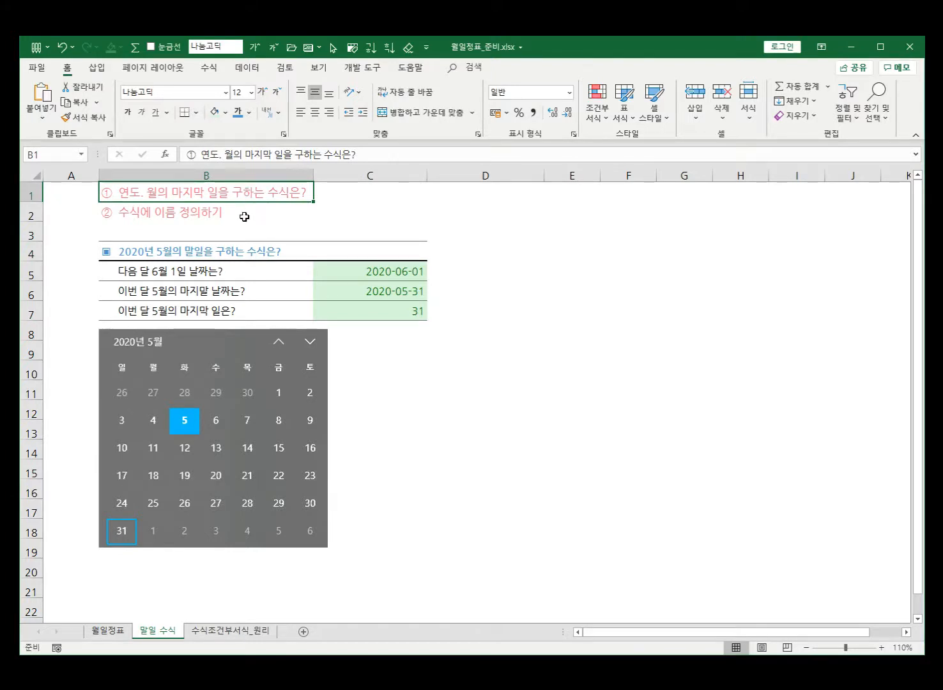
{"action": "left_click", "coordinate": [245, 217]}
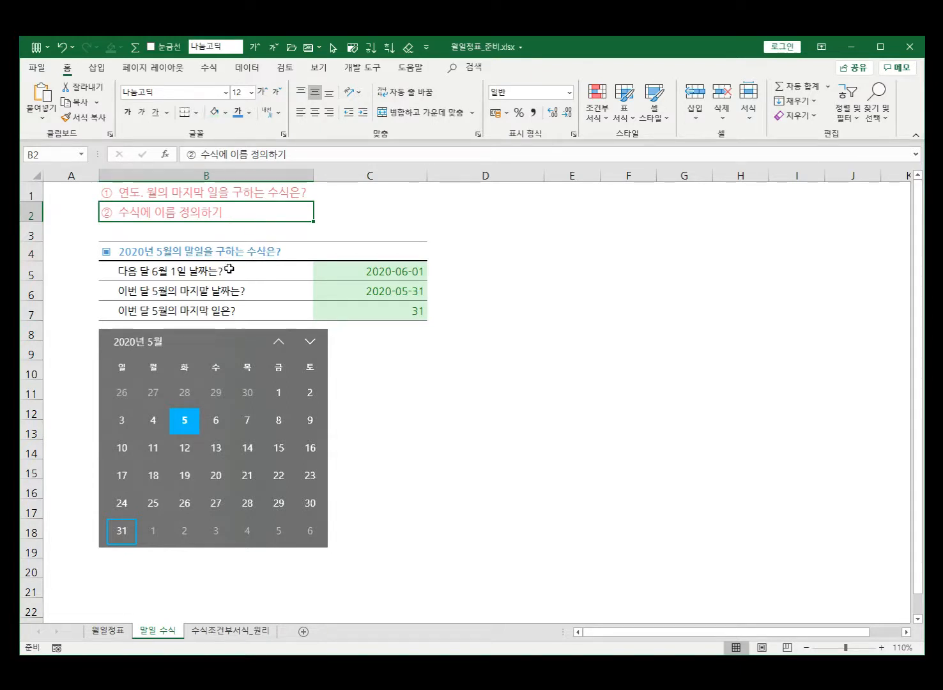
{"action": "left_click", "coordinate": [175, 252]}
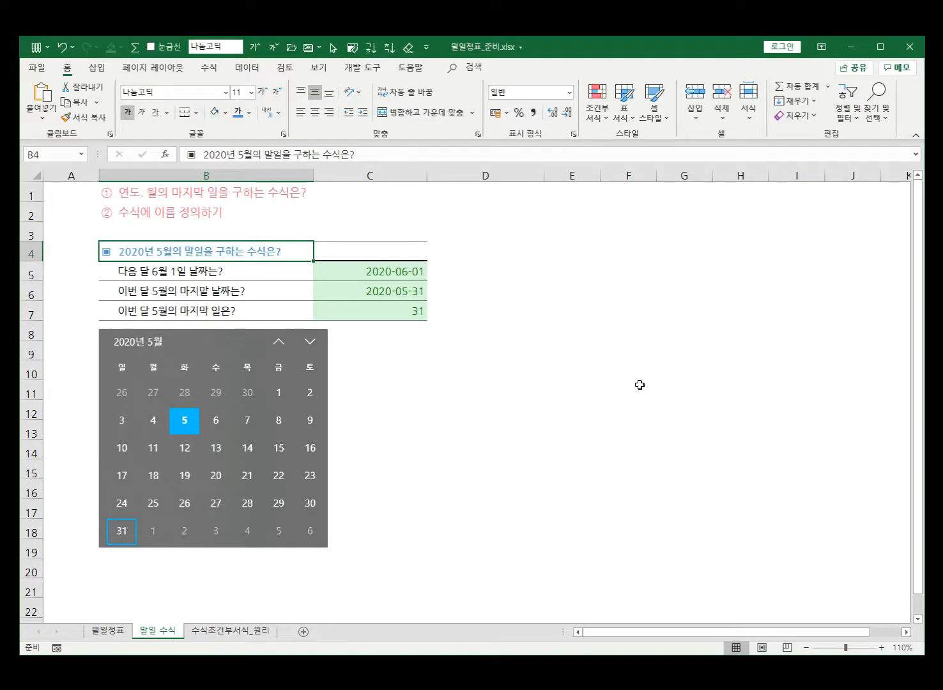
{"action": "key", "text": "F2"}
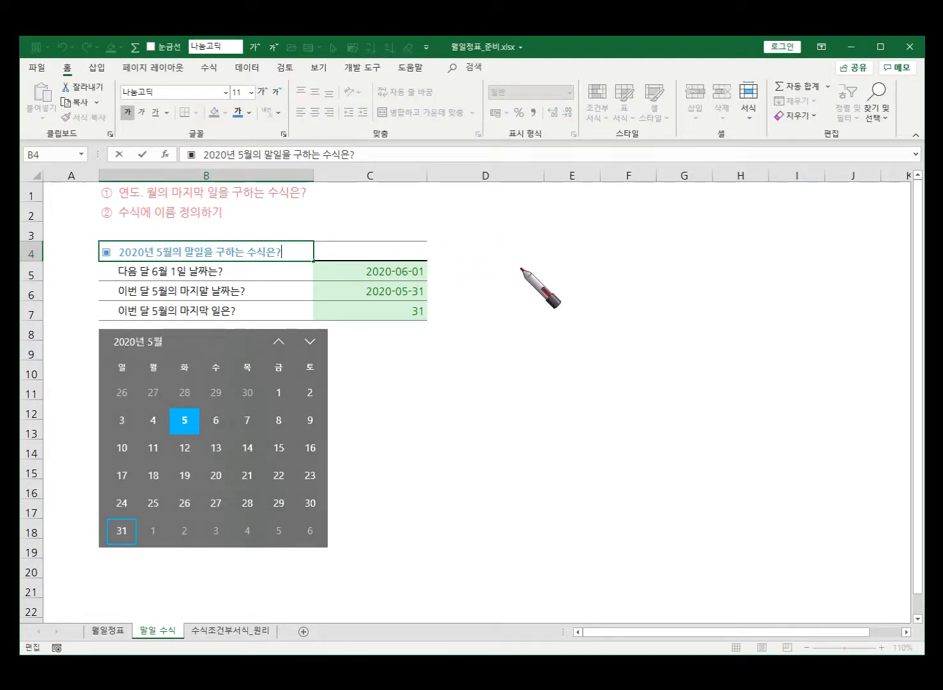
{"action": "mouse_move", "coordinate": [518, 258]}
{"action": "left_mouse_down"}
{"action": "mouse_move", "coordinate": [520, 280]}
{"action": "mouse_move", "coordinate": [547, 273]}
{"action": "mouse_move", "coordinate": [562, 282]}
{"action": "mouse_move", "coordinate": [524, 328]}
{"action": "mouse_move", "coordinate": [559, 323]}
{"action": "mouse_move", "coordinate": [539, 355]}
{"action": "left_mouse_up"}
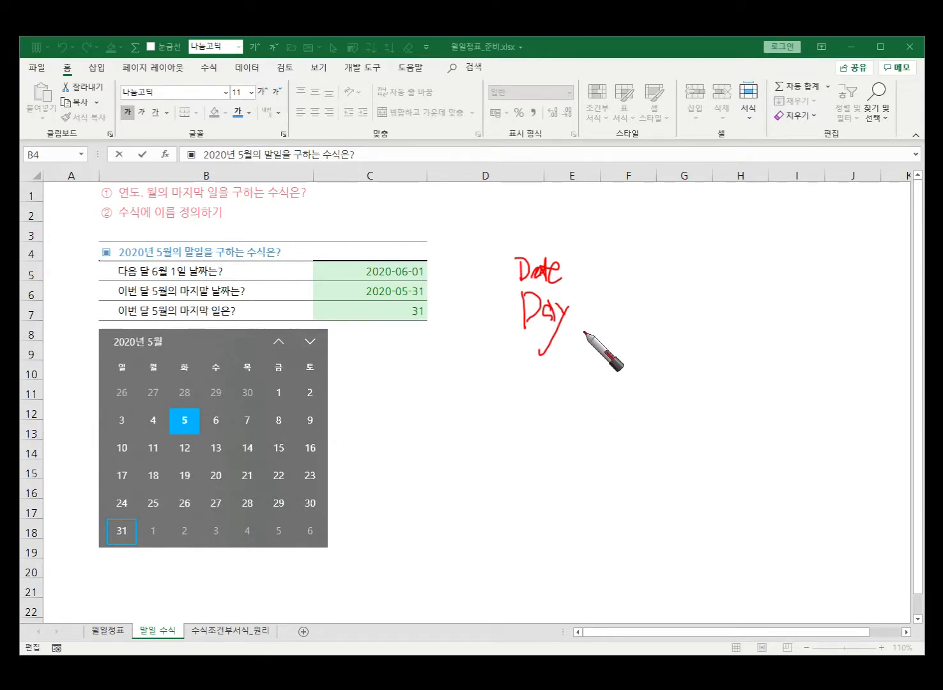
{"action": "mouse_move", "coordinate": [609, 244]}
{"action": "left_mouse_down"}
{"action": "mouse_move", "coordinate": [619, 255]}
{"action": "mouse_move", "coordinate": [630, 247]}
{"action": "left_mouse_up"}
{"action": "mouse_move", "coordinate": [632, 244]}
{"action": "left_mouse_down"}
{"action": "mouse_move", "coordinate": [637, 259]}
{"action": "mouse_move", "coordinate": [707, 262]}
{"action": "left_mouse_up"}
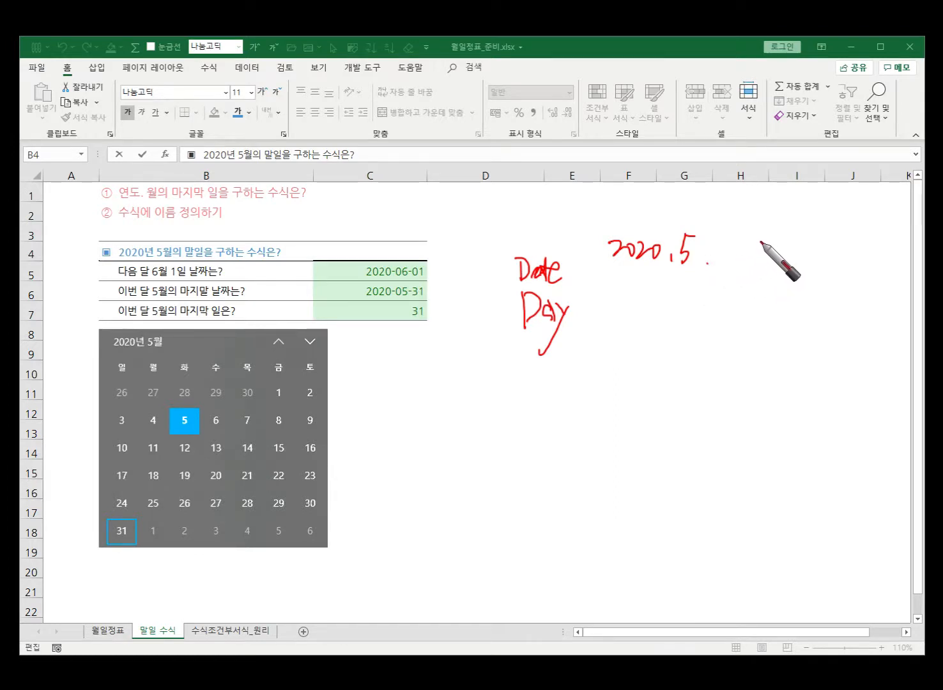
{"action": "mouse_move", "coordinate": [756, 239]}
{"action": "left_mouse_down"}
{"action": "mouse_move", "coordinate": [758, 256]}
{"action": "mouse_move", "coordinate": [793, 253]}
{"action": "left_mouse_up"}
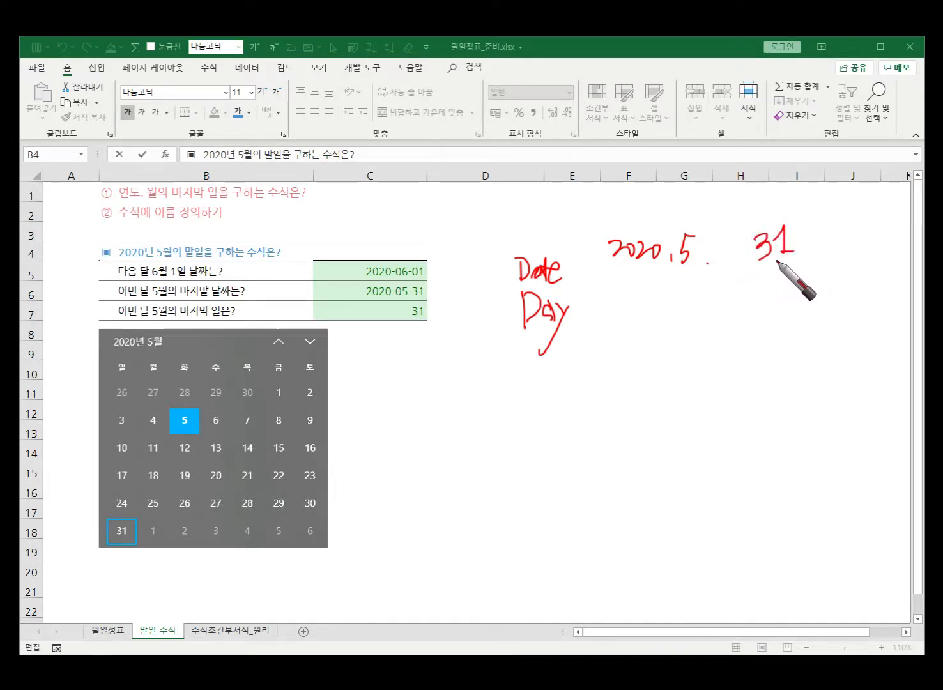
{"action": "mouse_move", "coordinate": [671, 225]}
{"action": "left_mouse_down"}
{"action": "mouse_move", "coordinate": [671, 256]}
{"action": "mouse_move", "coordinate": [775, 276]}
{"action": "mouse_move", "coordinate": [770, 346]}
{"action": "left_mouse_up"}
{"action": "mouse_move", "coordinate": [613, 258]}
{"action": "left_mouse_down"}
{"action": "mouse_move", "coordinate": [668, 257]}
{"action": "mouse_move", "coordinate": [667, 272]}
{"action": "left_mouse_up"}
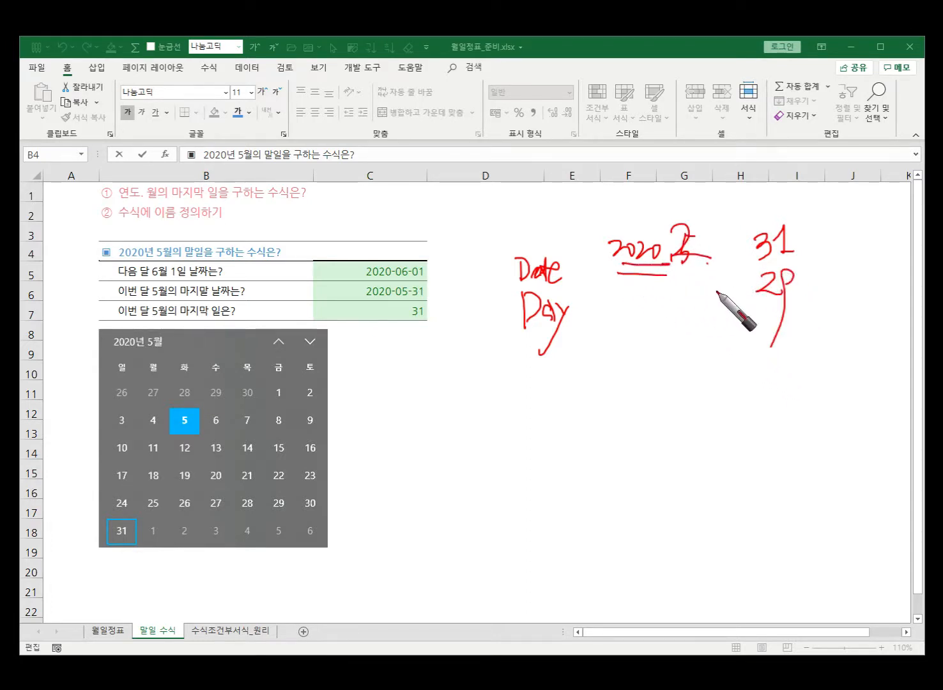
{"action": "left_click_drag", "start_coordinate": [807, 199], "coordinate": [729, 327]}
{"action": "left_click_drag", "start_coordinate": [731, 203], "coordinate": [812, 325]}
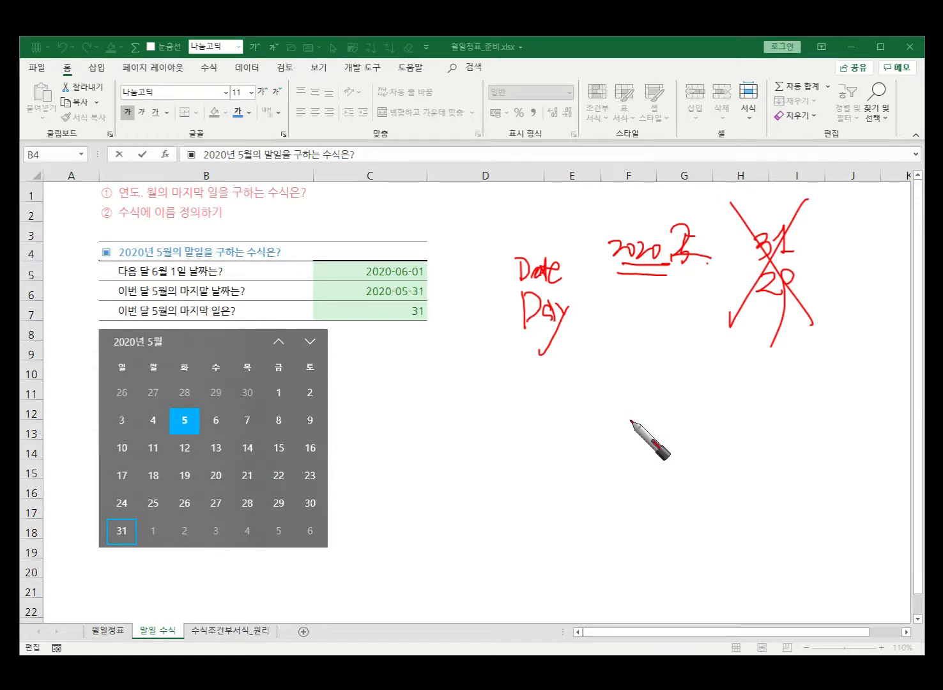
{"action": "key", "text": "e"}
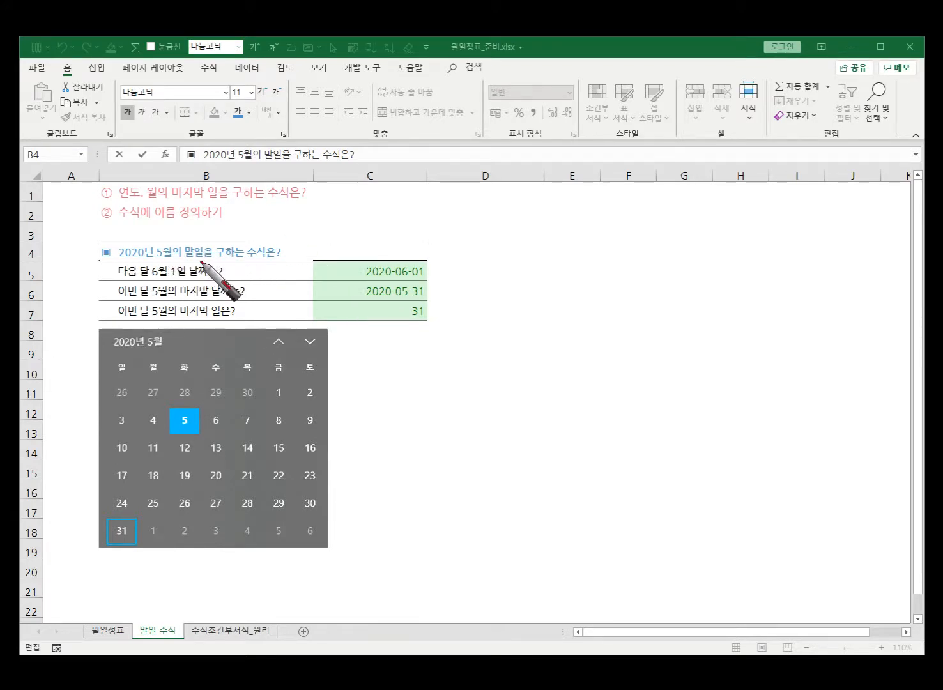
{"action": "mouse_move", "coordinate": [498, 217]}
{"action": "left_mouse_down"}
{"action": "mouse_move", "coordinate": [522, 225]}
{"action": "mouse_move", "coordinate": [566, 215]}
{"action": "left_mouse_up"}
{"action": "mouse_move", "coordinate": [735, 201]}
{"action": "left_mouse_down"}
{"action": "mouse_move", "coordinate": [732, 210]}
{"action": "mouse_move", "coordinate": [761, 203]}
{"action": "left_mouse_up"}
{"action": "left_click", "coordinate": [543, 290]}
{"action": "left_click_drag", "start_coordinate": [540, 326], "coordinate": [538, 330]}
{"action": "left_click_drag", "start_coordinate": [543, 350], "coordinate": [541, 356]}
{"action": "left_click", "coordinate": [543, 375]}
{"action": "left_click_drag", "start_coordinate": [544, 401], "coordinate": [545, 406]}
{"action": "left_click", "coordinate": [546, 426]}
{"action": "left_click", "coordinate": [551, 442]}
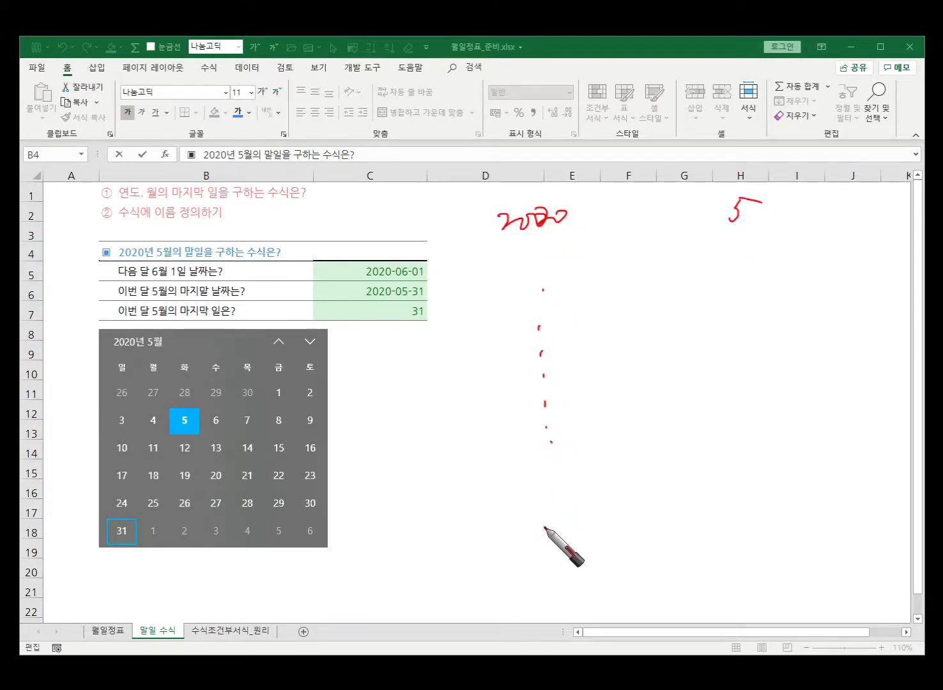
{"action": "left_click_drag", "start_coordinate": [539, 521], "coordinate": [569, 544]}
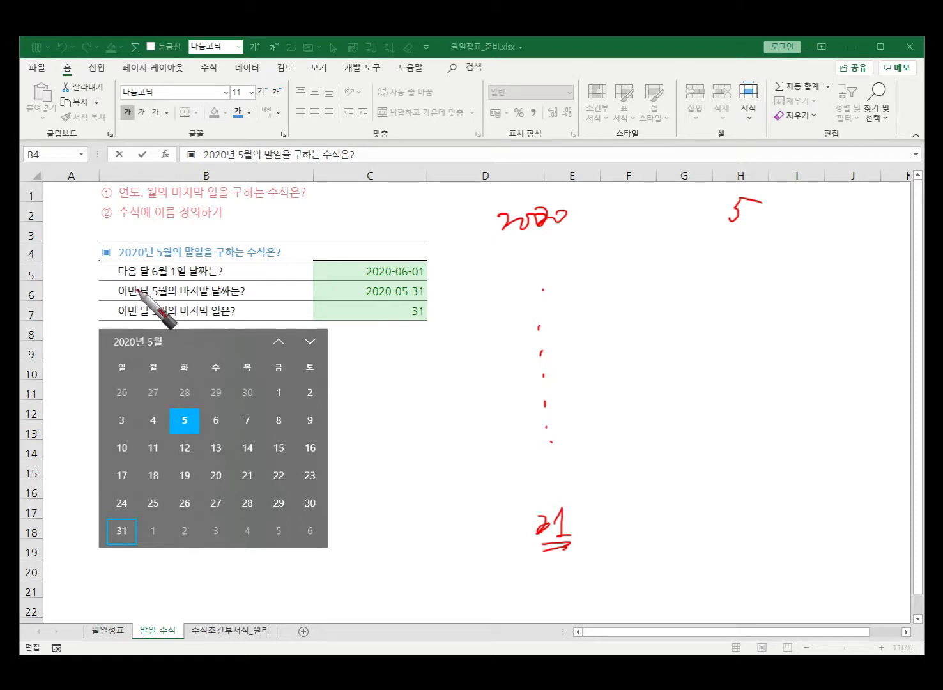
{"action": "left_click_drag", "start_coordinate": [120, 281], "coordinate": [229, 276]}
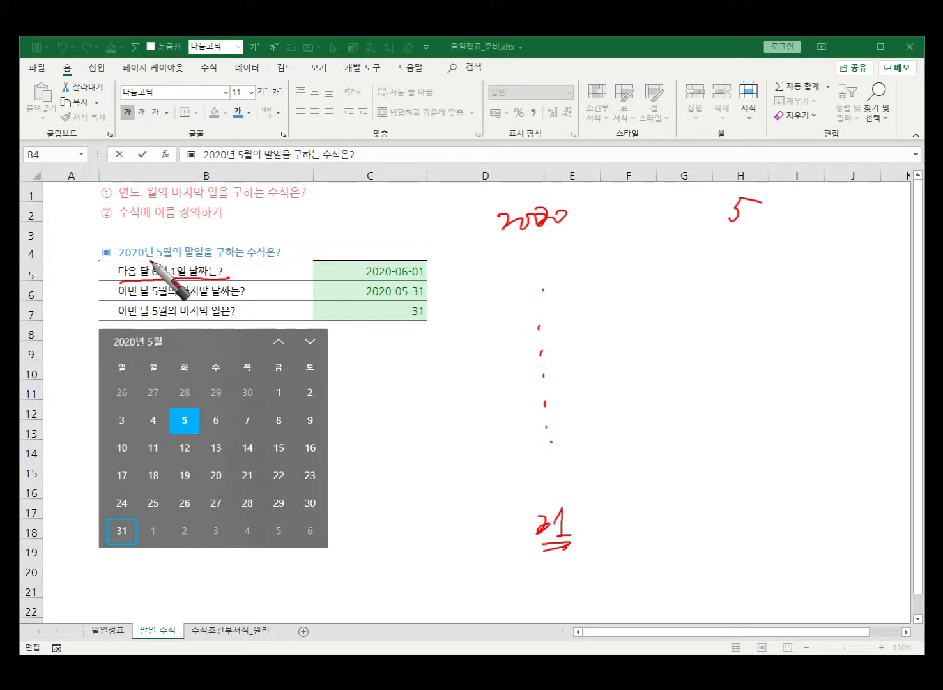
{"action": "mouse_move", "coordinate": [151, 262]}
{"action": "left_mouse_down"}
{"action": "mouse_move", "coordinate": [109, 236]}
{"action": "mouse_move", "coordinate": [195, 252]}
{"action": "left_mouse_up"}
{"action": "mouse_move", "coordinate": [127, 525]}
{"action": "left_mouse_down"}
{"action": "mouse_move", "coordinate": [110, 528]}
{"action": "mouse_move", "coordinate": [118, 555]}
{"action": "mouse_move", "coordinate": [134, 530]}
{"action": "mouse_move", "coordinate": [148, 531]}
{"action": "mouse_move", "coordinate": [159, 555]}
{"action": "mouse_move", "coordinate": [148, 571]}
{"action": "mouse_move", "coordinate": [121, 578]}
{"action": "left_mouse_up"}
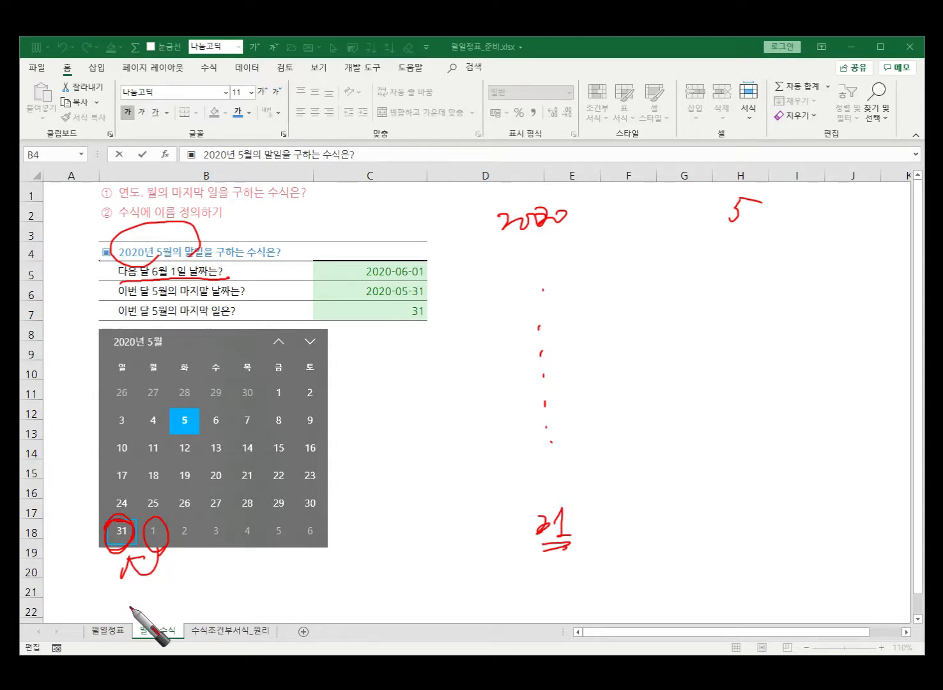
{"action": "key", "text": "e"}
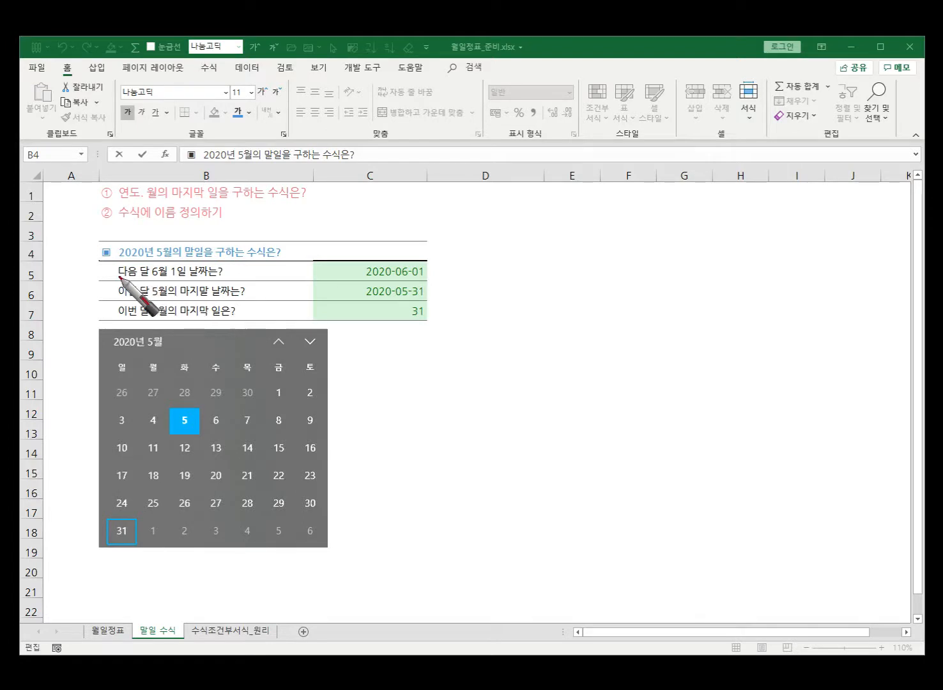
{"action": "left_click_drag", "start_coordinate": [113, 278], "coordinate": [117, 272]}
{"action": "left_click_drag", "start_coordinate": [177, 256], "coordinate": [182, 258]}
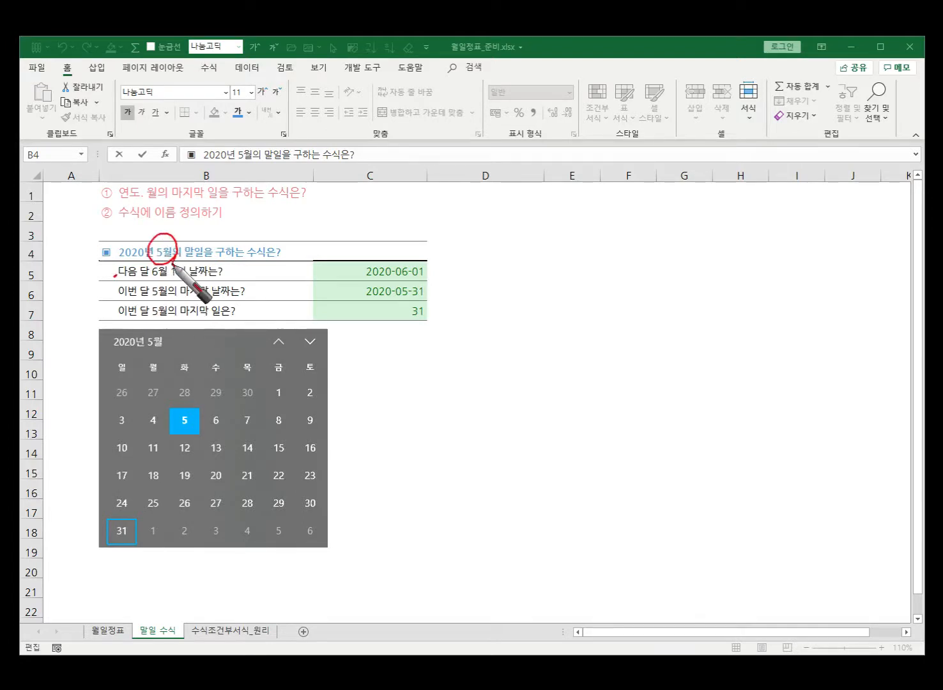
{"action": "left_click_drag", "start_coordinate": [118, 279], "coordinate": [226, 280]}
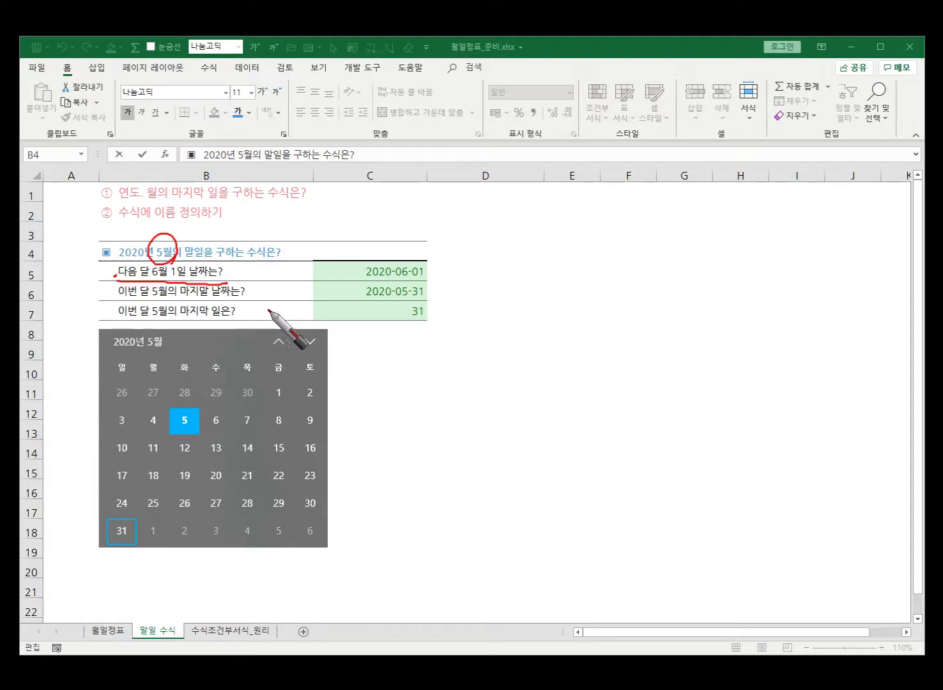
{"action": "mouse_move", "coordinate": [435, 270]}
{"action": "left_mouse_down"}
{"action": "mouse_move", "coordinate": [534, 261]}
{"action": "mouse_move", "coordinate": [544, 267]}
{"action": "mouse_move", "coordinate": [540, 281]}
{"action": "mouse_move", "coordinate": [604, 261]}
{"action": "mouse_move", "coordinate": [596, 285]}
{"action": "mouse_move", "coordinate": [628, 266]}
{"action": "mouse_move", "coordinate": [639, 275]}
{"action": "left_mouse_up"}
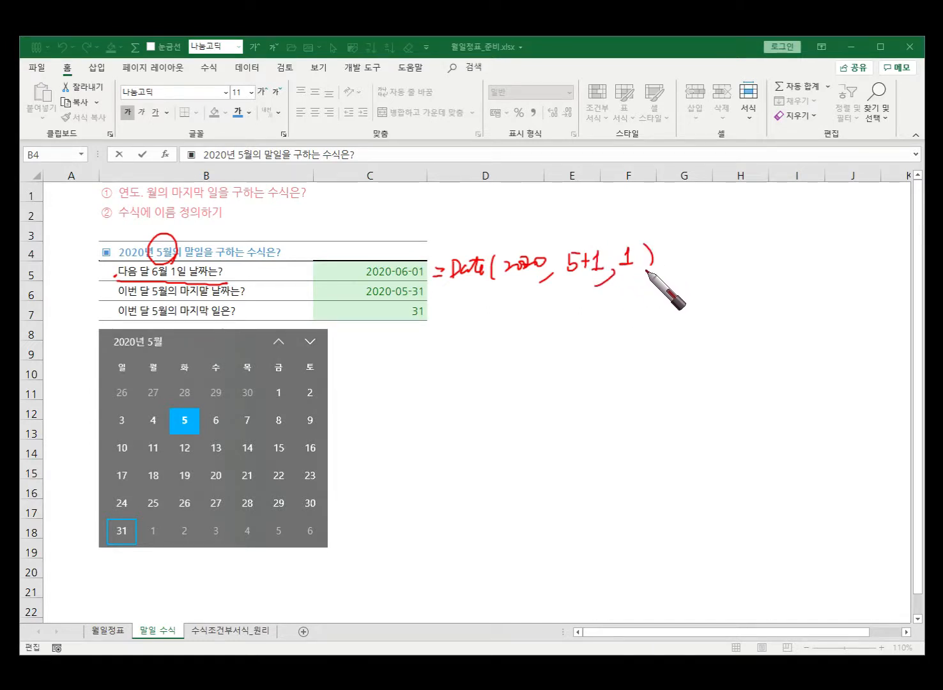
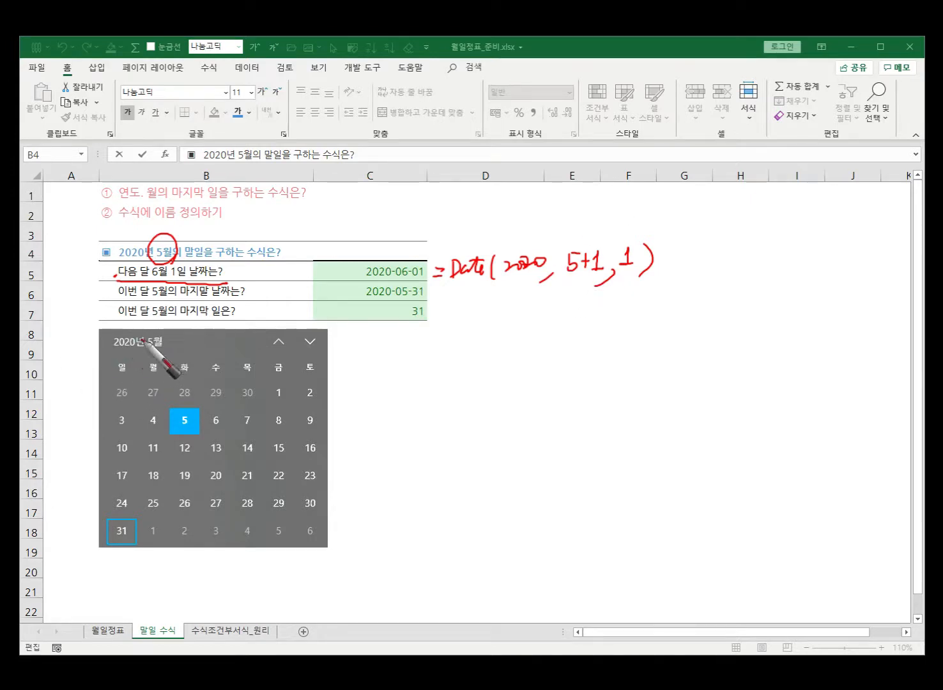
Extend the handwritten Date formula with "- 1" and mark the question in B6 and its date in C6 in red pen
{"action": "left_click_drag", "start_coordinate": [117, 297], "coordinate": [242, 298]}
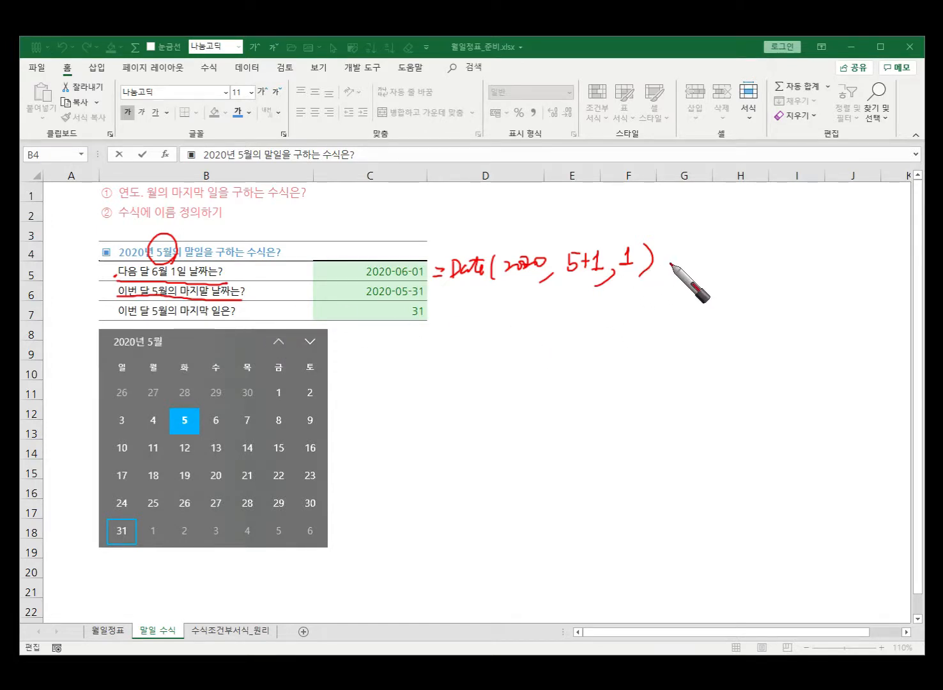
{"action": "left_click_drag", "start_coordinate": [666, 260], "coordinate": [715, 267]}
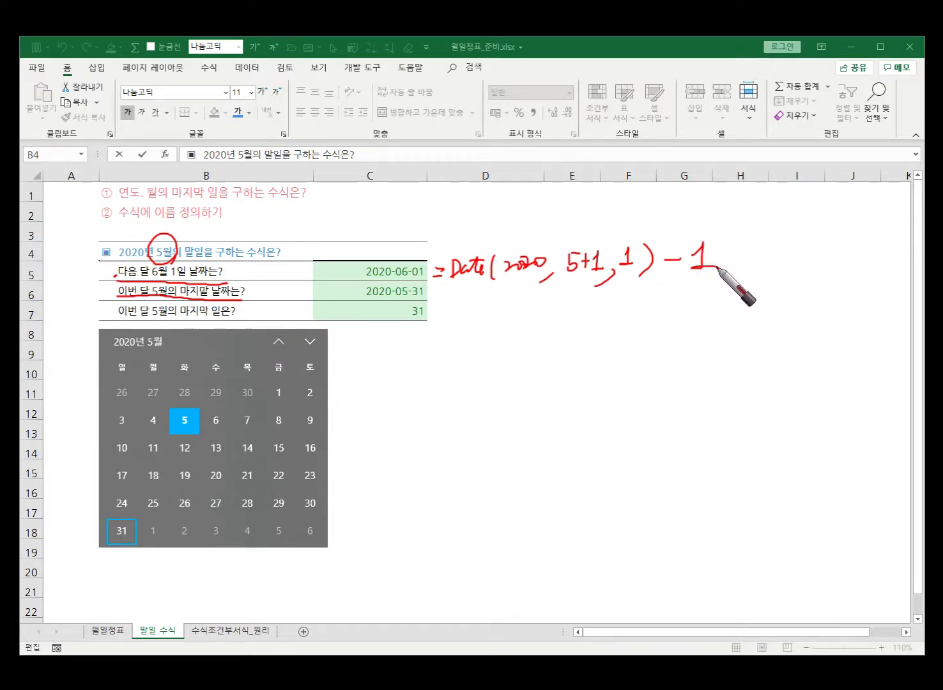
{"action": "left_click_drag", "start_coordinate": [361, 298], "coordinate": [427, 294]}
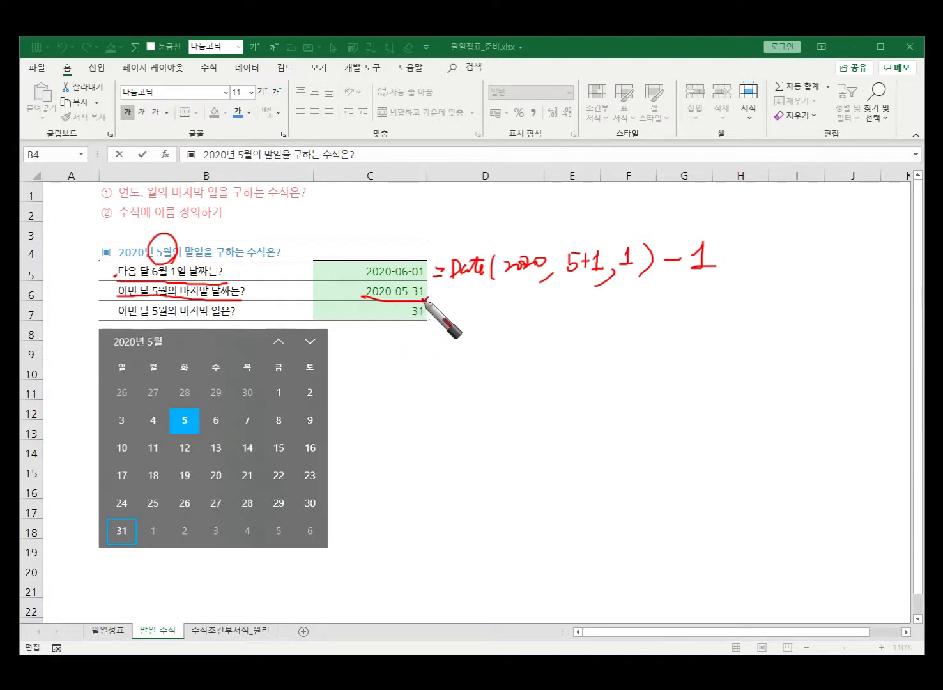
{"action": "left_click_drag", "start_coordinate": [412, 286], "coordinate": [425, 295]}
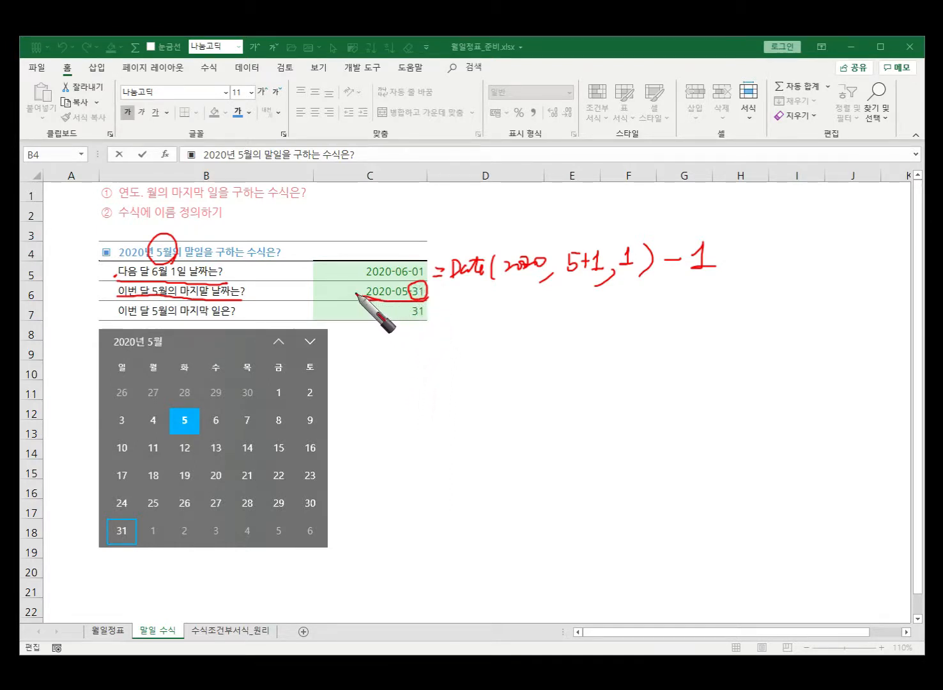
{"action": "mouse_move", "coordinate": [356, 293]}
{"action": "left_mouse_down"}
{"action": "mouse_move", "coordinate": [427, 291]}
{"action": "mouse_move", "coordinate": [404, 305]}
{"action": "left_mouse_up"}
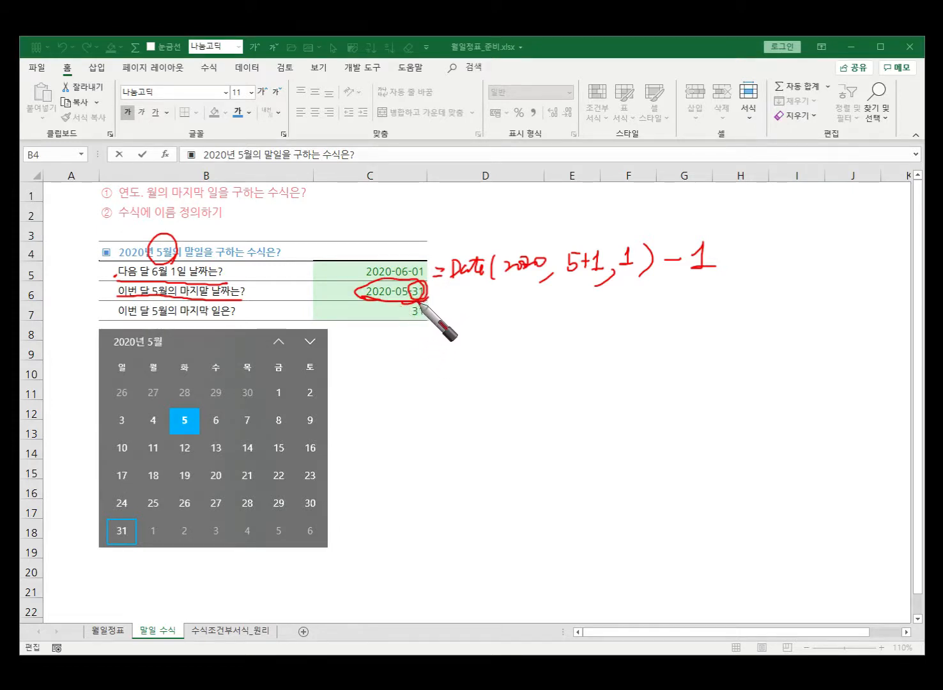
Enclose the handwritten Date formula in outer parentheses and write DAY below its start
{"action": "left_click_drag", "start_coordinate": [459, 251], "coordinate": [479, 292]}
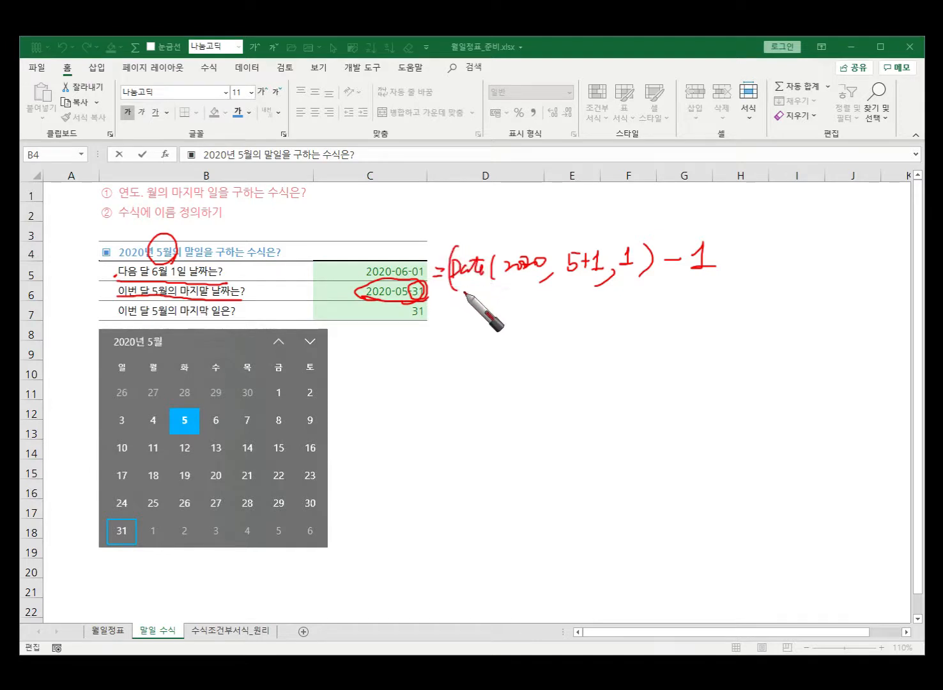
{"action": "mouse_move", "coordinate": [719, 226]}
{"action": "left_mouse_down"}
{"action": "mouse_move", "coordinate": [729, 253]}
{"action": "mouse_move", "coordinate": [718, 276]}
{"action": "left_mouse_up"}
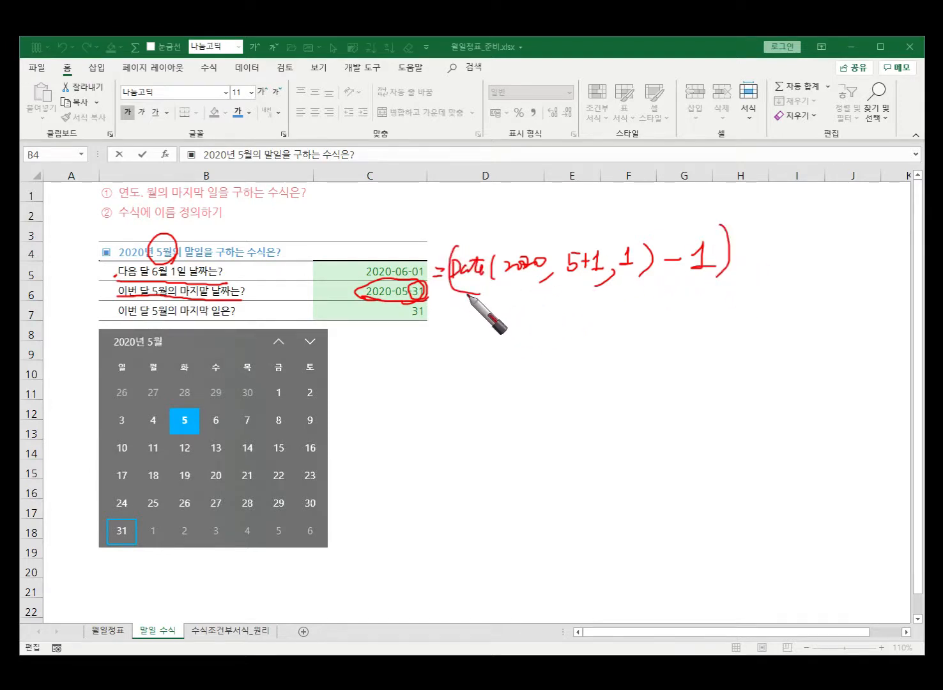
{"action": "mouse_move", "coordinate": [447, 308]}
{"action": "left_mouse_down"}
{"action": "mouse_move", "coordinate": [448, 338]}
{"action": "mouse_move", "coordinate": [469, 313]}
{"action": "mouse_move", "coordinate": [493, 326]}
{"action": "mouse_move", "coordinate": [501, 358]}
{"action": "left_mouse_up"}
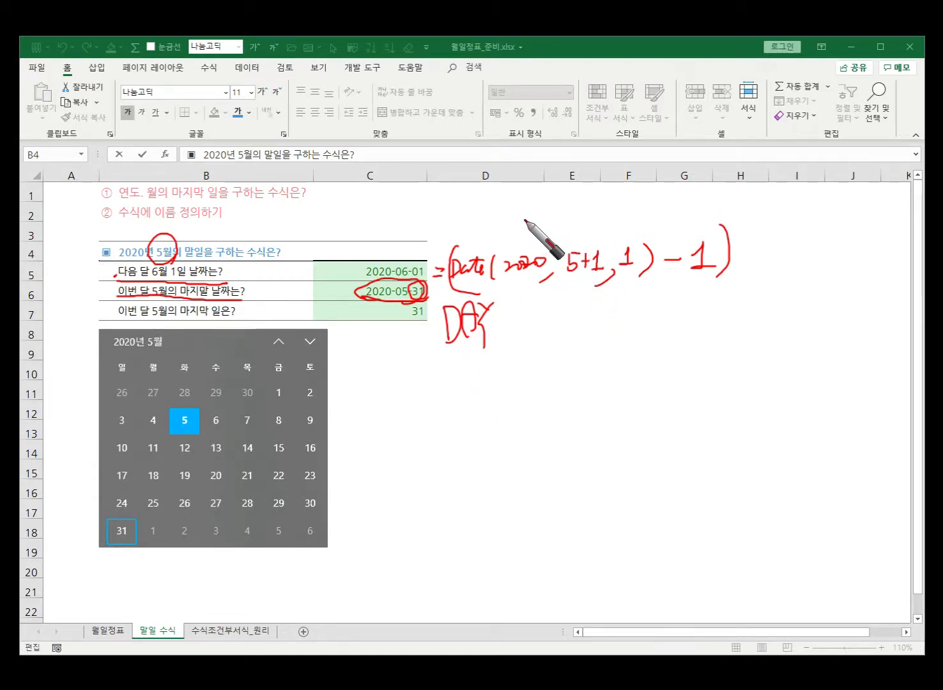
Label the 2020 and 5+1 arguments of the handwritten formula as 연도 and 월, with arrows pointing to them
{"action": "left_click_drag", "start_coordinate": [525, 219], "coordinate": [529, 241]}
{"action": "left_click_drag", "start_coordinate": [505, 202], "coordinate": [514, 201]}
{"action": "left_click_drag", "start_coordinate": [509, 206], "coordinate": [515, 205]}
{"action": "left_click_drag", "start_coordinate": [517, 195], "coordinate": [520, 214]}
{"action": "left_click_drag", "start_coordinate": [524, 200], "coordinate": [531, 205]}
{"action": "left_click_drag", "start_coordinate": [529, 205], "coordinate": [530, 209]}
{"action": "mouse_move", "coordinate": [521, 211]}
{"action": "left_mouse_down"}
{"action": "mouse_move", "coordinate": [587, 241]}
{"action": "mouse_move", "coordinate": [597, 208]}
{"action": "mouse_move", "coordinate": [632, 200]}
{"action": "left_mouse_up"}
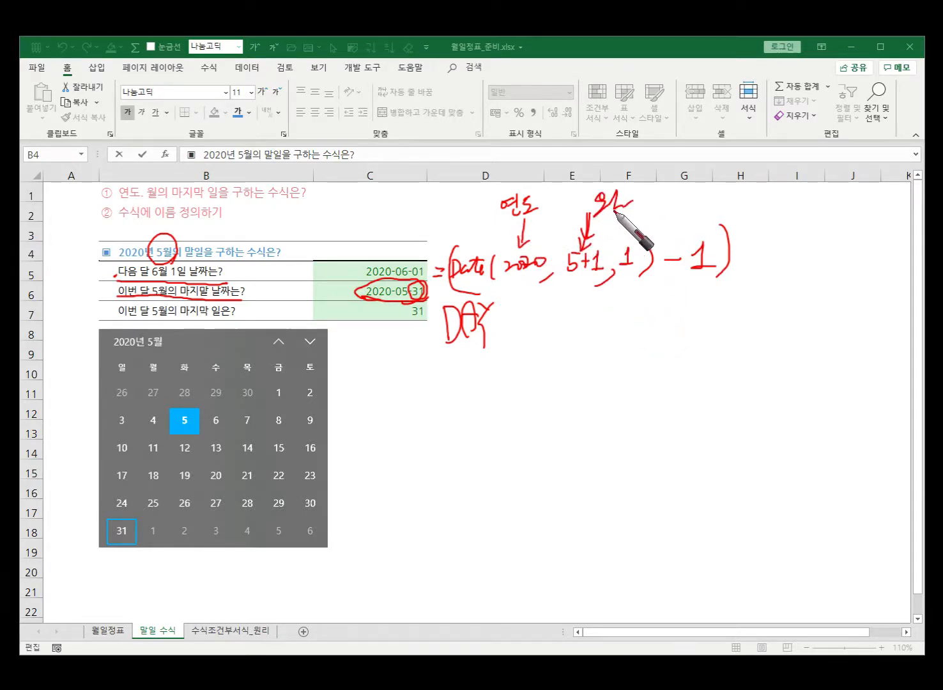
Underline the Date part, the - 1 and DAY in the handwritten formula, and erase all pen annotations
{"action": "mouse_move", "coordinate": [469, 281]}
{"action": "left_mouse_down"}
{"action": "mouse_move", "coordinate": [521, 292]}
{"action": "mouse_move", "coordinate": [635, 288]}
{"action": "mouse_move", "coordinate": [637, 253]}
{"action": "mouse_move", "coordinate": [631, 259]}
{"action": "mouse_move", "coordinate": [716, 274]}
{"action": "left_mouse_up"}
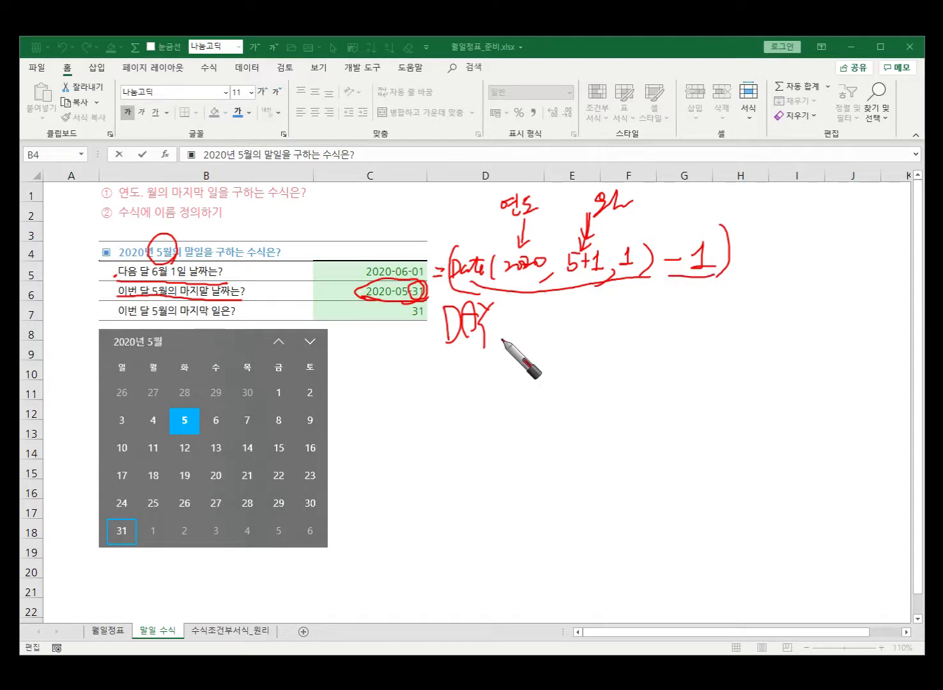
{"action": "mouse_move", "coordinate": [448, 375]}
{"action": "left_mouse_down"}
{"action": "mouse_move", "coordinate": [510, 361]}
{"action": "mouse_move", "coordinate": [509, 348]}
{"action": "left_mouse_up"}
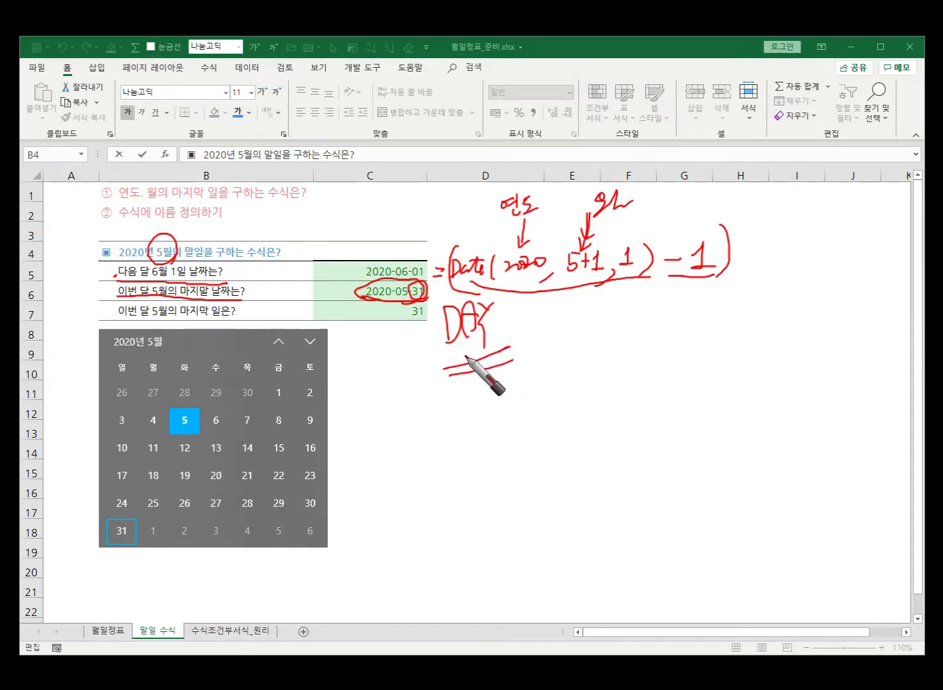
{"action": "key", "text": "e"}
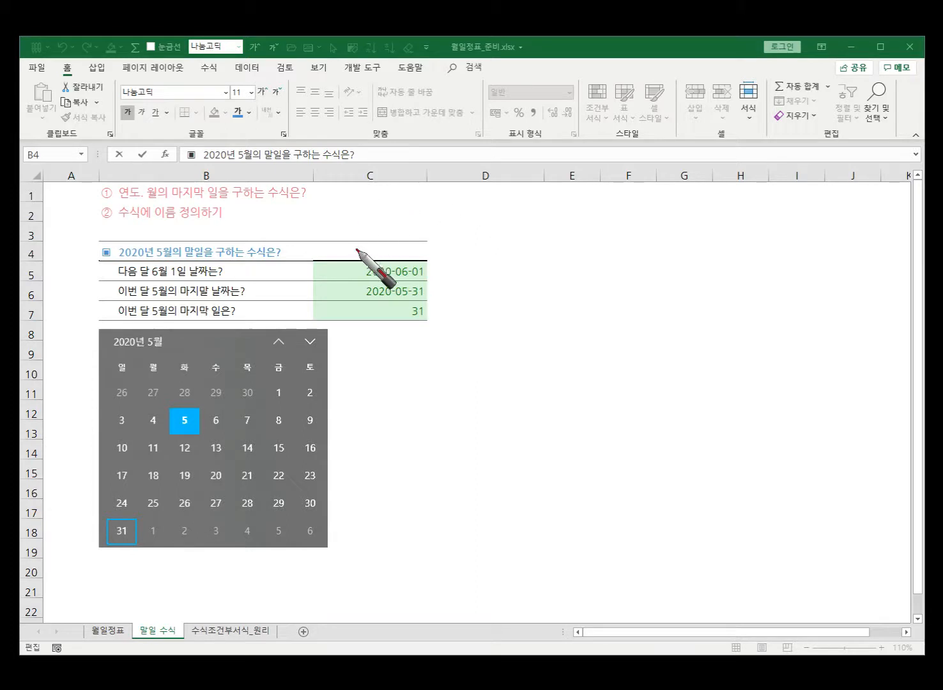
{"action": "key", "text": "Escape"}
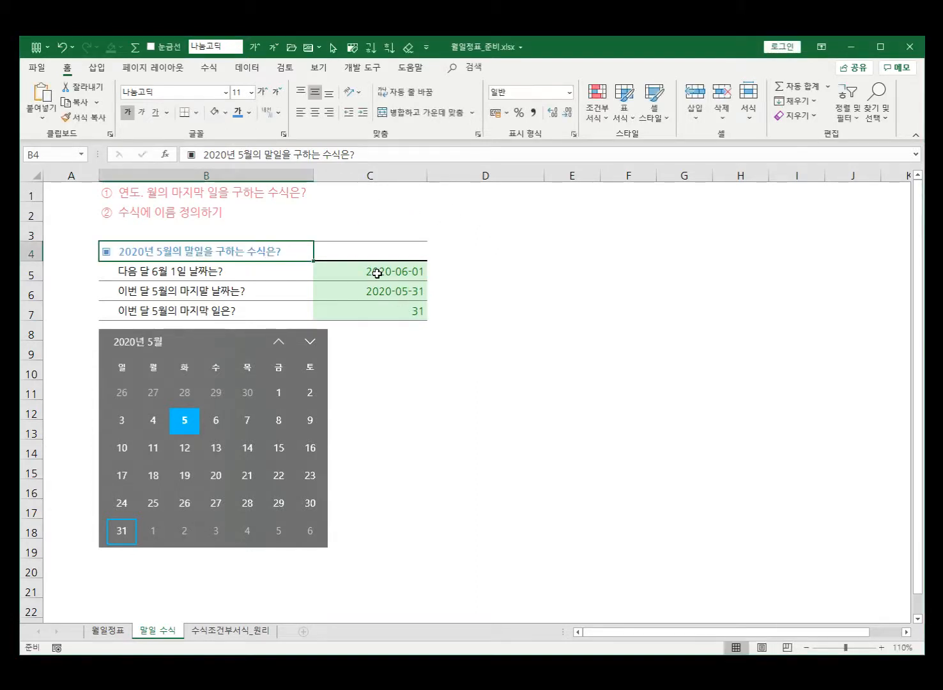
Examine the formulas in C5, C6 and C7 for next month's first date, this month's last date and its last day
{"action": "left_click", "coordinate": [377, 273]}
{"action": "double_click", "coordinate": [377, 272]}
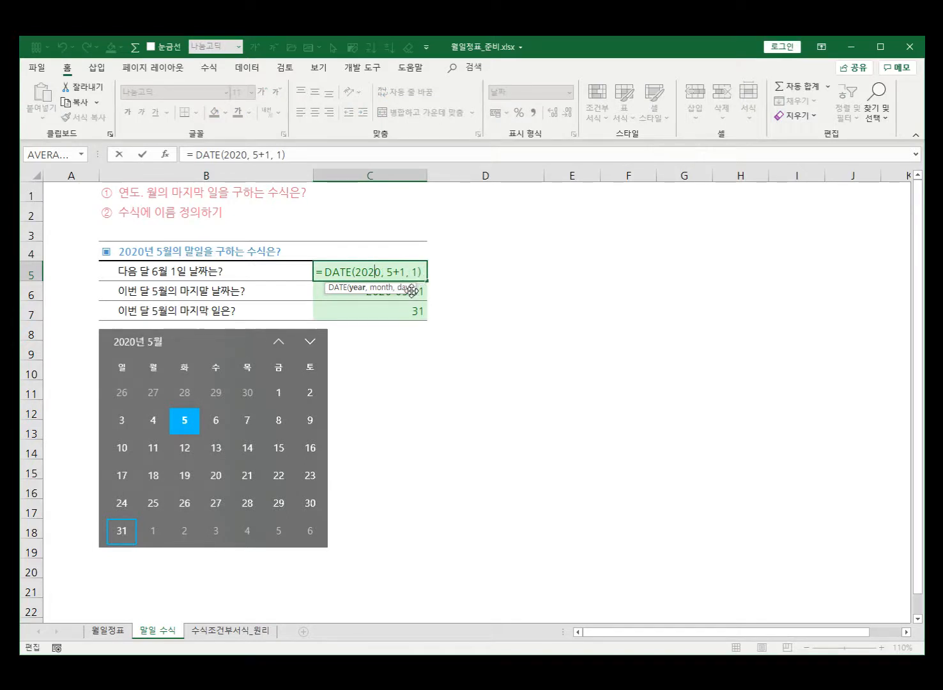
{"action": "left_click", "coordinate": [387, 293]}
{"action": "double_click", "coordinate": [380, 291]}
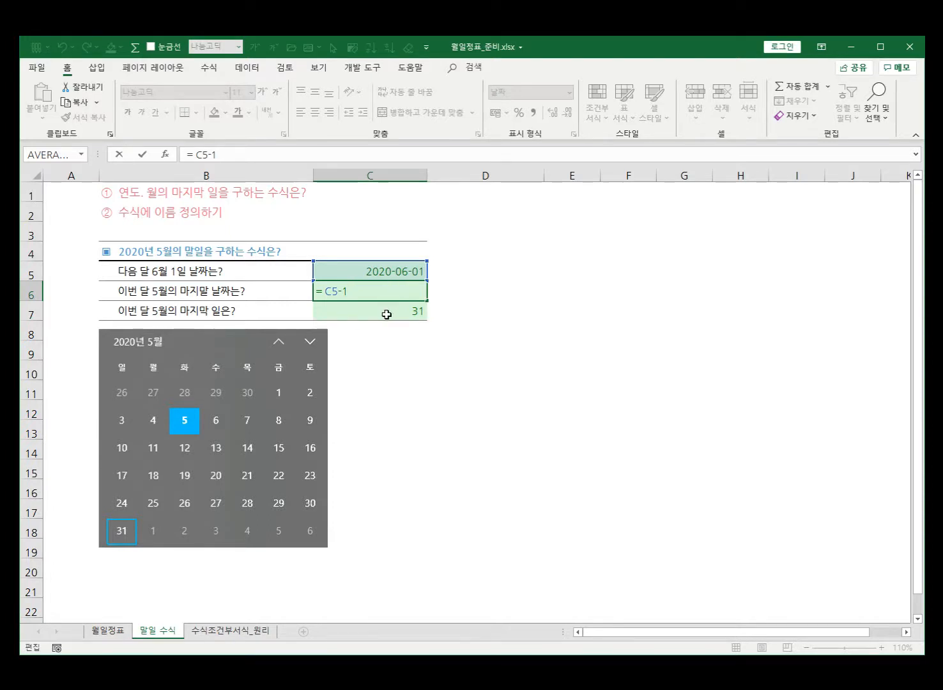
{"action": "key", "text": "Return"}
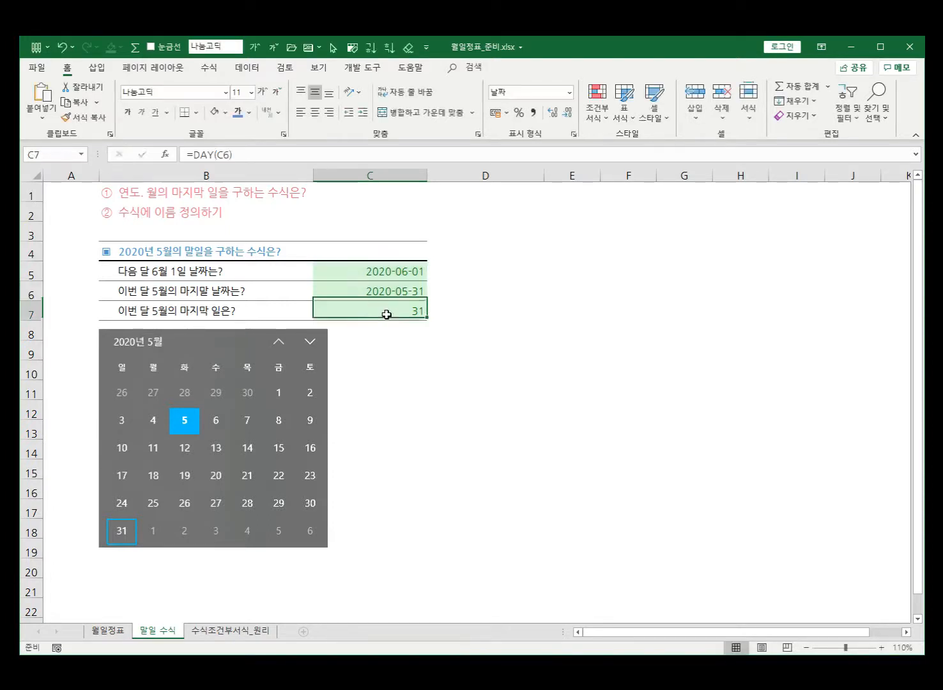
{"action": "double_click", "coordinate": [387, 315]}
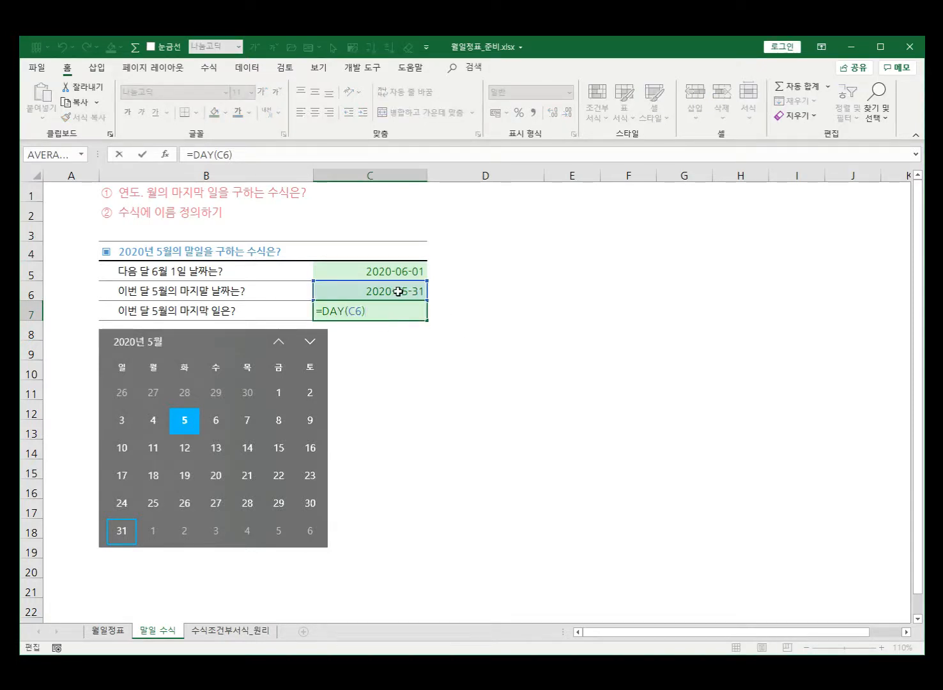
{"action": "key", "text": "ctrl+Return"}
Change the font color of C1:C2 to a darker theme blue
{"action": "left_click", "coordinate": [353, 189]}
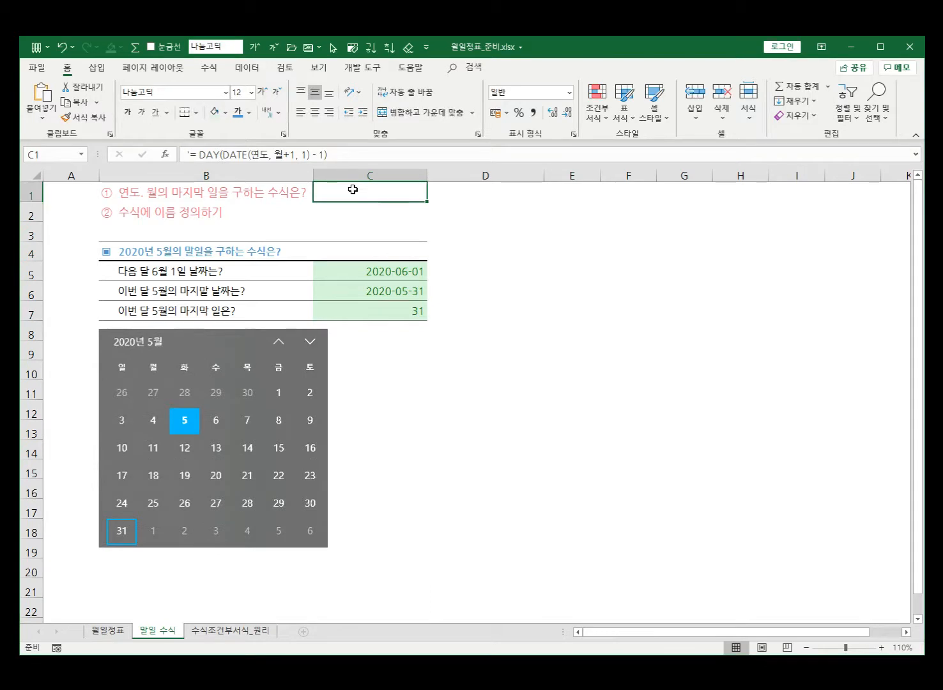
{"action": "left_click_drag", "start_coordinate": [353, 202], "coordinate": [353, 213]}
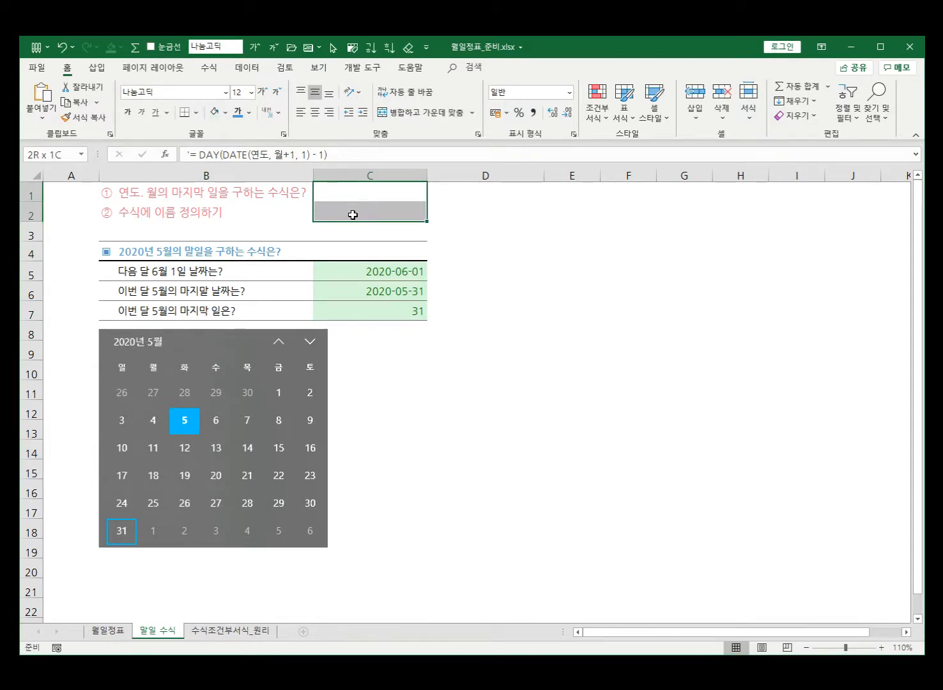
{"action": "left_click", "coordinate": [250, 113]}
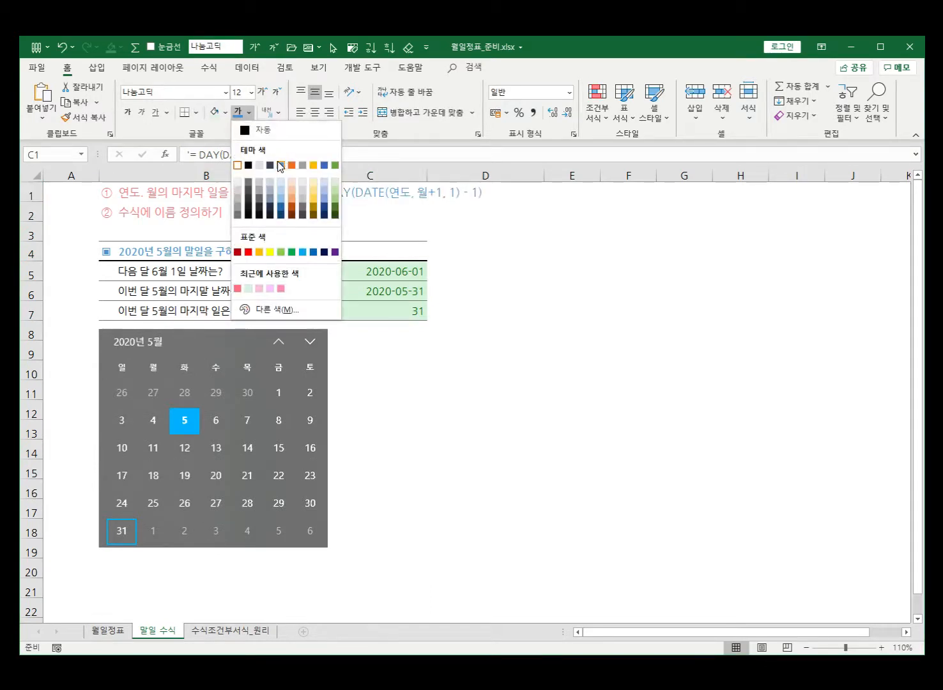
{"action": "left_click", "coordinate": [281, 207]}
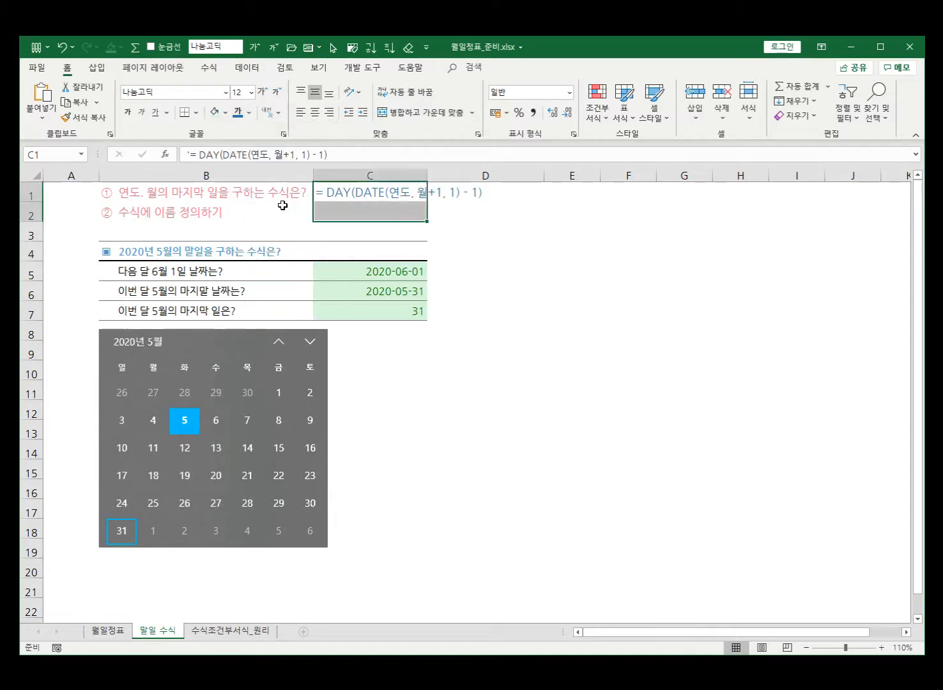
{"action": "left_click", "coordinate": [516, 271]}
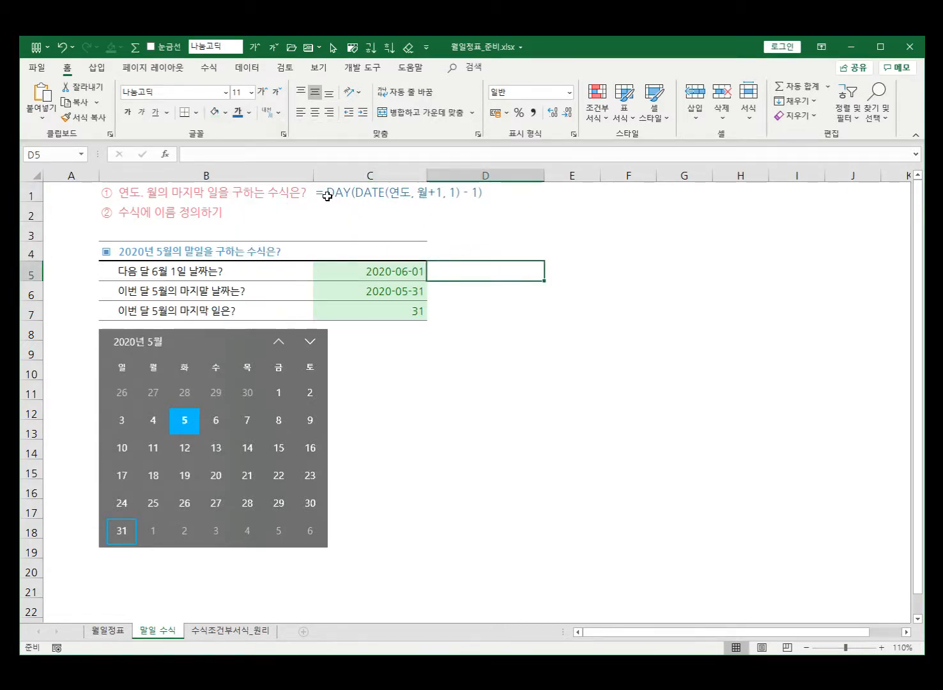
Examine the DATE(연도, 월+1, 1) part of the formula text in C1
{"action": "double_click", "coordinate": [359, 194]}
{"action": "left_click_drag", "start_coordinate": [359, 193], "coordinate": [461, 189]}
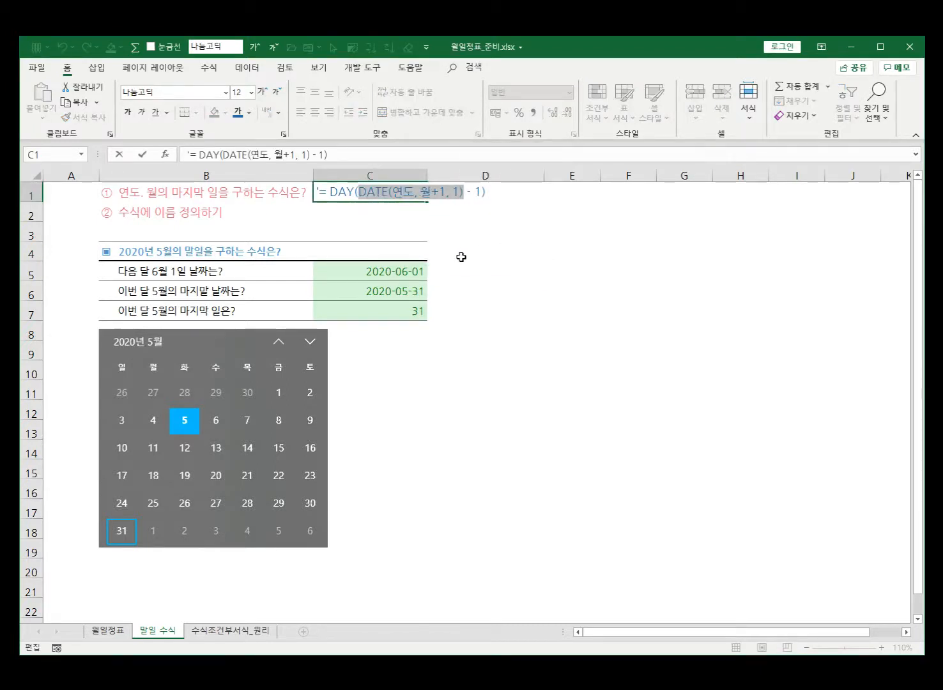
{"action": "key", "text": "Escape"}
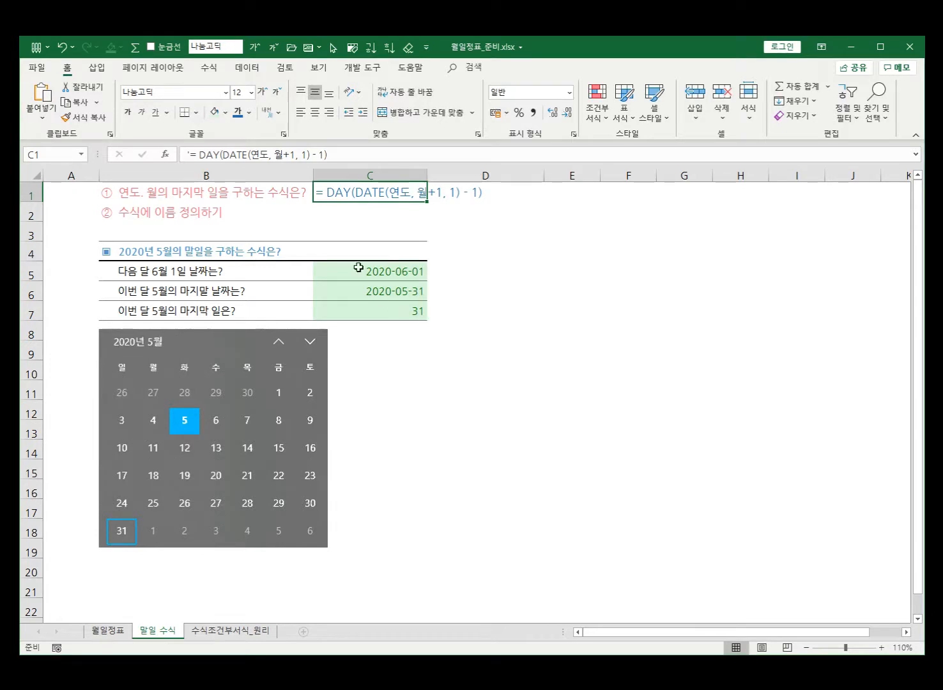
Examine the month-end formula text in cell C1 of the 말일 수식 sheet
{"action": "left_click", "coordinate": [507, 312]}
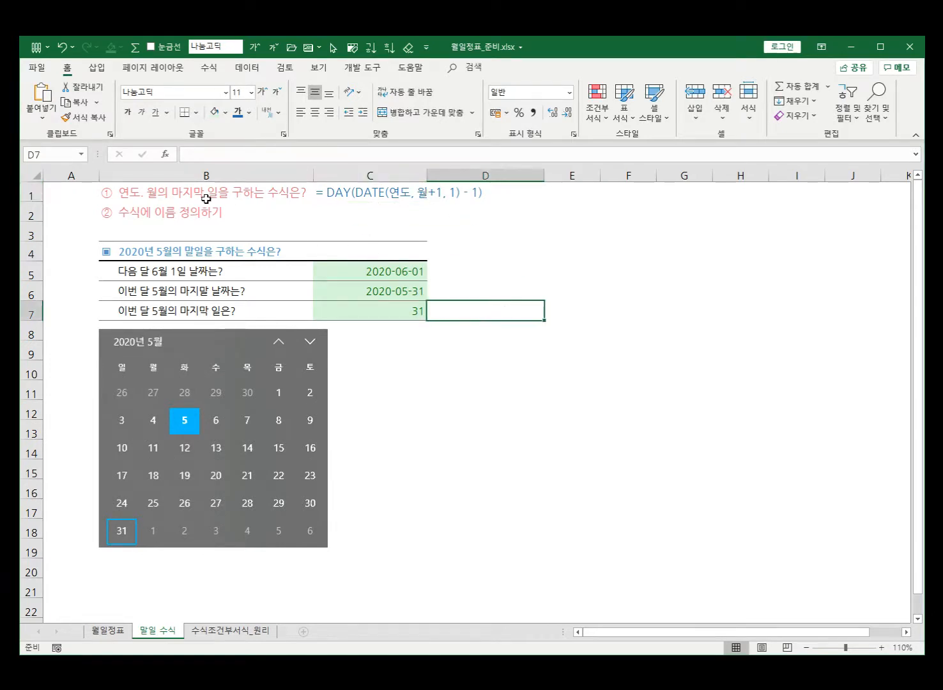
{"action": "left_click", "coordinate": [318, 191]}
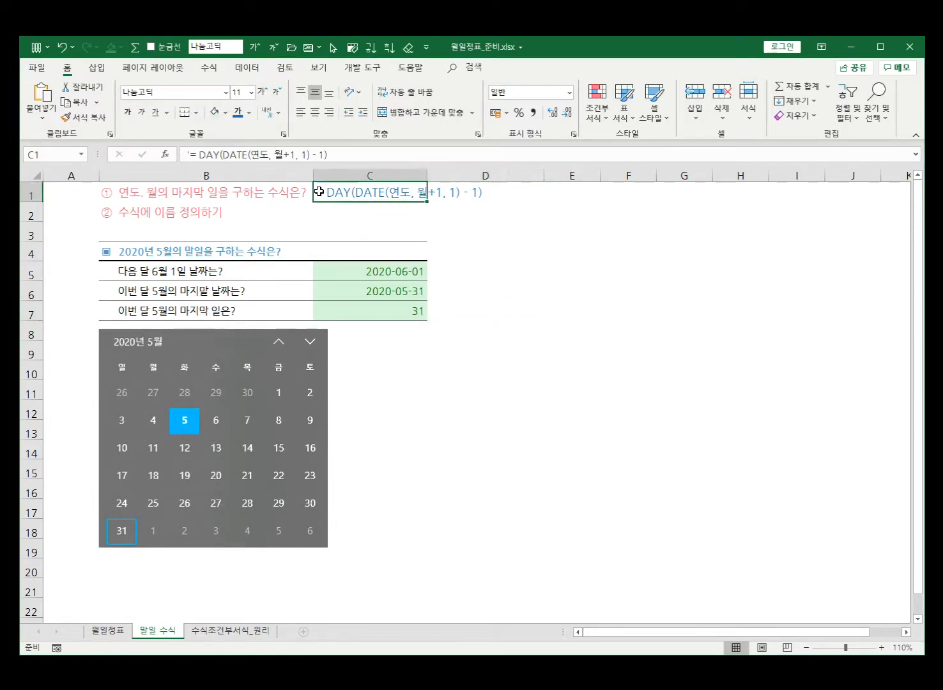
{"action": "left_click", "coordinate": [341, 153]}
{"action": "left_click_drag", "start_coordinate": [341, 153], "coordinate": [131, 152]}
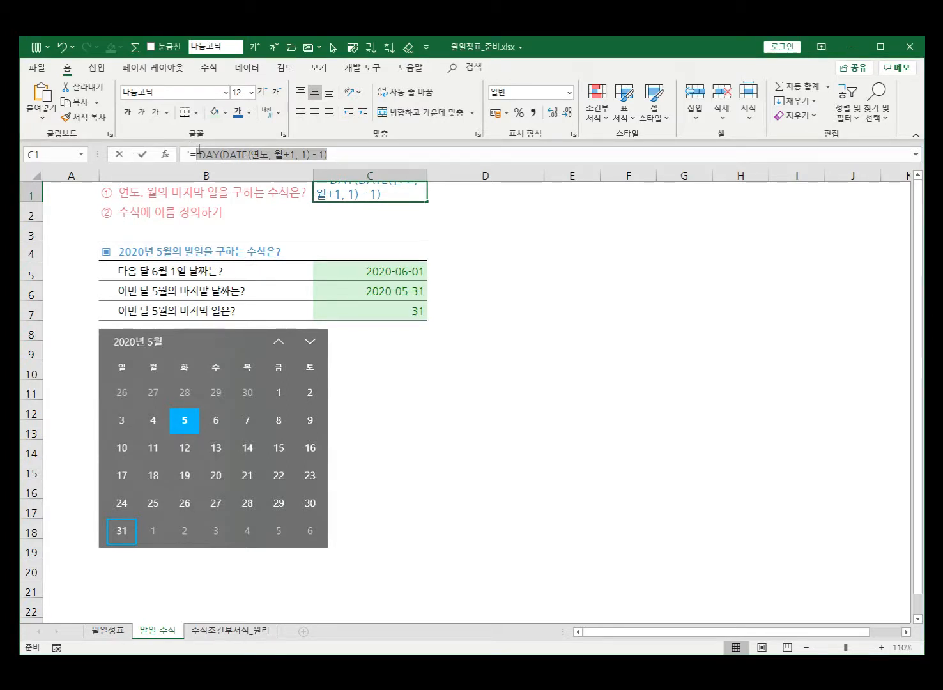
{"action": "left_click_drag", "start_coordinate": [199, 153], "coordinate": [319, 158]}
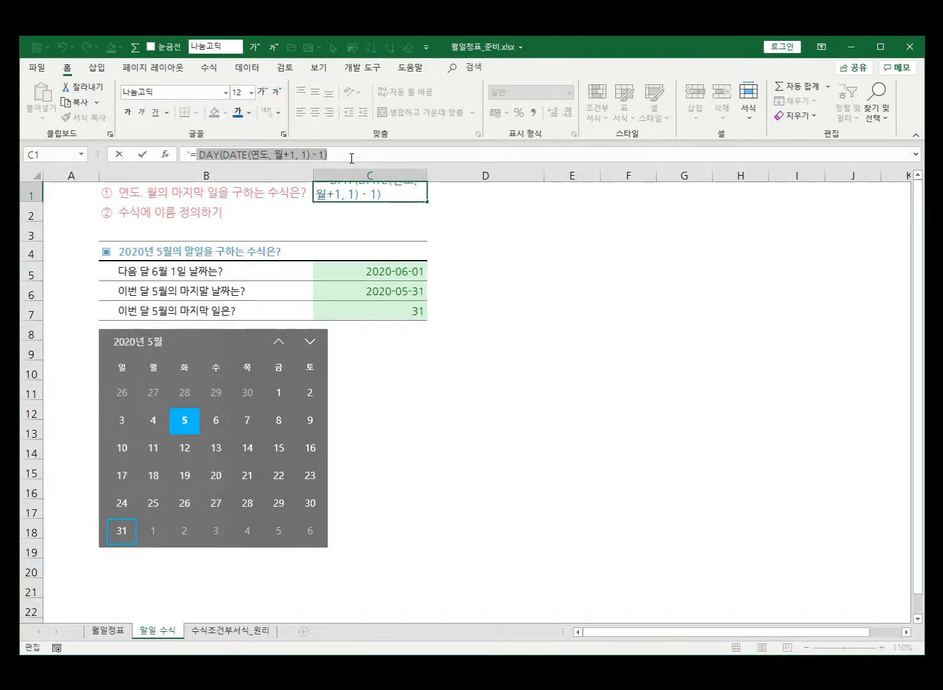
{"action": "left_click", "coordinate": [350, 153]}
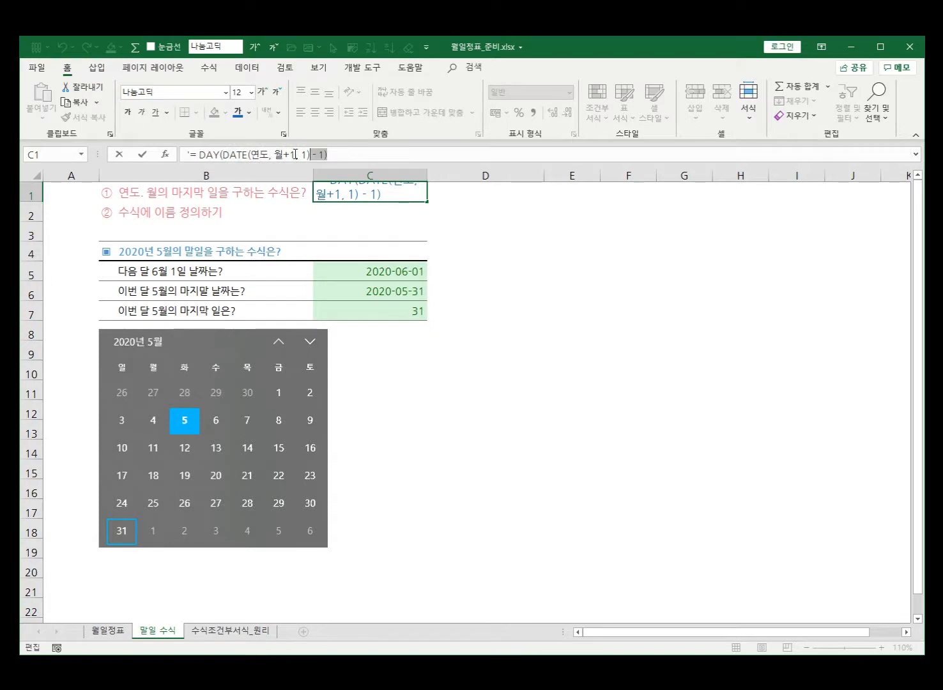
{"action": "left_click_drag", "start_coordinate": [295, 154], "coordinate": [188, 155]}
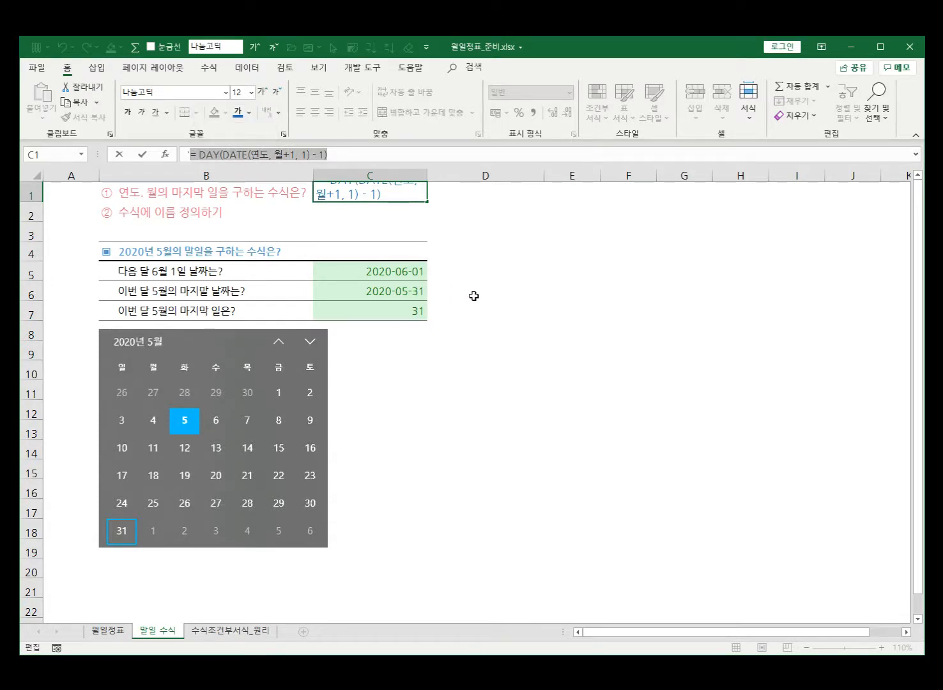
{"action": "key", "text": "Escape"}
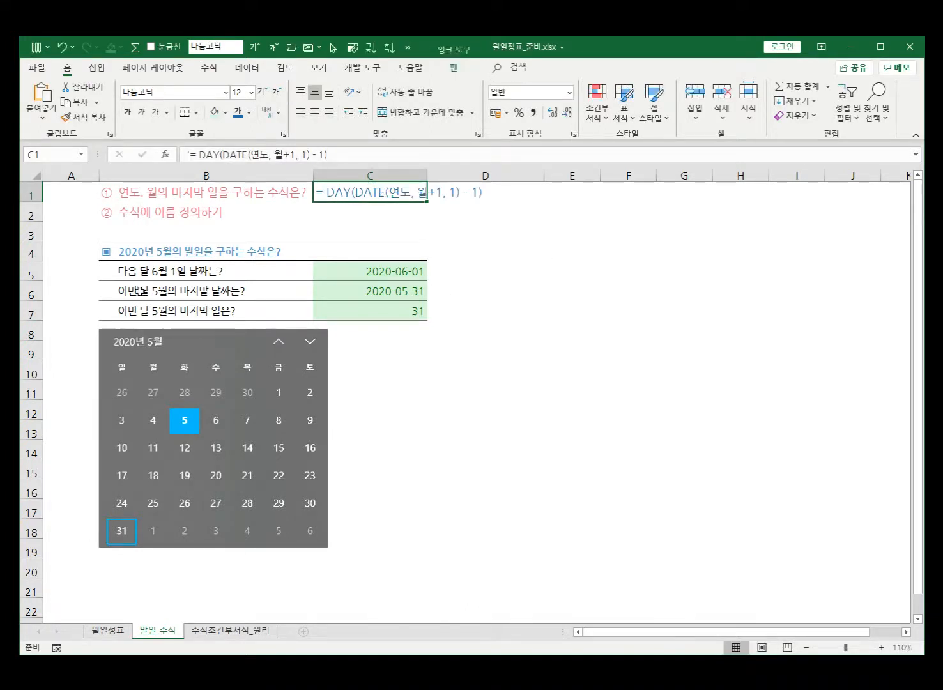
{"action": "key", "text": "F2"}
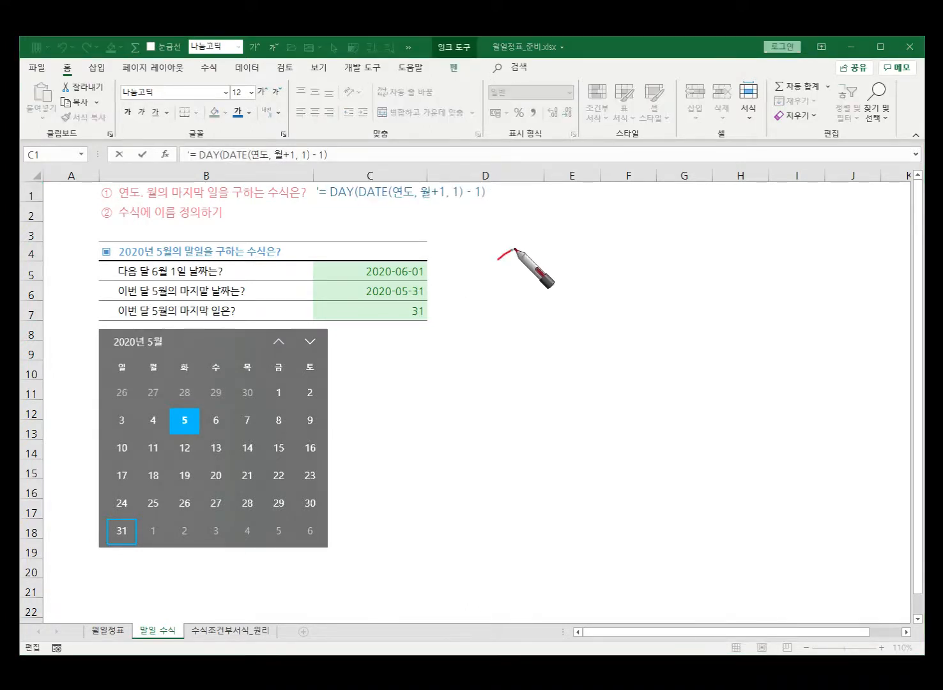
{"action": "mouse_move", "coordinate": [500, 247]}
{"action": "left_mouse_down"}
{"action": "mouse_move", "coordinate": [530, 252]}
{"action": "mouse_move", "coordinate": [518, 246]}
{"action": "mouse_move", "coordinate": [543, 237]}
{"action": "mouse_move", "coordinate": [581, 243]}
{"action": "mouse_move", "coordinate": [574, 267]}
{"action": "left_mouse_up"}
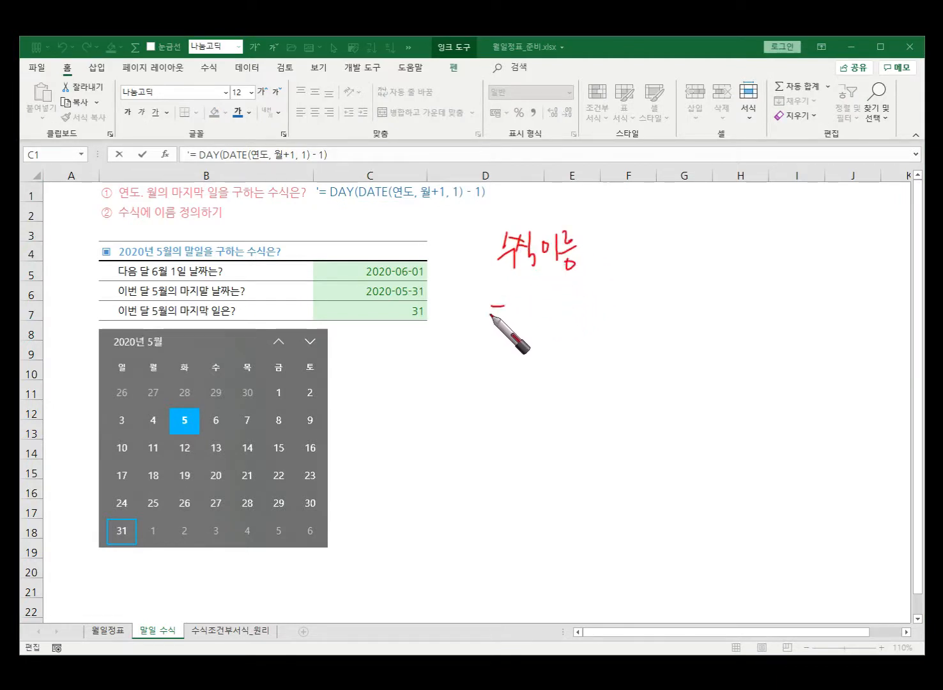
{"action": "left_click_drag", "start_coordinate": [491, 310], "coordinate": [511, 309]}
{"action": "left_click_drag", "start_coordinate": [501, 296], "coordinate": [500, 324]}
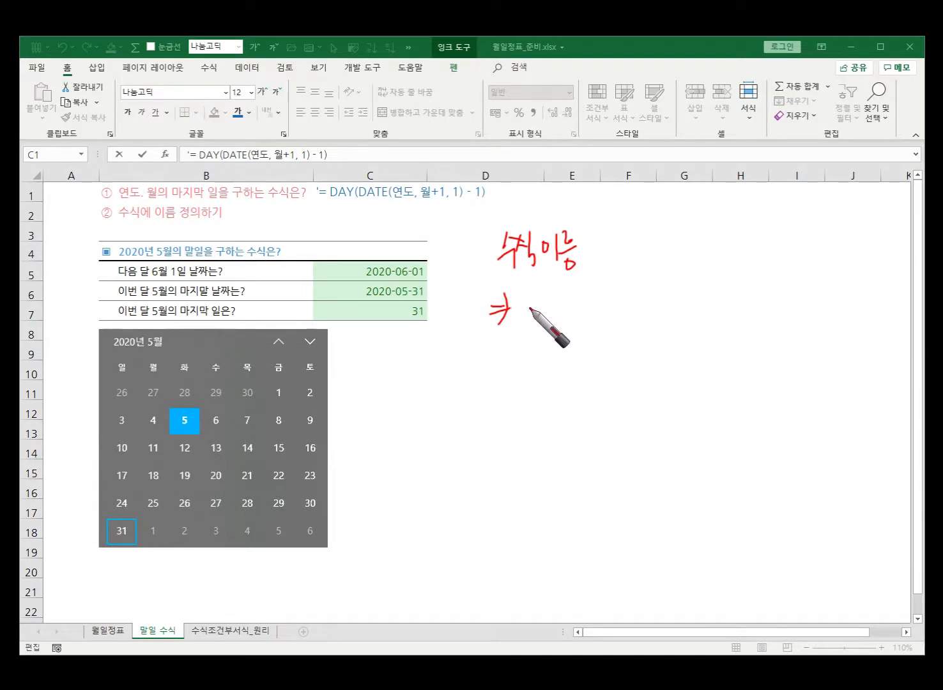
{"action": "mouse_move", "coordinate": [529, 298]}
{"action": "left_mouse_down"}
{"action": "mouse_move", "coordinate": [525, 311]}
{"action": "mouse_move", "coordinate": [575, 321]}
{"action": "mouse_move", "coordinate": [642, 316]}
{"action": "mouse_move", "coordinate": [734, 288]}
{"action": "mouse_move", "coordinate": [742, 309]}
{"action": "mouse_move", "coordinate": [793, 285]}
{"action": "mouse_move", "coordinate": [815, 287]}
{"action": "mouse_move", "coordinate": [831, 305]}
{"action": "left_mouse_up"}
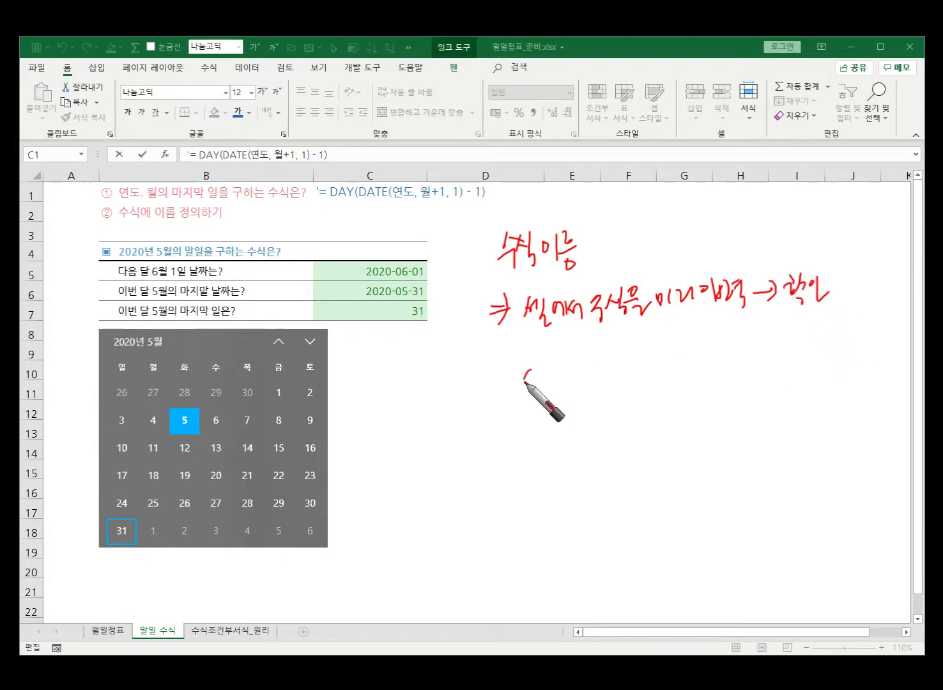
{"action": "left_click_drag", "start_coordinate": [529, 369], "coordinate": [528, 370]}
{"action": "mouse_move", "coordinate": [547, 362]}
{"action": "left_mouse_down"}
{"action": "mouse_move", "coordinate": [548, 414]}
{"action": "mouse_move", "coordinate": [568, 381]}
{"action": "mouse_move", "coordinate": [595, 374]}
{"action": "mouse_move", "coordinate": [622, 376]}
{"action": "mouse_move", "coordinate": [616, 416]}
{"action": "left_mouse_up"}
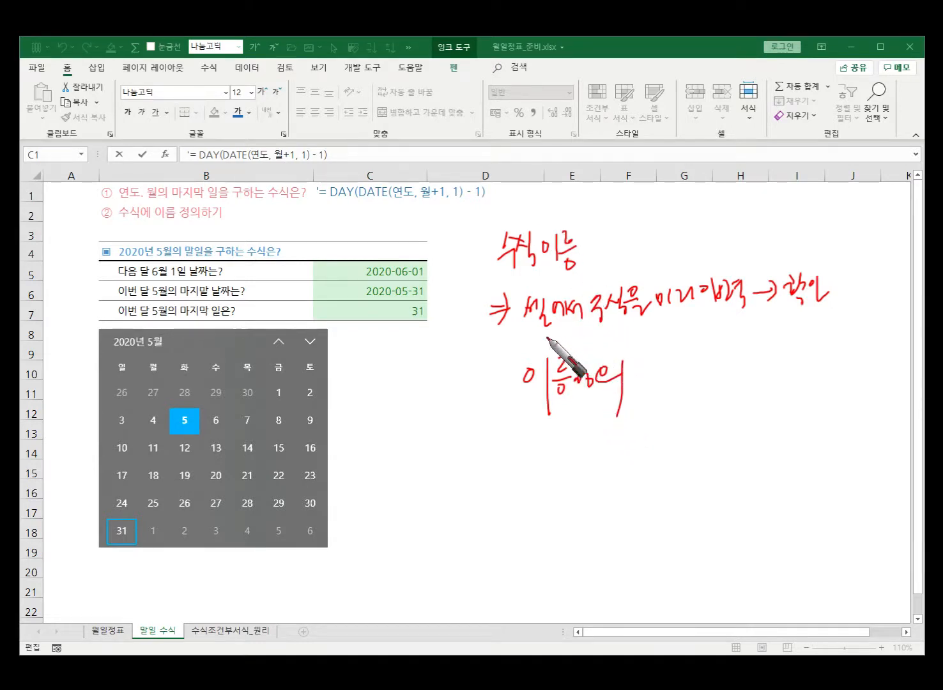
{"action": "left_click_drag", "start_coordinate": [524, 337], "coordinate": [753, 319]}
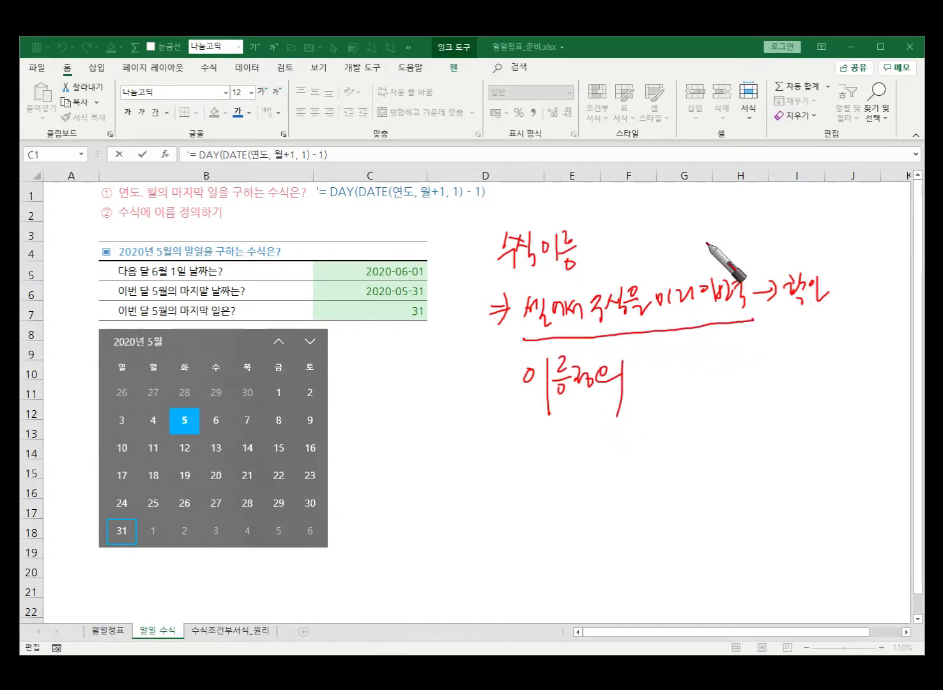
{"action": "mouse_move", "coordinate": [525, 345]}
{"action": "left_mouse_down"}
{"action": "mouse_move", "coordinate": [525, 308]}
{"action": "mouse_move", "coordinate": [688, 267]}
{"action": "mouse_move", "coordinate": [752, 326]}
{"action": "left_mouse_up"}
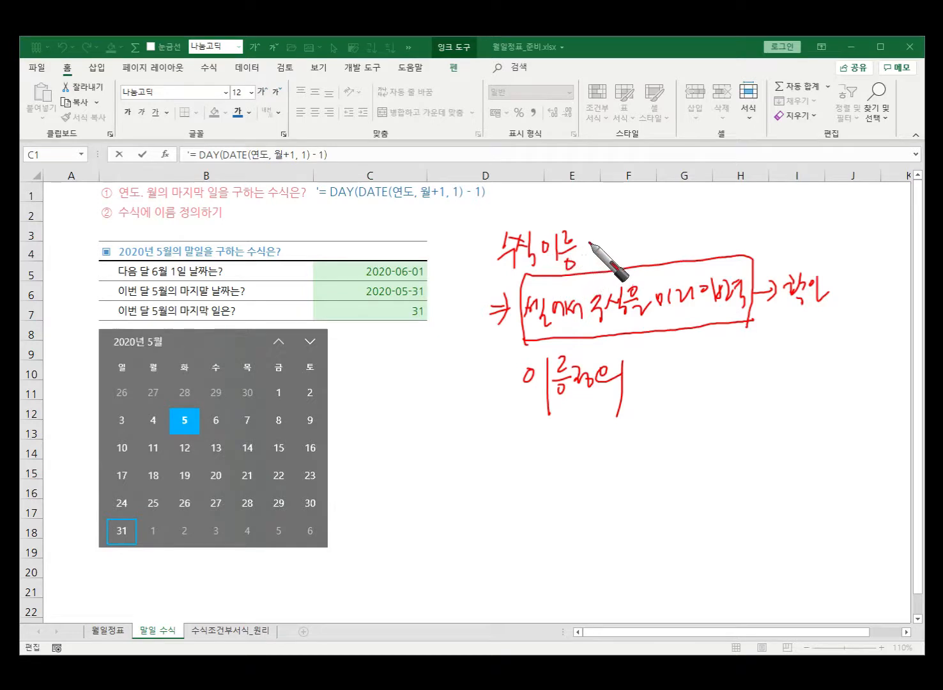
{"action": "mouse_move", "coordinate": [588, 241]}
{"action": "left_mouse_down"}
{"action": "mouse_move", "coordinate": [488, 234]}
{"action": "mouse_move", "coordinate": [576, 242]}
{"action": "left_mouse_up"}
{"action": "mouse_move", "coordinate": [521, 274]}
{"action": "left_mouse_down"}
{"action": "mouse_move", "coordinate": [528, 308]}
{"action": "mouse_move", "coordinate": [600, 342]}
{"action": "mouse_move", "coordinate": [754, 259]}
{"action": "mouse_move", "coordinate": [522, 276]}
{"action": "left_mouse_up"}
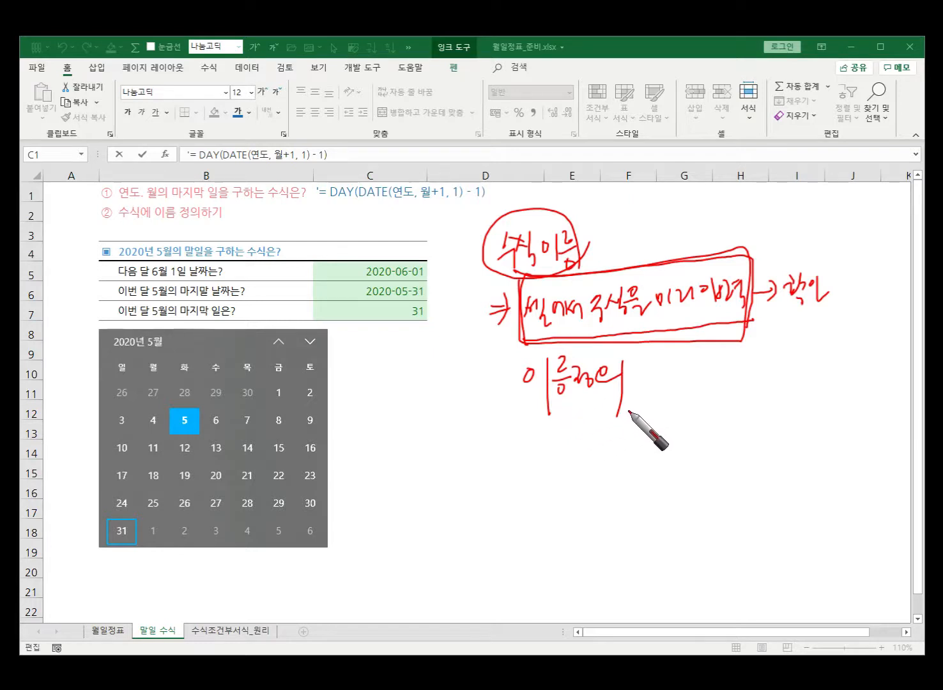
{"action": "left_click_drag", "start_coordinate": [470, 386], "coordinate": [484, 385]}
{"action": "left_click_drag", "start_coordinate": [471, 393], "coordinate": [484, 392]}
{"action": "left_click_drag", "start_coordinate": [482, 380], "coordinate": [487, 398]}
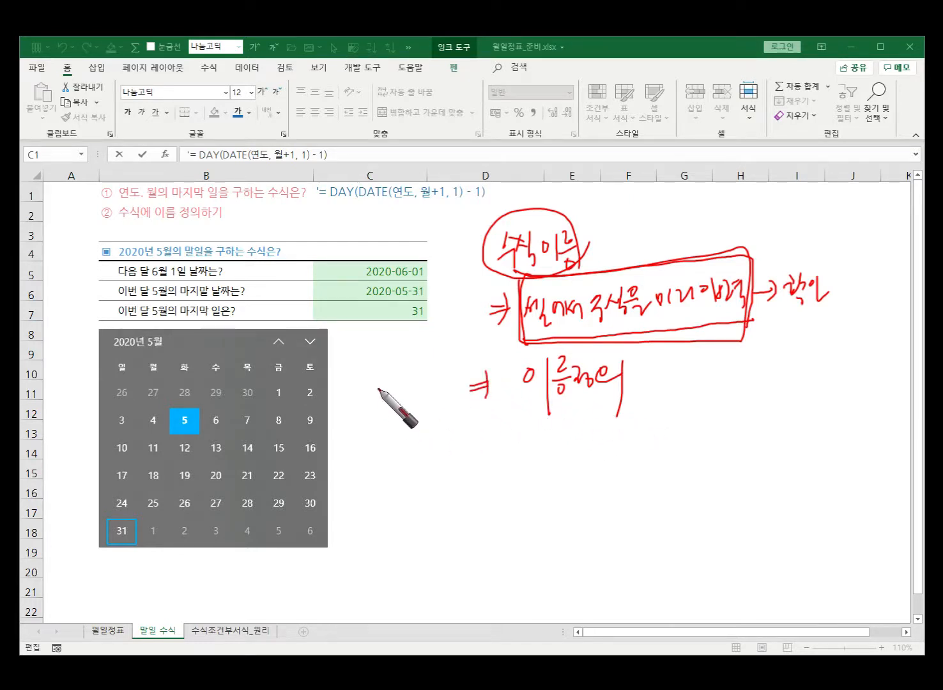
{"action": "mouse_move", "coordinate": [378, 385]}
{"action": "left_mouse_down"}
{"action": "mouse_move", "coordinate": [380, 410]}
{"action": "mouse_move", "coordinate": [400, 383]}
{"action": "mouse_move", "coordinate": [429, 395]}
{"action": "mouse_move", "coordinate": [423, 408]}
{"action": "mouse_move", "coordinate": [451, 415]}
{"action": "mouse_move", "coordinate": [459, 396]}
{"action": "left_mouse_up"}
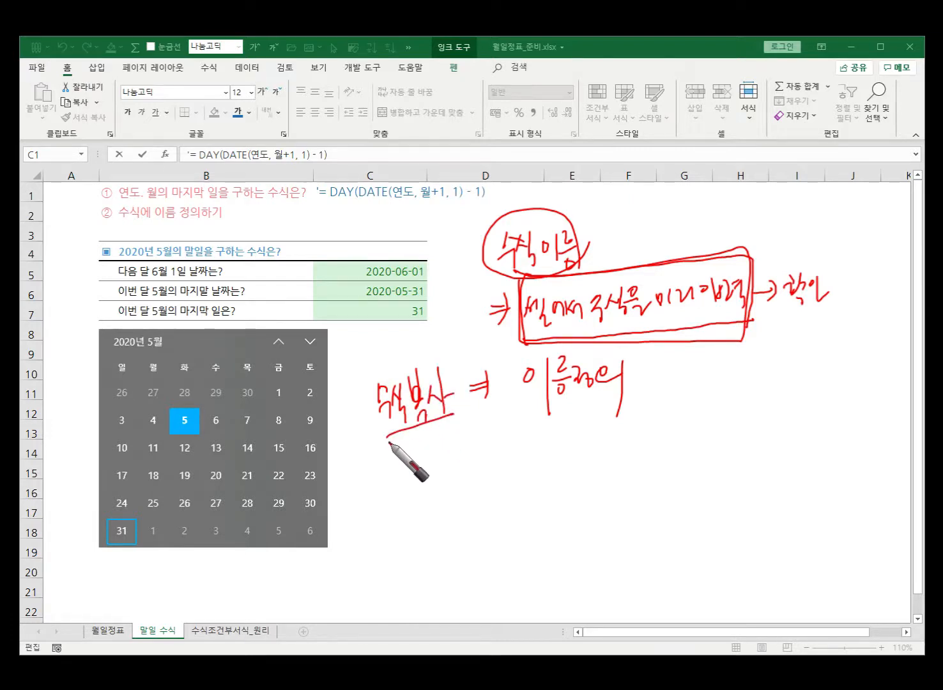
{"action": "left_click_drag", "start_coordinate": [386, 431], "coordinate": [453, 424]}
{"action": "left_click_drag", "start_coordinate": [380, 443], "coordinate": [454, 433]}
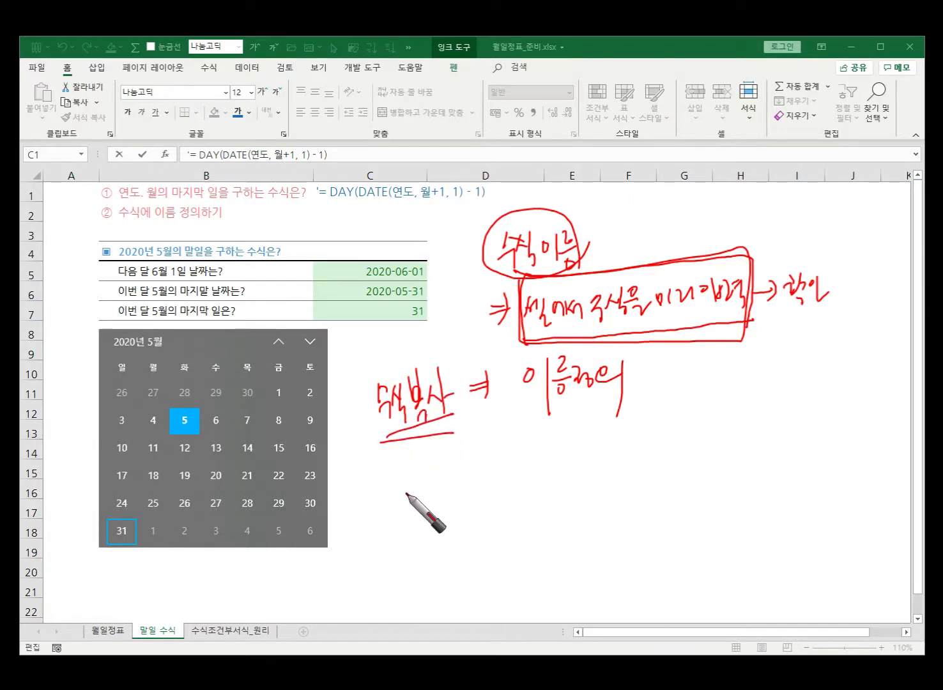
{"action": "key", "text": "e"}
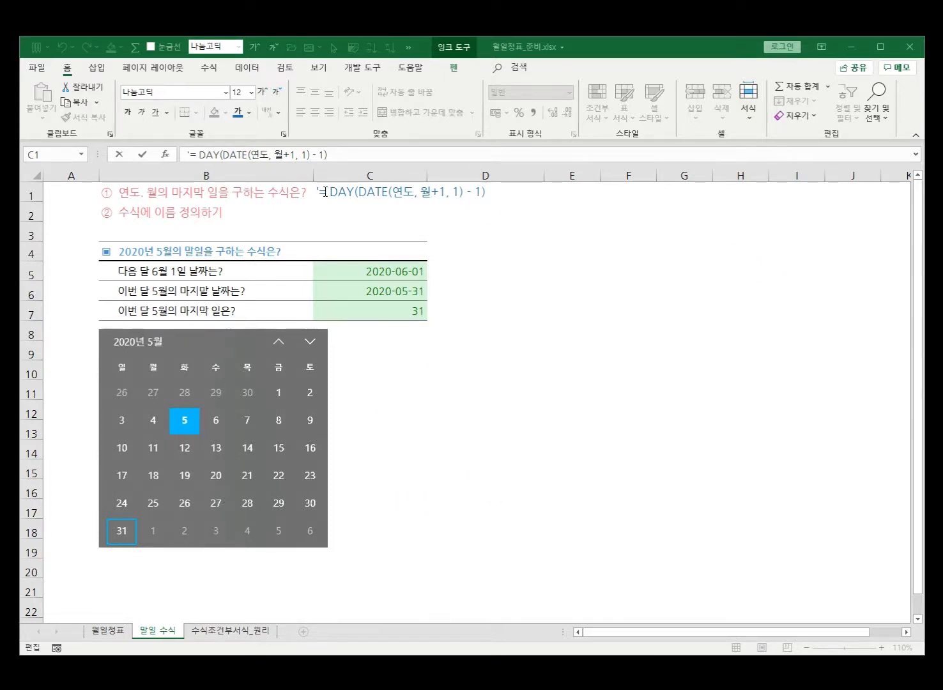
Copy the formula text = DAY(DATE(연도, 월+1, 1) - 1) from cell C1 without its leading apostrophe
{"action": "key", "text": "Escape"}
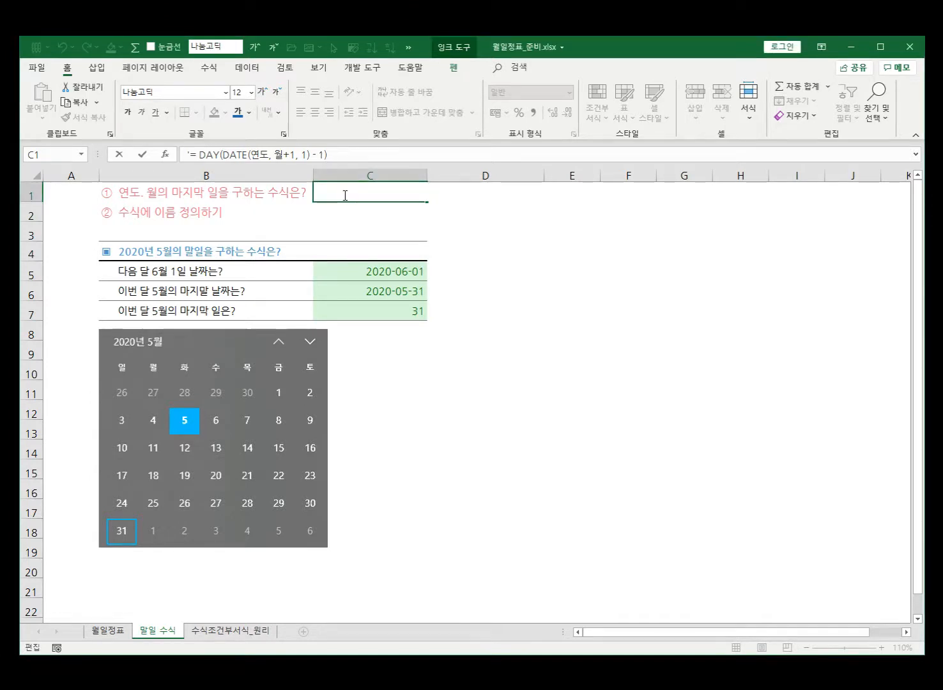
{"action": "left_click", "coordinate": [333, 154]}
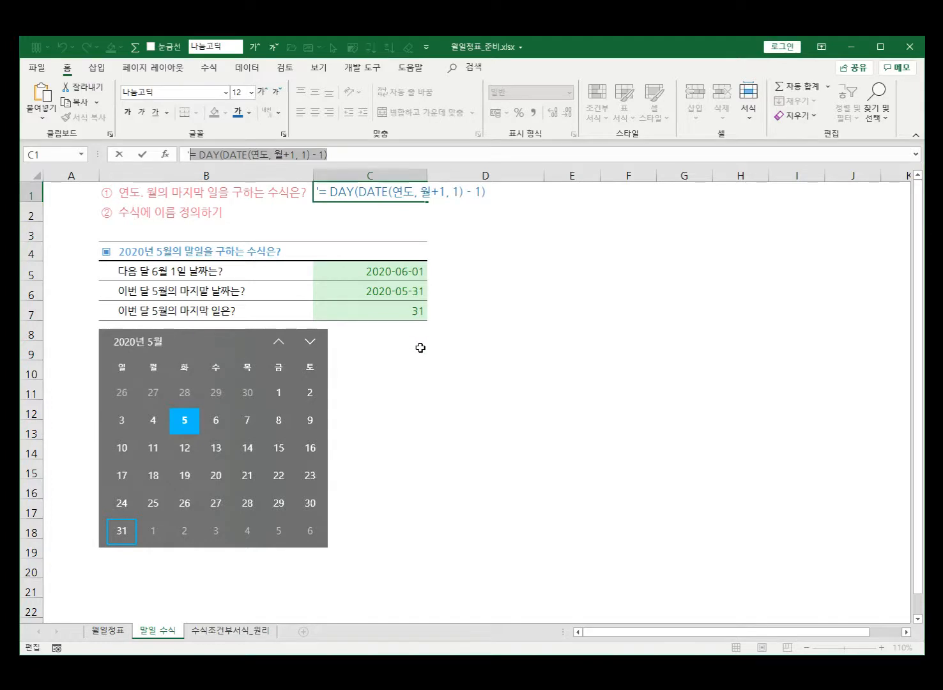
{"action": "key", "text": "Escape"}
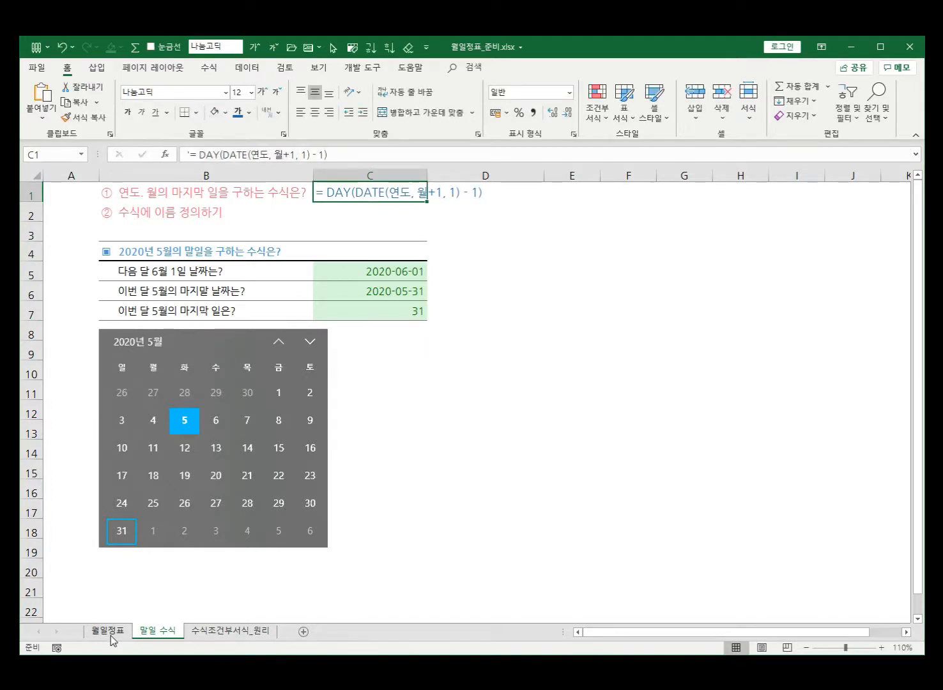
On the 월일정표 sheet, start defining a new workbook-scope name 말일 and clear its default cell reference
{"action": "left_click", "coordinate": [108, 631]}
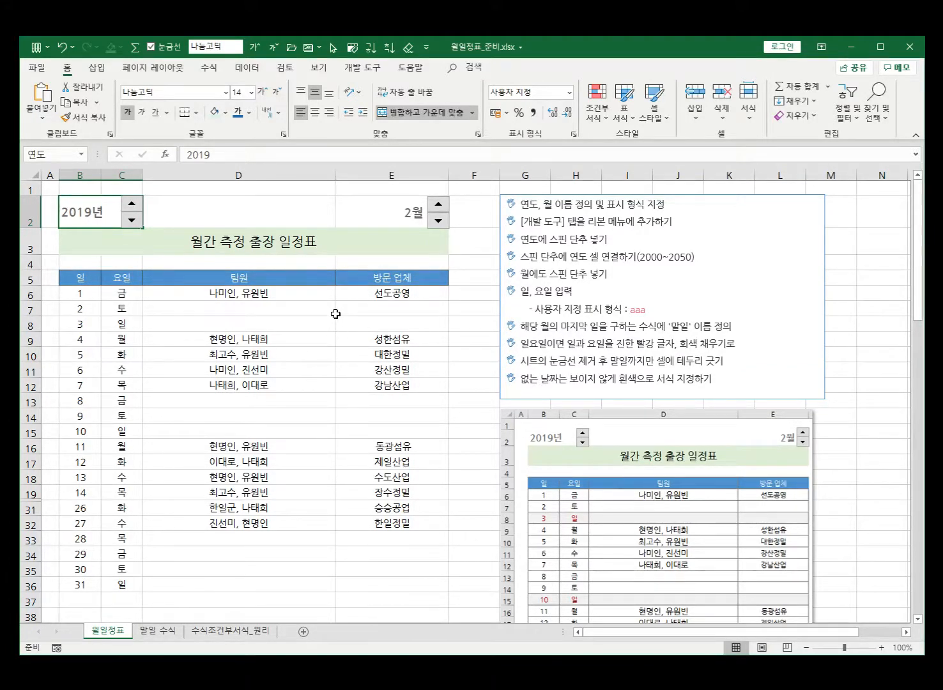
{"action": "left_click", "coordinate": [210, 66]}
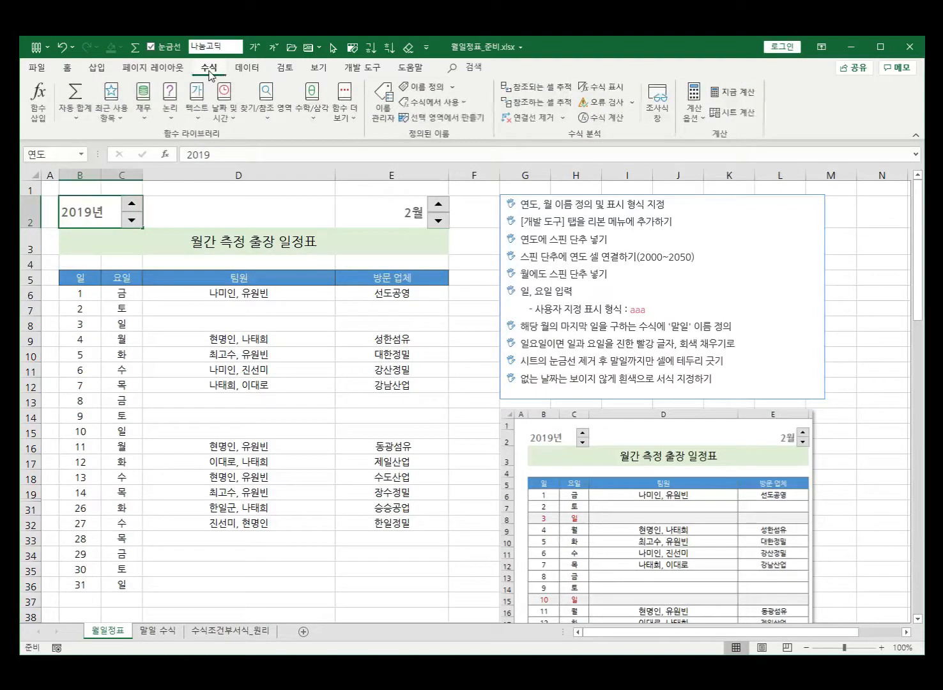
{"action": "left_click", "coordinate": [427, 88]}
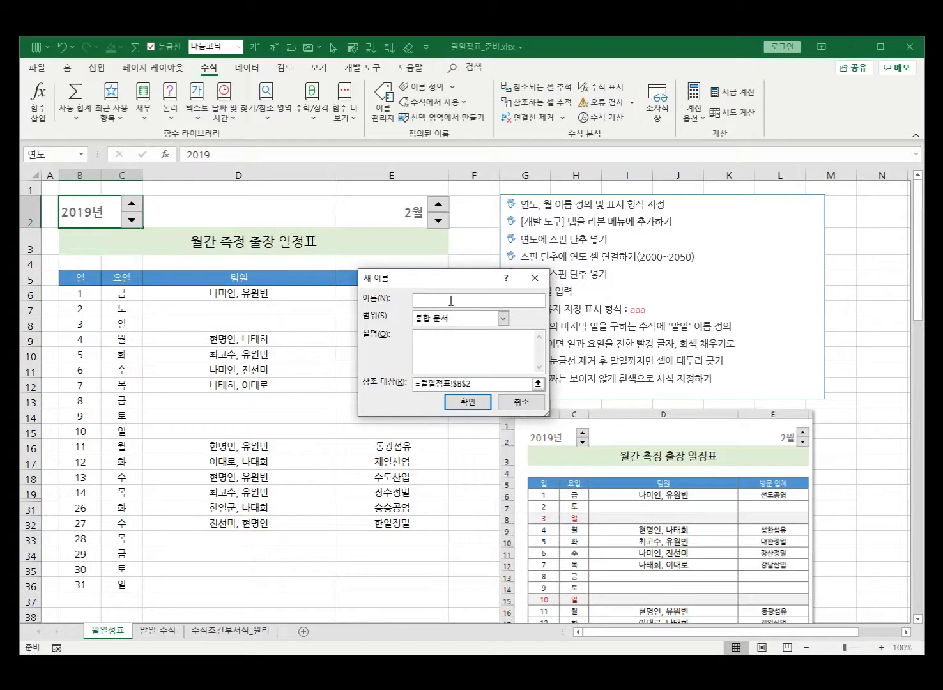
{"action": "type", "text": "ㅇ월ㅇ"}
{"action": "left_click_drag", "start_coordinate": [465, 281], "coordinate": [474, 271]}
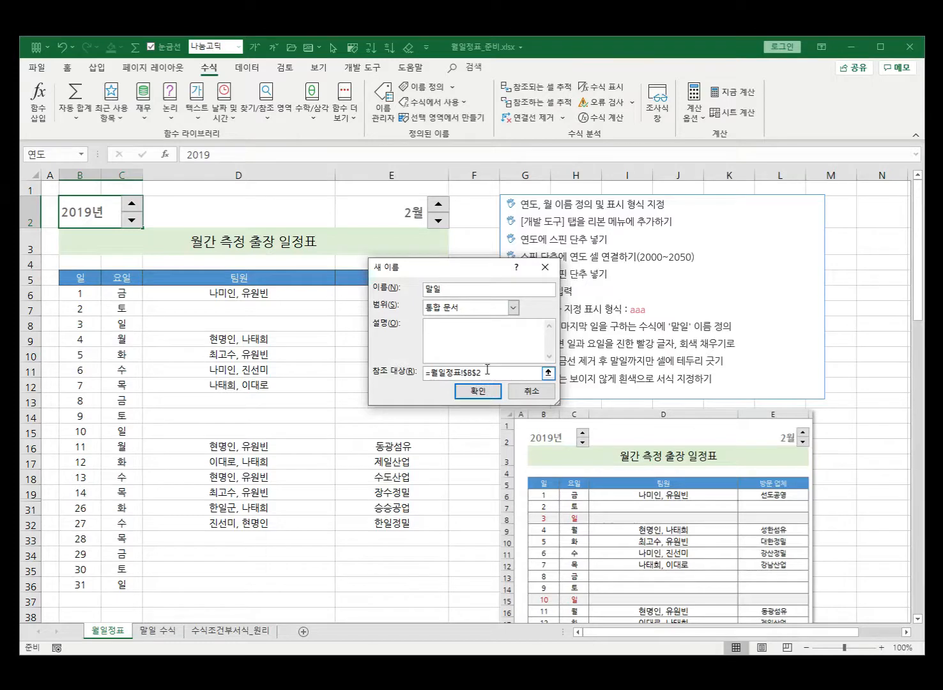
{"action": "left_click_drag", "start_coordinate": [487, 369], "coordinate": [424, 372]}
{"action": "key", "text": "BackSpace"}
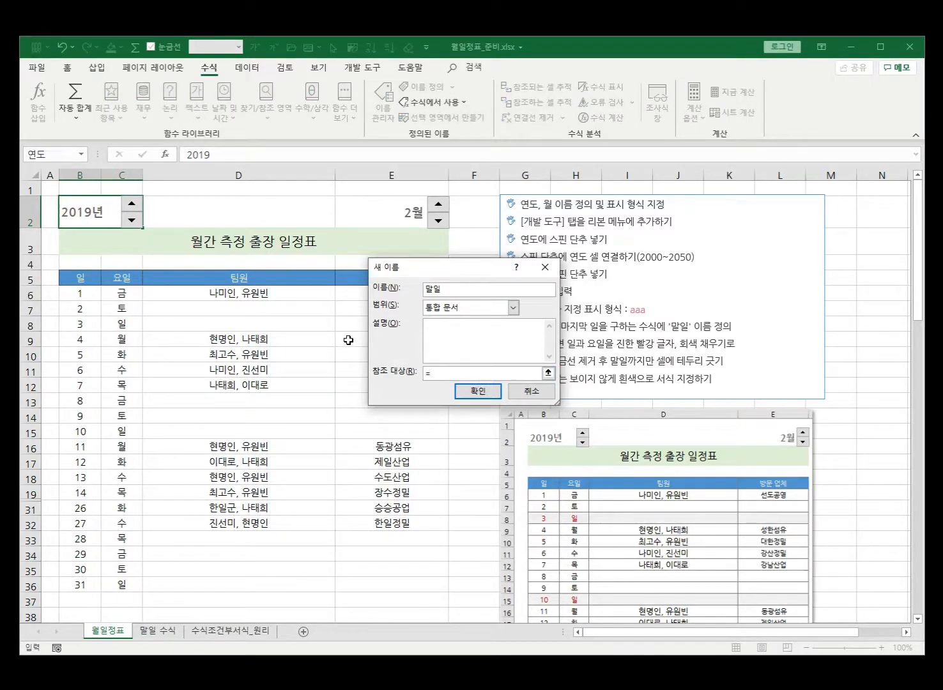
{"action": "type", "text": "=day(date+"}
{"action": "key", "text": "Left"}
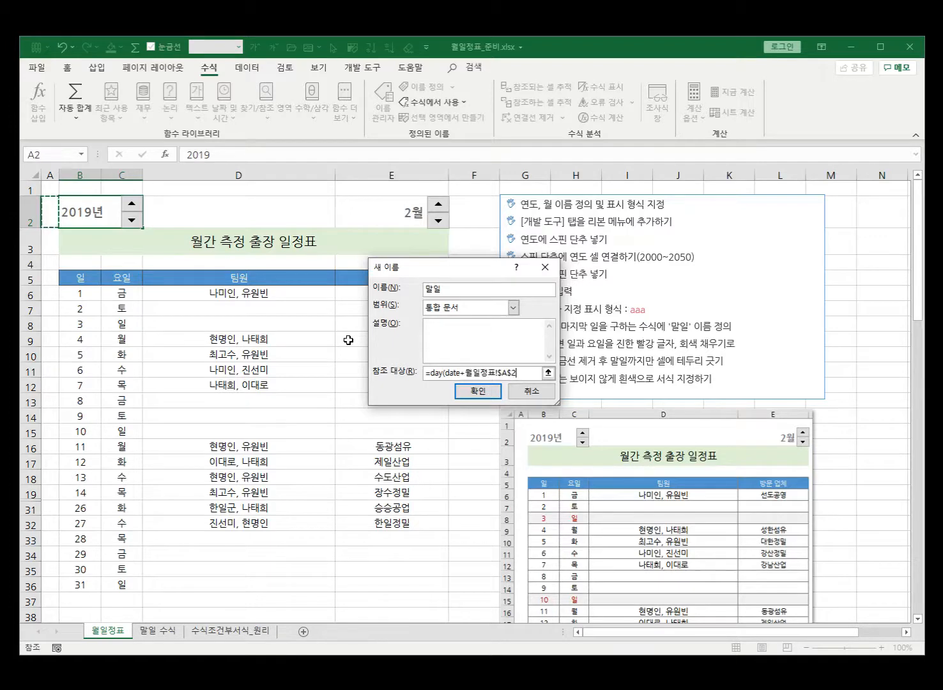
{"action": "key", "text": "Right"}
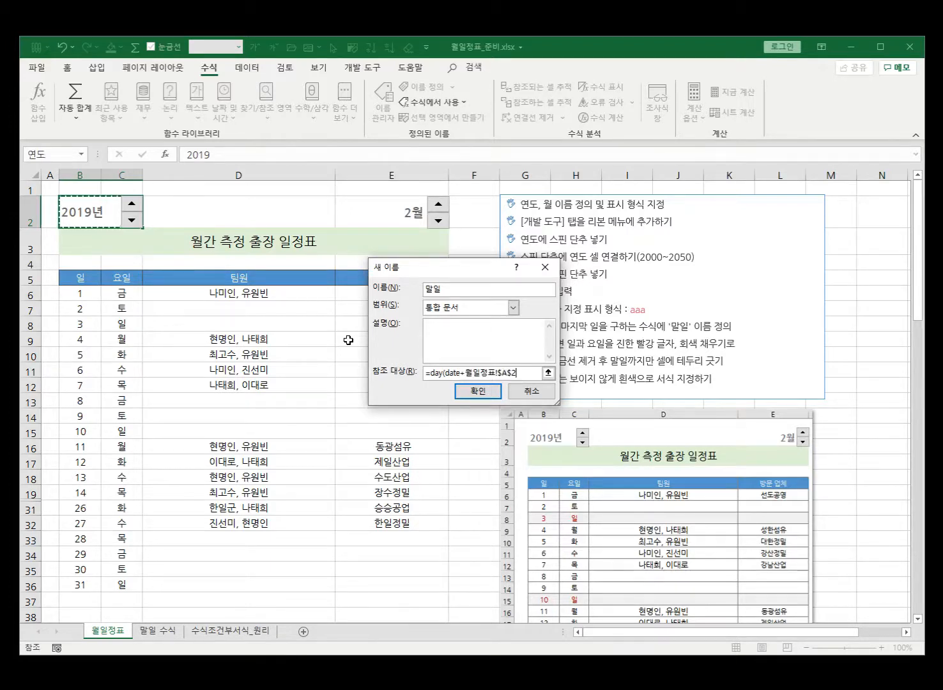
{"action": "key", "text": "Left"}
{"action": "key", "text": "Right"}
{"action": "key", "text": "Left"}
{"action": "key", "text": "Right"}
{"action": "key", "text": "Left"}
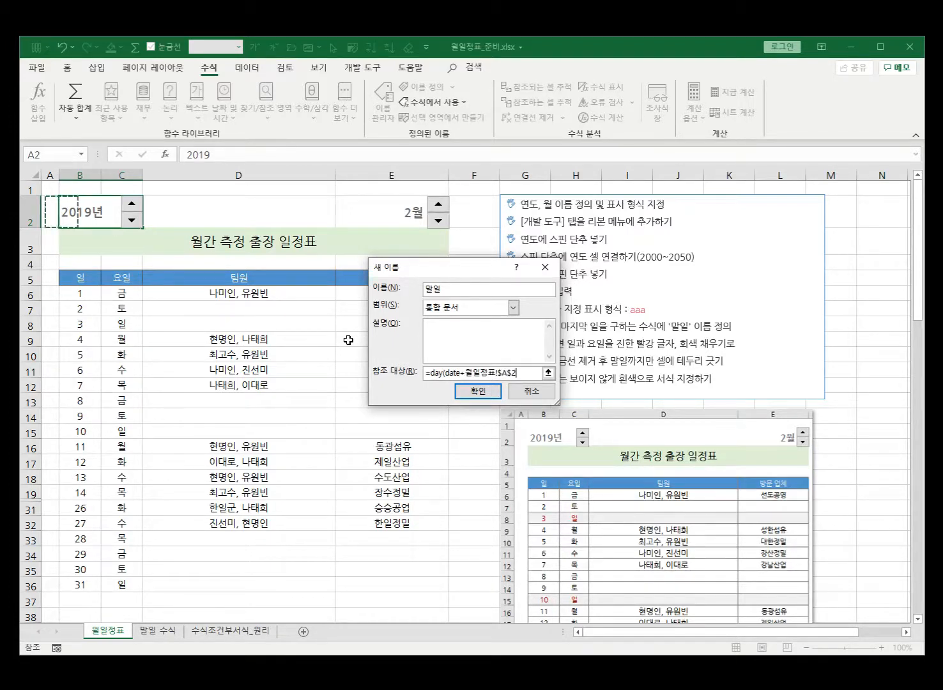
{"action": "key", "text": "Right"}
{"action": "key", "text": "Left"}
{"action": "key", "text": "Right"}
{"action": "key", "text": "Left"}
{"action": "key", "text": "Right"}
{"action": "key", "text": "Left"}
{"action": "key", "text": "Right"}
{"action": "key", "text": "BackSpace"}
{"action": "key", "text": "BackSpace"}
{"action": "key", "text": "BackSpace"}
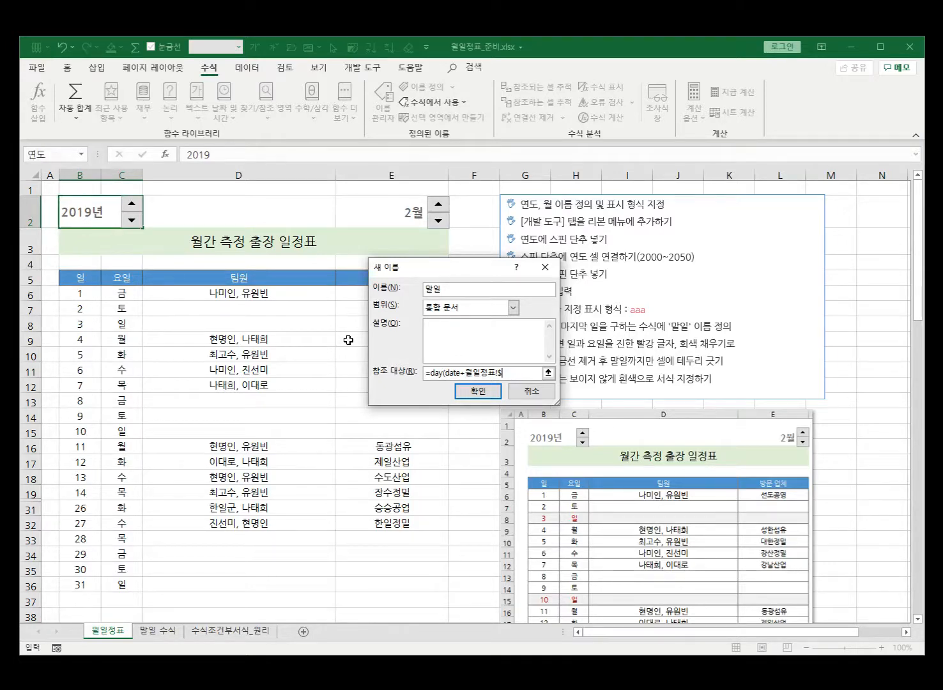
{"action": "key", "text": "BackSpace"}
{"action": "key", "text": "BackSpace"}
{"action": "key", "text": "BackSpace"}
{"action": "key", "text": "BackSpace"}
{"action": "key", "text": "BackSpace"}
{"action": "key", "text": "BackSpace"}
{"action": "key", "text": "BackSpace"}
{"action": "key", "text": "BackSpace"}
{"action": "key", "text": "BackSpace"}
{"action": "key", "text": "BackSpace"}
{"action": "key", "text": "BackSpace"}
{"action": "key", "text": "BackSpace"}
{"action": "key", "text": "BackSpace"}
{"action": "key", "text": "BackSpace"}
{"action": "key", "text": "BackSpace"}
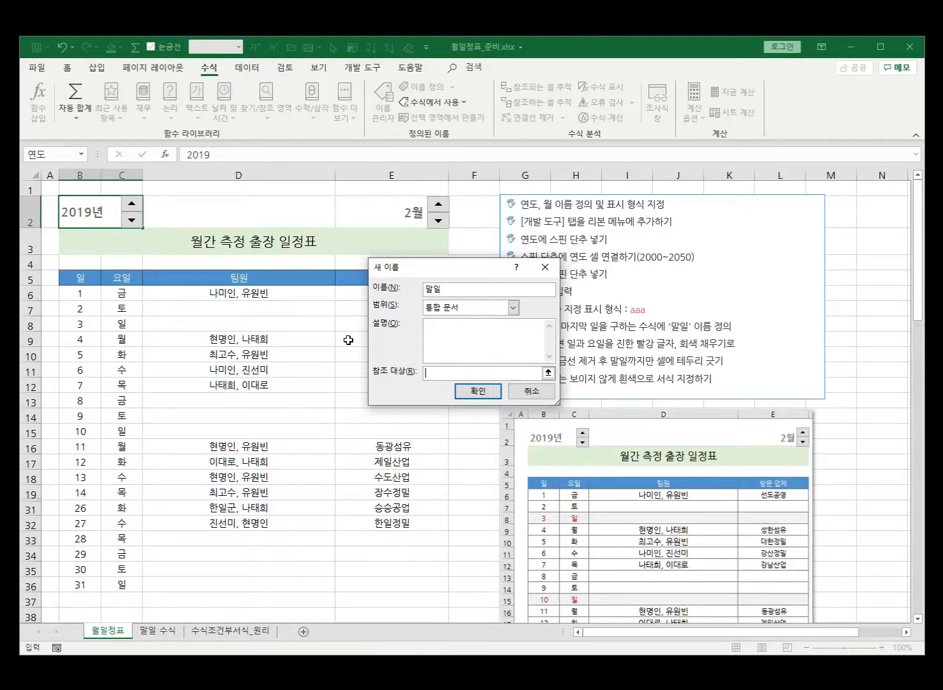
Make the name 말일 refer to = DAY(DATE(연도, 월+1, 1) - 1), save it, and select cell D2
{"action": "type", "text": "= DAY(DATE(연도, 월+1, 1) - 1)"}
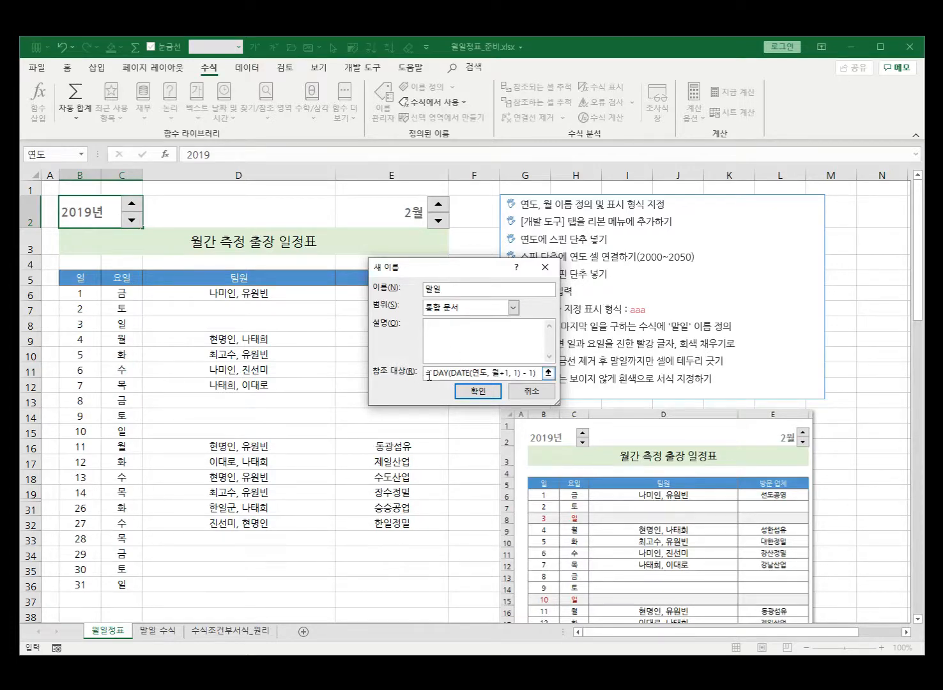
{"action": "left_click", "coordinate": [479, 392]}
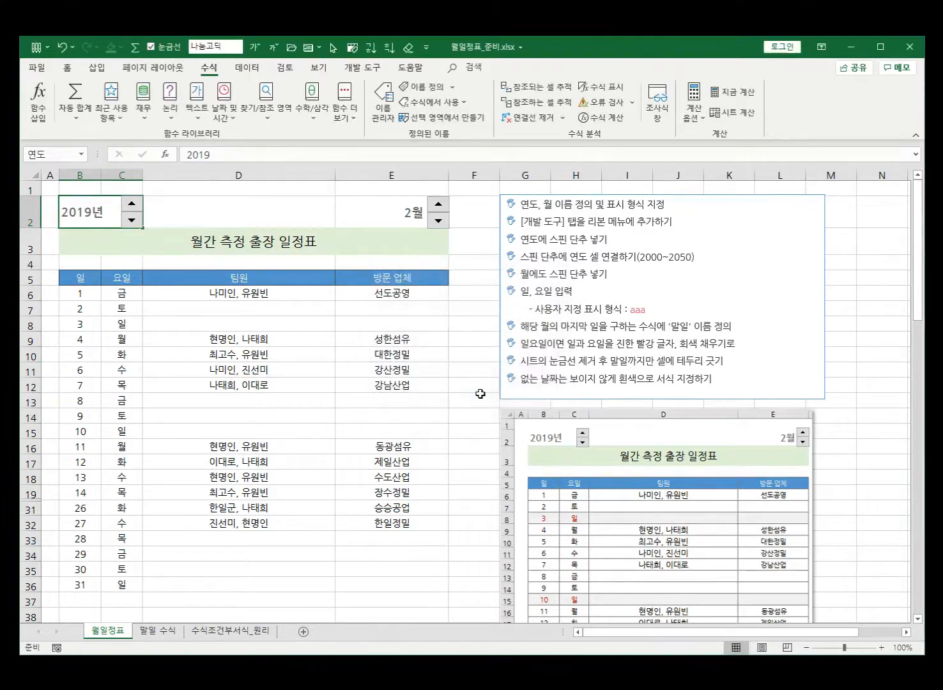
{"action": "left_click", "coordinate": [255, 211]}
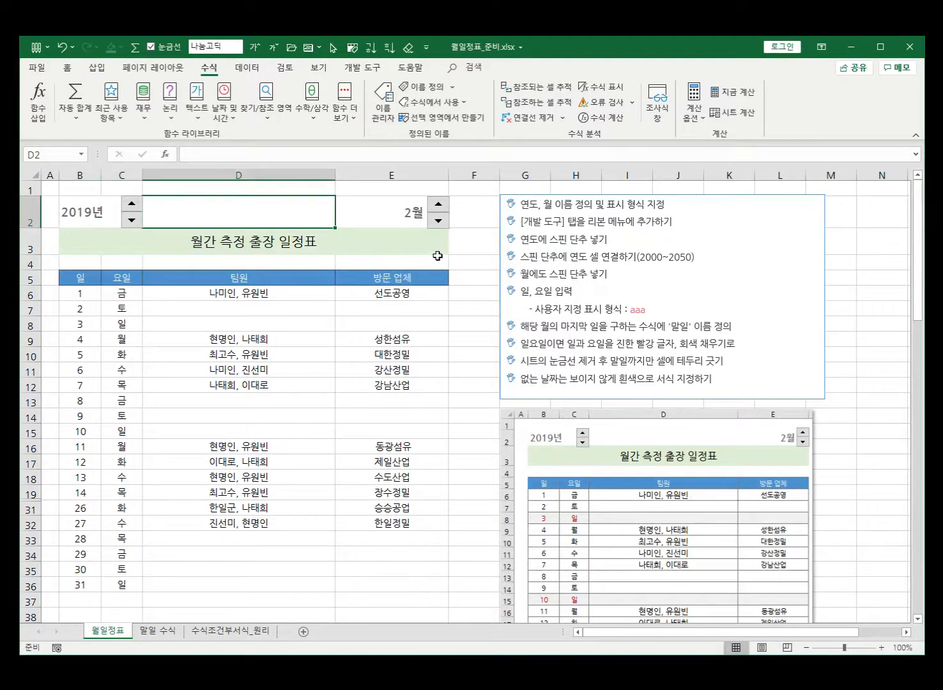
Test the name 말일 with the formula =말일 in cell D2, and clear the cell again
{"action": "type", "text": "=ak"}
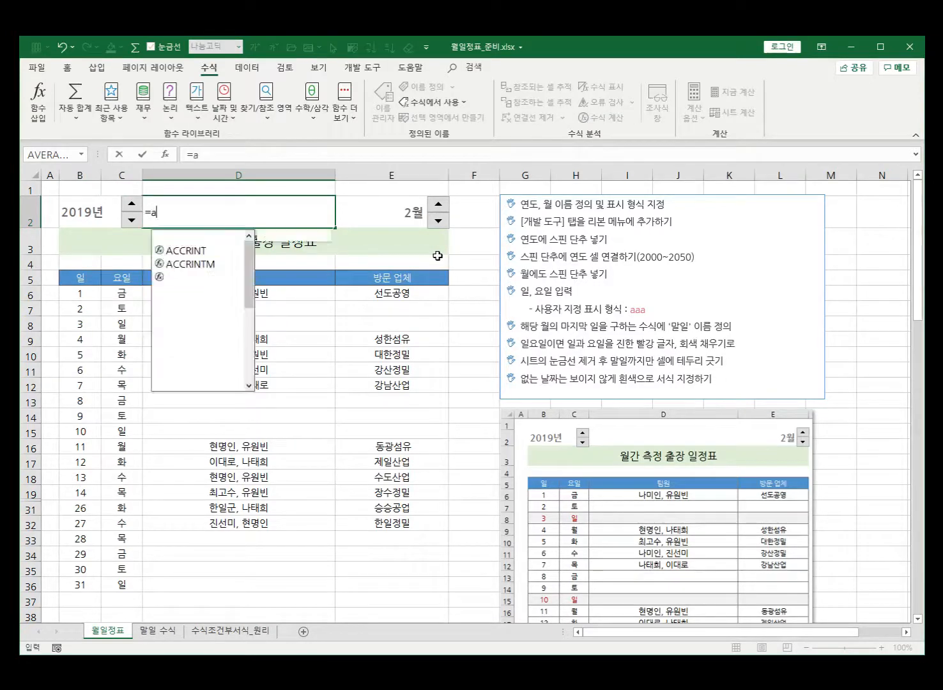
{"action": "key", "text": "BackSpace"}
{"action": "key", "text": "BackSpace"}
{"action": "key", "text": "Hangul"}
{"action": "type", "text": "ㅁㅏㄹ일"}
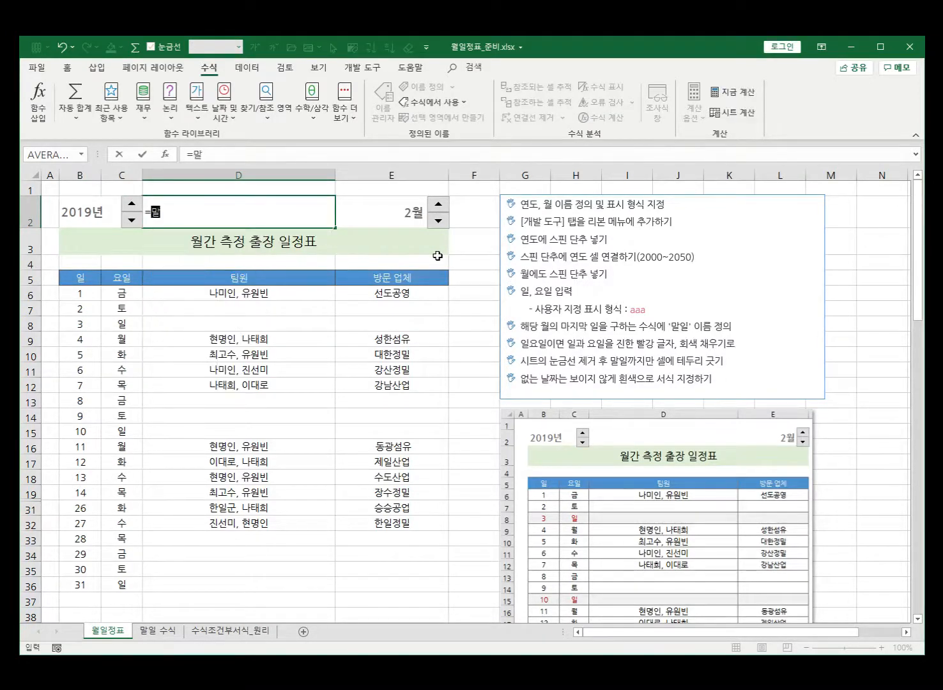
{"action": "key", "text": "Return"}
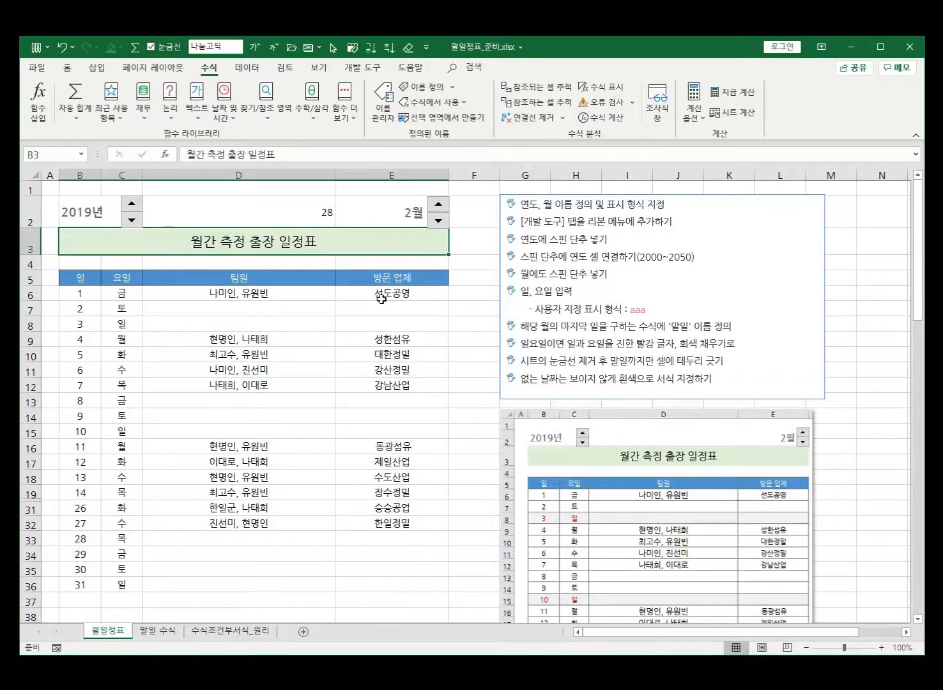
{"action": "left_click", "coordinate": [281, 207]}
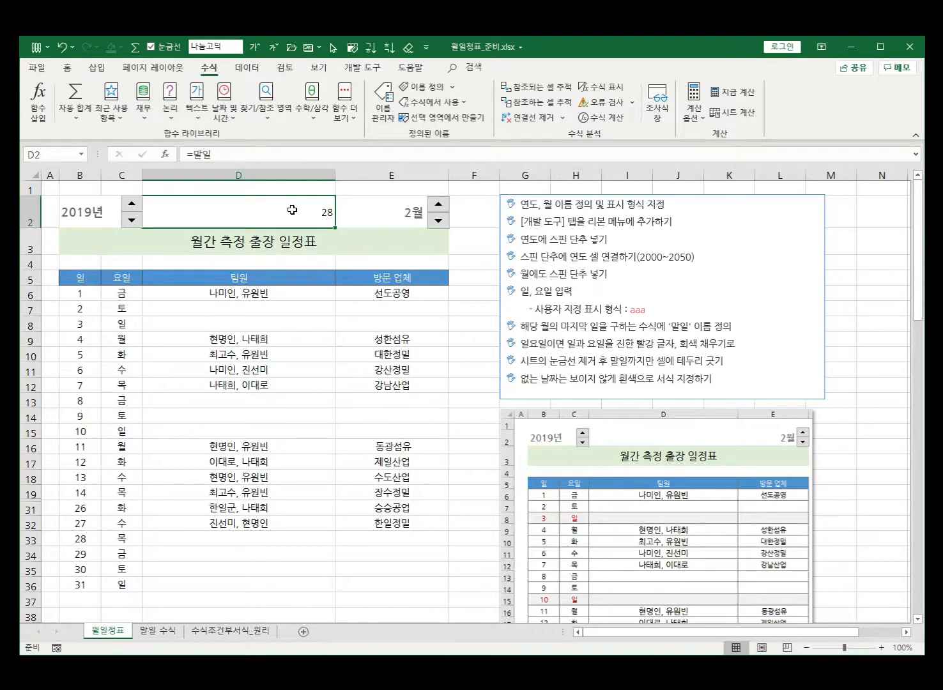
{"action": "key", "text": "Delete"}
Examine the last three tasks in the instruction box, covering Sunday formatting, borders and hiding nonexistent dates
{"action": "left_click", "coordinate": [525, 328]}
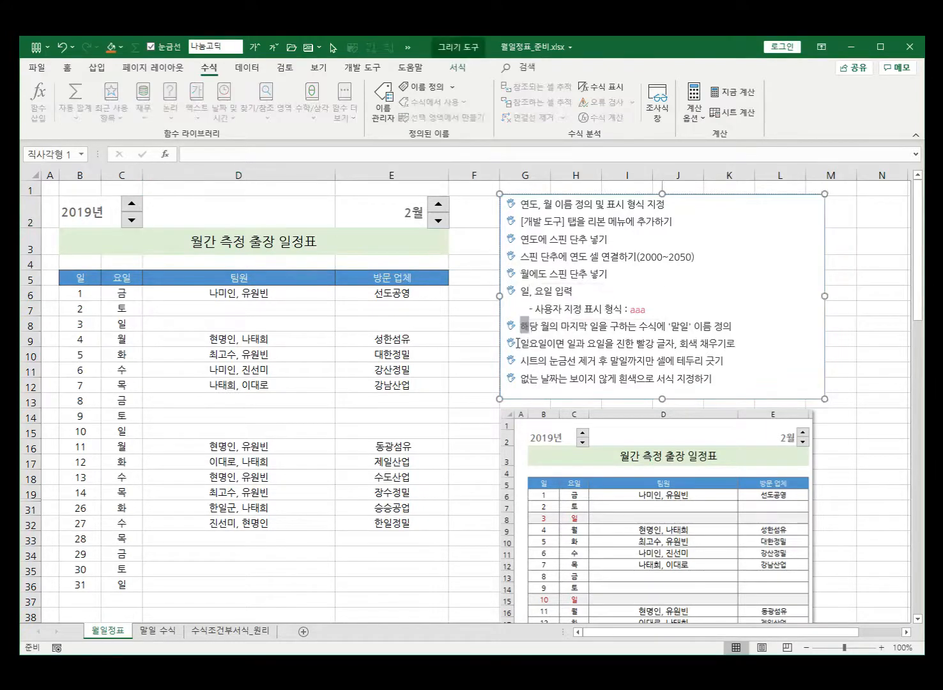
{"action": "left_click_drag", "start_coordinate": [524, 344], "coordinate": [743, 388]}
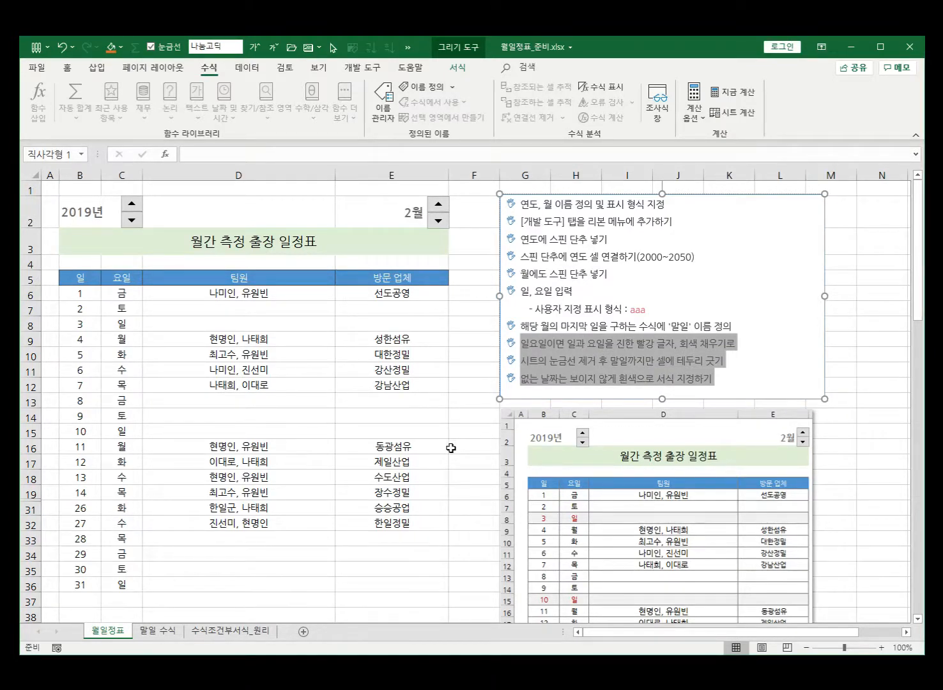
{"action": "left_click", "coordinate": [409, 550]}
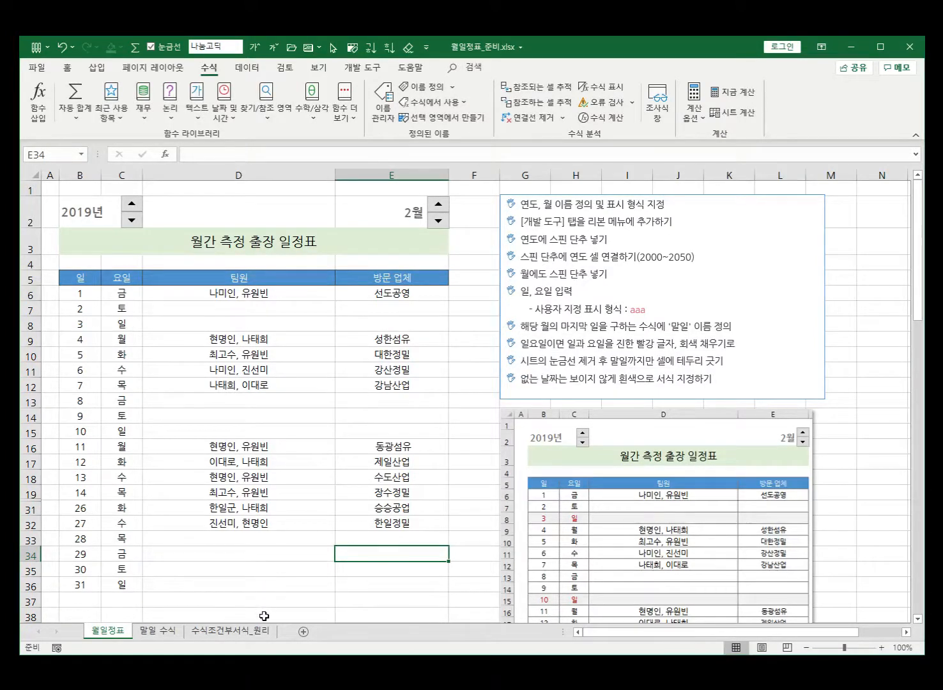
On the 수식조건부서식_원리 sheet, examine the task note and the shaded employee rows whose 불량률 is at least 4%
{"action": "left_click", "coordinate": [235, 634]}
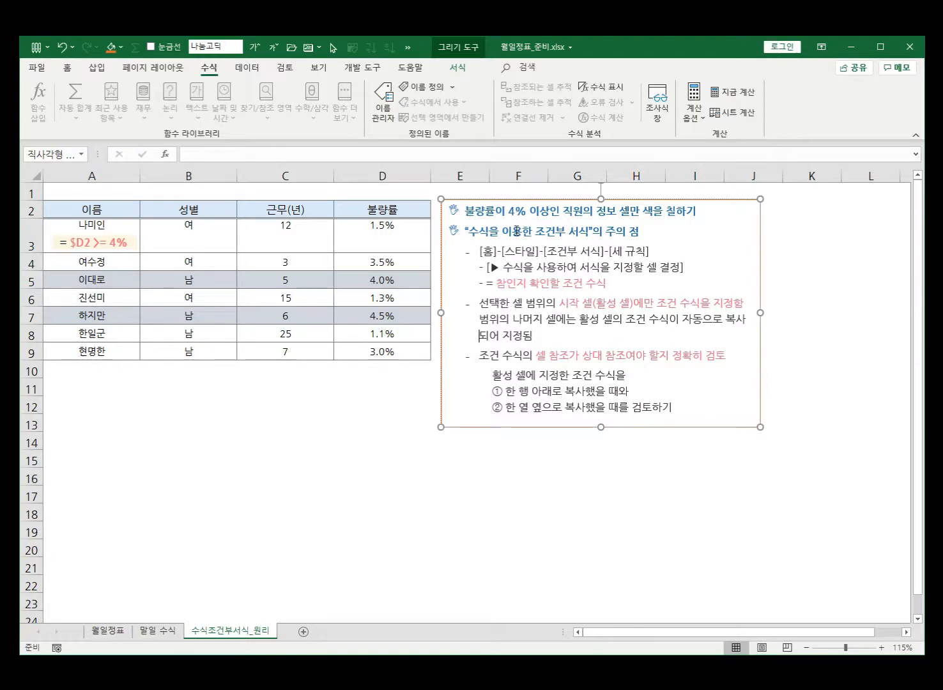
{"action": "left_click_drag", "start_coordinate": [500, 213], "coordinate": [722, 213]}
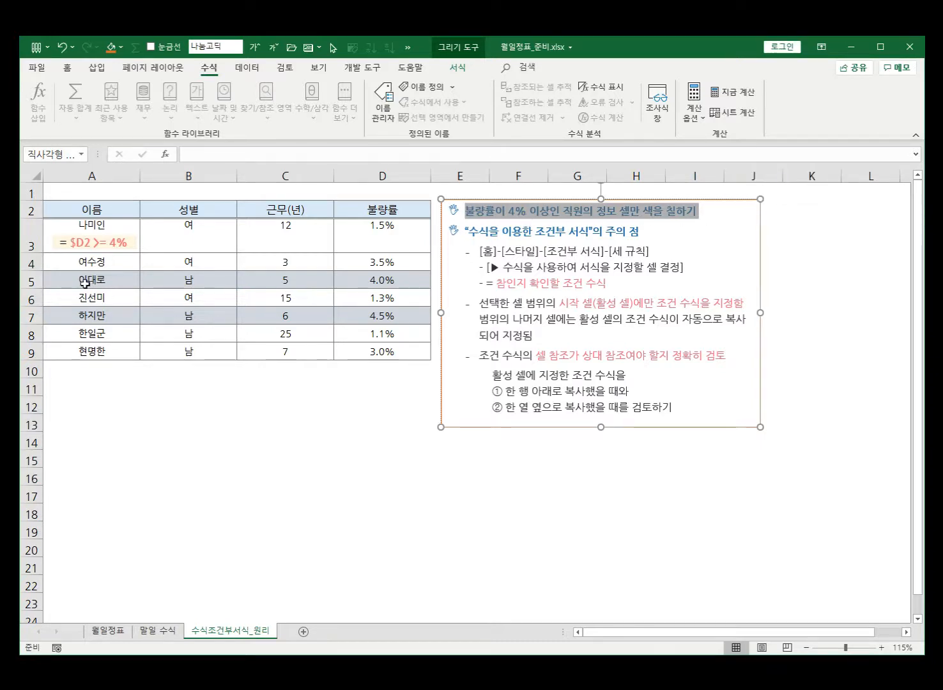
{"action": "left_click_drag", "start_coordinate": [85, 283], "coordinate": [387, 279]}
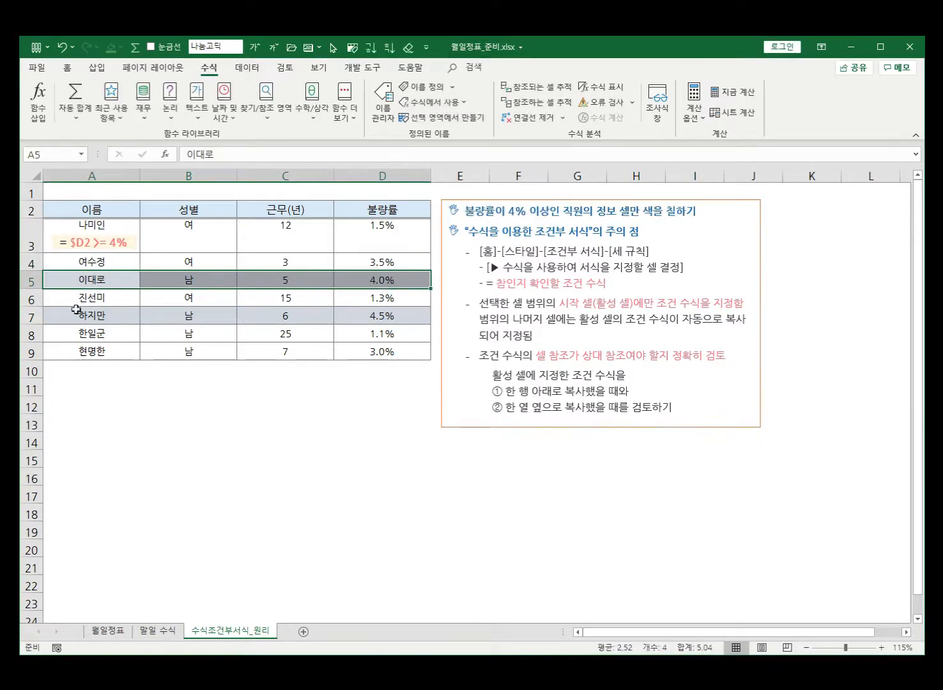
{"action": "left_click_drag", "start_coordinate": [61, 316], "coordinate": [392, 311]}
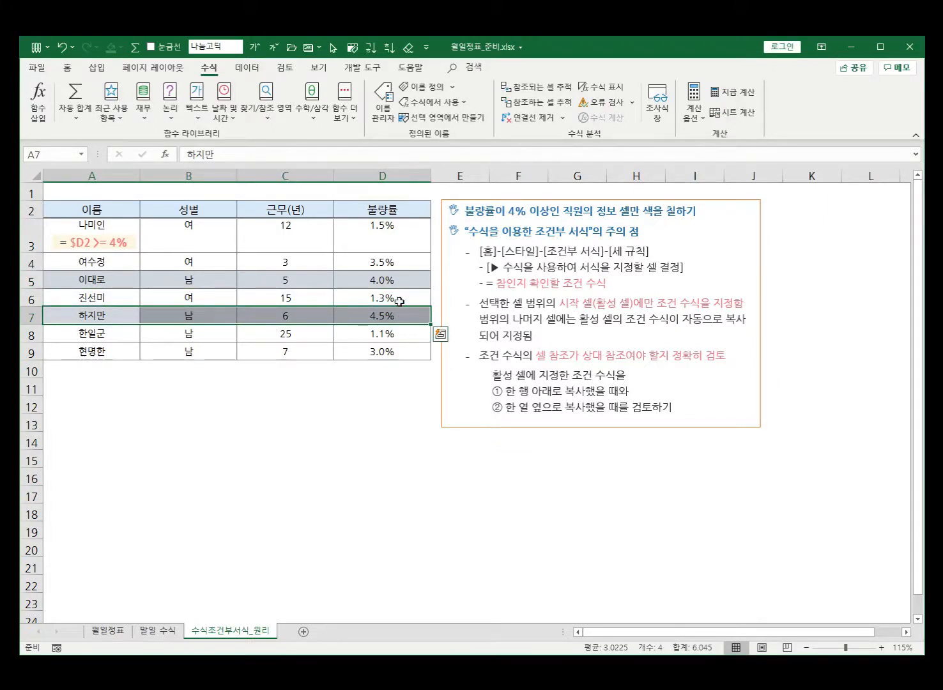
{"action": "left_click", "coordinate": [381, 281]}
{"action": "left_click", "coordinate": [367, 312]}
{"action": "left_click_drag", "start_coordinate": [79, 279], "coordinate": [382, 279]}
{"action": "left_click_drag", "start_coordinate": [31, 315], "coordinate": [367, 321]}
{"action": "left_click", "coordinate": [358, 454]}
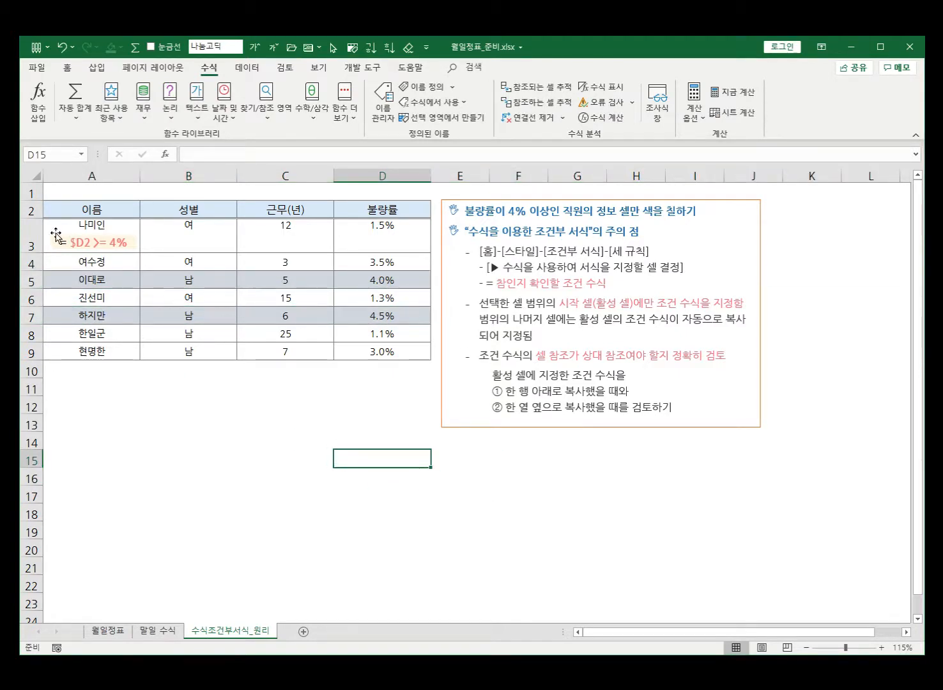
Examine the data range A3:D9 and the condition formula = $D2 >= 4% shown at its starting cell
{"action": "left_click_drag", "start_coordinate": [57, 229], "coordinate": [375, 351]}
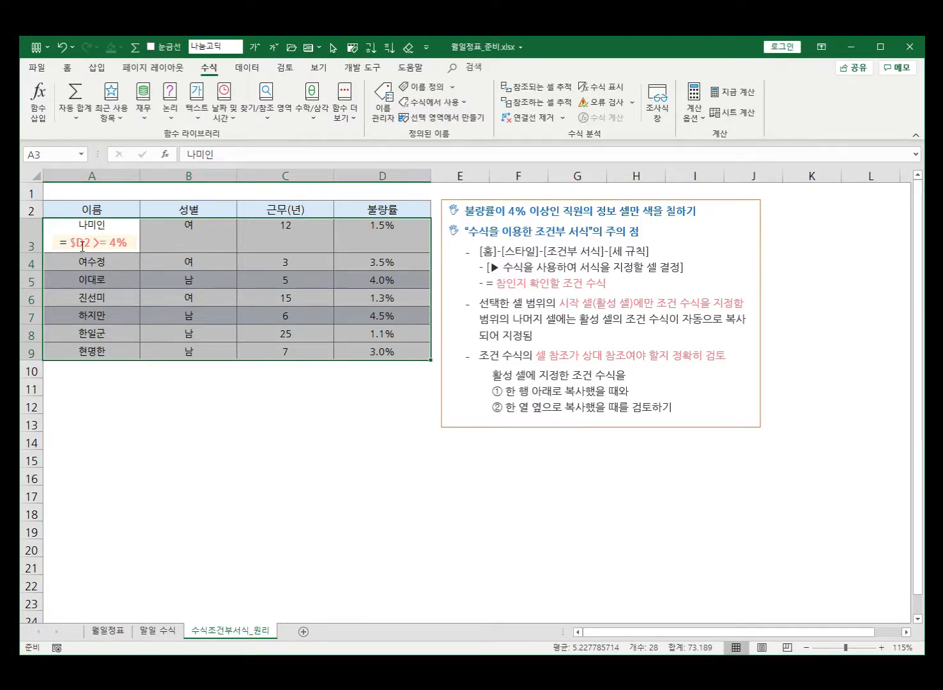
{"action": "left_click_drag", "start_coordinate": [62, 243], "coordinate": [128, 244]}
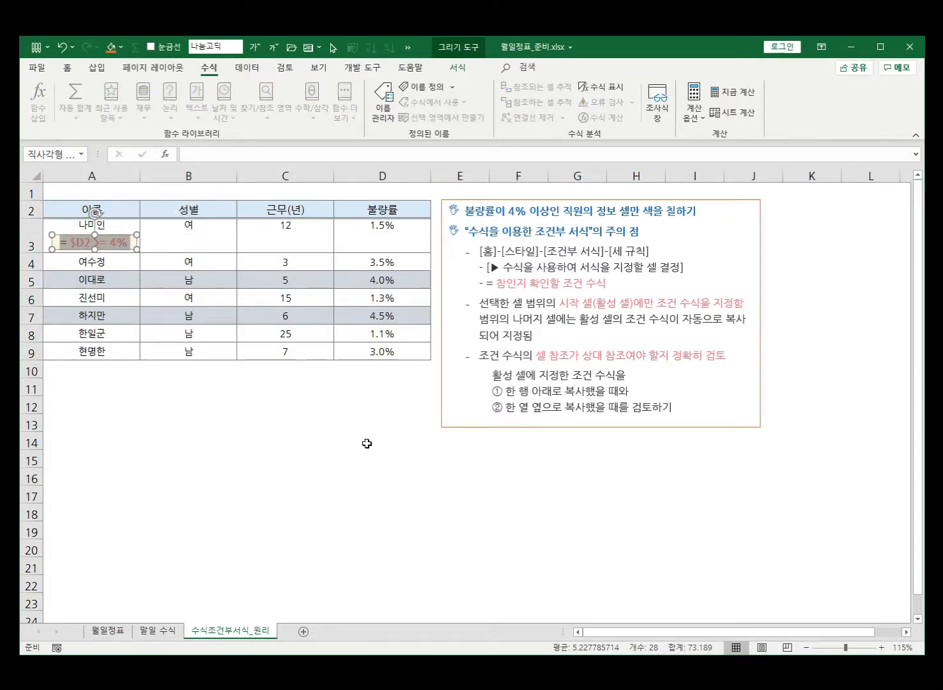
{"action": "key", "text": "Escape"}
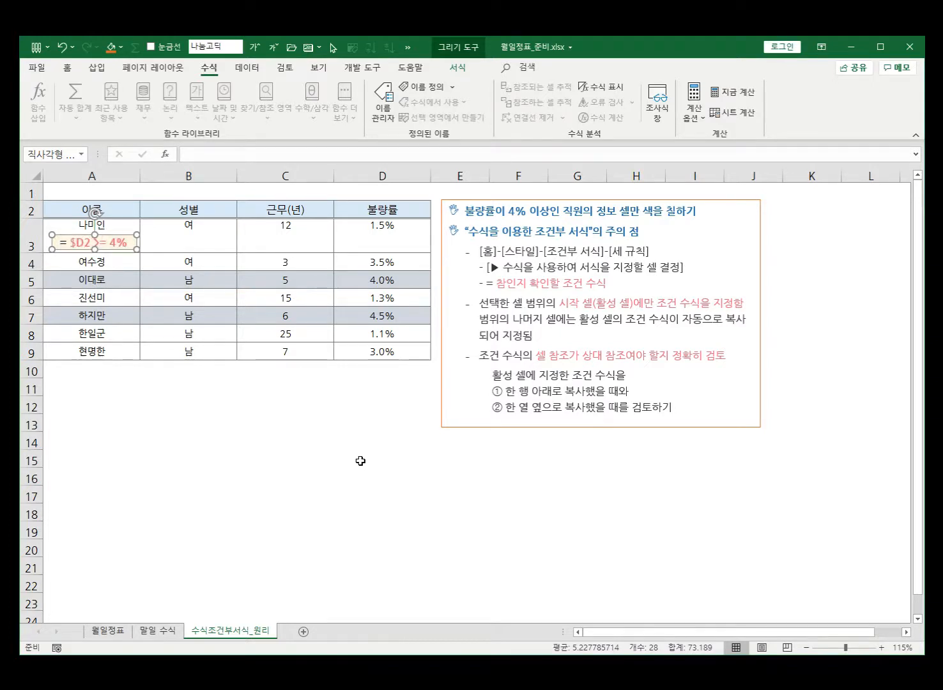
{"action": "key", "text": "Escape"}
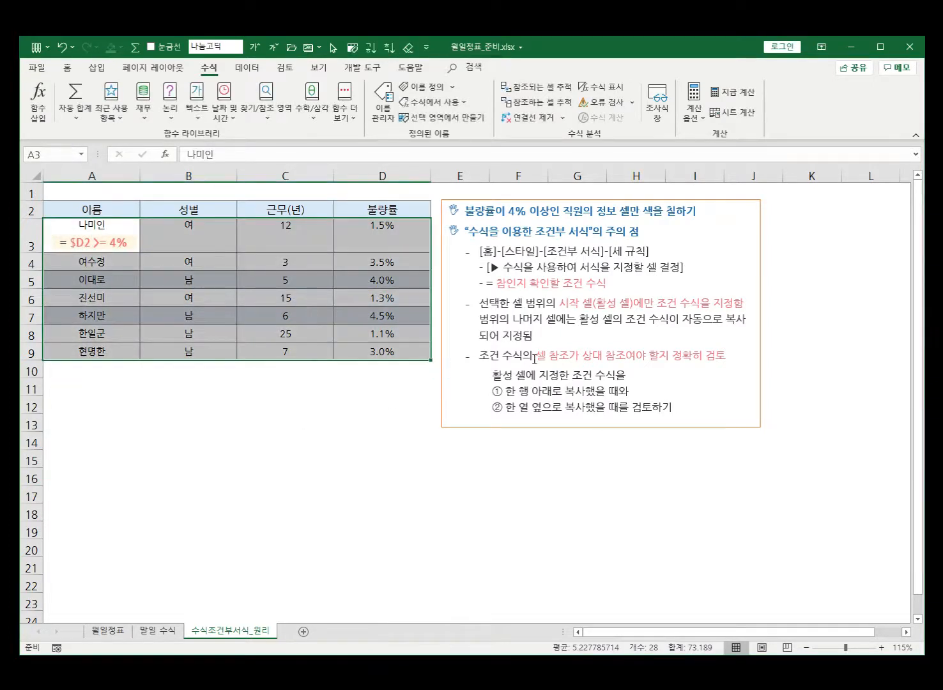
Examine the note on checking relative references when the condition formula is copied one row down or one column across, marking its key points and the 불량률 value in D3
{"action": "left_click_drag", "start_coordinate": [536, 355], "coordinate": [721, 356]}
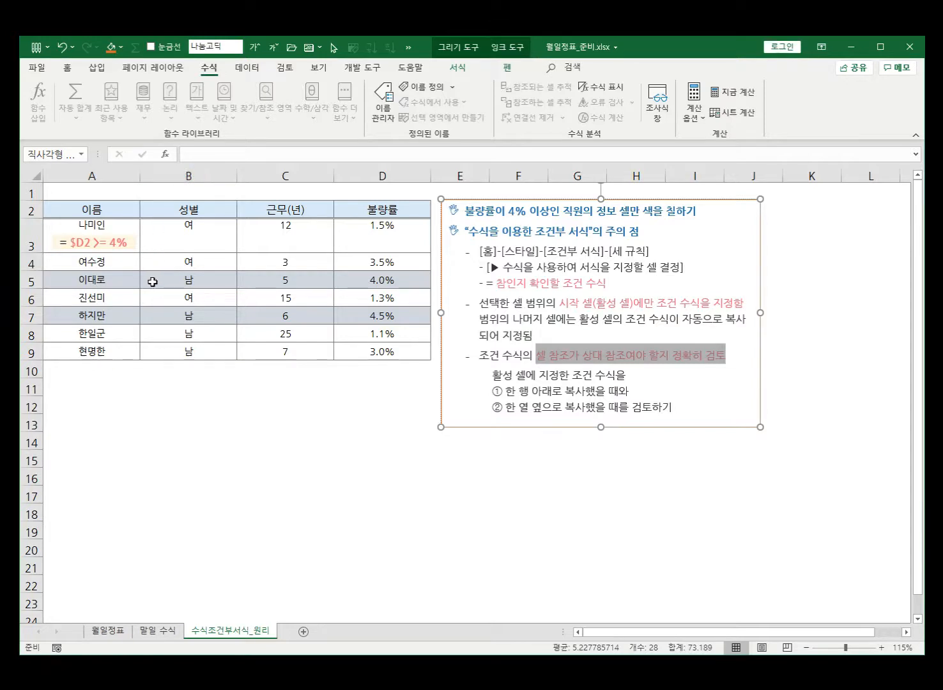
{"action": "key", "text": "ctrl+alt+g"}
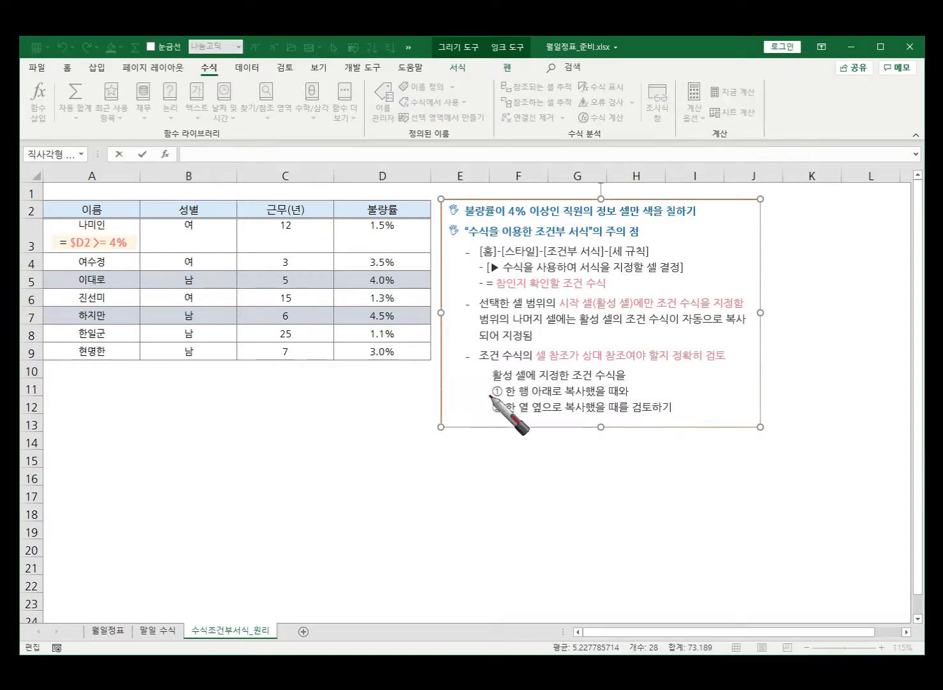
{"action": "left_click_drag", "start_coordinate": [511, 398], "coordinate": [606, 396]}
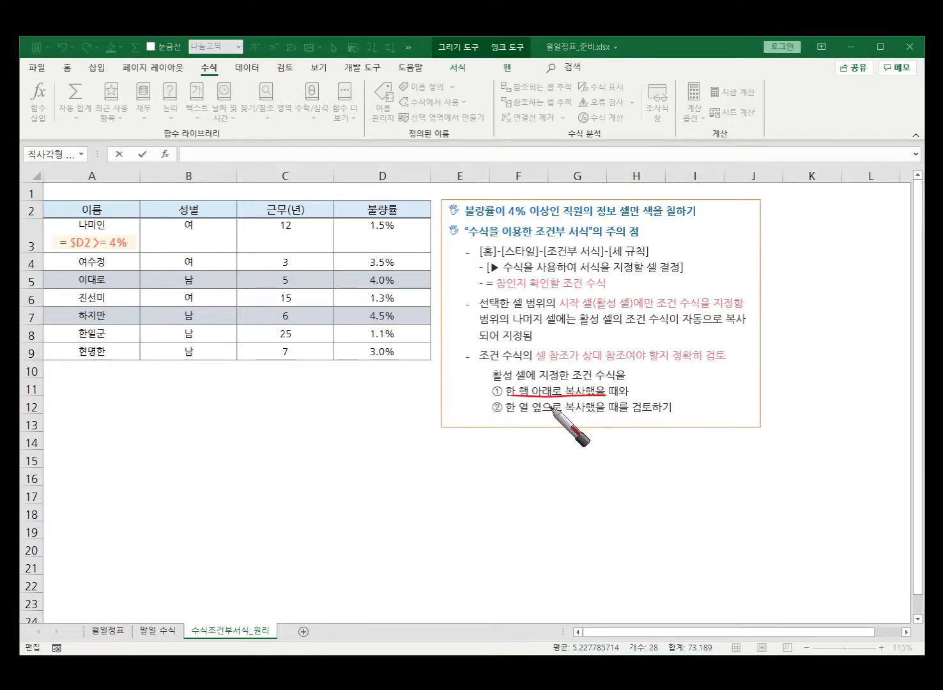
{"action": "left_click_drag", "start_coordinate": [502, 410], "coordinate": [594, 420]}
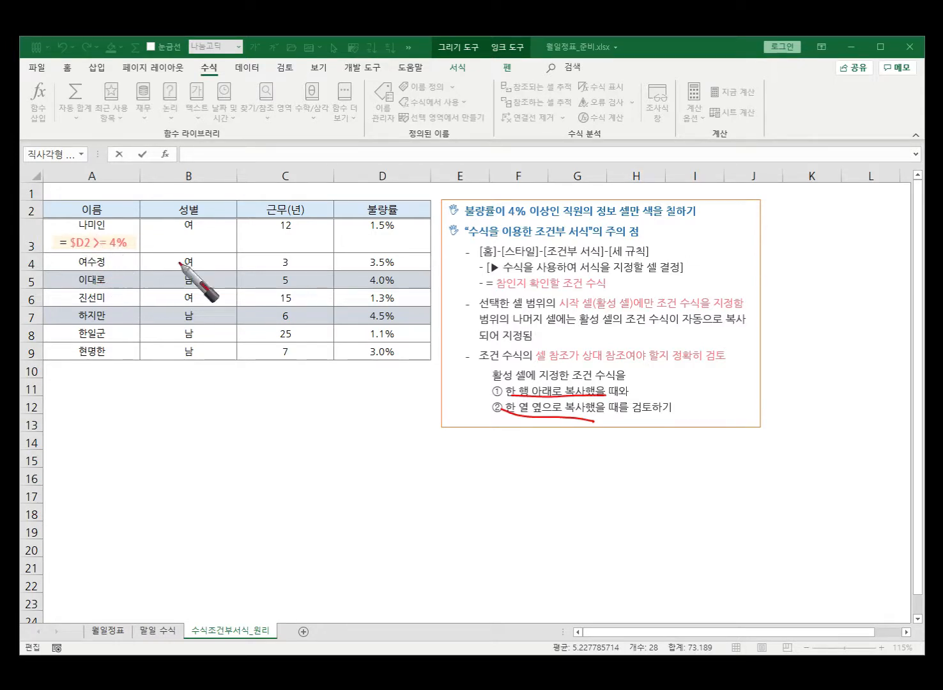
{"action": "mouse_move", "coordinate": [402, 228]}
{"action": "left_mouse_down"}
{"action": "mouse_move", "coordinate": [369, 230]}
{"action": "mouse_move", "coordinate": [405, 218]}
{"action": "left_mouse_up"}
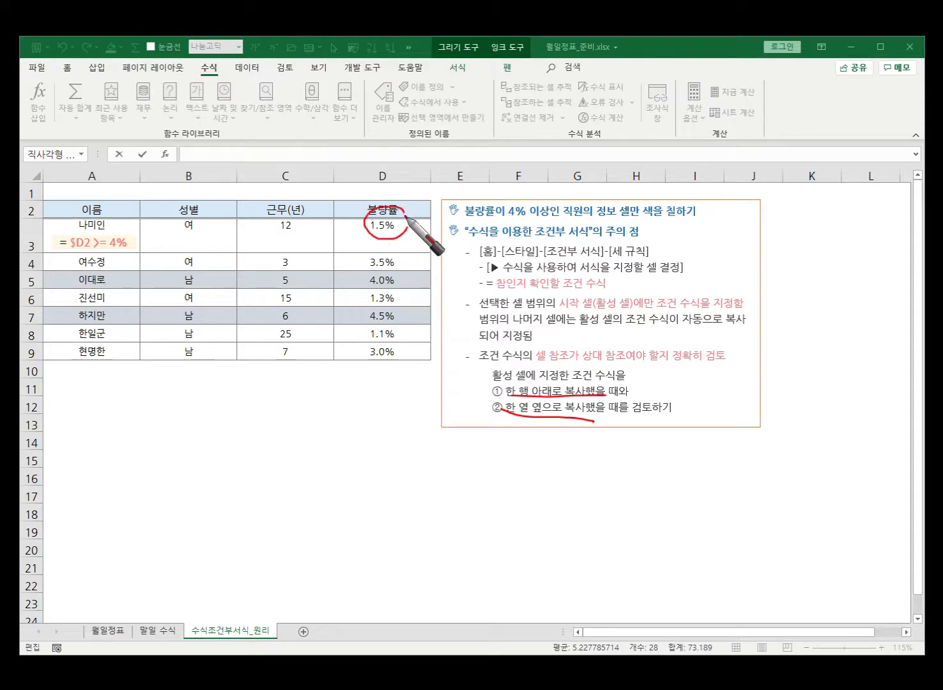
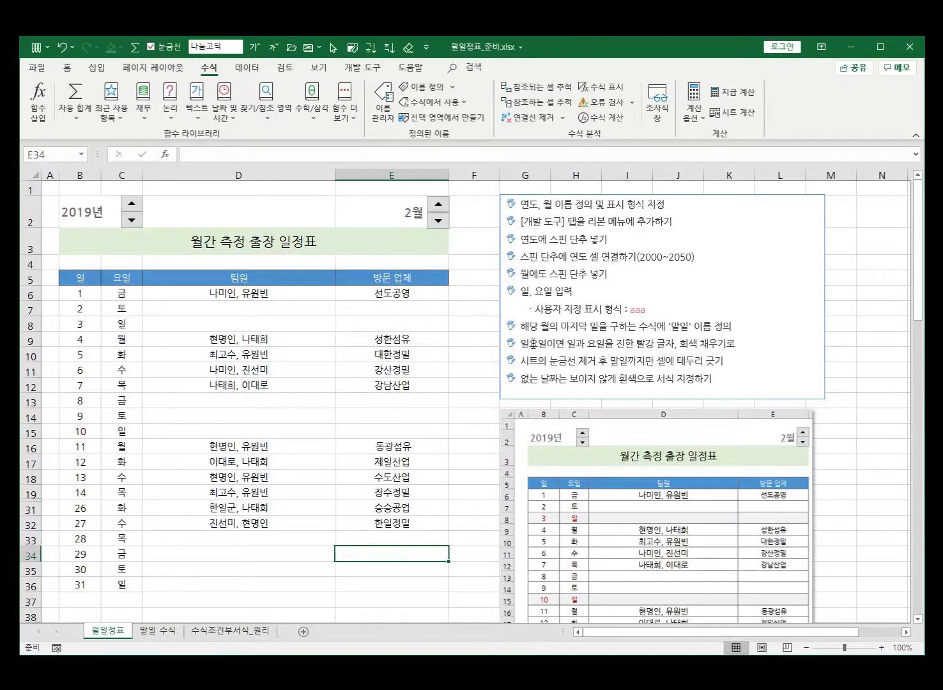
On the 월일정표 sheet, examine the task of formatting Sundays in bold red with gray fill, and its finished sample image
{"action": "mouse_move", "coordinate": [523, 343]}
{"action": "left_mouse_down"}
{"action": "mouse_move", "coordinate": [689, 372]}
{"action": "mouse_move", "coordinate": [715, 388]}
{"action": "left_mouse_up"}
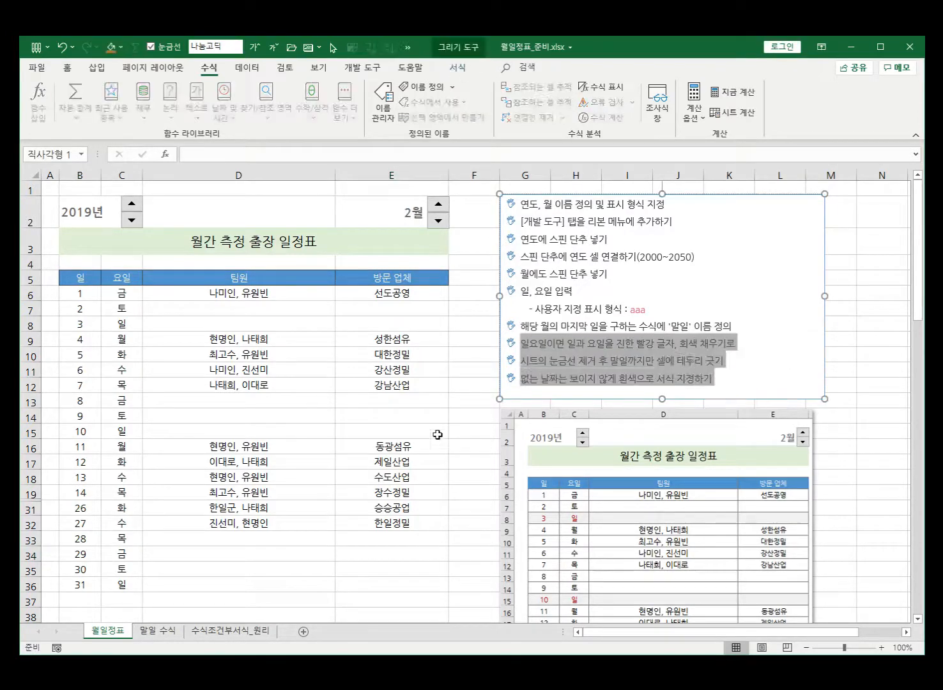
{"action": "left_click", "coordinate": [294, 566]}
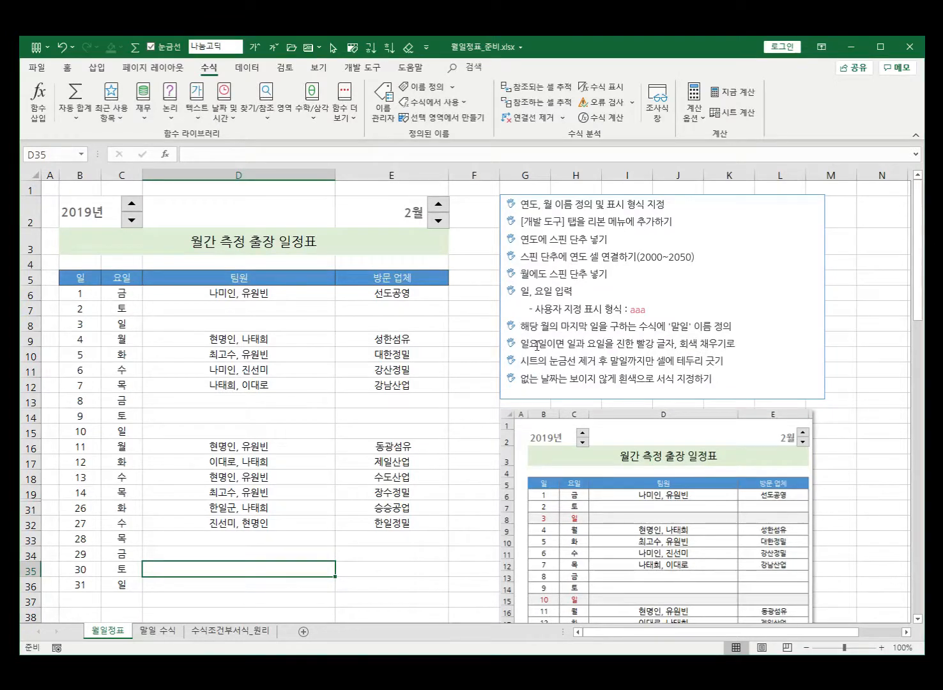
{"action": "mouse_move", "coordinate": [523, 345]}
{"action": "left_mouse_down"}
{"action": "mouse_move", "coordinate": [636, 345]}
{"action": "mouse_move", "coordinate": [726, 360]}
{"action": "mouse_move", "coordinate": [759, 345]}
{"action": "left_mouse_up"}
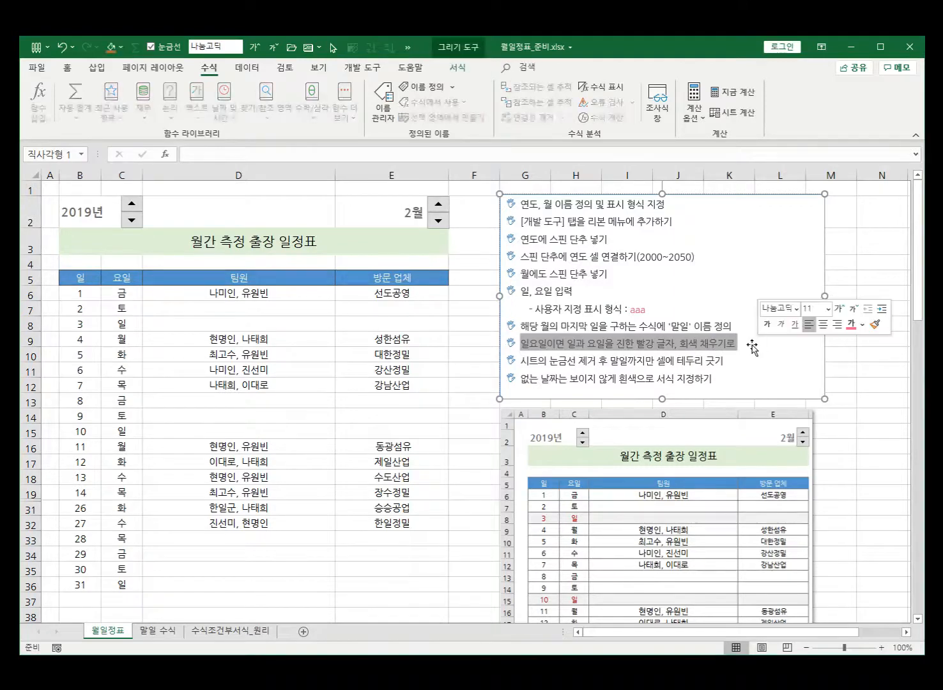
{"action": "scroll", "coordinate": [619, 531], "scroll_direction": "down", "scroll_amount": 2}
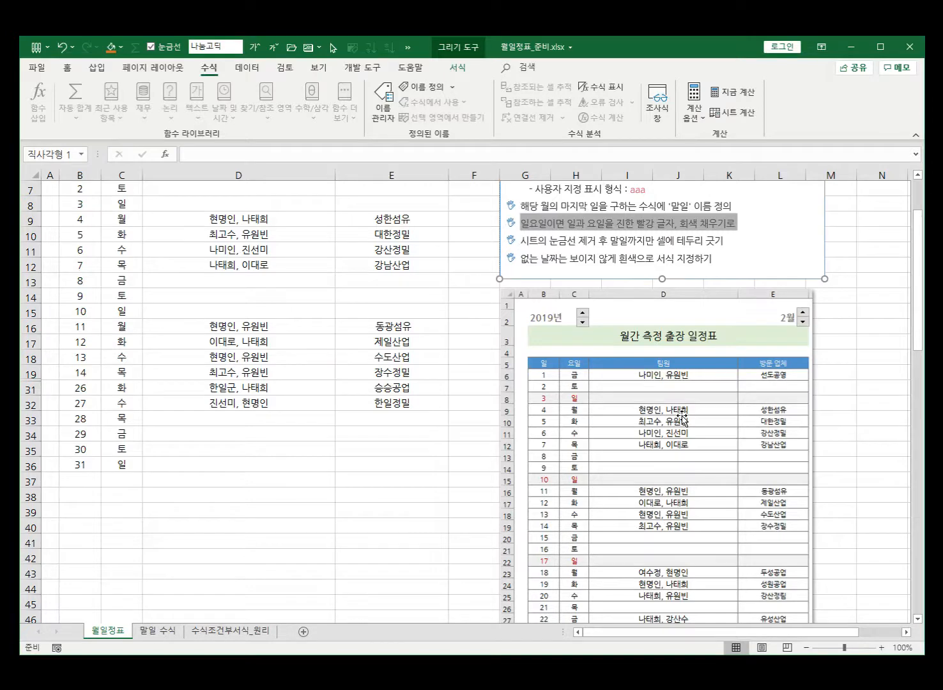
{"action": "scroll", "coordinate": [682, 418], "scroll_direction": "up", "scroll_amount": 2}
Check how the weekday of row 8 changes by advancing the month to 3월 and 4월, and return it to 2월
{"action": "left_click_drag", "start_coordinate": [76, 323], "coordinate": [390, 329]}
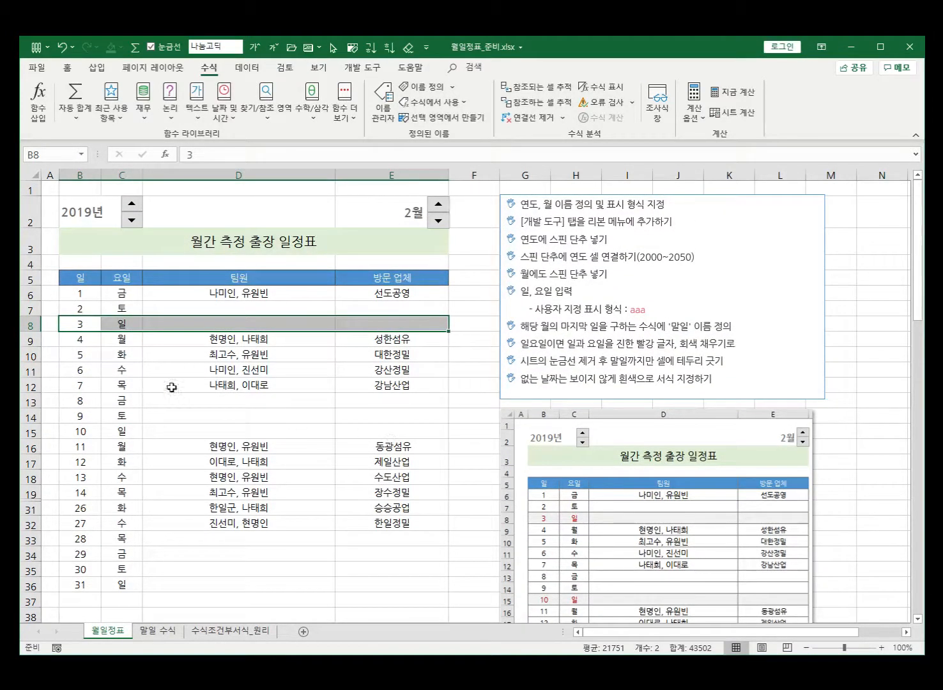
{"action": "left_click", "coordinate": [438, 208]}
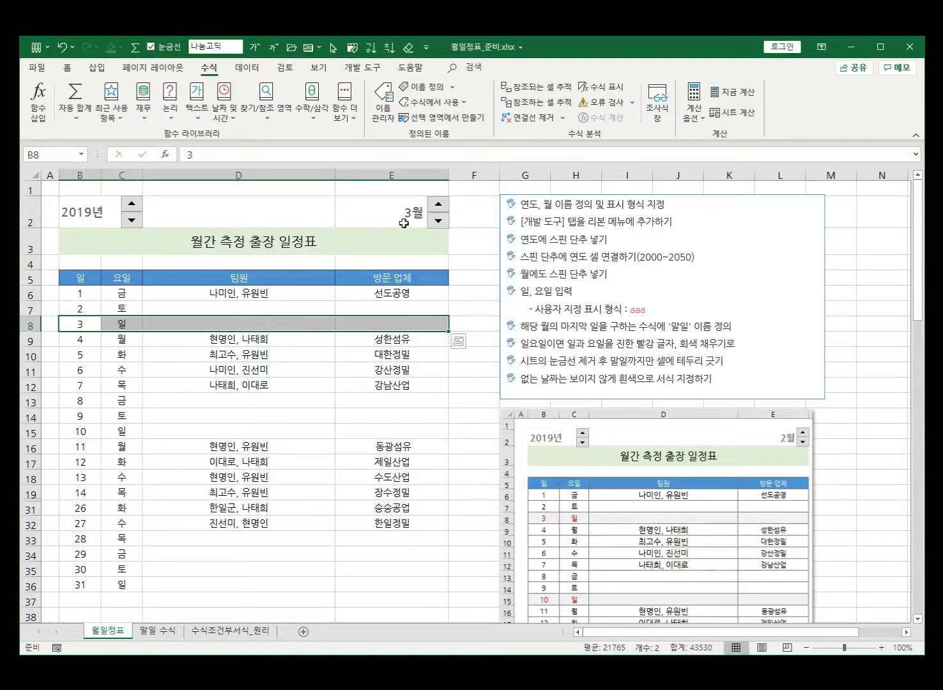
{"action": "left_click", "coordinate": [439, 209]}
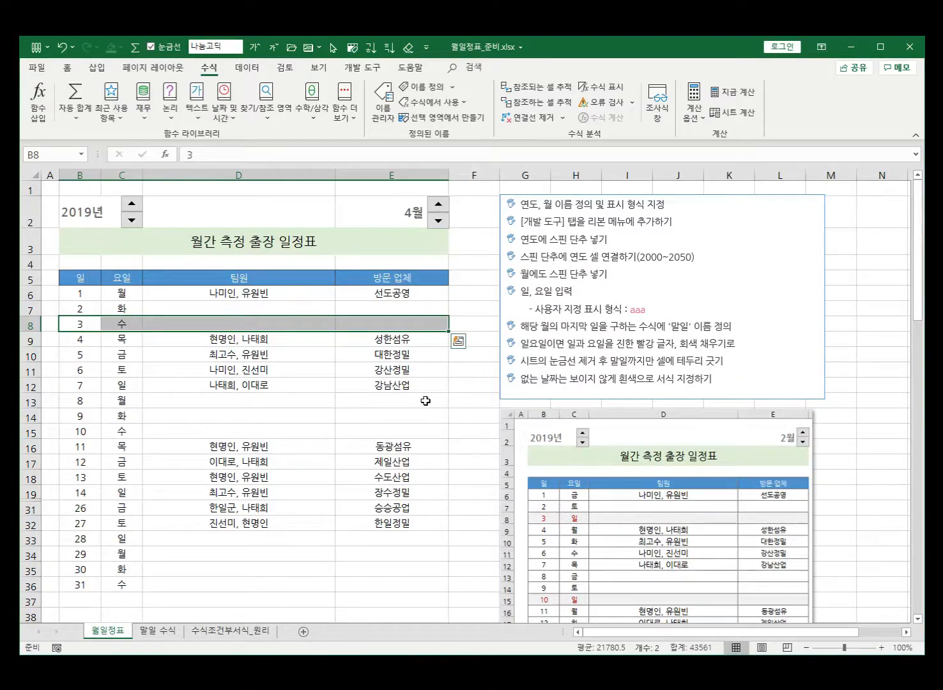
{"action": "left_click", "coordinate": [457, 340]}
{"action": "left_click", "coordinate": [439, 221]}
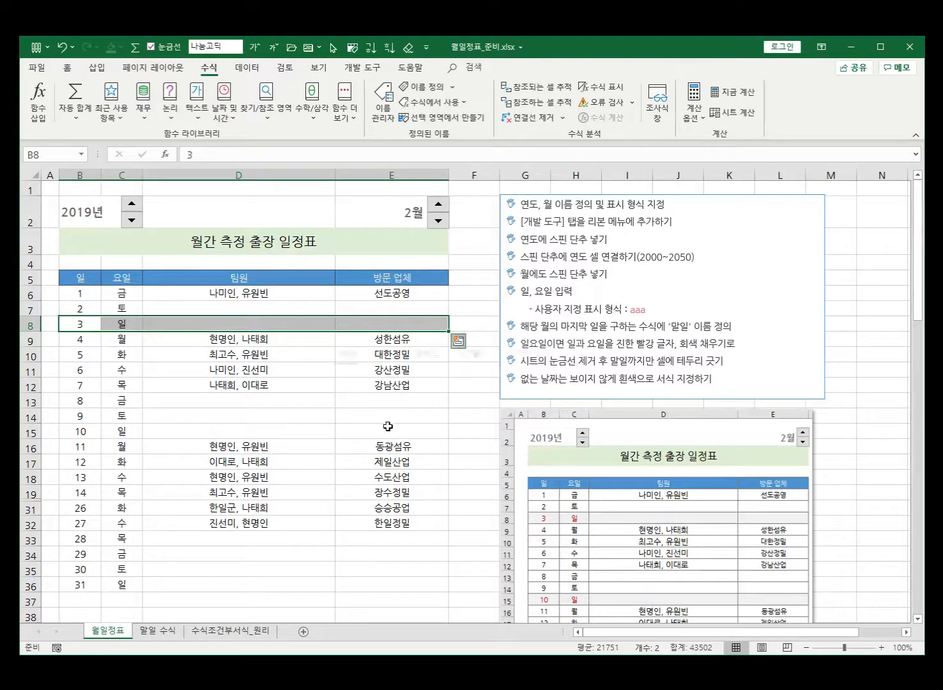
{"action": "key", "text": "ctrl+q"}
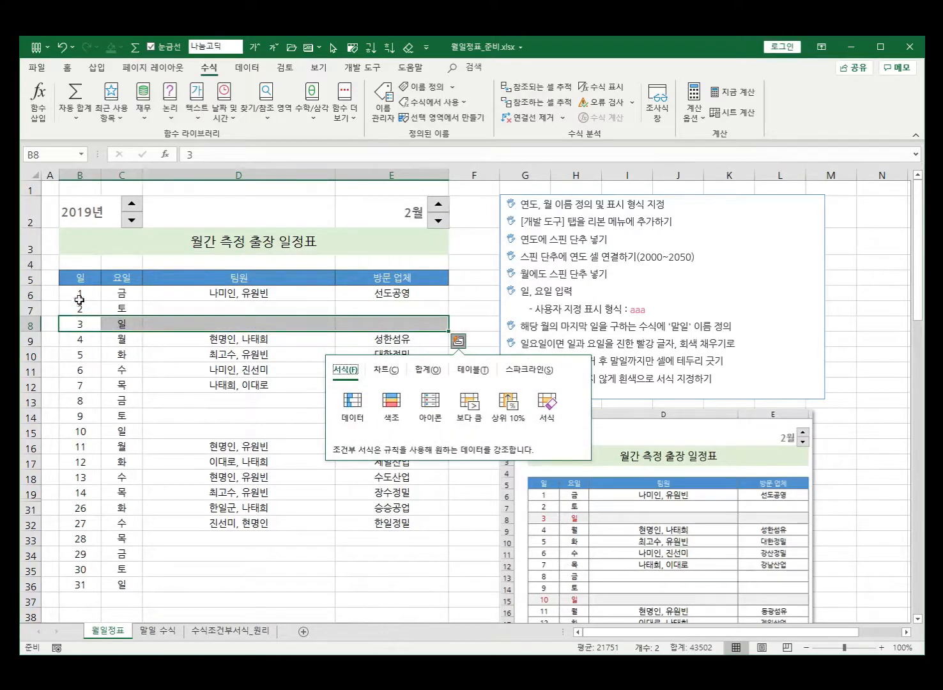
Start a new conditional formatting rule for the schedule range B6:E36 that uses a formula to determine which cells to format
{"action": "left_click_drag", "start_coordinate": [68, 293], "coordinate": [394, 577]}
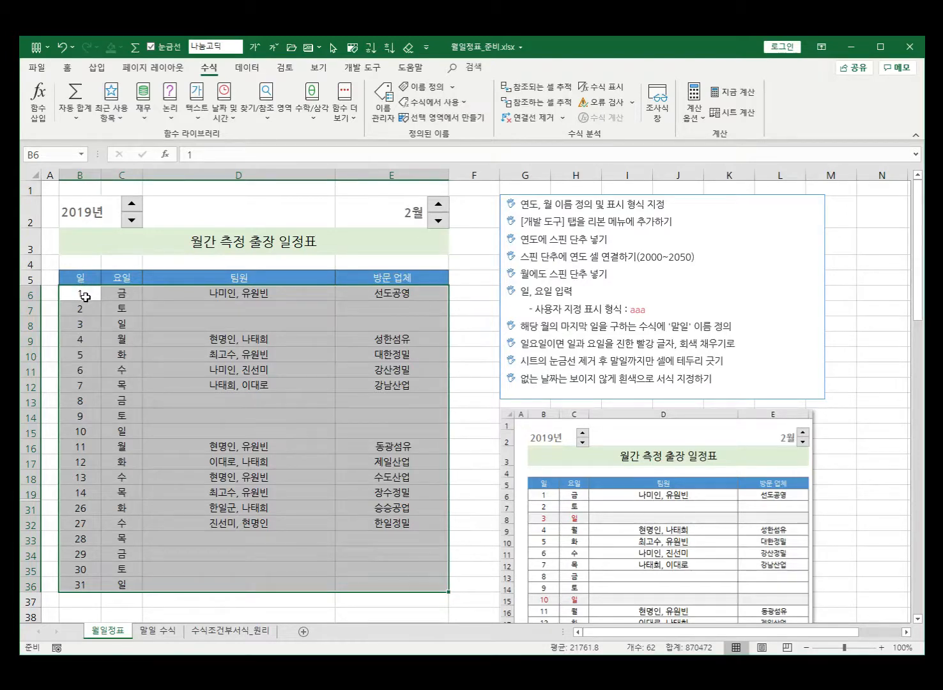
{"action": "left_click", "coordinate": [68, 67]}
{"action": "left_click", "coordinate": [600, 115]}
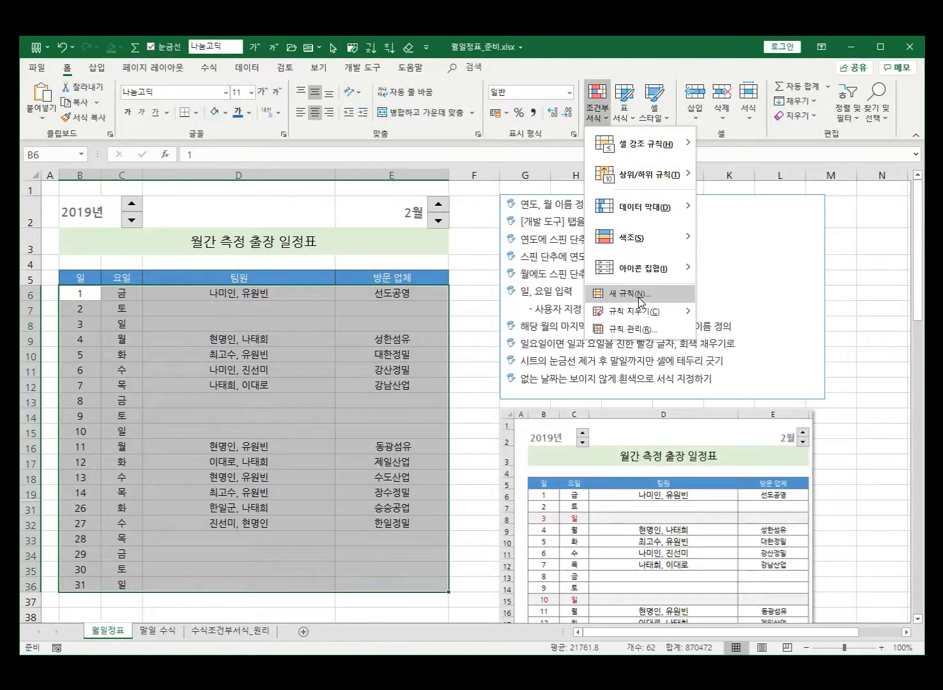
{"action": "left_click", "coordinate": [640, 298]}
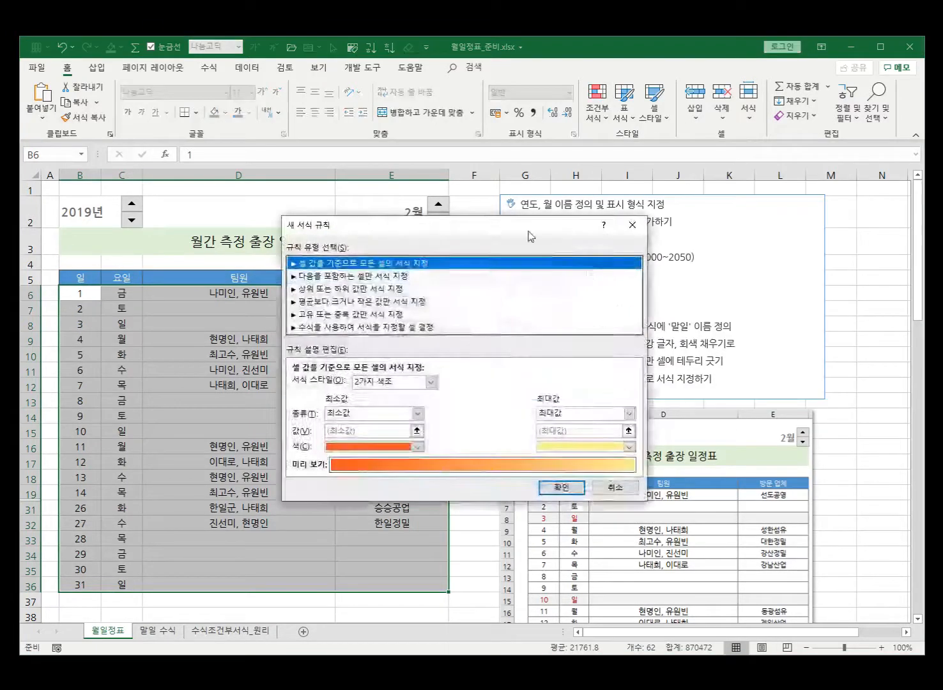
{"action": "left_click_drag", "start_coordinate": [476, 223], "coordinate": [706, 188]}
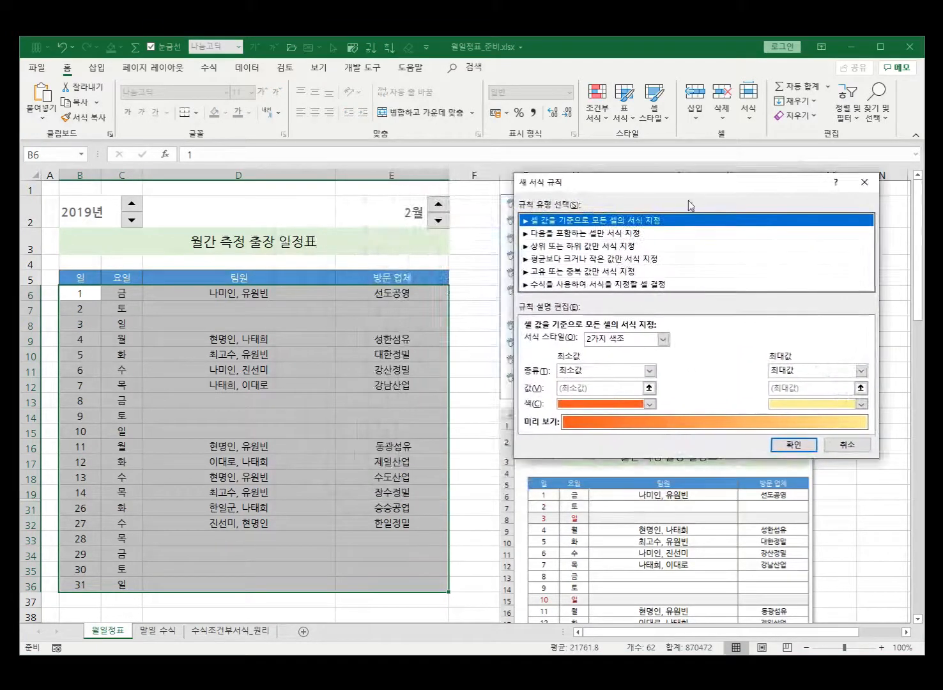
{"action": "left_click", "coordinate": [573, 285]}
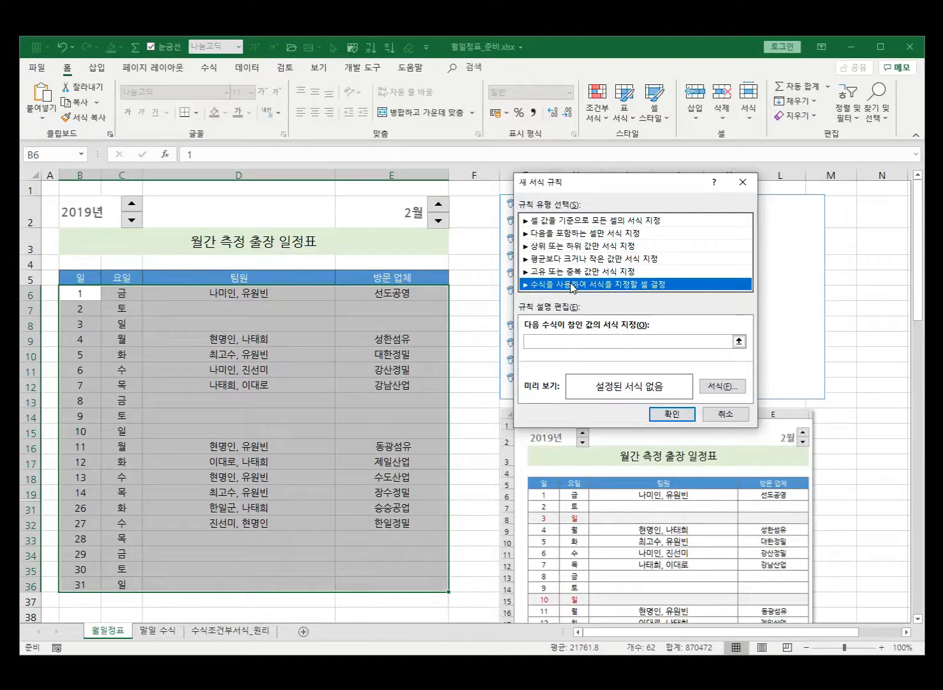
{"action": "left_click", "coordinate": [562, 343]}
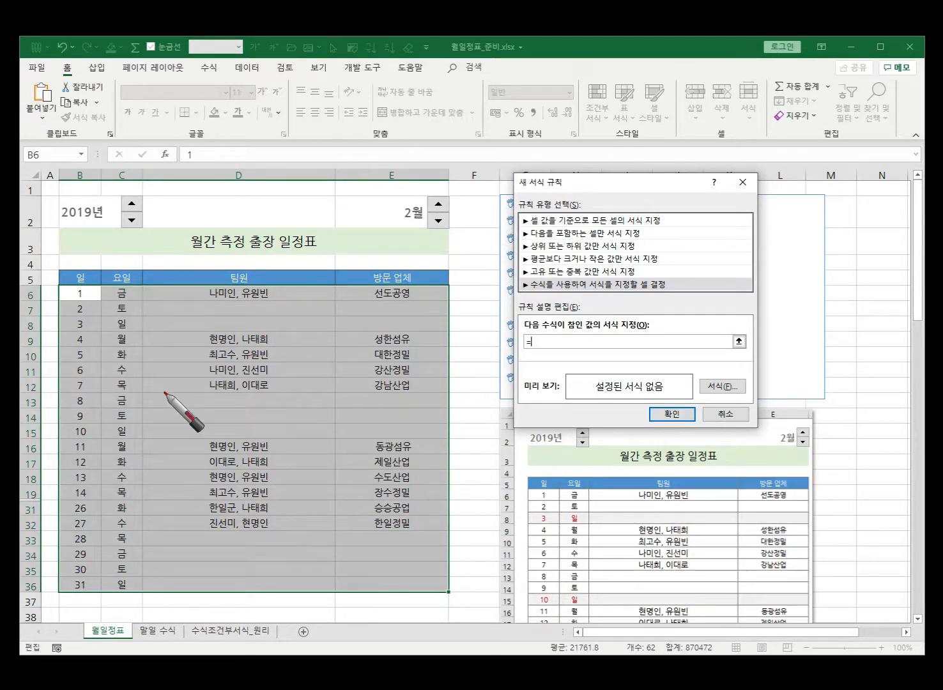
Examine the weekday cell C6 with on-screen notes, marking it as the date 2019-2-1 rather than text and noting the condition that its weekday is 일
{"action": "mouse_move", "coordinate": [73, 288]}
{"action": "left_mouse_down"}
{"action": "mouse_move", "coordinate": [70, 298]}
{"action": "mouse_move", "coordinate": [86, 286]}
{"action": "mouse_move", "coordinate": [63, 291]}
{"action": "left_mouse_up"}
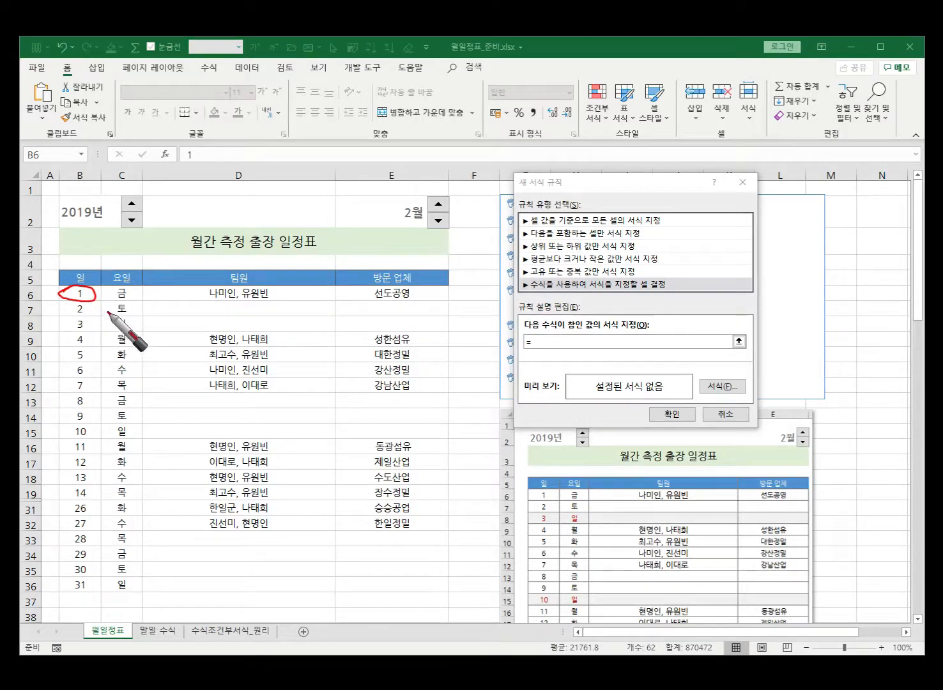
{"action": "mouse_move", "coordinate": [133, 286]}
{"action": "left_mouse_down"}
{"action": "mouse_move", "coordinate": [205, 255]}
{"action": "mouse_move", "coordinate": [209, 284]}
{"action": "left_mouse_up"}
{"action": "left_click_drag", "start_coordinate": [199, 260], "coordinate": [262, 275]}
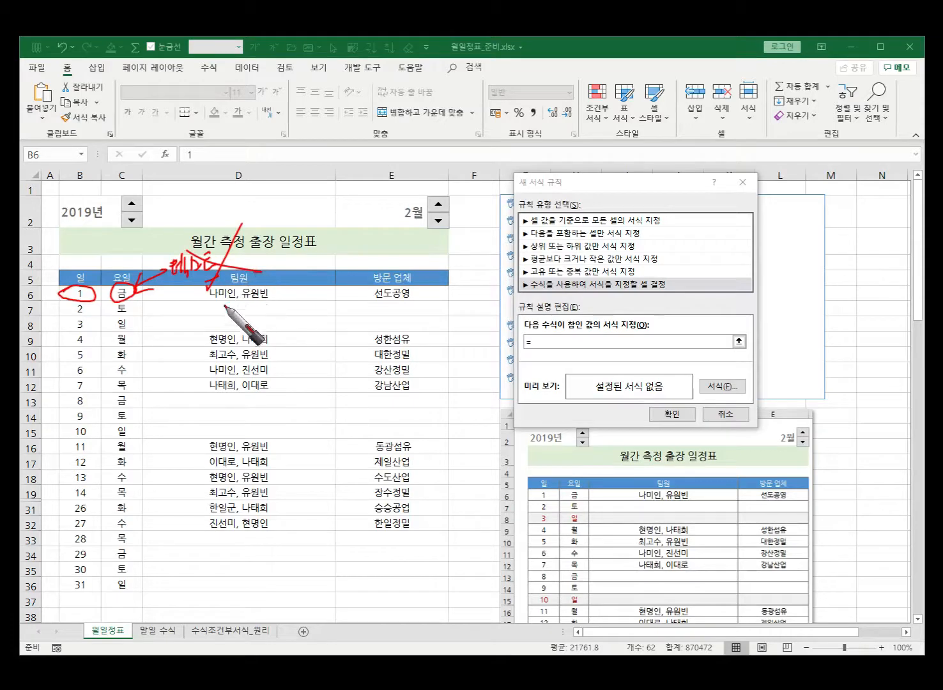
{"action": "mouse_move", "coordinate": [129, 292]}
{"action": "left_mouse_down"}
{"action": "mouse_move", "coordinate": [114, 282]}
{"action": "mouse_move", "coordinate": [120, 304]}
{"action": "mouse_move", "coordinate": [136, 298]}
{"action": "mouse_move", "coordinate": [211, 202]}
{"action": "mouse_move", "coordinate": [376, 202]}
{"action": "left_mouse_up"}
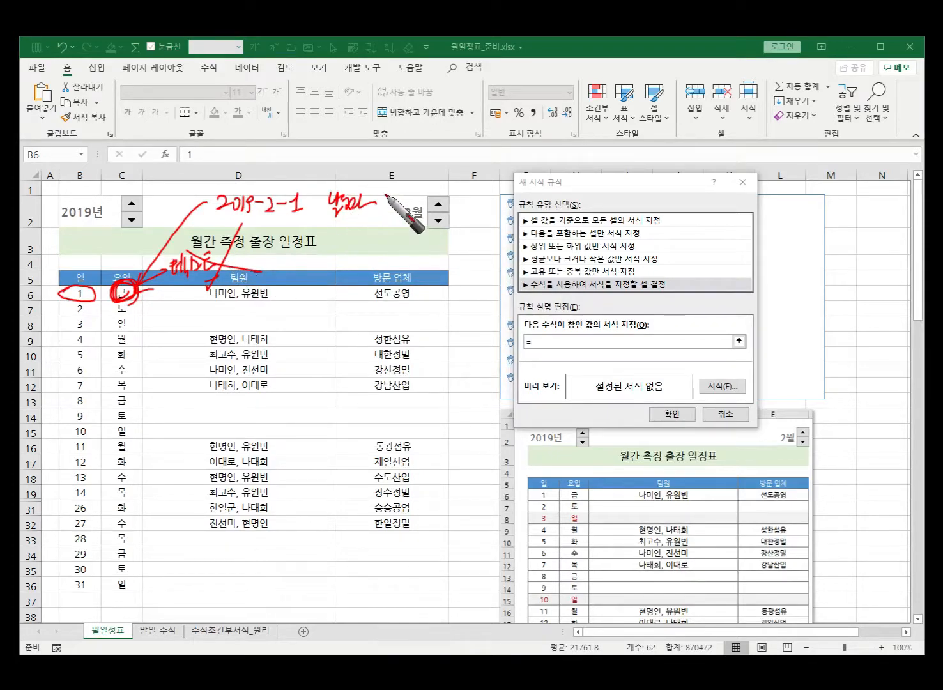
{"action": "left_click_drag", "start_coordinate": [380, 189], "coordinate": [391, 202]}
{"action": "mouse_move", "coordinate": [393, 176]}
{"action": "left_mouse_down"}
{"action": "mouse_move", "coordinate": [394, 212]}
{"action": "mouse_move", "coordinate": [369, 248]}
{"action": "mouse_move", "coordinate": [389, 244]}
{"action": "mouse_move", "coordinate": [400, 262]}
{"action": "mouse_move", "coordinate": [424, 239]}
{"action": "mouse_move", "coordinate": [435, 251]}
{"action": "left_mouse_up"}
{"action": "left_click_drag", "start_coordinate": [427, 250], "coordinate": [439, 258]}
{"action": "mouse_move", "coordinate": [447, 241]}
{"action": "left_mouse_down"}
{"action": "mouse_move", "coordinate": [493, 241]}
{"action": "mouse_move", "coordinate": [502, 251]}
{"action": "left_mouse_up"}
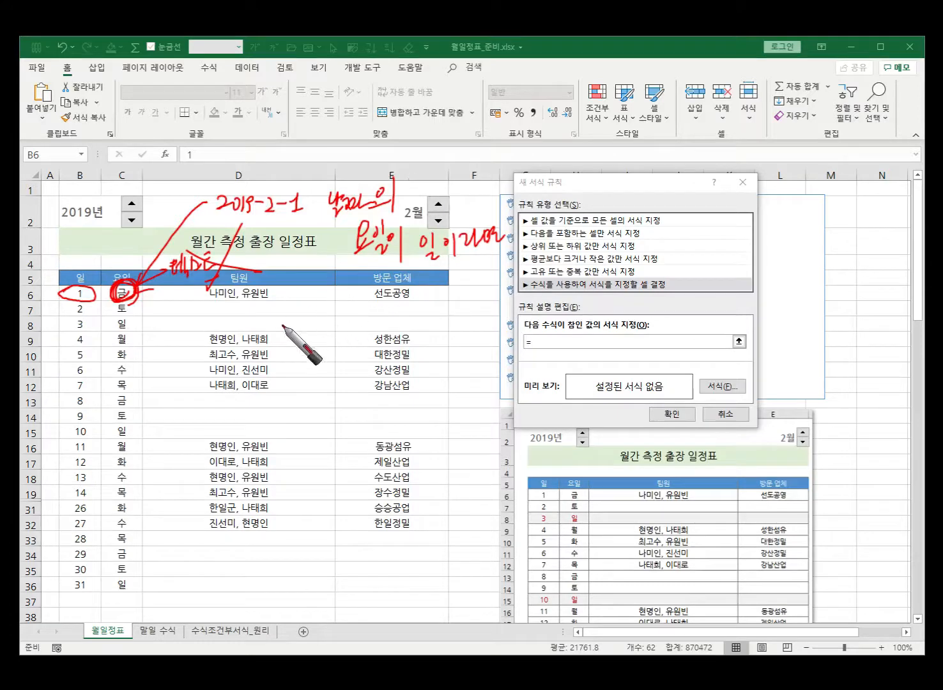
Sketch on-screen notes of the function weekday(날짜) and the series of numbers starting 1, 2, 3 that it returns
{"action": "mouse_move", "coordinate": [261, 308]}
{"action": "left_mouse_down"}
{"action": "mouse_move", "coordinate": [301, 333]}
{"action": "mouse_move", "coordinate": [330, 327]}
{"action": "mouse_move", "coordinate": [330, 362]}
{"action": "left_mouse_up"}
{"action": "left_click_drag", "start_coordinate": [358, 301], "coordinate": [354, 361]}
{"action": "left_click_drag", "start_coordinate": [413, 295], "coordinate": [406, 345]}
{"action": "mouse_move", "coordinate": [368, 307]}
{"action": "left_mouse_down"}
{"action": "mouse_move", "coordinate": [377, 324]}
{"action": "mouse_move", "coordinate": [385, 307]}
{"action": "mouse_move", "coordinate": [405, 315]}
{"action": "left_mouse_up"}
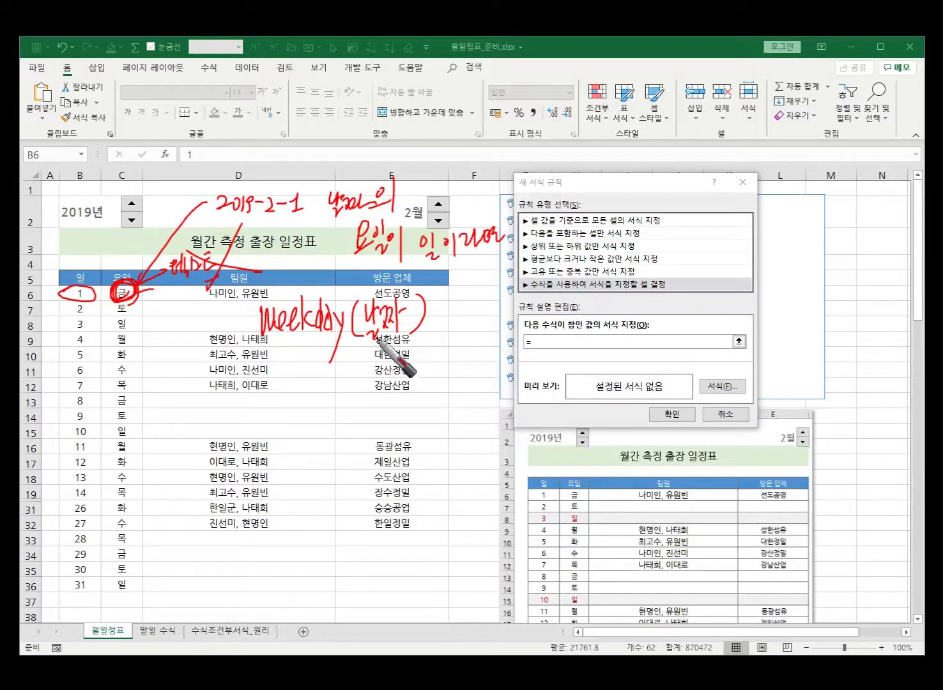
{"action": "left_click_drag", "start_coordinate": [263, 351], "coordinate": [425, 337]}
{"action": "mouse_move", "coordinate": [289, 355]}
{"action": "left_mouse_down"}
{"action": "mouse_move", "coordinate": [284, 405]}
{"action": "mouse_move", "coordinate": [308, 401]}
{"action": "left_mouse_up"}
{"action": "mouse_move", "coordinate": [297, 395]}
{"action": "left_mouse_down"}
{"action": "mouse_move", "coordinate": [297, 412]}
{"action": "mouse_move", "coordinate": [331, 418]}
{"action": "mouse_move", "coordinate": [409, 414]}
{"action": "mouse_move", "coordinate": [424, 403]}
{"action": "left_mouse_up"}
{"action": "left_click", "coordinate": [383, 412]}
{"action": "left_click", "coordinate": [389, 411]}
{"action": "left_click", "coordinate": [396, 411]}
{"action": "left_click", "coordinate": [403, 411]}
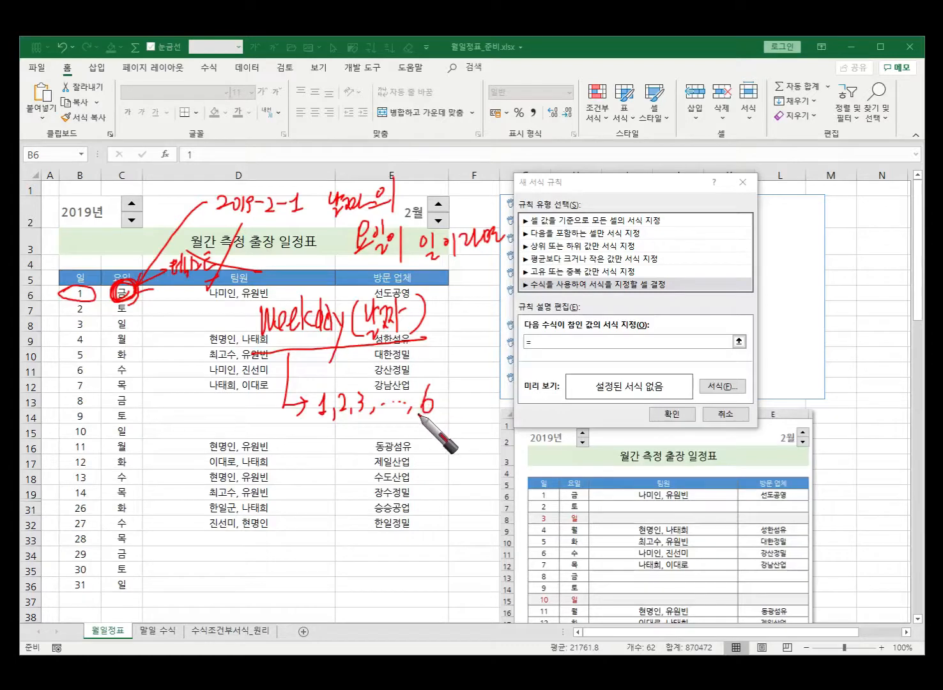
{"action": "left_click_drag", "start_coordinate": [429, 387], "coordinate": [427, 421]}
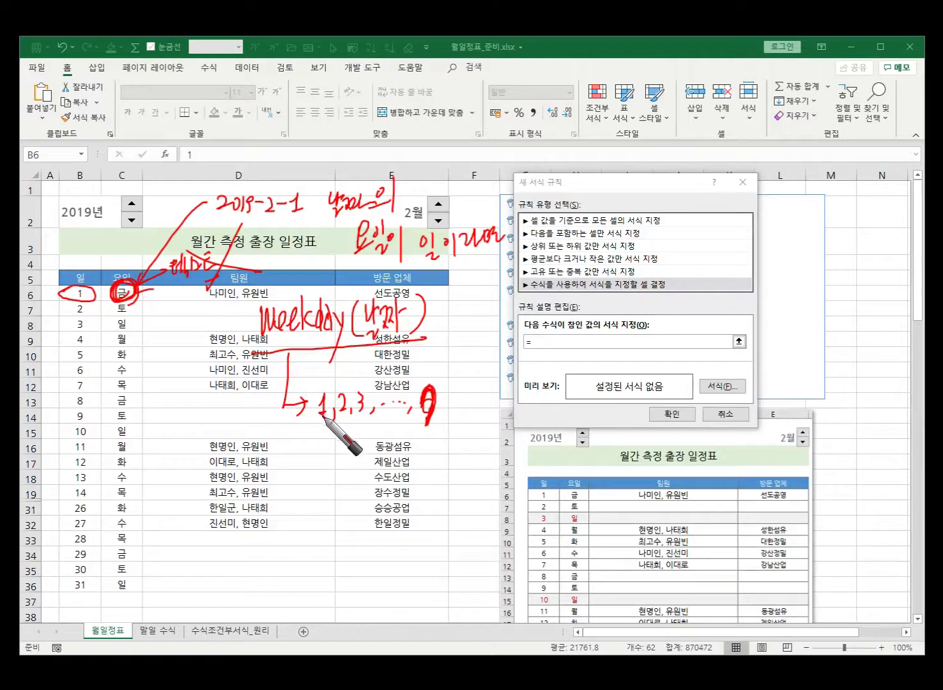
Label the weekday numbers with 일 under 1, frame the date 2019-2-1, extend the noted condition with = 1, and clear the notes
{"action": "left_click_drag", "start_coordinate": [315, 438], "coordinate": [322, 452]}
{"action": "left_click_drag", "start_coordinate": [313, 458], "coordinate": [321, 469]}
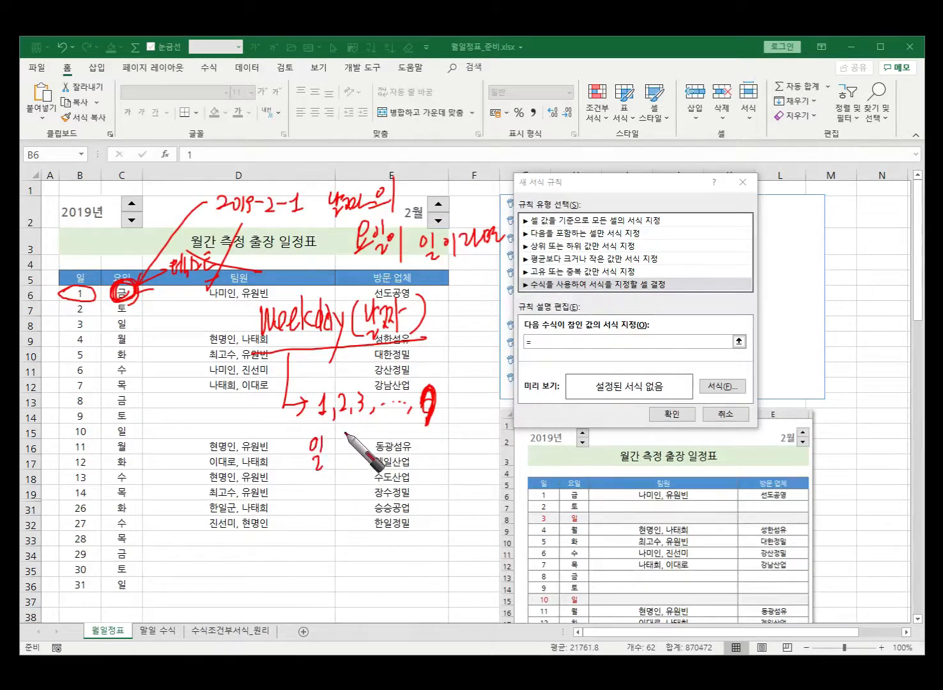
{"action": "left_click_drag", "start_coordinate": [343, 428], "coordinate": [343, 460]}
{"action": "left_click_drag", "start_coordinate": [338, 465], "coordinate": [338, 472]}
{"action": "left_click_drag", "start_coordinate": [349, 451], "coordinate": [357, 470]}
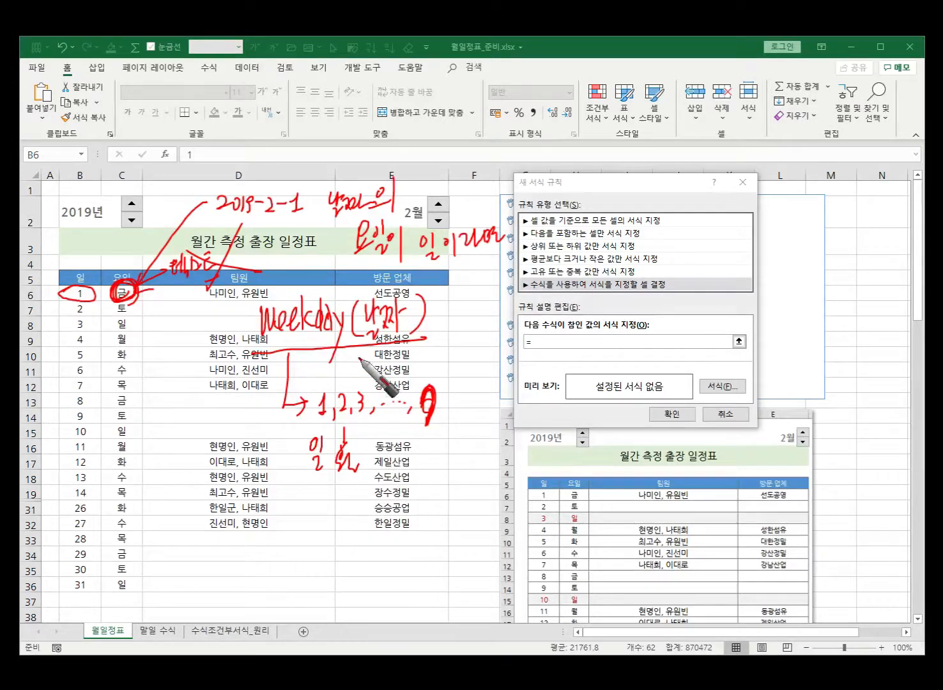
{"action": "mouse_move", "coordinate": [214, 178]}
{"action": "left_mouse_down"}
{"action": "mouse_move", "coordinate": [215, 220]}
{"action": "mouse_move", "coordinate": [311, 214]}
{"action": "mouse_move", "coordinate": [216, 186]}
{"action": "left_mouse_up"}
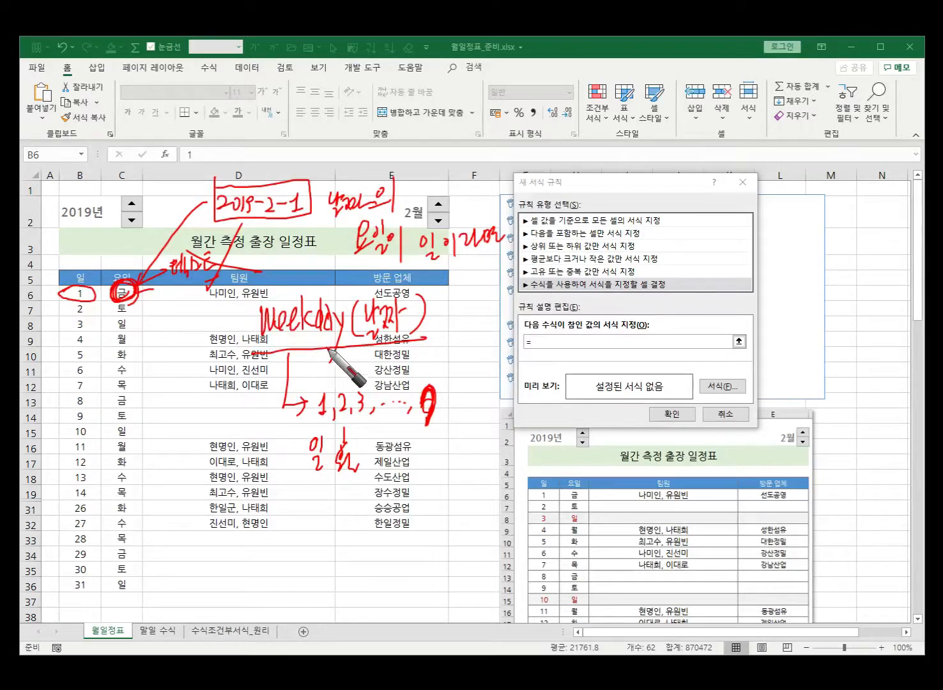
{"action": "left_click_drag", "start_coordinate": [432, 311], "coordinate": [465, 331]}
{"action": "left_click_drag", "start_coordinate": [455, 331], "coordinate": [476, 331]}
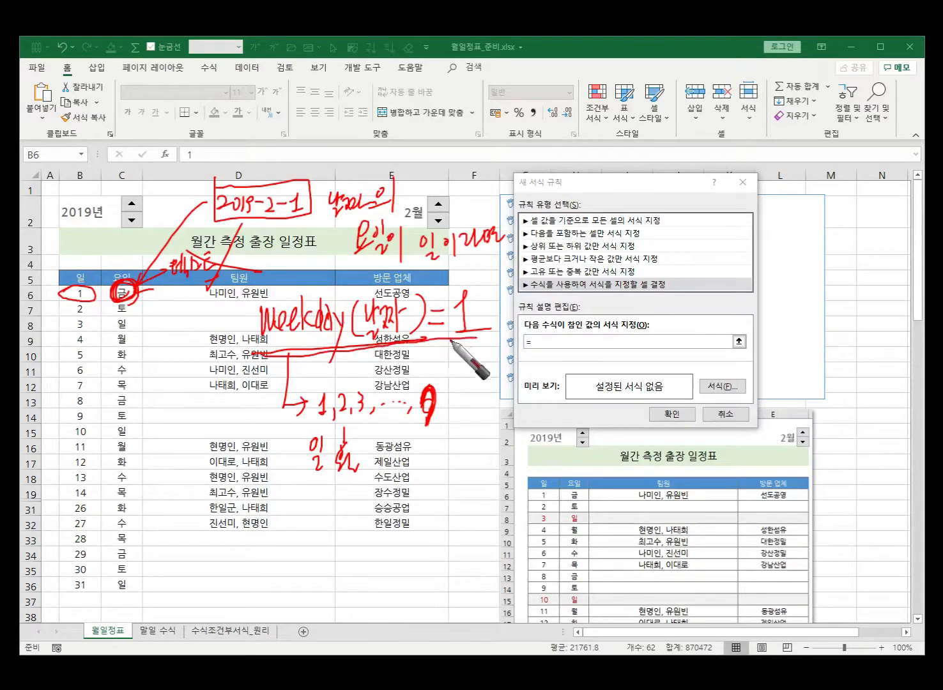
{"action": "mouse_move", "coordinate": [423, 382]}
{"action": "left_mouse_down"}
{"action": "mouse_move", "coordinate": [429, 409]}
{"action": "mouse_move", "coordinate": [414, 393]}
{"action": "left_mouse_up"}
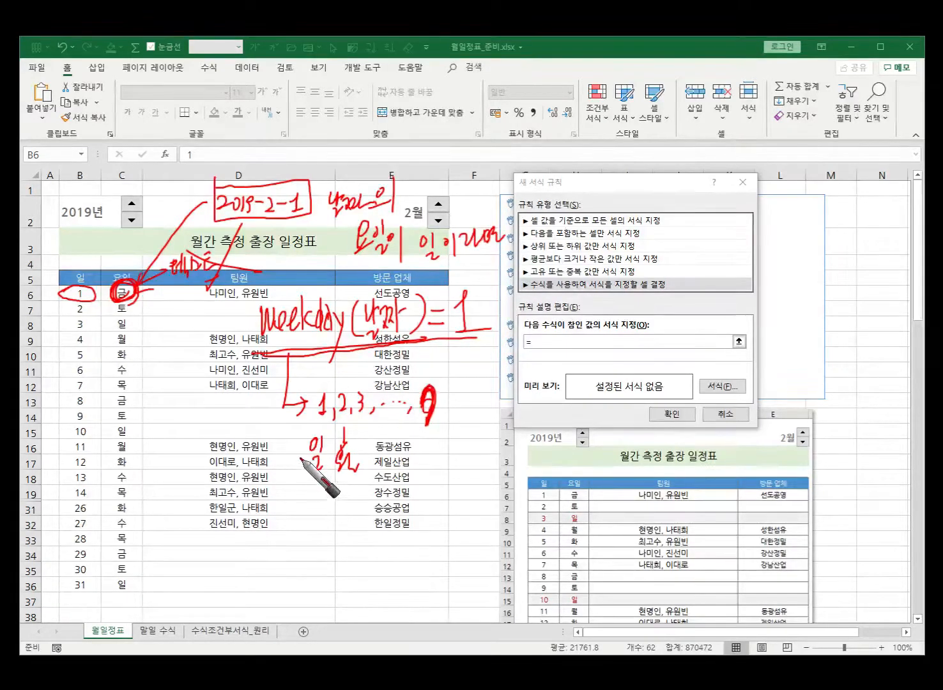
{"action": "key", "text": "e"}
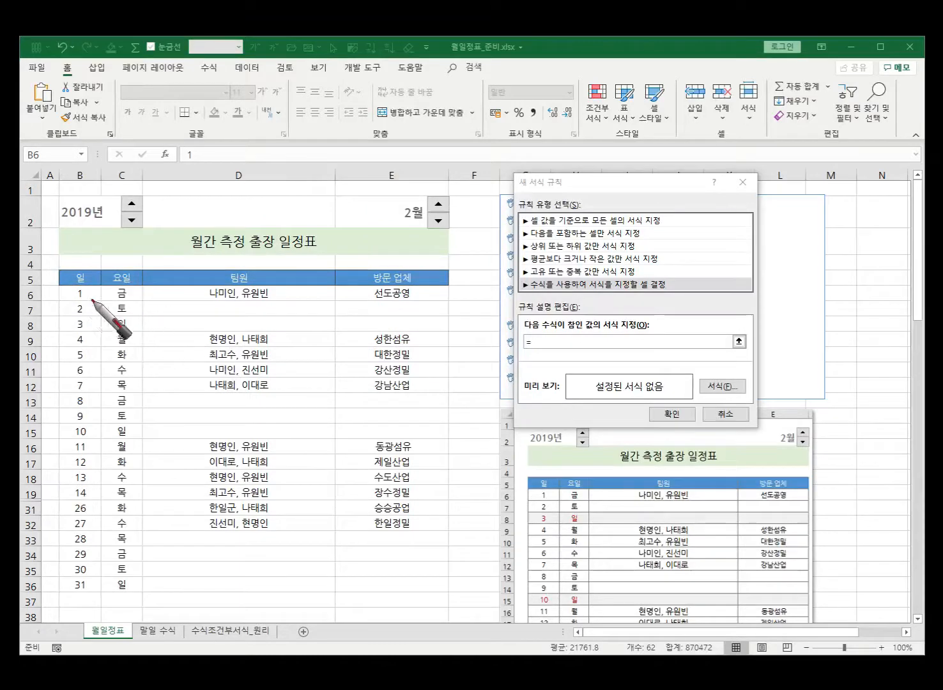
Mark B6 as the starting cell, circle the weekday in C6, and note the framed condition =WEEKDAY(C6) = 1 over the sheet
{"action": "mouse_move", "coordinate": [59, 285]}
{"action": "left_mouse_down"}
{"action": "mouse_move", "coordinate": [60, 300]}
{"action": "mouse_move", "coordinate": [99, 299]}
{"action": "mouse_move", "coordinate": [102, 286]}
{"action": "mouse_move", "coordinate": [59, 286]}
{"action": "left_mouse_up"}
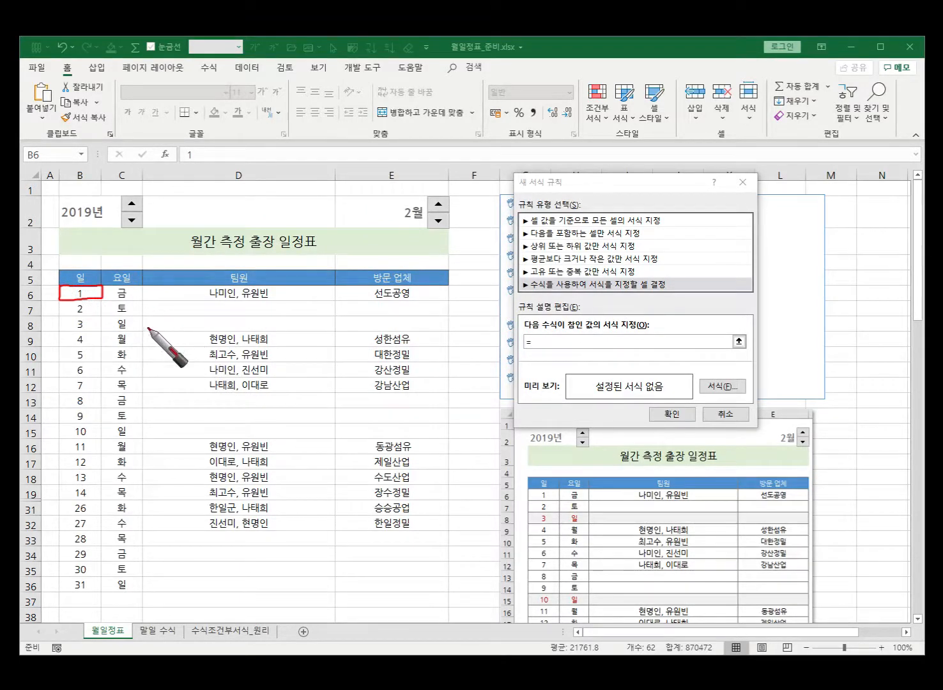
{"action": "mouse_move", "coordinate": [102, 288]}
{"action": "left_mouse_down"}
{"action": "mouse_move", "coordinate": [166, 216]}
{"action": "mouse_move", "coordinate": [164, 235]}
{"action": "left_mouse_up"}
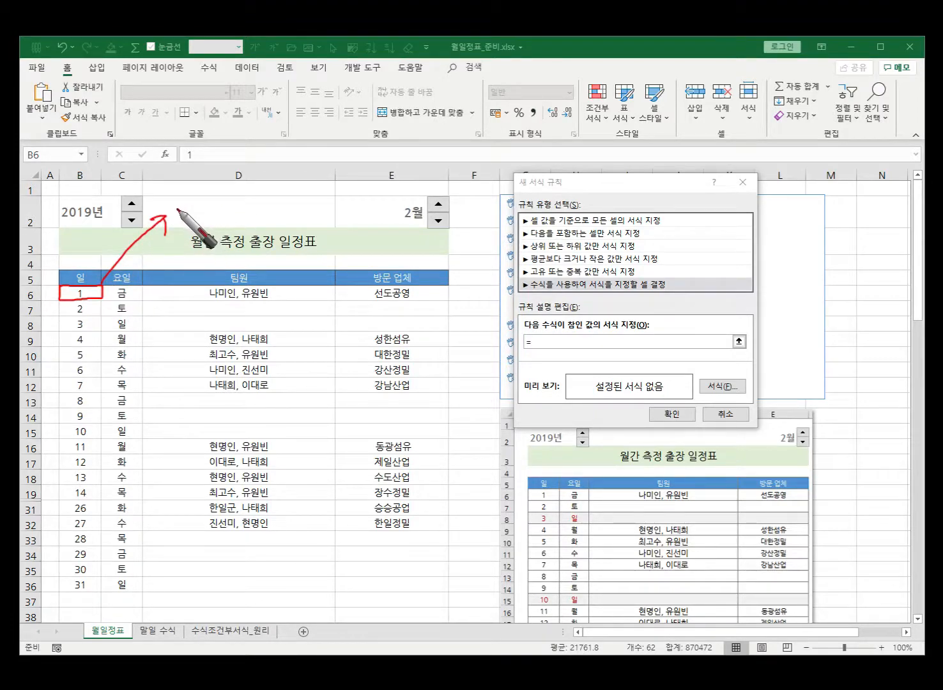
{"action": "mouse_move", "coordinate": [174, 213]}
{"action": "left_mouse_down"}
{"action": "mouse_move", "coordinate": [254, 205]}
{"action": "mouse_move", "coordinate": [267, 192]}
{"action": "mouse_move", "coordinate": [269, 227]}
{"action": "left_mouse_up"}
{"action": "mouse_move", "coordinate": [128, 285]}
{"action": "left_mouse_down"}
{"action": "mouse_move", "coordinate": [107, 295]}
{"action": "mouse_move", "coordinate": [141, 294]}
{"action": "mouse_move", "coordinate": [109, 287]}
{"action": "left_mouse_up"}
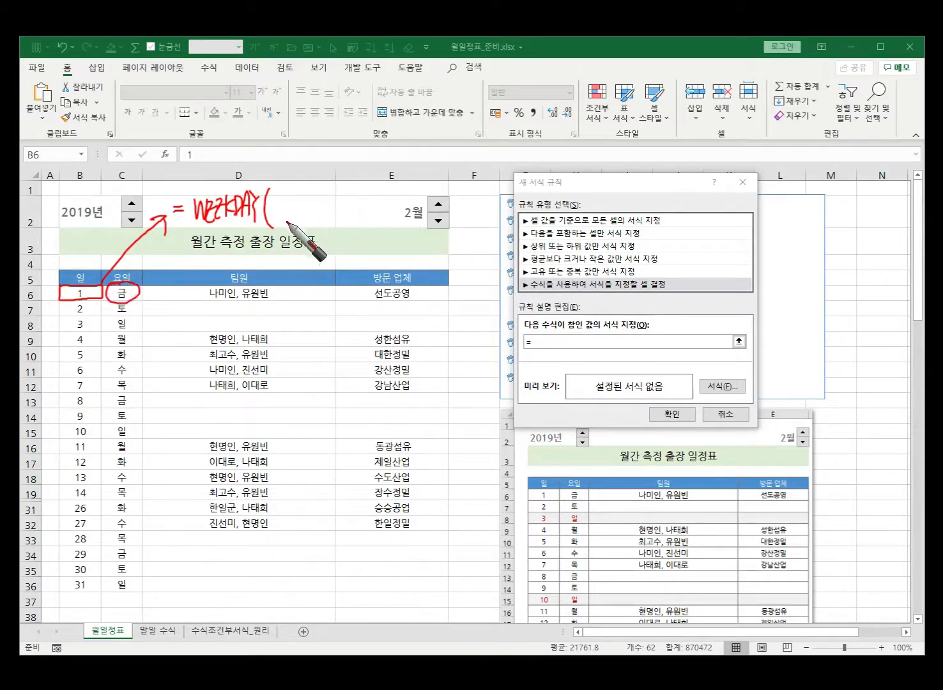
{"action": "mouse_move", "coordinate": [286, 196]}
{"action": "left_mouse_down"}
{"action": "mouse_move", "coordinate": [285, 214]}
{"action": "mouse_move", "coordinate": [295, 199]}
{"action": "mouse_move", "coordinate": [324, 222]}
{"action": "mouse_move", "coordinate": [356, 200]}
{"action": "mouse_move", "coordinate": [391, 216]}
{"action": "left_mouse_up"}
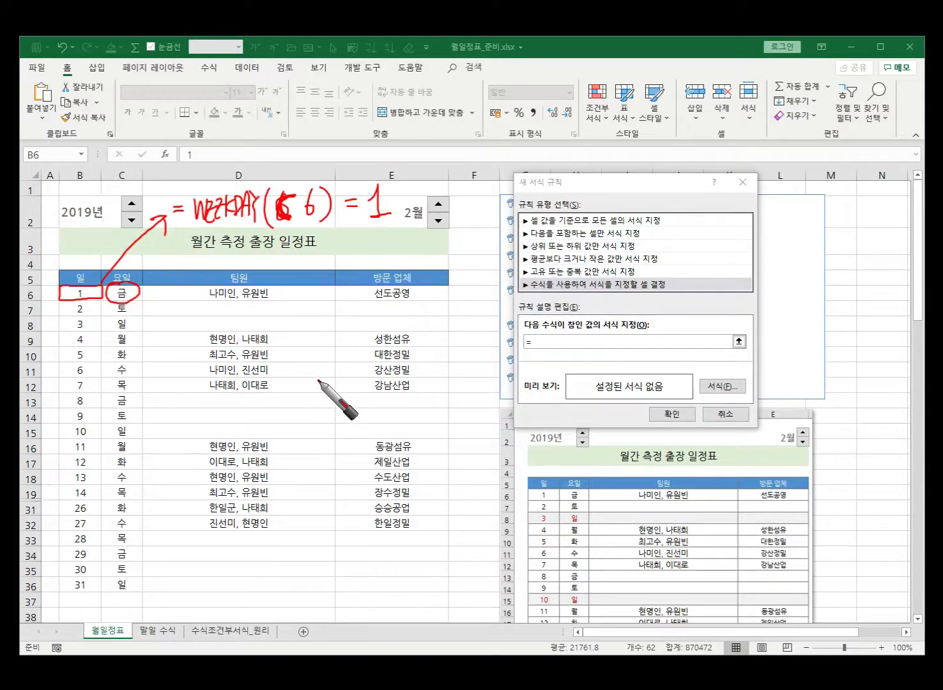
{"action": "mouse_move", "coordinate": [176, 238]}
{"action": "left_mouse_down"}
{"action": "mouse_move", "coordinate": [409, 241]}
{"action": "mouse_move", "coordinate": [268, 170]}
{"action": "mouse_move", "coordinate": [167, 189]}
{"action": "mouse_move", "coordinate": [167, 240]}
{"action": "left_mouse_up"}
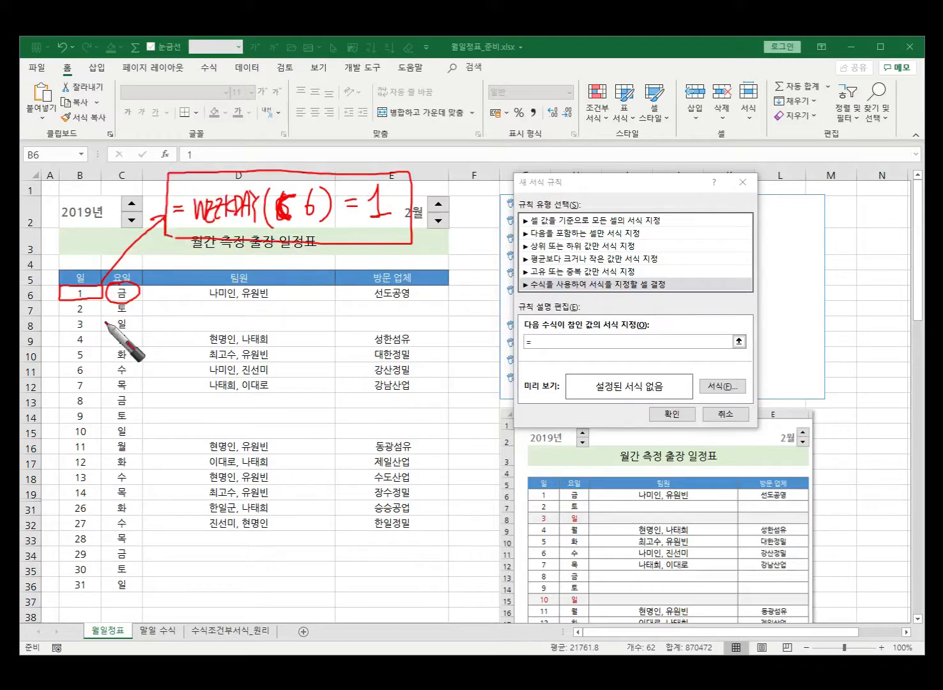
Examine how the C6 reference shifts when copied down and across, mark a $ before the column letter, and clear the notes
{"action": "left_click_drag", "start_coordinate": [83, 353], "coordinate": [76, 505]}
{"action": "mouse_move", "coordinate": [168, 369]}
{"action": "left_mouse_down"}
{"action": "mouse_move", "coordinate": [307, 362]}
{"action": "mouse_move", "coordinate": [288, 380]}
{"action": "left_mouse_up"}
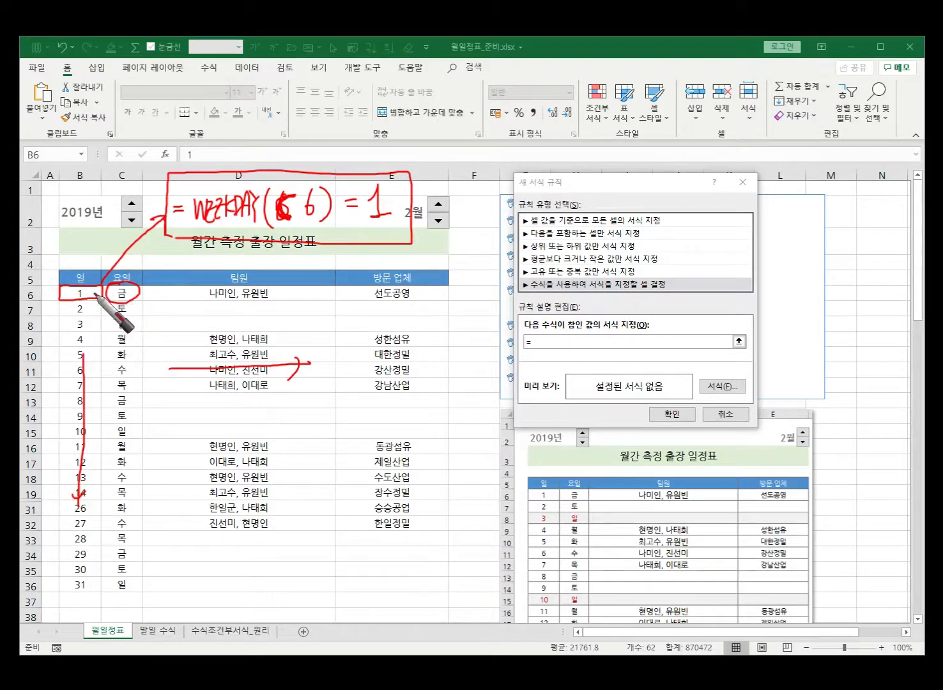
{"action": "mouse_move", "coordinate": [79, 310]}
{"action": "left_mouse_down"}
{"action": "mouse_move", "coordinate": [78, 495]}
{"action": "mouse_move", "coordinate": [94, 469]}
{"action": "left_mouse_up"}
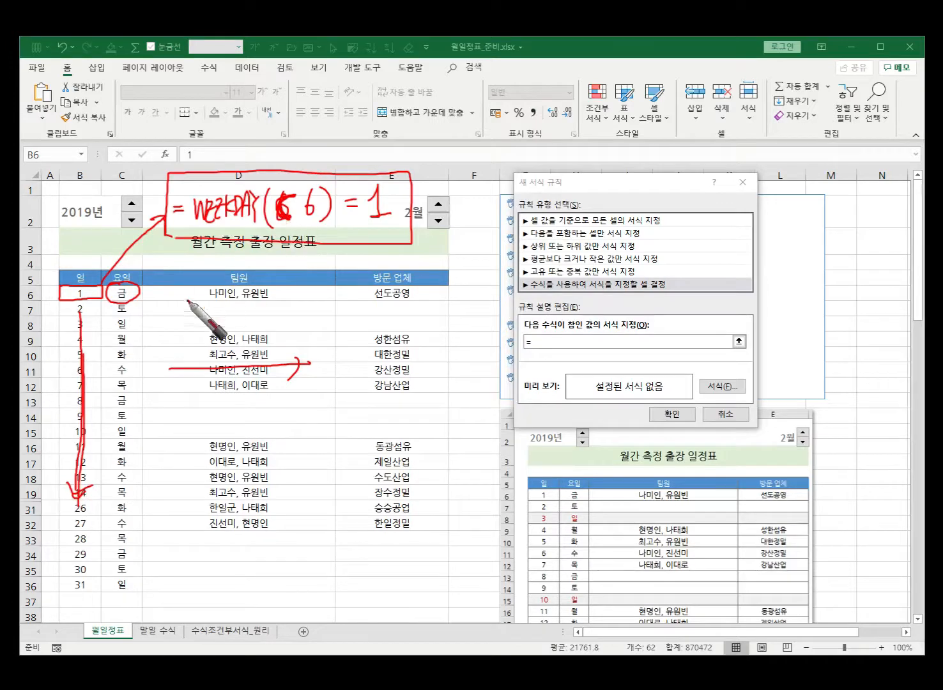
{"action": "left_click_drag", "start_coordinate": [135, 293], "coordinate": [135, 396]}
{"action": "mouse_move", "coordinate": [311, 192]}
{"action": "left_mouse_down"}
{"action": "mouse_move", "coordinate": [299, 214]}
{"action": "mouse_move", "coordinate": [312, 193]}
{"action": "left_mouse_up"}
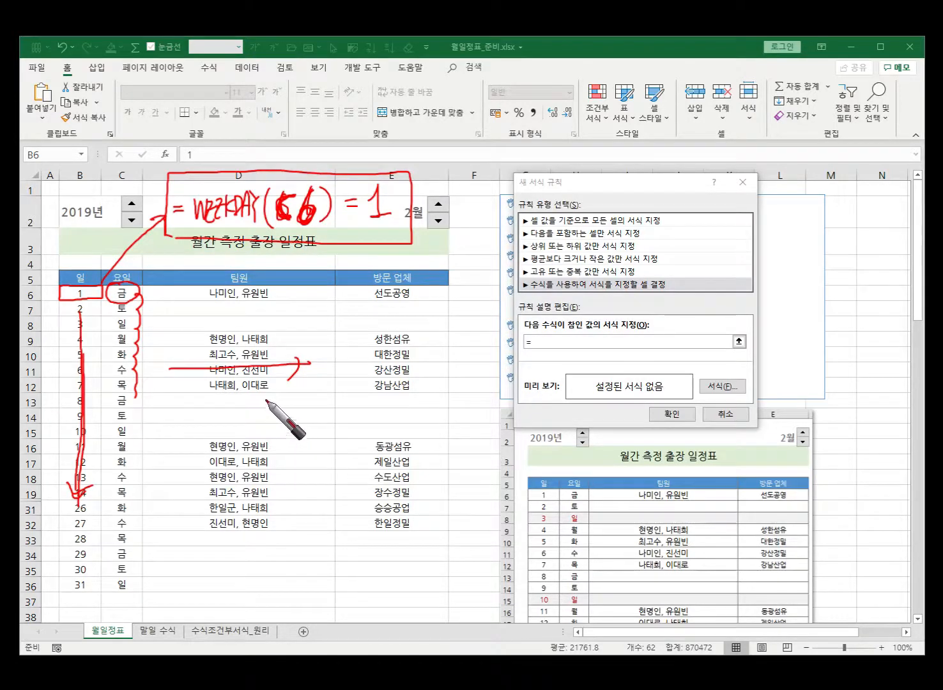
{"action": "mouse_move", "coordinate": [93, 302]}
{"action": "left_mouse_down"}
{"action": "mouse_move", "coordinate": [101, 314]}
{"action": "mouse_move", "coordinate": [119, 314]}
{"action": "left_mouse_up"}
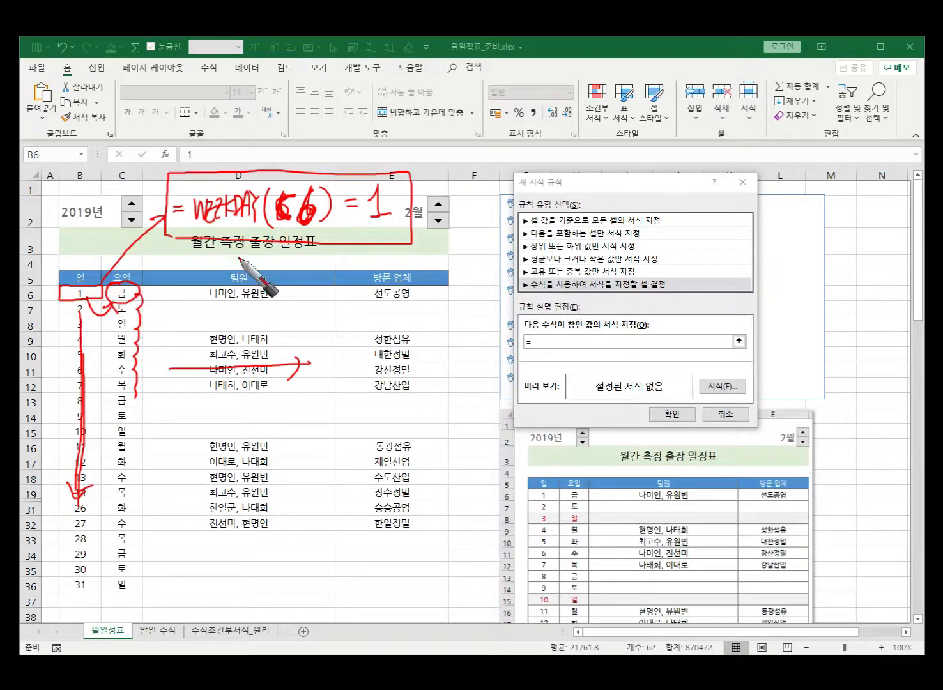
{"action": "mouse_move", "coordinate": [140, 296]}
{"action": "left_mouse_down"}
{"action": "mouse_move", "coordinate": [109, 286]}
{"action": "mouse_move", "coordinate": [183, 306]}
{"action": "mouse_move", "coordinate": [133, 283]}
{"action": "mouse_move", "coordinate": [119, 285]}
{"action": "mouse_move", "coordinate": [120, 305]}
{"action": "mouse_move", "coordinate": [128, 293]}
{"action": "left_mouse_up"}
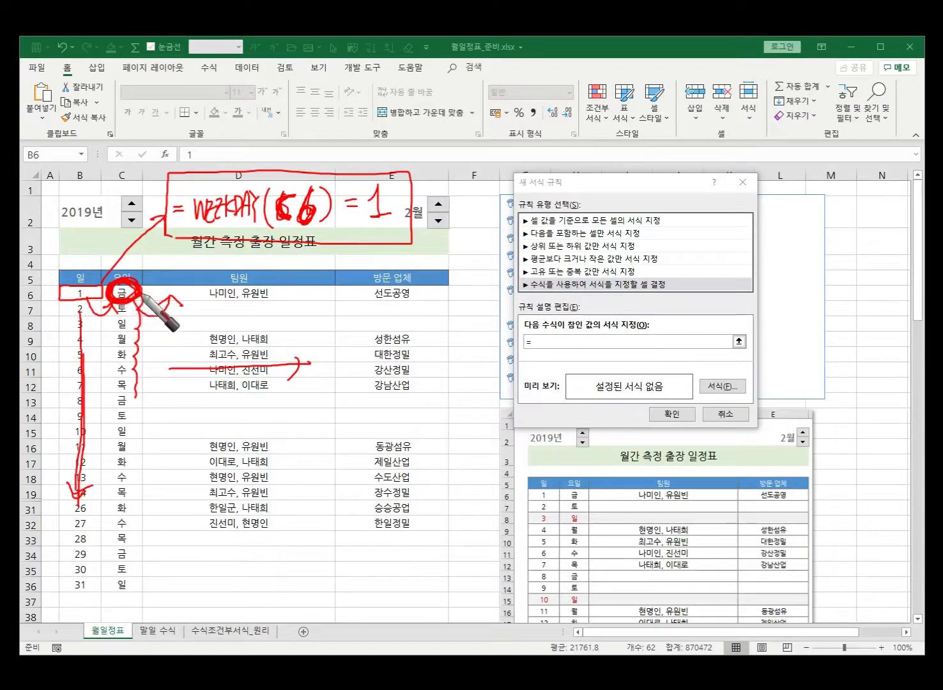
{"action": "left_click_drag", "start_coordinate": [276, 202], "coordinate": [273, 224]}
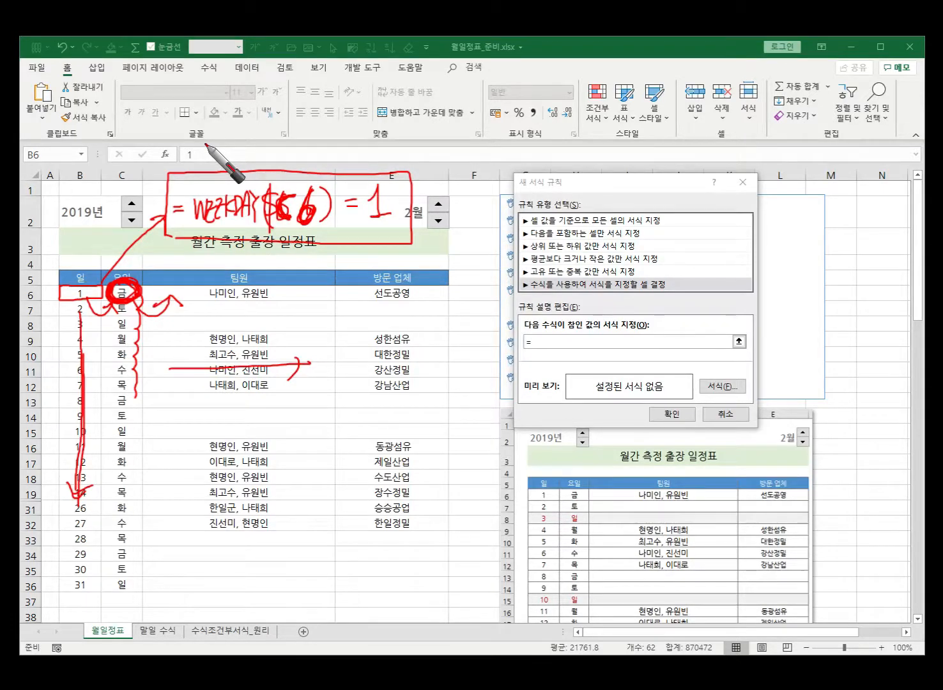
{"action": "key", "text": "e"}
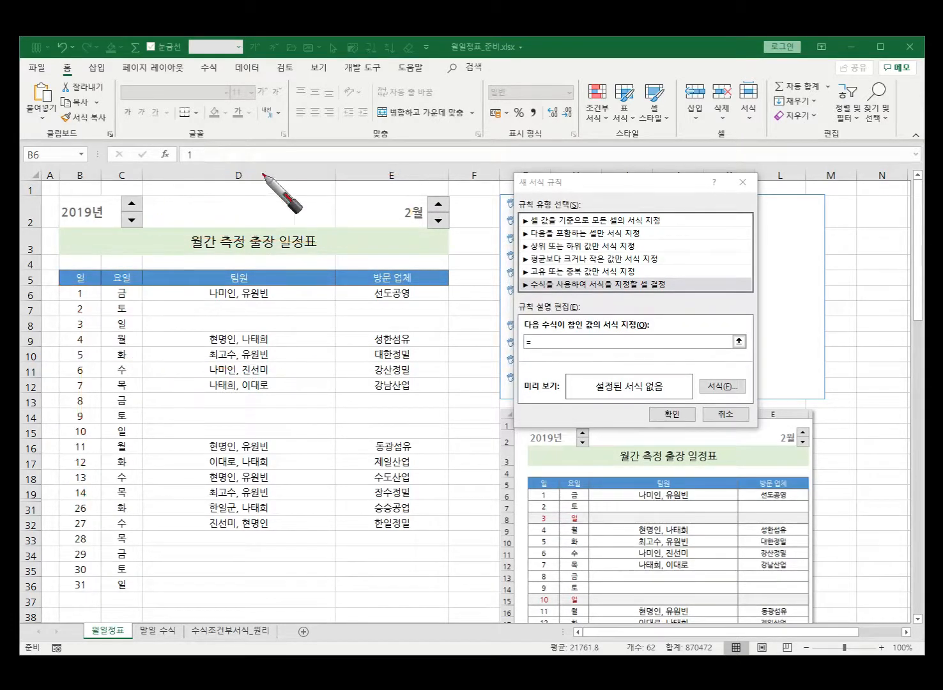
{"action": "key", "text": "Escape"}
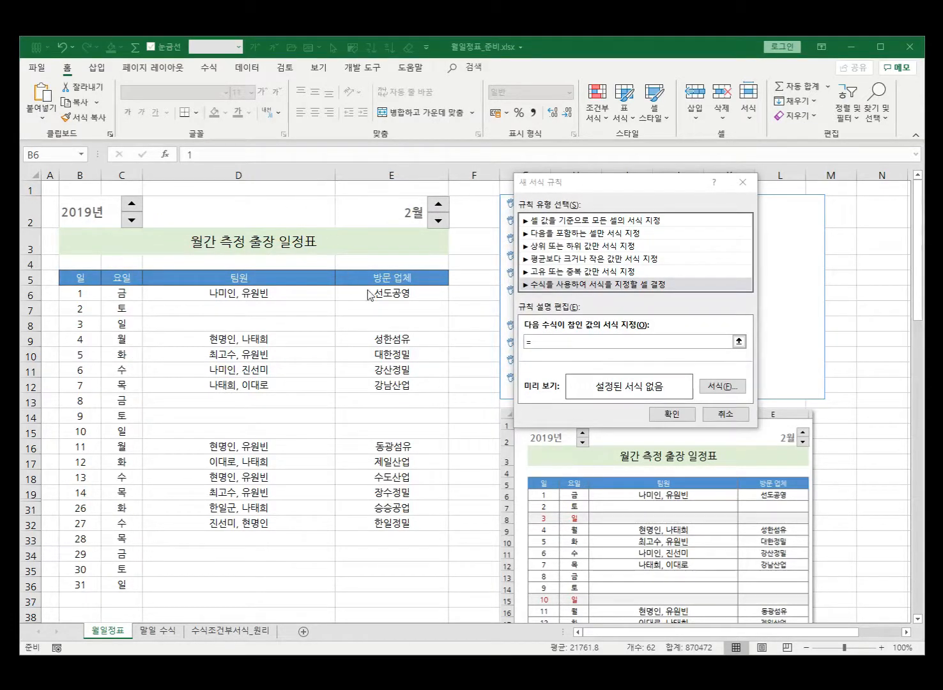
Enter = WEEKDAY($C6) = 1 as the rule's condition formula, keeping only column C absolute
{"action": "left_click", "coordinate": [547, 343]}
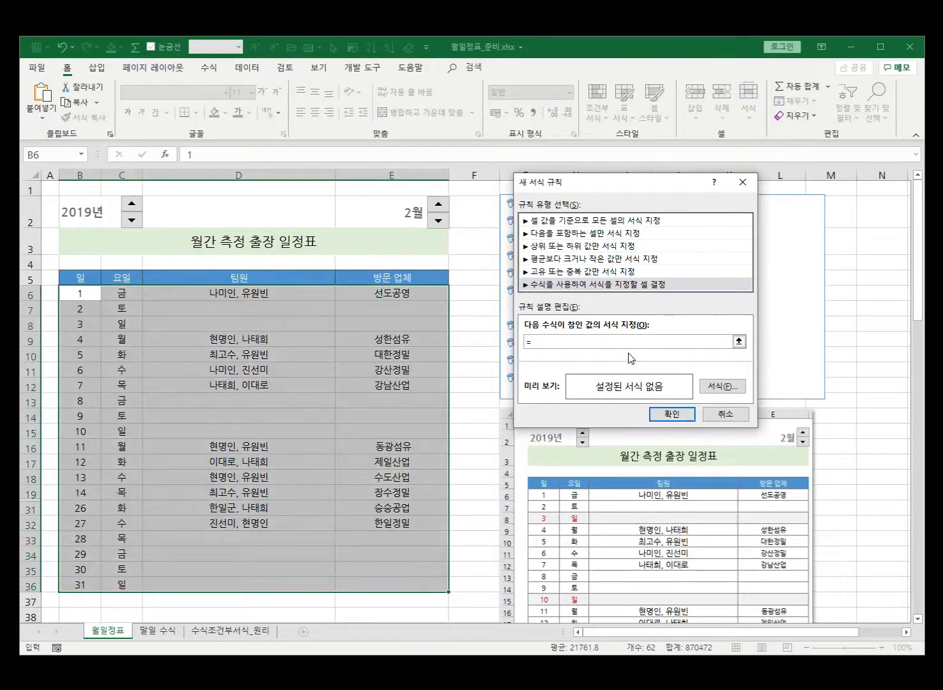
{"action": "key", "text": "BackSpace"}
{"action": "type", "text": "WEEKDAY("}
{"action": "left_click", "coordinate": [121, 295]}
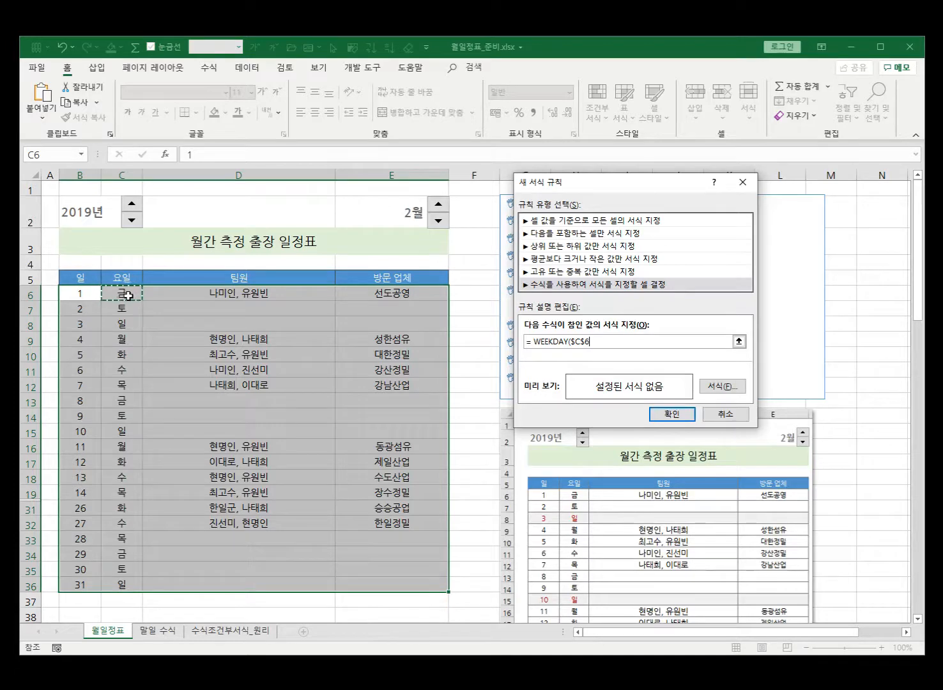
{"action": "key", "text": "F4"}
{"action": "key", "text": "F4"}
{"action": "type", "text": ") = 1"}
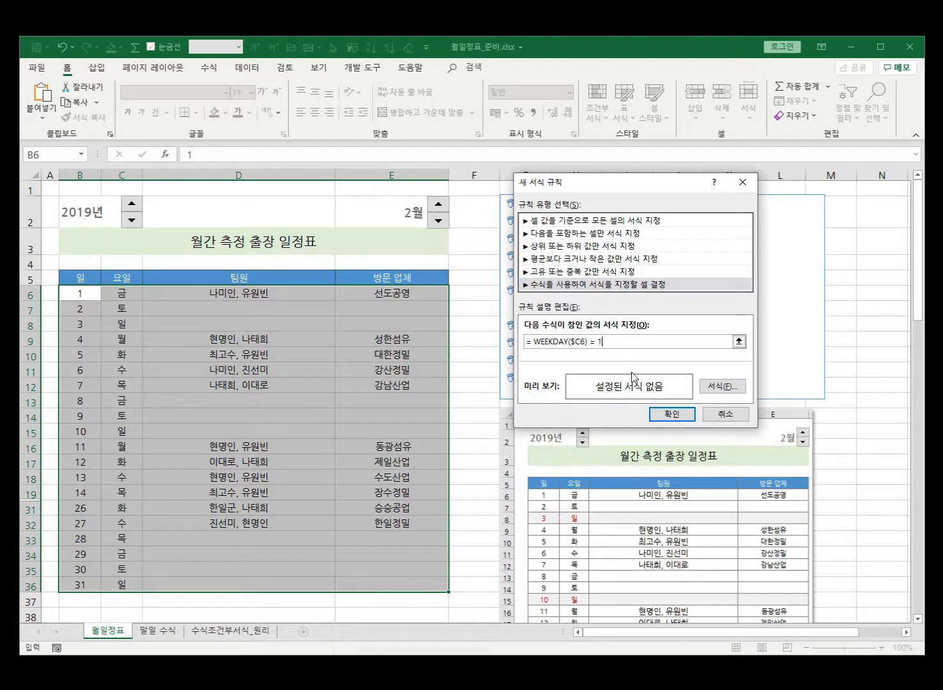
Format the Sunday rule with a light grey fill and red font color, and apply it to the schedule
{"action": "left_click", "coordinate": [717, 387]}
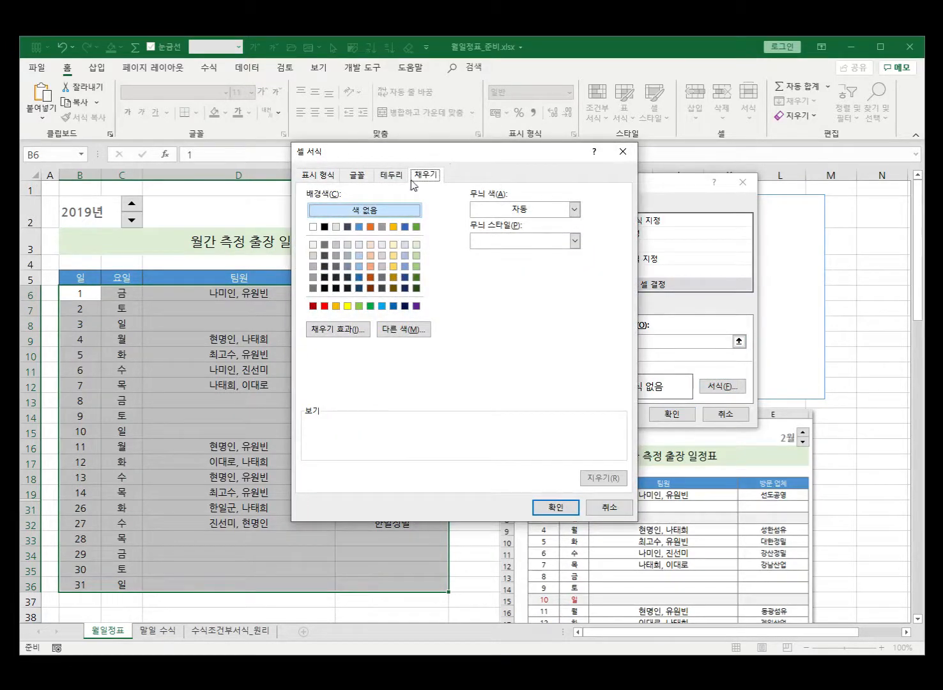
{"action": "left_click", "coordinate": [313, 256]}
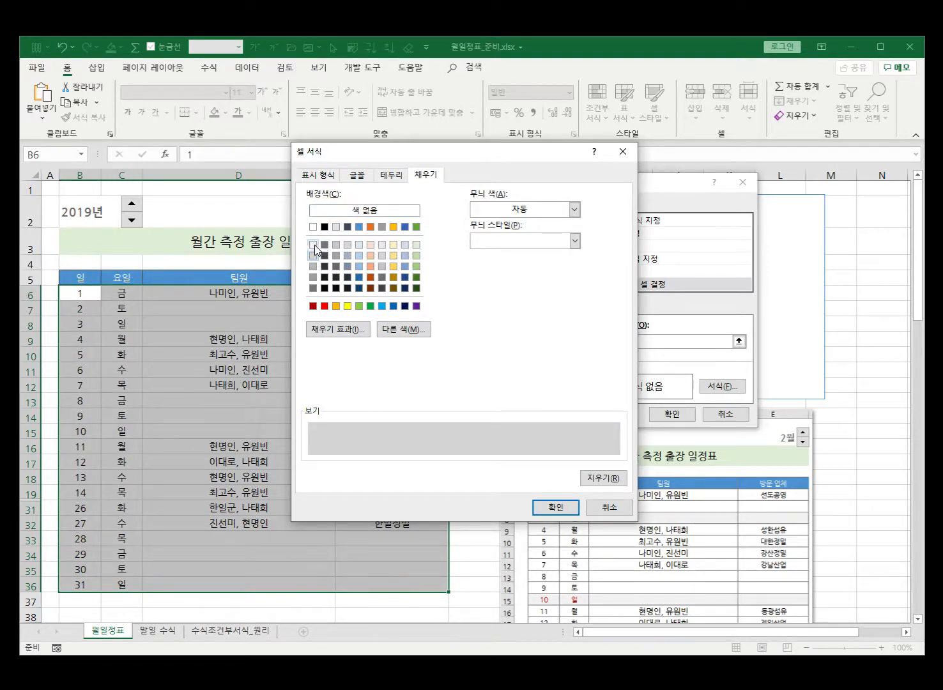
{"action": "left_click", "coordinate": [313, 244]}
{"action": "left_click", "coordinate": [357, 174]}
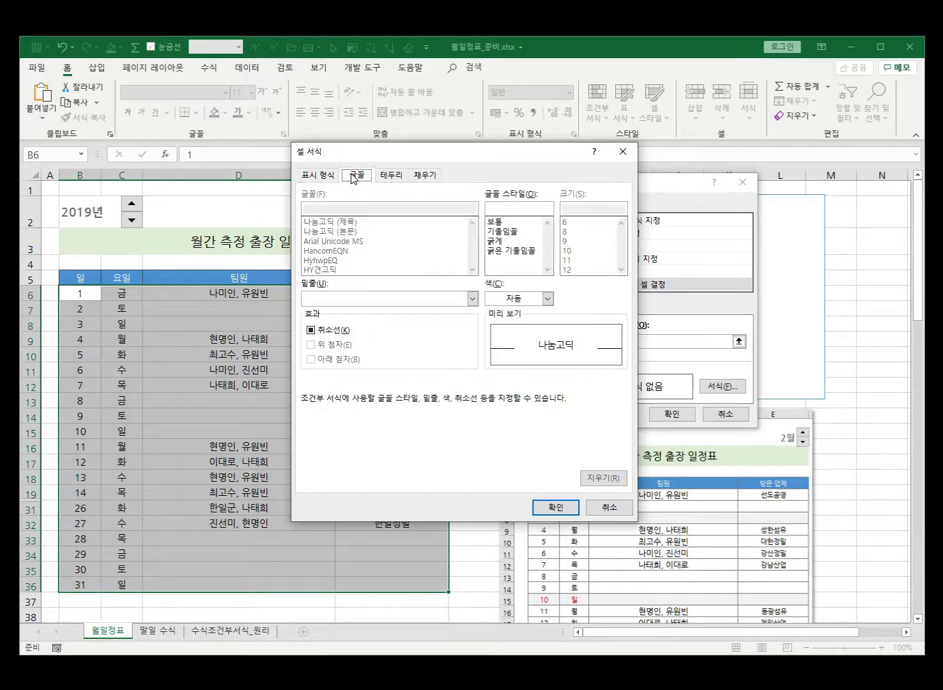
{"action": "left_click", "coordinate": [548, 299]}
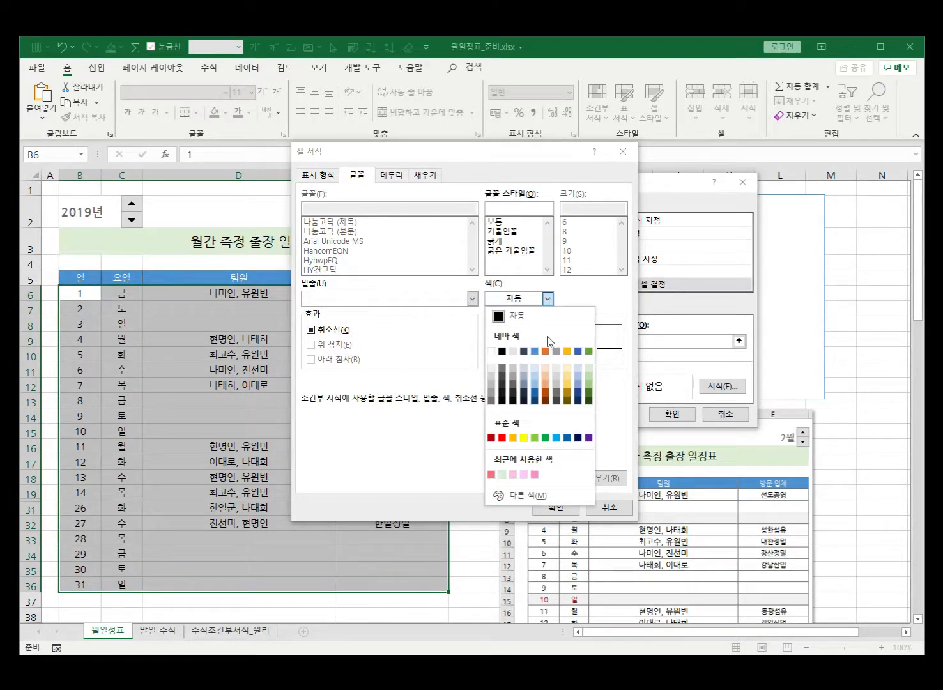
{"action": "left_click", "coordinate": [502, 438]}
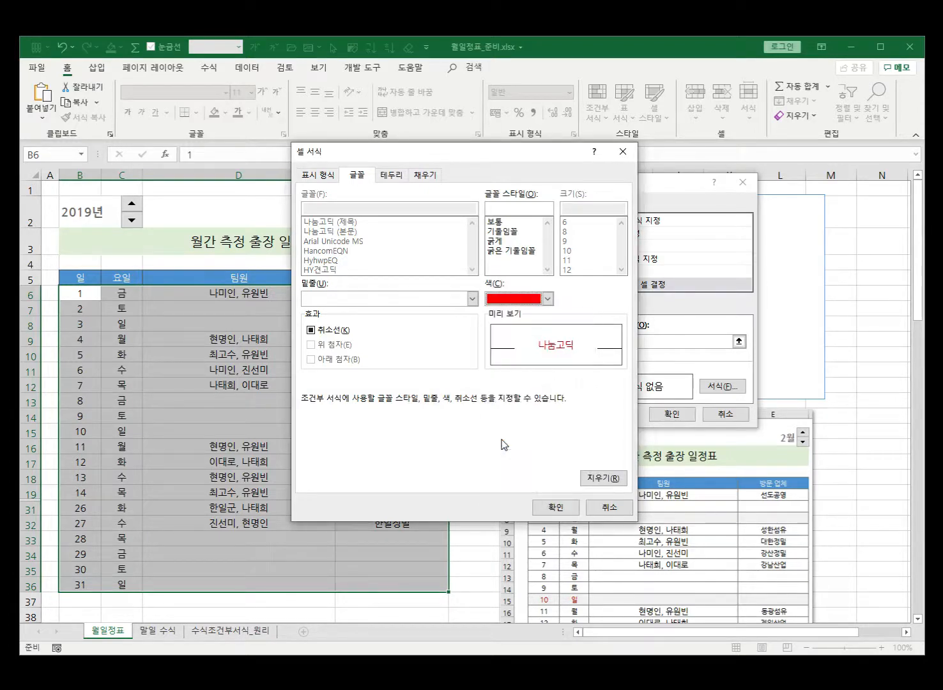
{"action": "left_click", "coordinate": [555, 508]}
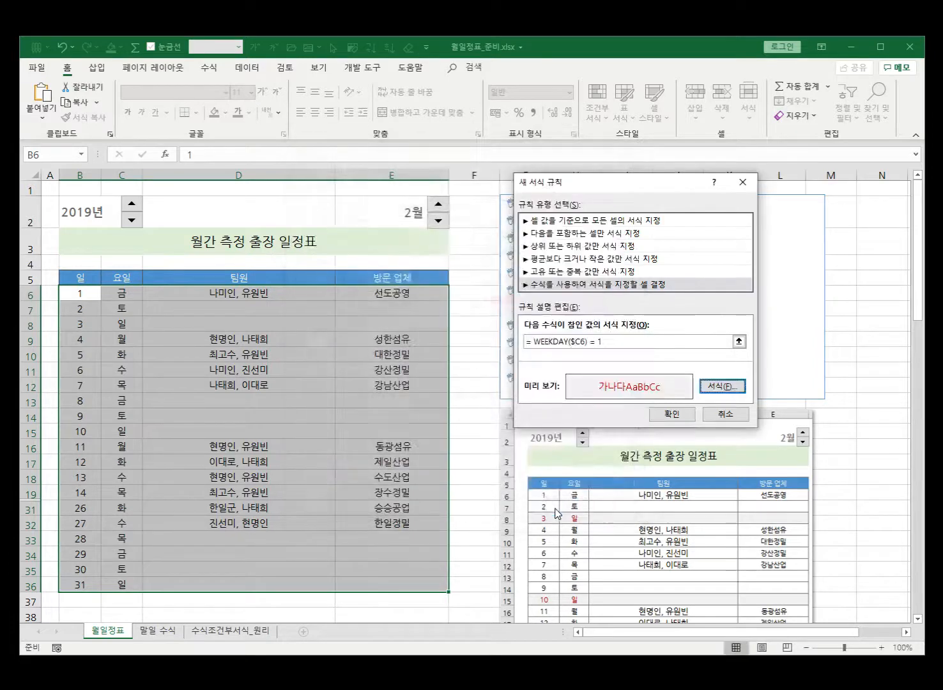
{"action": "left_click", "coordinate": [673, 412]}
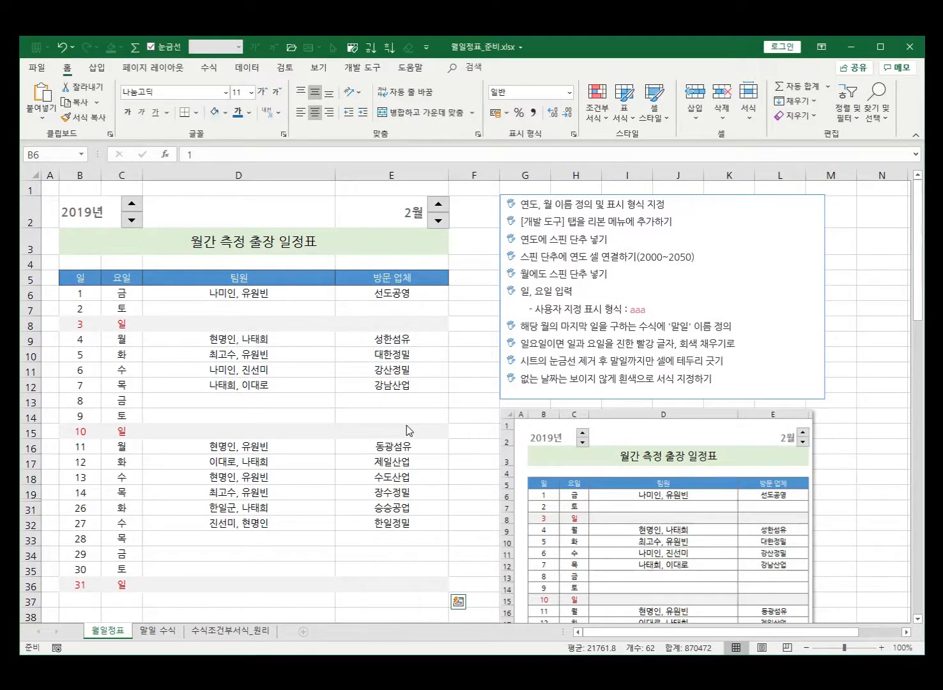
Turn off the gridlines (눈금선) of the 월일정표 sheet and deselect the schedule range
{"action": "scroll", "coordinate": [409, 431], "scroll_direction": "down", "scroll_amount": 2}
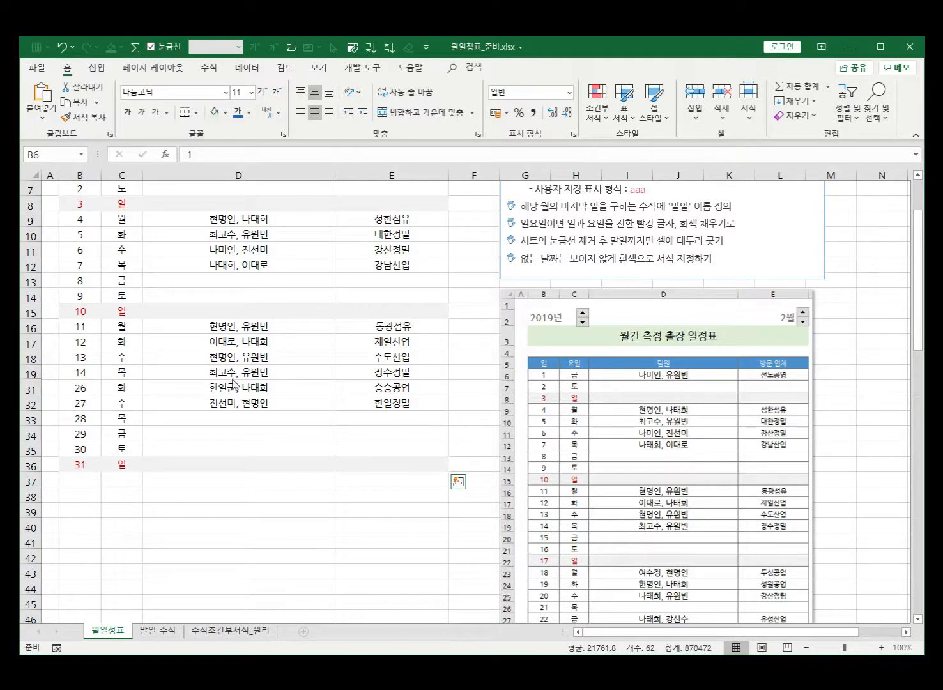
{"action": "scroll", "coordinate": [234, 383], "scroll_direction": "up", "scroll_amount": 2}
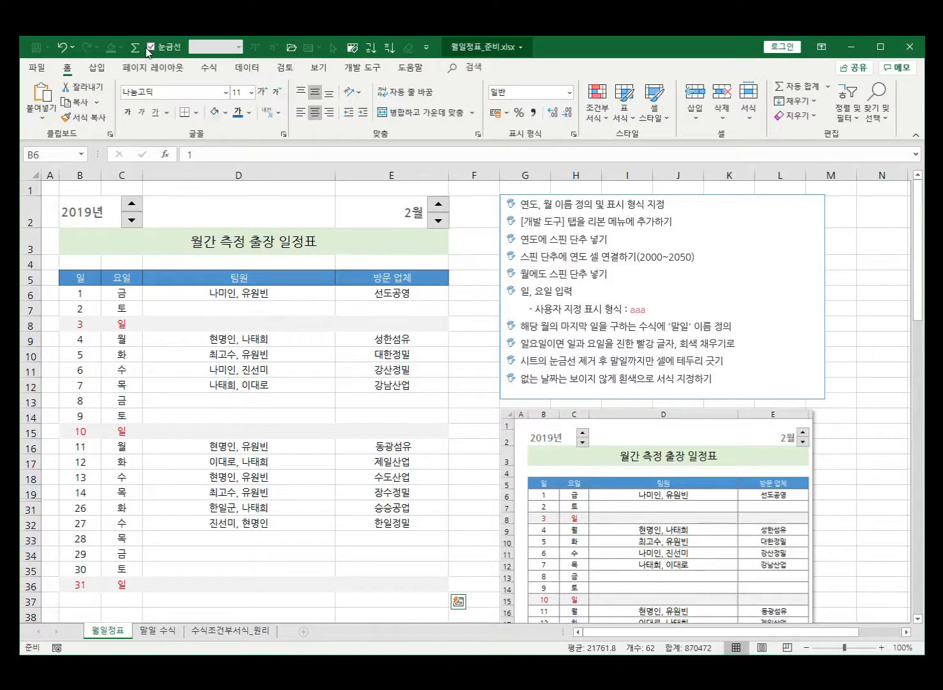
{"action": "key", "text": "ctrl+shift+End"}
{"action": "left_click", "coordinate": [322, 72]}
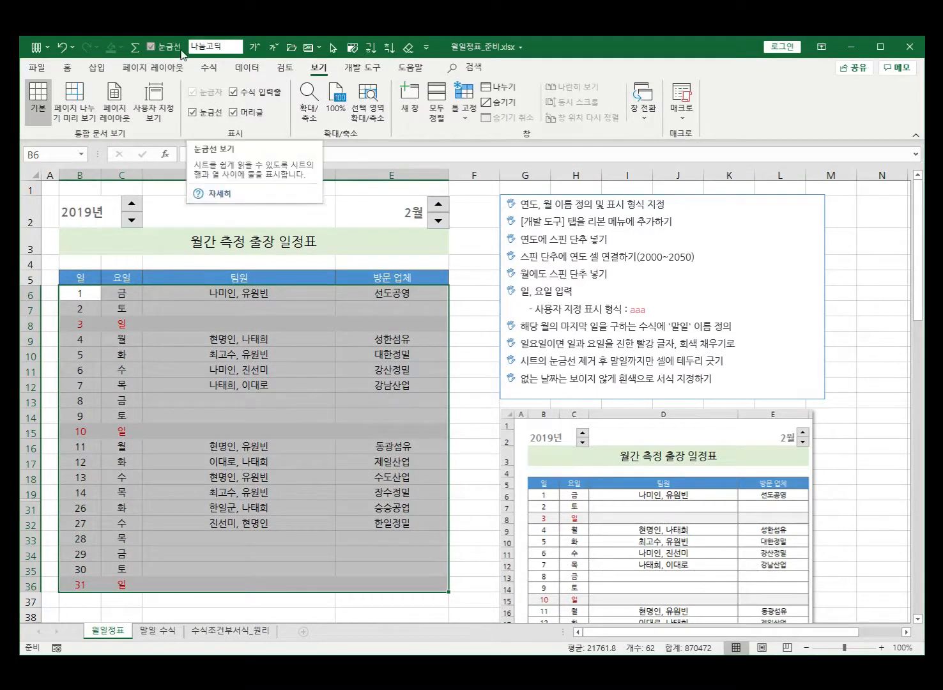
{"action": "right_click", "coordinate": [209, 116]}
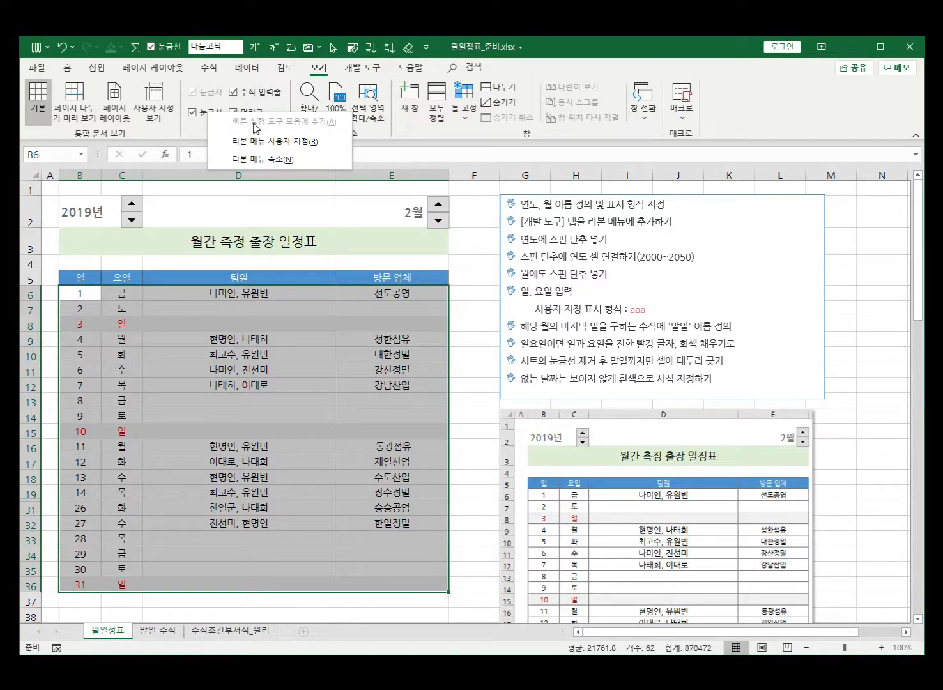
{"action": "left_click", "coordinate": [184, 190]}
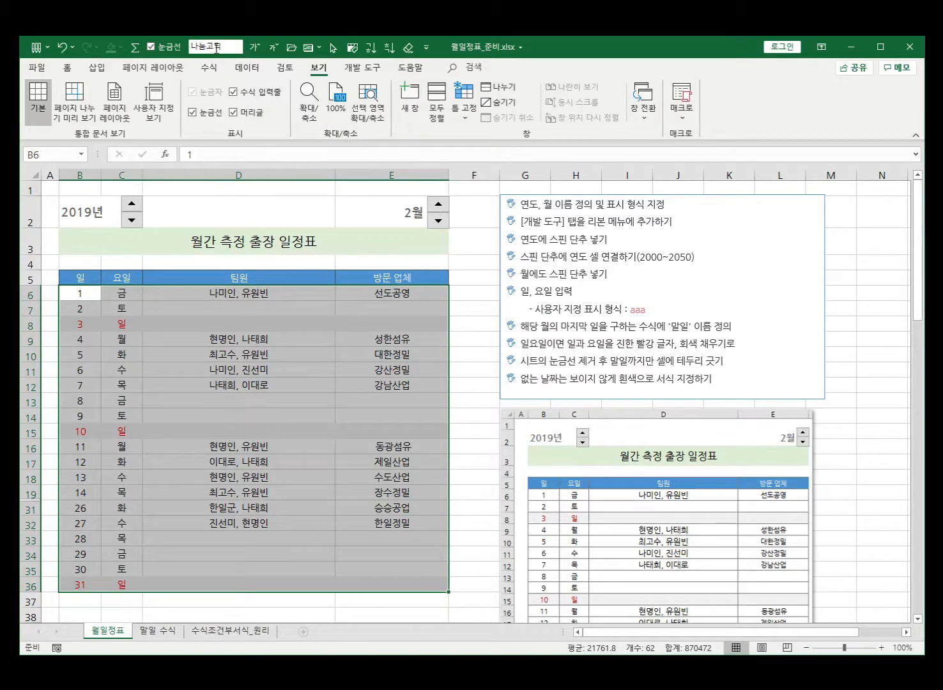
{"action": "left_click", "coordinate": [151, 47]}
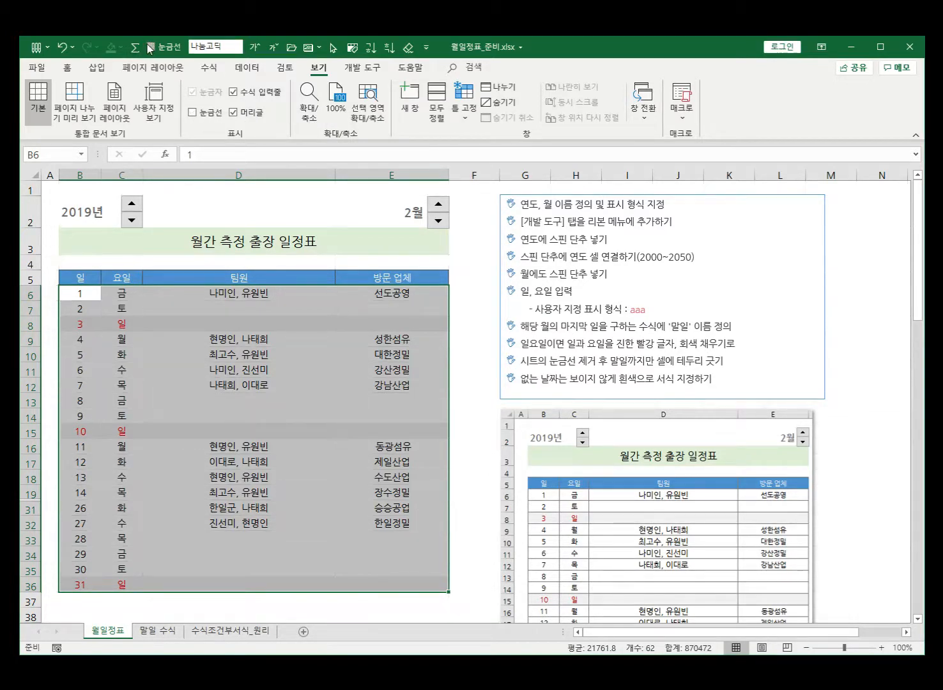
{"action": "left_click", "coordinate": [851, 437]}
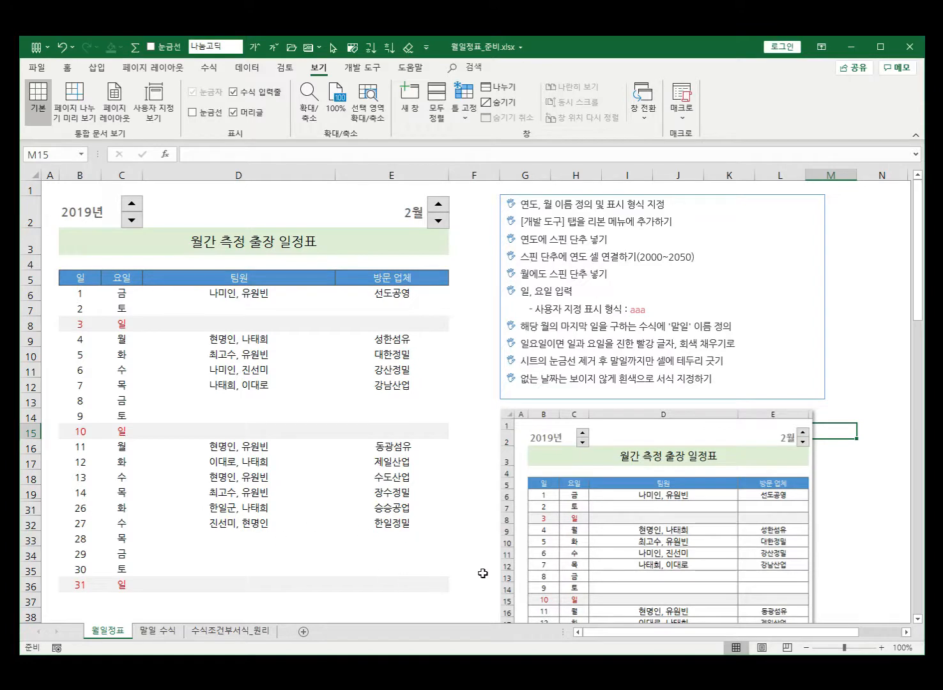
Trace dates 1 to 28 on the sample schedule image, circle its year and month, and note 말일 이하 beside 28
{"action": "left_click_drag", "start_coordinate": [73, 280], "coordinate": [383, 585]}
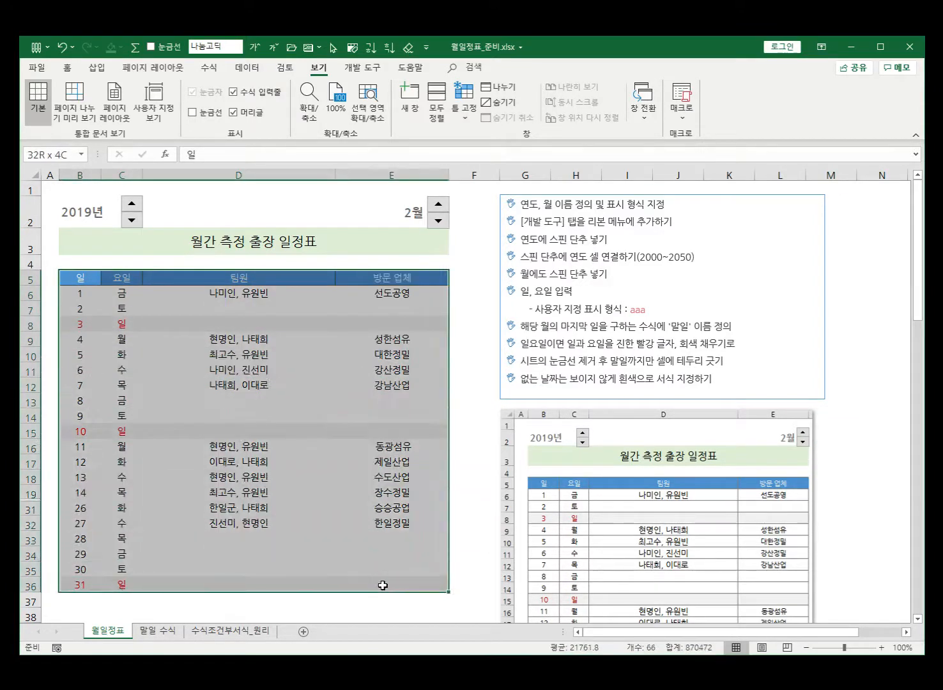
{"action": "left_click", "coordinate": [315, 554]}
{"action": "scroll", "coordinate": [718, 557], "scroll_direction": "down", "scroll_amount": 3}
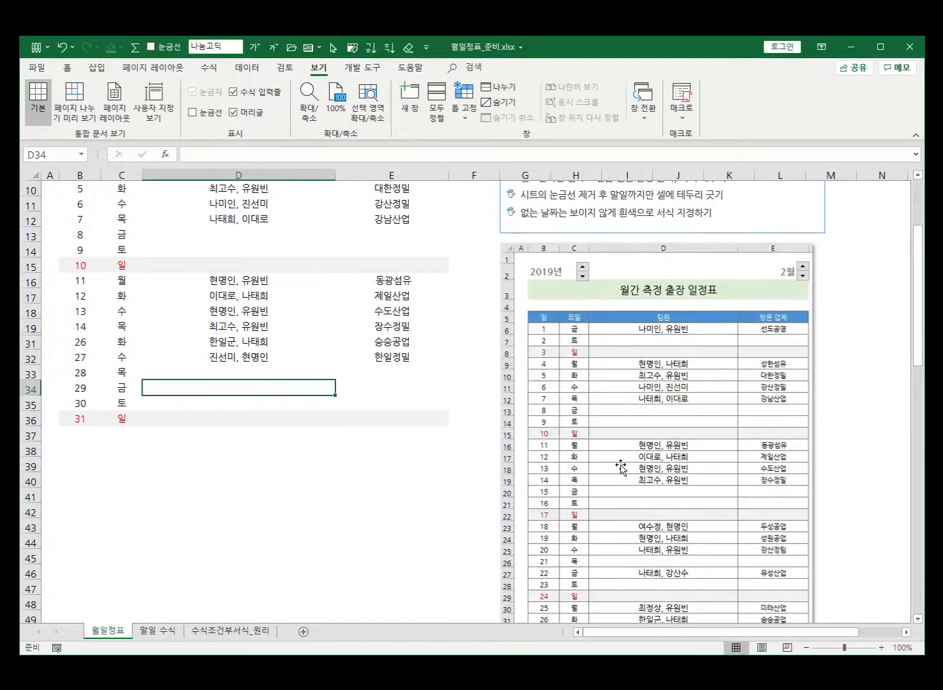
{"action": "scroll", "coordinate": [694, 536], "scroll_direction": "down", "scroll_amount": 2}
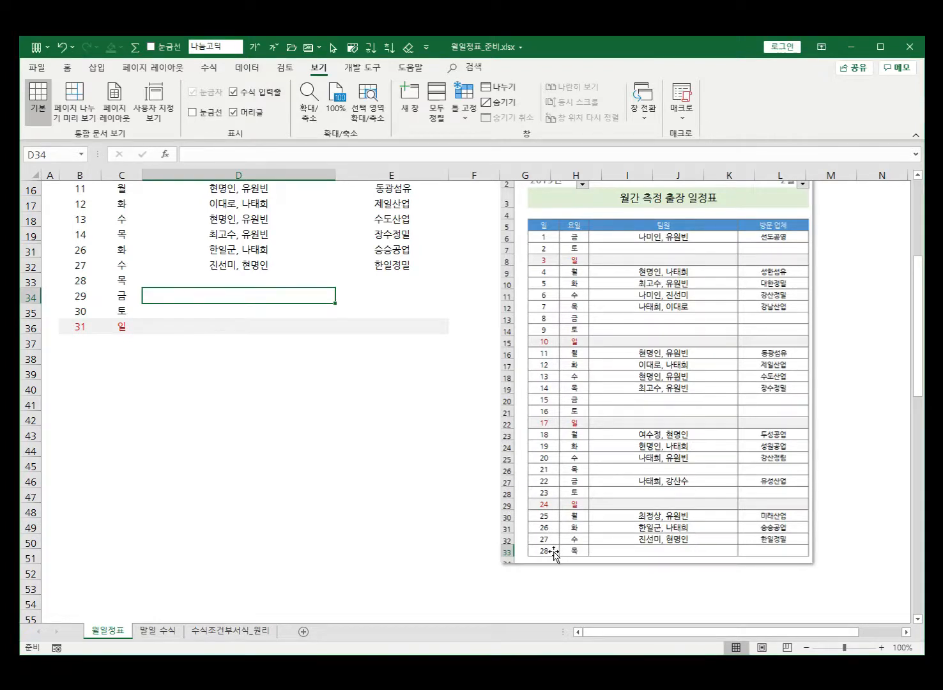
{"action": "scroll", "coordinate": [800, 263], "scroll_direction": "up", "scroll_amount": 1}
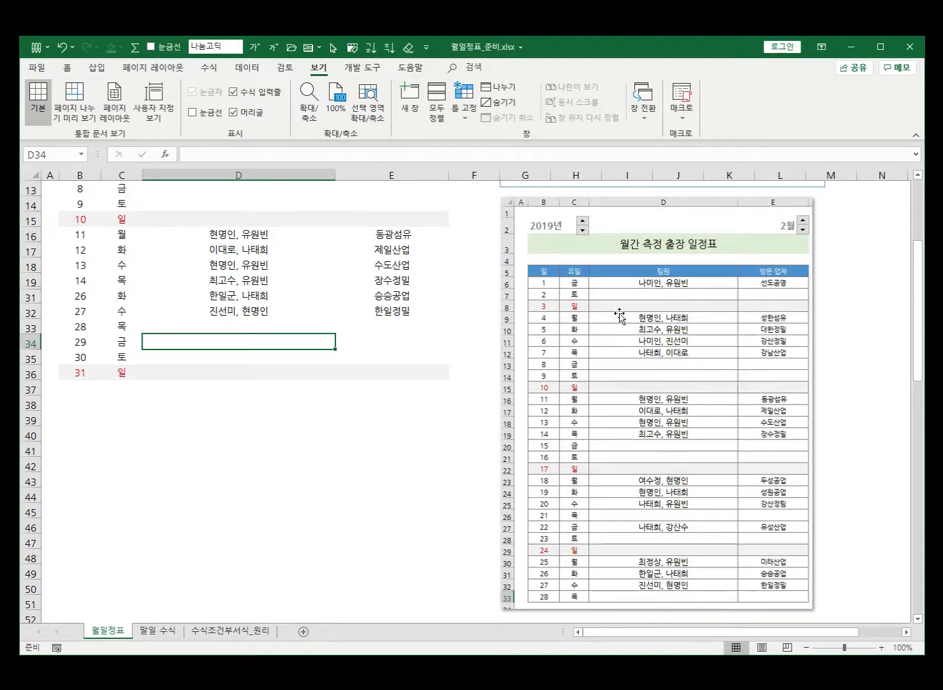
{"action": "key", "text": "F2"}
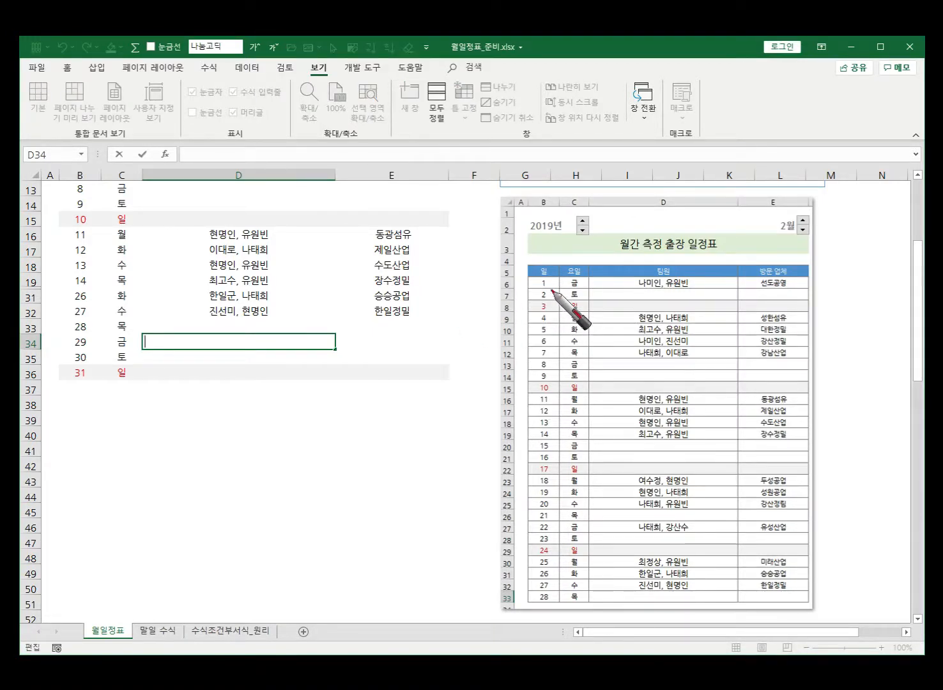
{"action": "mouse_move", "coordinate": [553, 282]}
{"action": "left_mouse_down"}
{"action": "mouse_move", "coordinate": [549, 593]}
{"action": "mouse_move", "coordinate": [541, 610]}
{"action": "mouse_move", "coordinate": [468, 569]}
{"action": "left_mouse_up"}
{"action": "left_click_drag", "start_coordinate": [527, 252], "coordinate": [563, 239]}
{"action": "left_click_drag", "start_coordinate": [806, 221], "coordinate": [791, 246]}
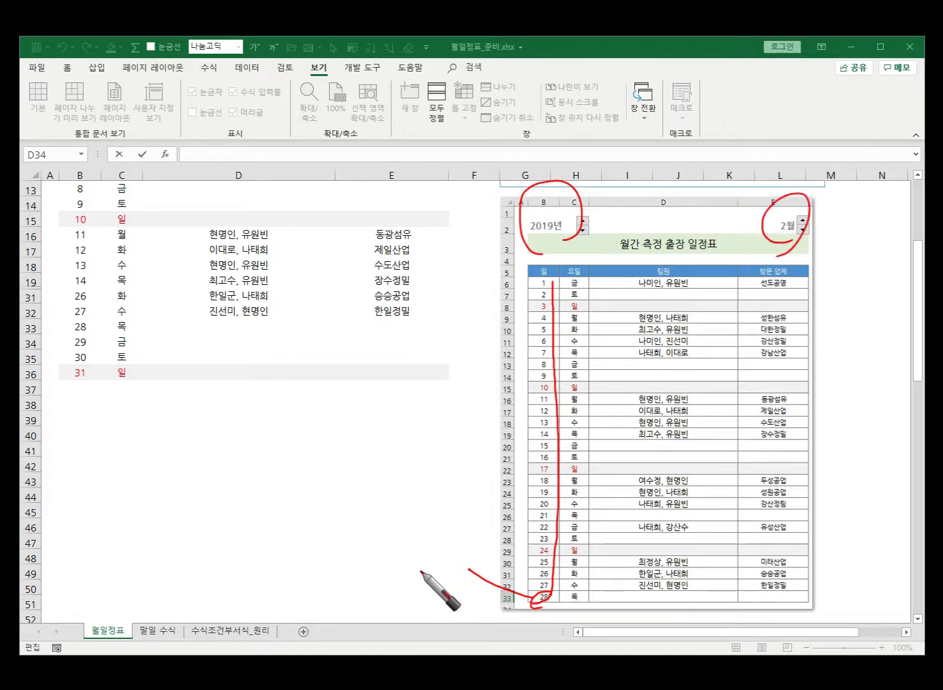
{"action": "mouse_move", "coordinate": [429, 573]}
{"action": "left_mouse_down"}
{"action": "mouse_move", "coordinate": [437, 553]}
{"action": "mouse_move", "coordinate": [459, 592]}
{"action": "mouse_move", "coordinate": [459, 570]}
{"action": "mouse_move", "coordinate": [505, 553]}
{"action": "mouse_move", "coordinate": [504, 565]}
{"action": "left_mouse_up"}
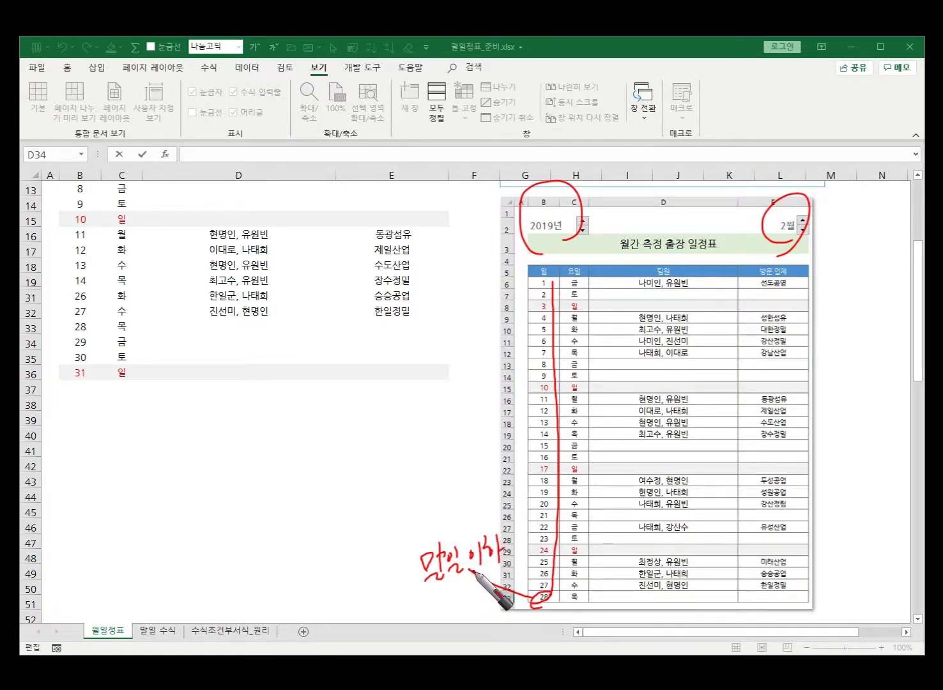
Circle the sample's date column, mark across its schedule body, and clear the notes
{"action": "mouse_move", "coordinate": [557, 278]}
{"action": "left_mouse_down"}
{"action": "mouse_move", "coordinate": [521, 484]}
{"action": "mouse_move", "coordinate": [540, 604]}
{"action": "mouse_move", "coordinate": [553, 278]}
{"action": "left_mouse_up"}
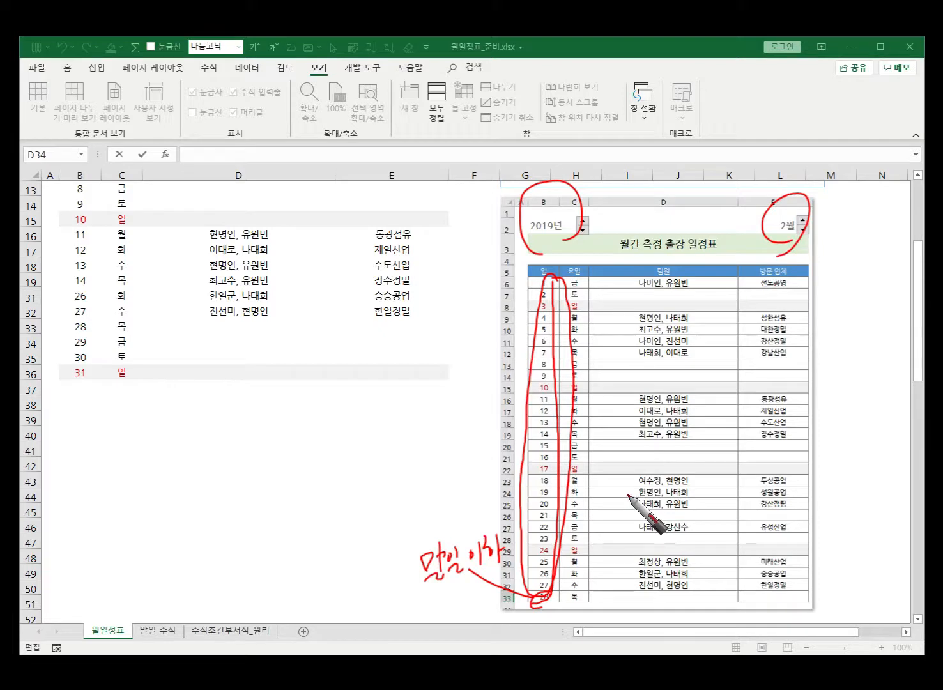
{"action": "key", "text": "e"}
{"action": "mouse_move", "coordinate": [549, 287]}
{"action": "left_mouse_down"}
{"action": "mouse_move", "coordinate": [648, 491]}
{"action": "mouse_move", "coordinate": [742, 586]}
{"action": "left_mouse_up"}
{"action": "key", "text": "e"}
Frame the sample's first date with an arrow to it, and note the framed condition = B6 <= 말일 over the sheet
{"action": "mouse_move", "coordinate": [531, 279]}
{"action": "left_mouse_down"}
{"action": "mouse_move", "coordinate": [550, 292]}
{"action": "mouse_move", "coordinate": [559, 276]}
{"action": "mouse_move", "coordinate": [535, 290]}
{"action": "left_mouse_up"}
{"action": "mouse_move", "coordinate": [401, 402]}
{"action": "left_mouse_down"}
{"action": "mouse_move", "coordinate": [533, 281]}
{"action": "mouse_move", "coordinate": [561, 288]}
{"action": "mouse_move", "coordinate": [535, 275]}
{"action": "mouse_move", "coordinate": [546, 289]}
{"action": "mouse_move", "coordinate": [544, 276]}
{"action": "left_mouse_up"}
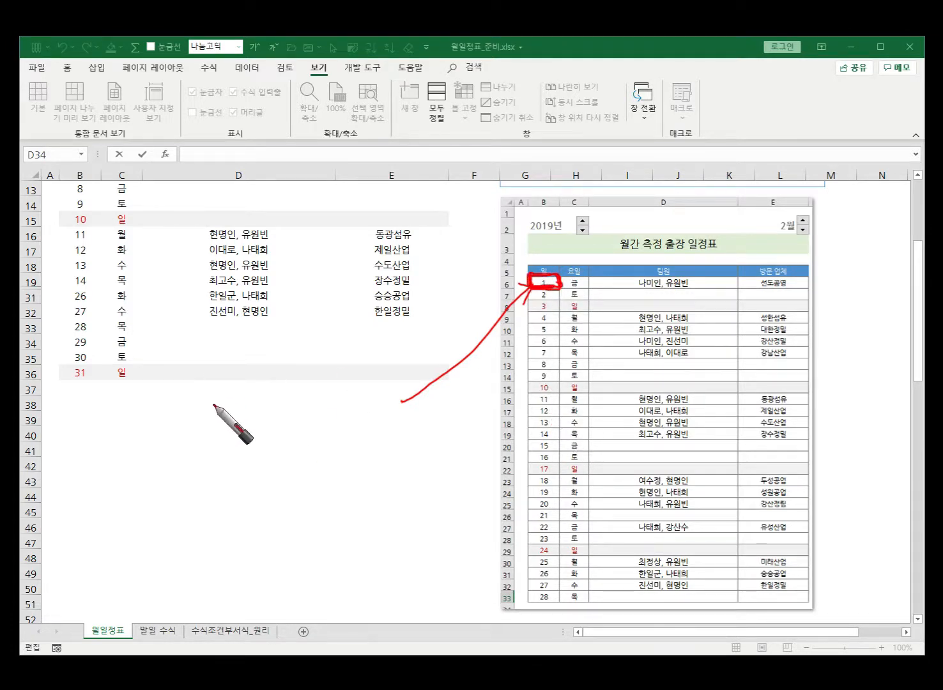
{"action": "left_click_drag", "start_coordinate": [179, 412], "coordinate": [191, 417]}
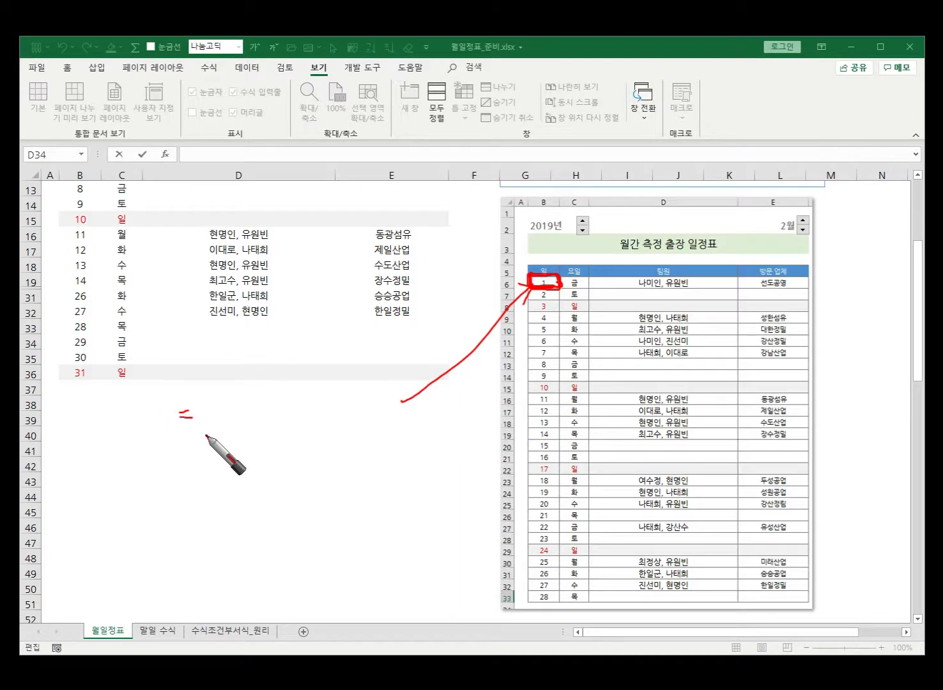
{"action": "mouse_move", "coordinate": [550, 278]}
{"action": "left_mouse_down"}
{"action": "mouse_move", "coordinate": [537, 277]}
{"action": "mouse_move", "coordinate": [549, 289]}
{"action": "mouse_move", "coordinate": [540, 268]}
{"action": "mouse_move", "coordinate": [548, 291]}
{"action": "left_mouse_up"}
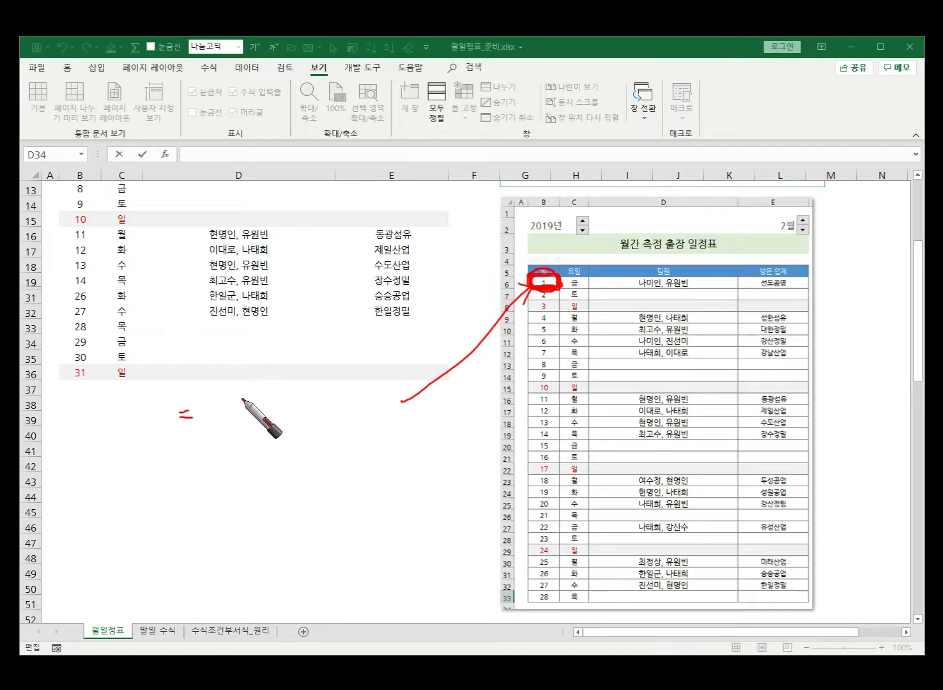
{"action": "mouse_move", "coordinate": [221, 400]}
{"action": "left_mouse_down"}
{"action": "mouse_move", "coordinate": [222, 417]}
{"action": "mouse_move", "coordinate": [246, 392]}
{"action": "mouse_move", "coordinate": [239, 409]}
{"action": "mouse_move", "coordinate": [254, 430]}
{"action": "left_mouse_up"}
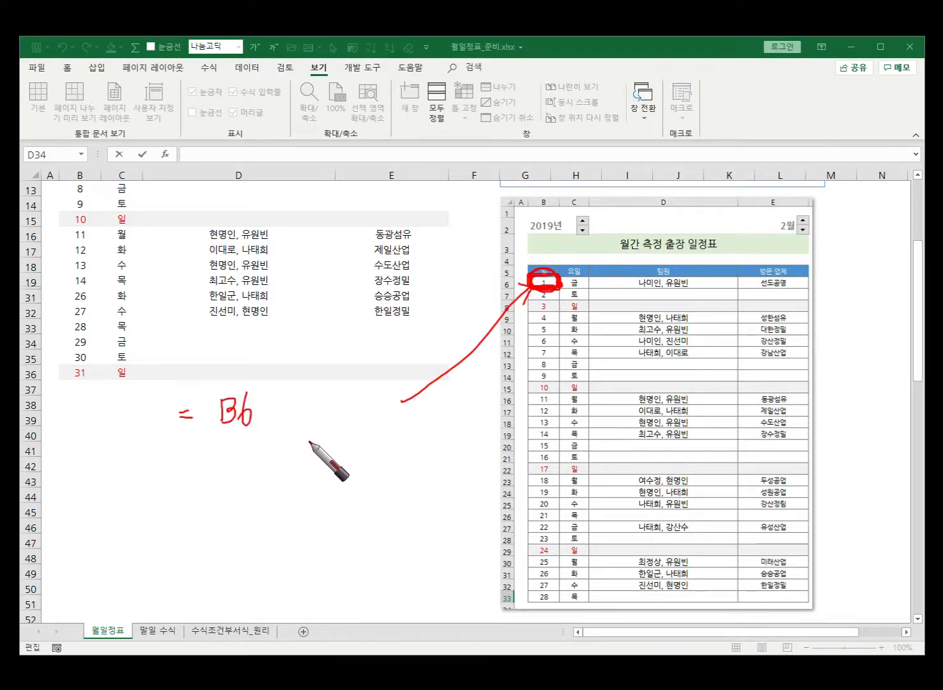
{"action": "mouse_move", "coordinate": [289, 395]}
{"action": "left_mouse_down"}
{"action": "mouse_move", "coordinate": [295, 419]}
{"action": "mouse_move", "coordinate": [326, 393]}
{"action": "mouse_move", "coordinate": [357, 391]}
{"action": "mouse_move", "coordinate": [340, 413]}
{"action": "mouse_move", "coordinate": [353, 392]}
{"action": "mouse_move", "coordinate": [366, 421]}
{"action": "left_mouse_up"}
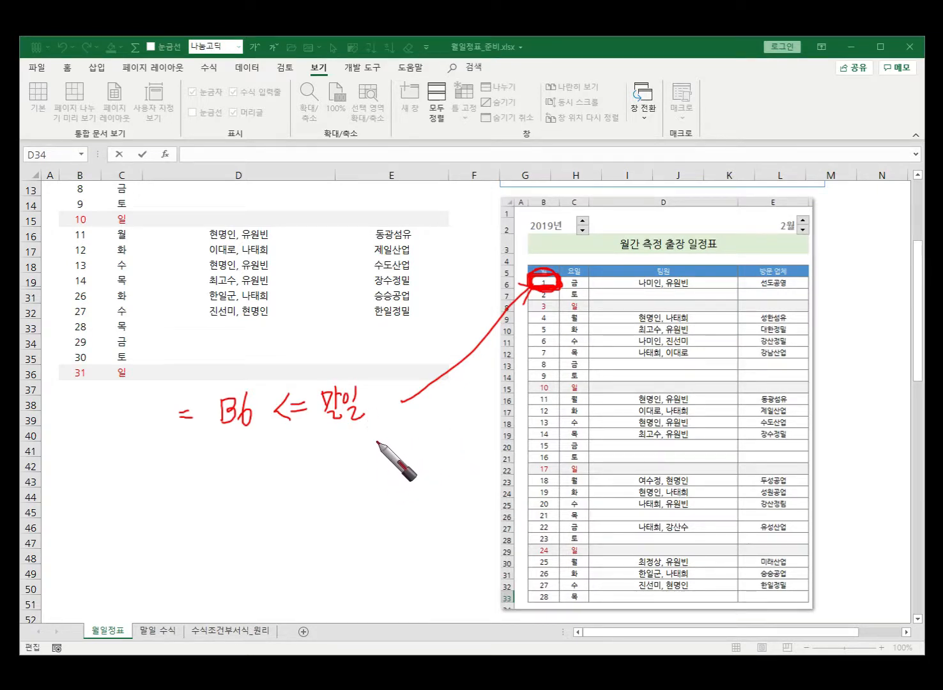
{"action": "left_click_drag", "start_coordinate": [332, 430], "coordinate": [385, 417]}
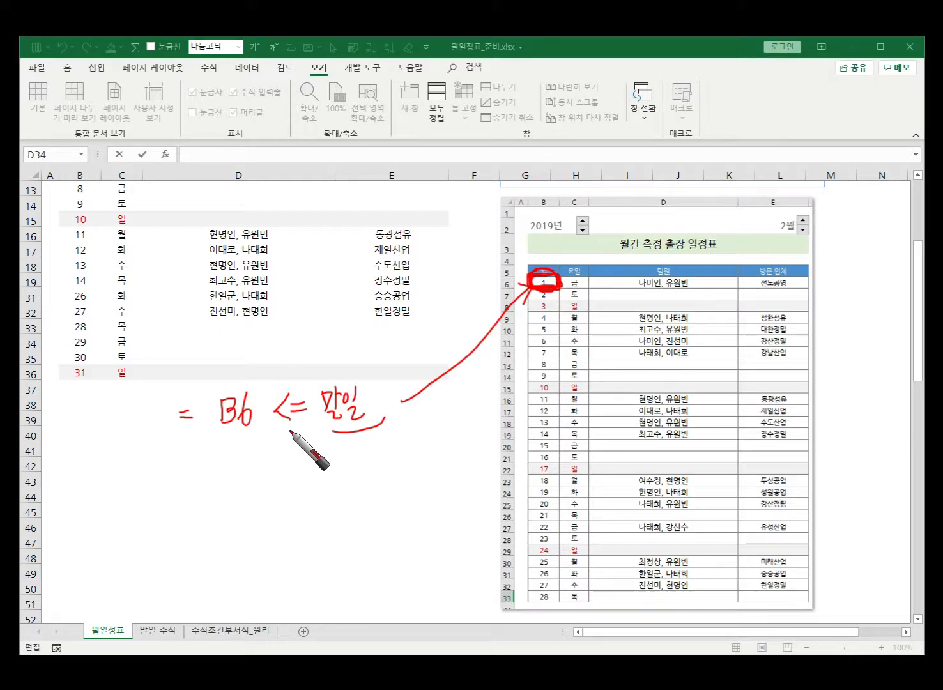
{"action": "mouse_move", "coordinate": [180, 382]}
{"action": "left_mouse_down"}
{"action": "mouse_move", "coordinate": [176, 447]}
{"action": "mouse_move", "coordinate": [385, 427]}
{"action": "mouse_move", "coordinate": [204, 375]}
{"action": "left_mouse_up"}
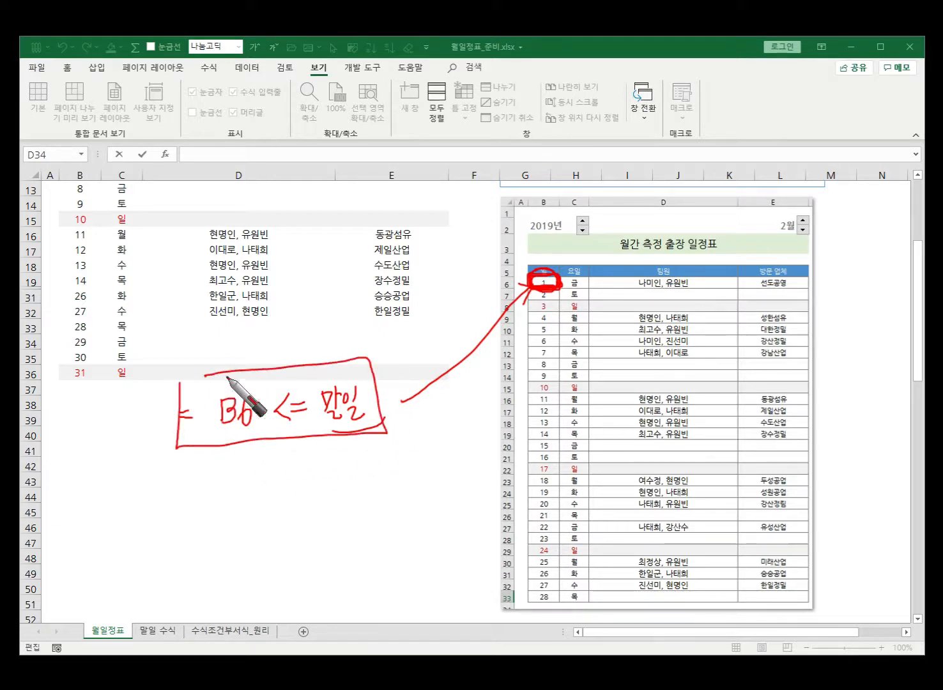
Draw arrows for copying the condition across and down, add a check-marked $ before B6, and clear the notes
{"action": "mouse_move", "coordinate": [401, 417]}
{"action": "left_mouse_down"}
{"action": "mouse_move", "coordinate": [447, 415]}
{"action": "mouse_move", "coordinate": [426, 434]}
{"action": "left_mouse_up"}
{"action": "left_click_drag", "start_coordinate": [353, 449], "coordinate": [345, 588]}
{"action": "left_click_drag", "start_coordinate": [333, 530], "coordinate": [369, 562]}
{"action": "mouse_move", "coordinate": [563, 281]}
{"action": "left_mouse_down"}
{"action": "mouse_move", "coordinate": [667, 281]}
{"action": "mouse_move", "coordinate": [544, 288]}
{"action": "mouse_move", "coordinate": [536, 263]}
{"action": "mouse_move", "coordinate": [533, 299]}
{"action": "left_mouse_up"}
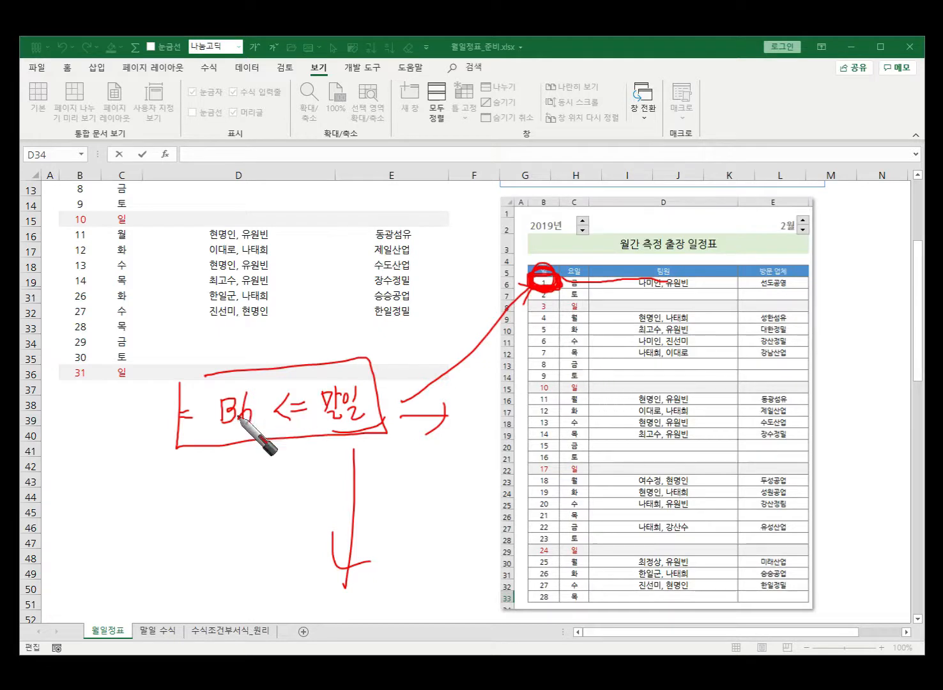
{"action": "mouse_move", "coordinate": [218, 391]}
{"action": "left_mouse_down"}
{"action": "mouse_move", "coordinate": [203, 429]}
{"action": "mouse_move", "coordinate": [208, 453]}
{"action": "left_mouse_up"}
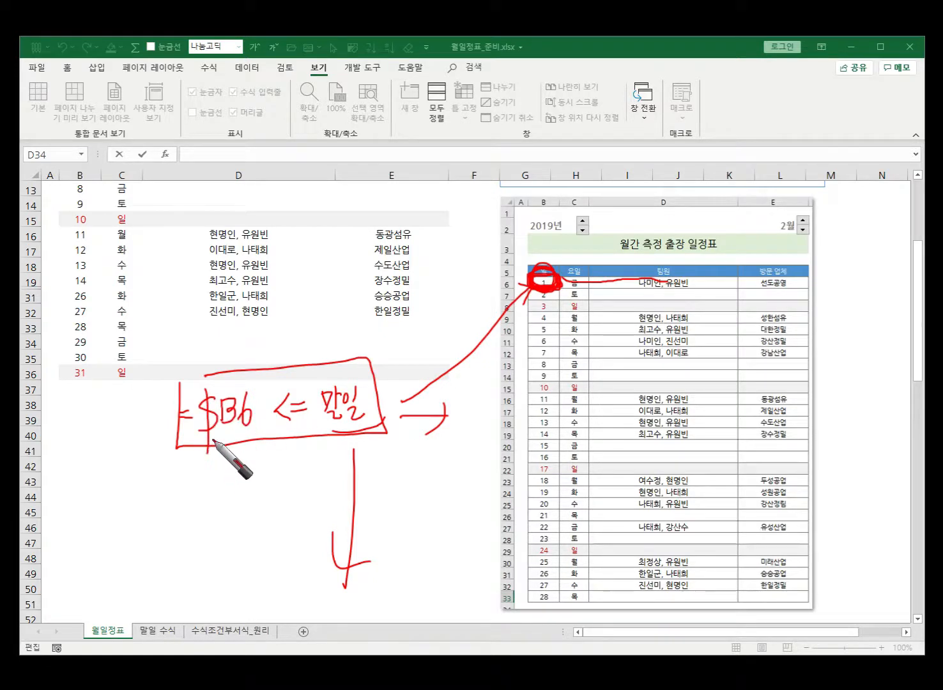
{"action": "left_click_drag", "start_coordinate": [560, 297], "coordinate": [558, 377]}
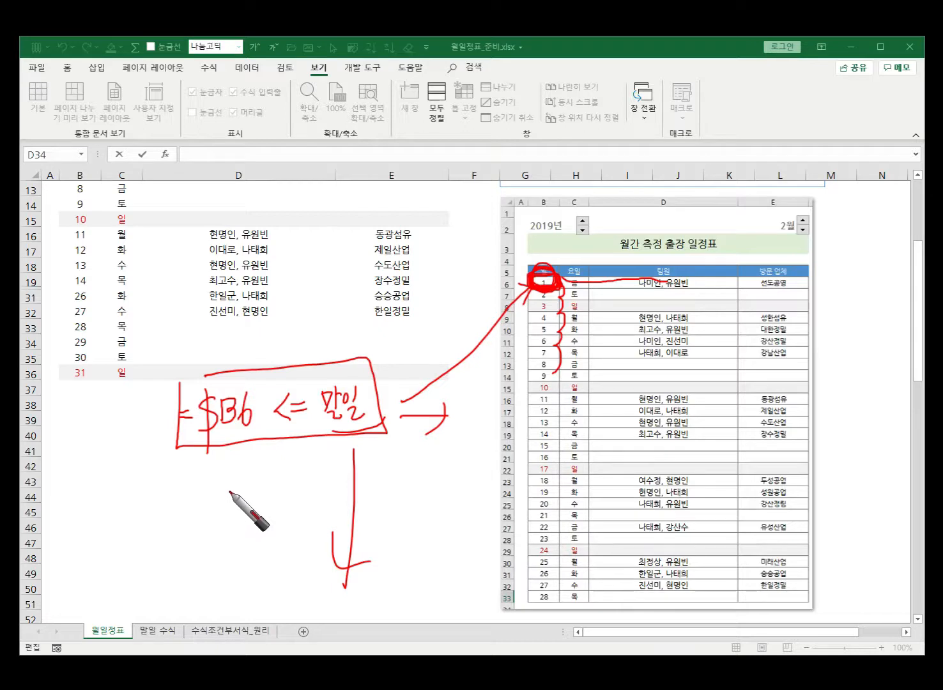
{"action": "left_click_drag", "start_coordinate": [197, 348], "coordinate": [206, 374]}
{"action": "left_click_drag", "start_coordinate": [227, 329], "coordinate": [208, 382]}
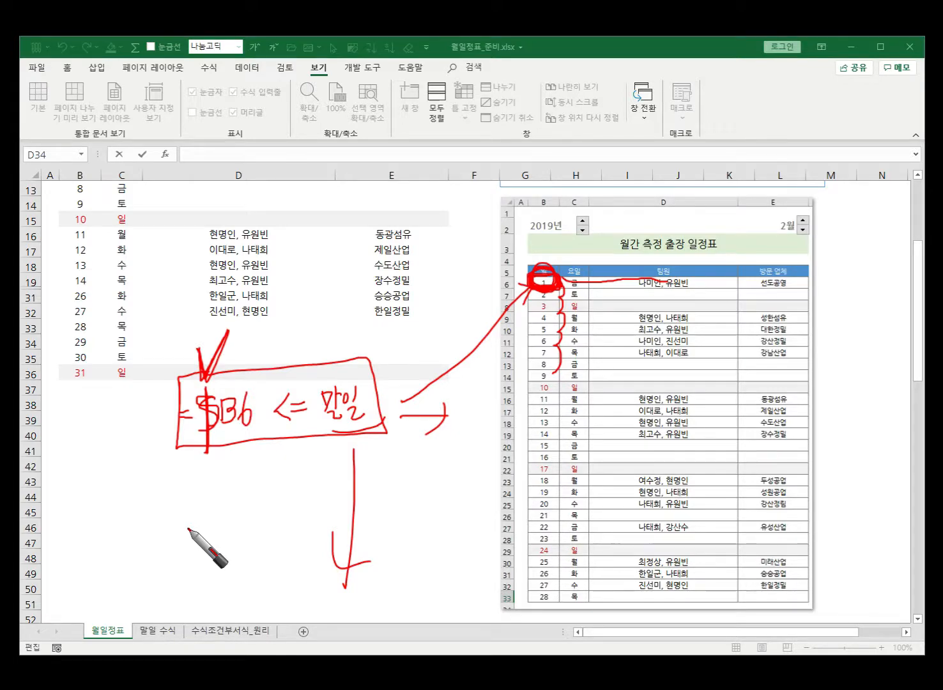
{"action": "key", "text": "e"}
{"action": "key", "text": "Escape"}
Start a formula-based conditional formatting rule on the schedule body B6:E36 with the condition = $B6 <= 말일
{"action": "scroll", "coordinate": [312, 488], "scroll_direction": "up", "scroll_amount": 4}
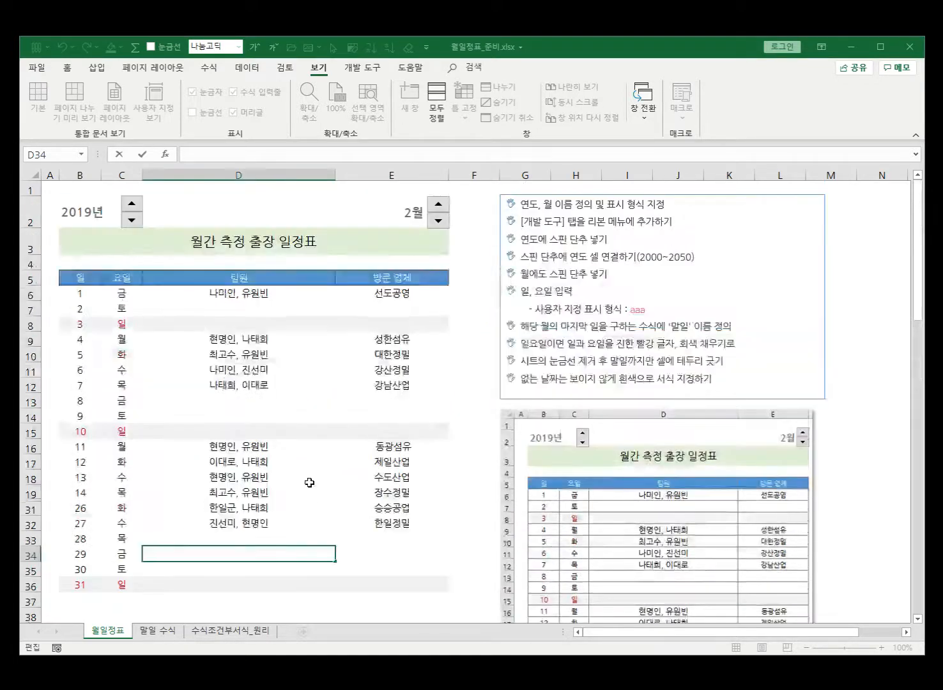
{"action": "left_click", "coordinate": [82, 291]}
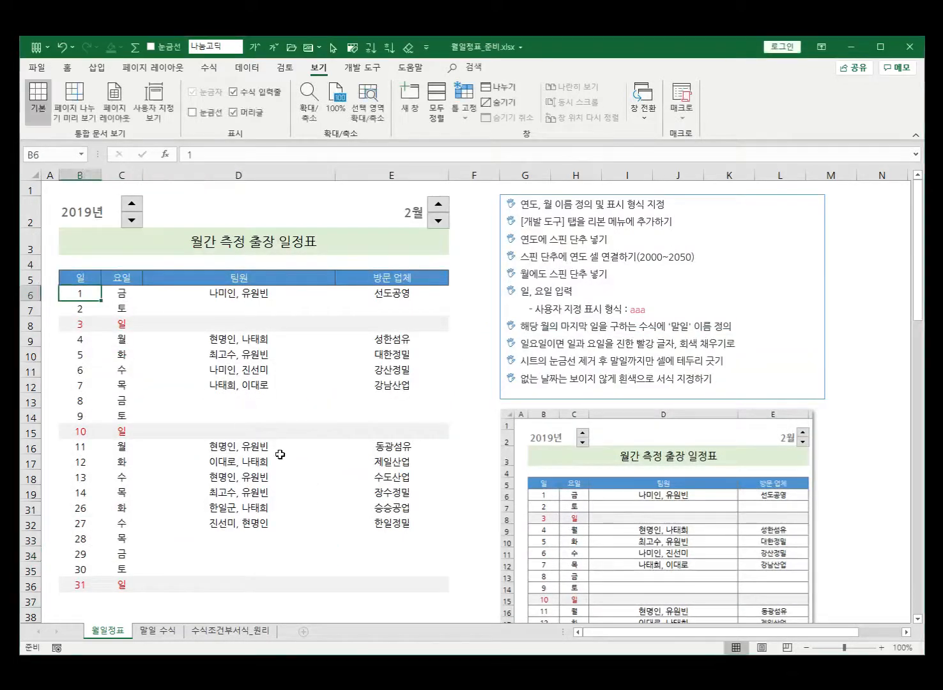
{"action": "left_click", "coordinate": [414, 586], "text": "shift"}
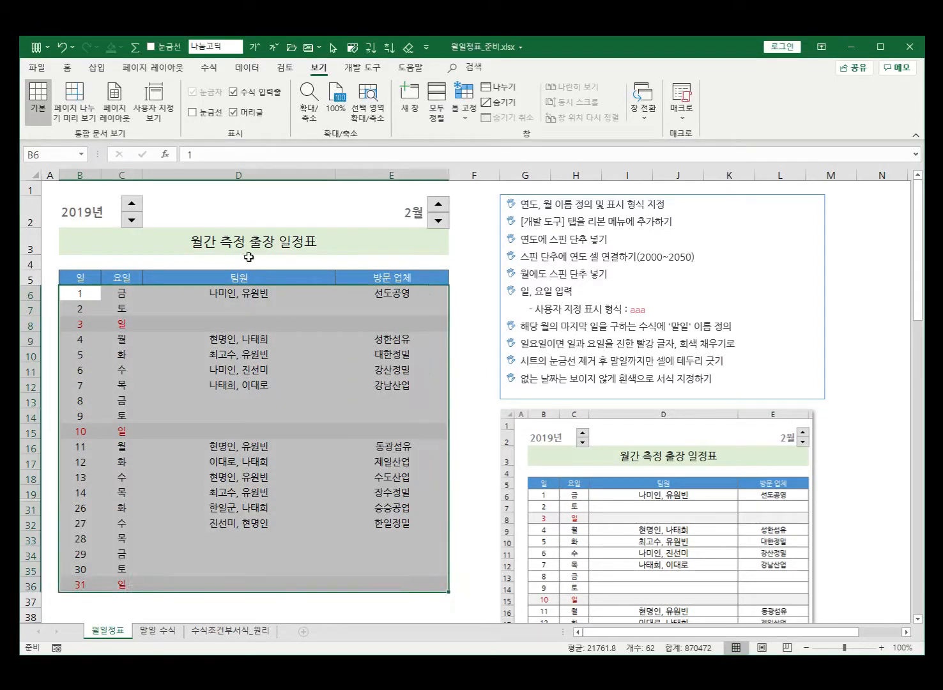
{"action": "left_click", "coordinate": [67, 69]}
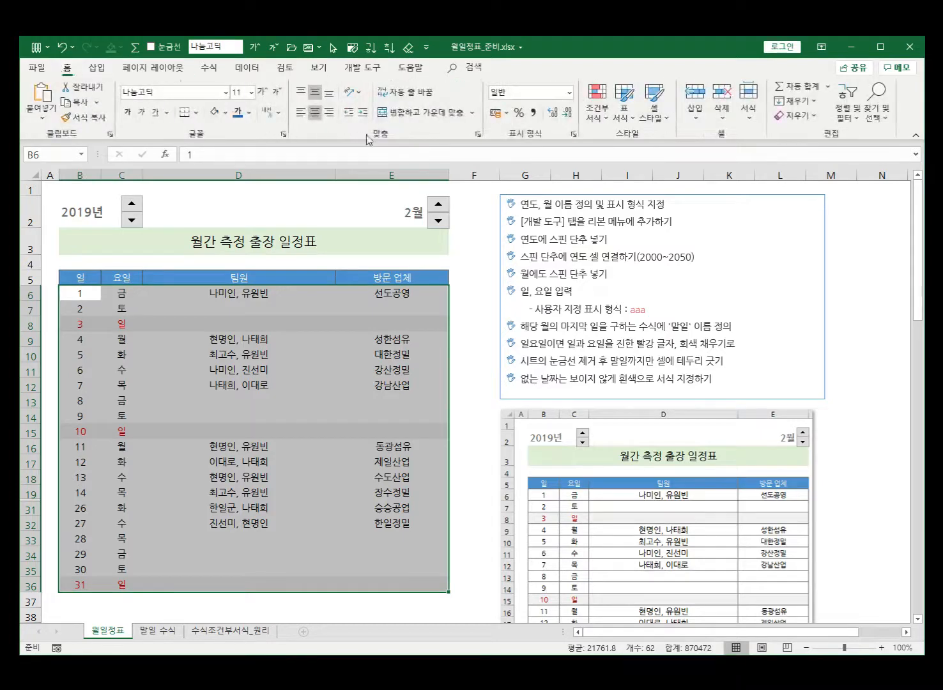
{"action": "left_click", "coordinate": [596, 103]}
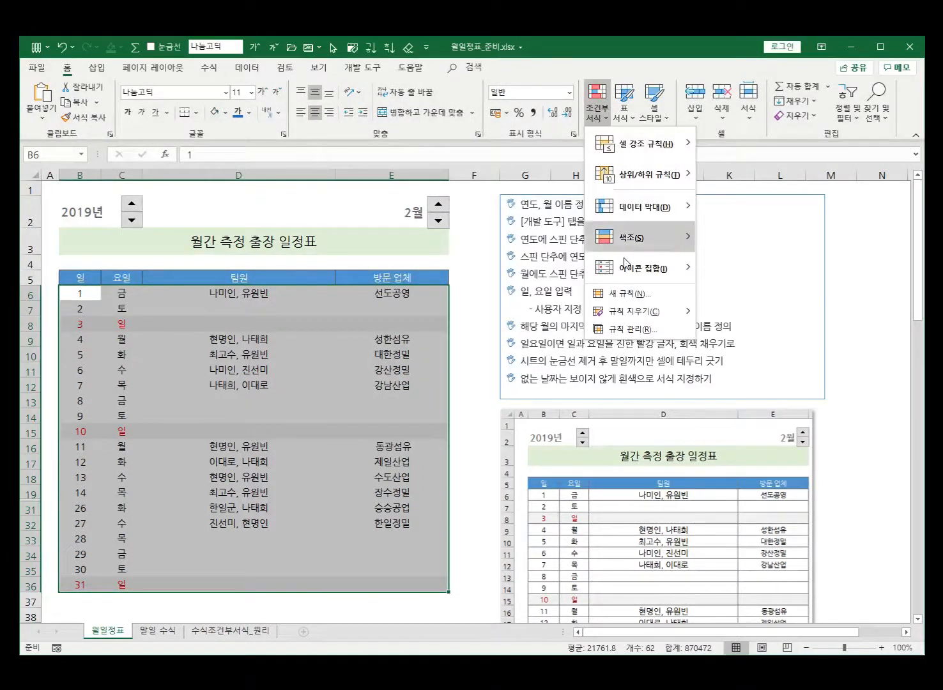
{"action": "left_click", "coordinate": [629, 294]}
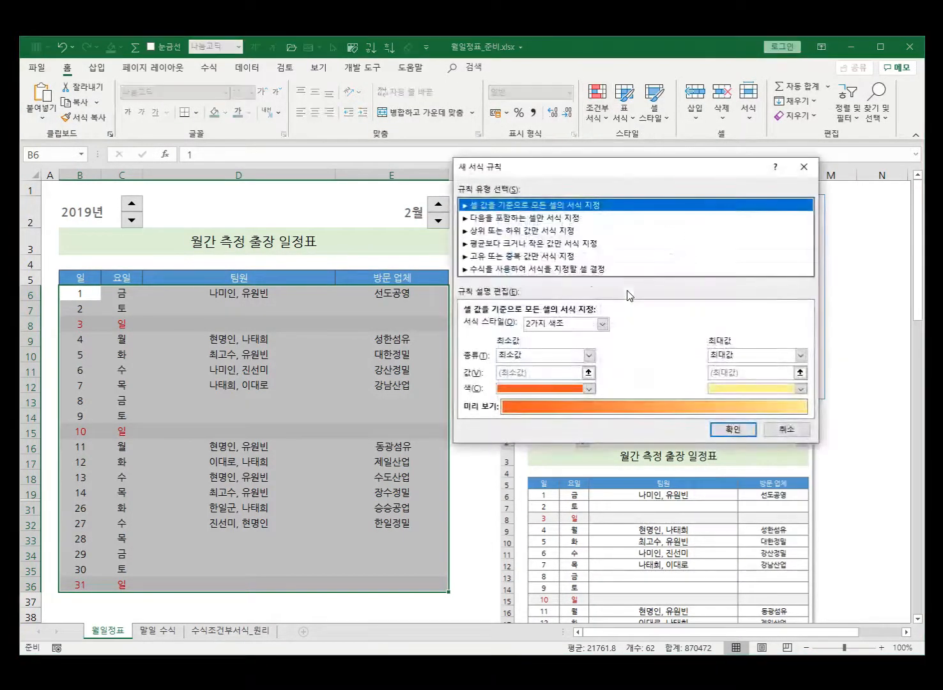
{"action": "left_click", "coordinate": [512, 269]}
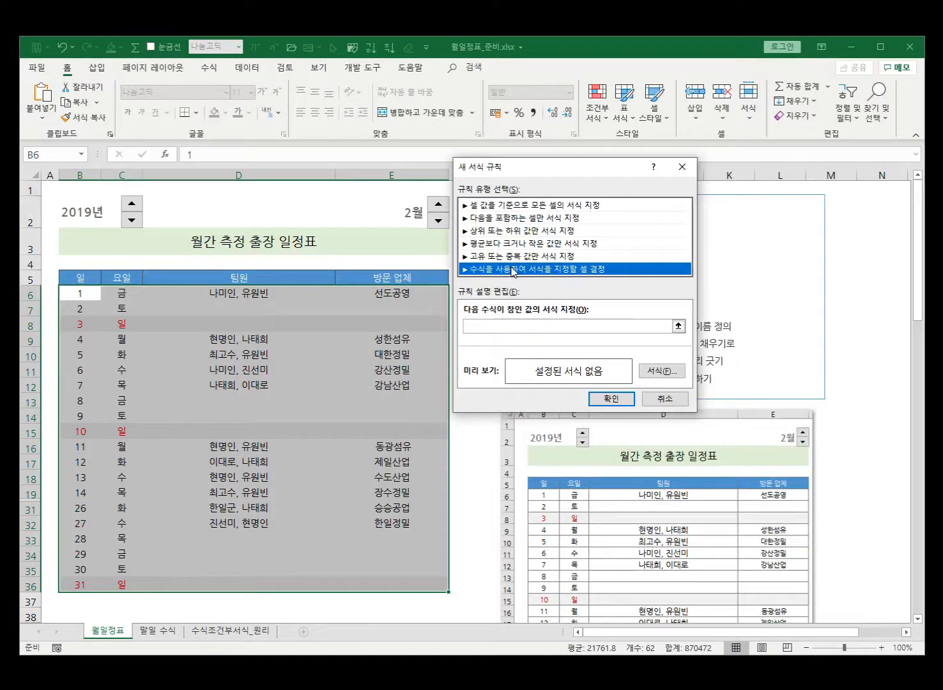
{"action": "left_click", "coordinate": [483, 327]}
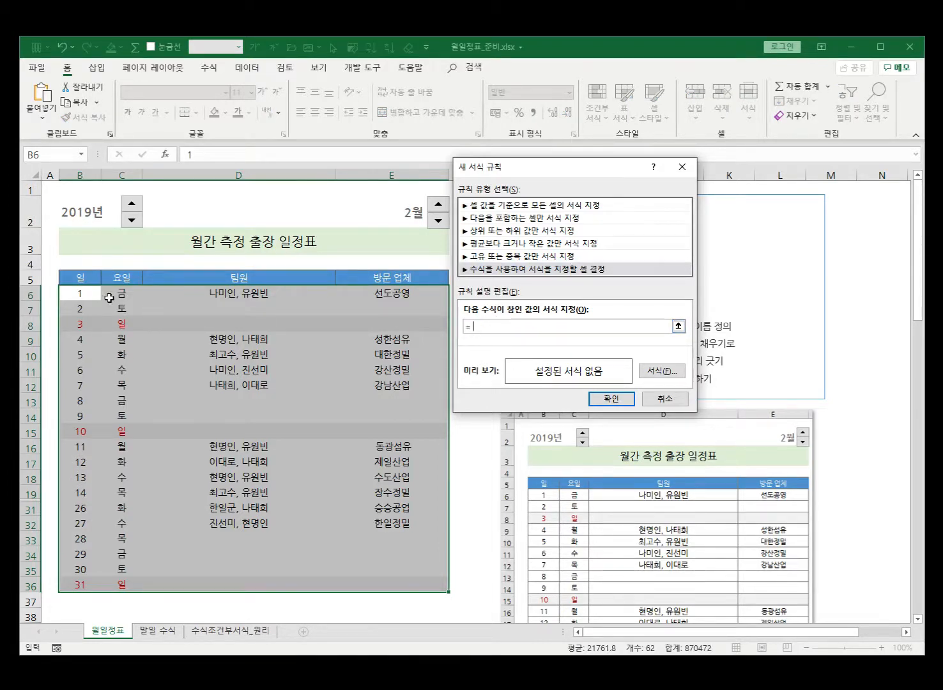
{"action": "left_click", "coordinate": [87, 295]}
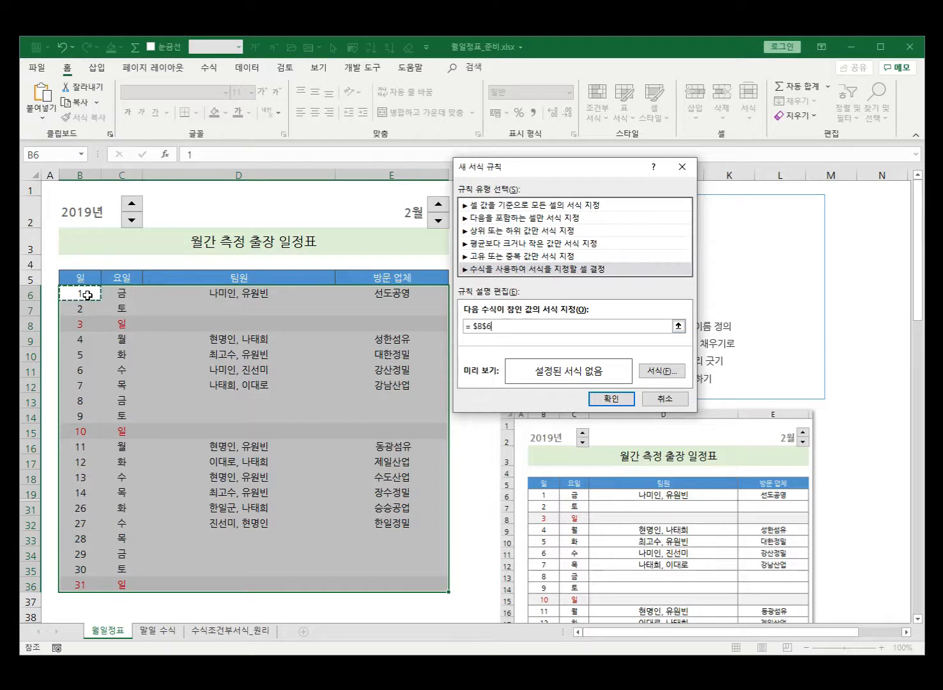
{"action": "key", "text": "F4"}
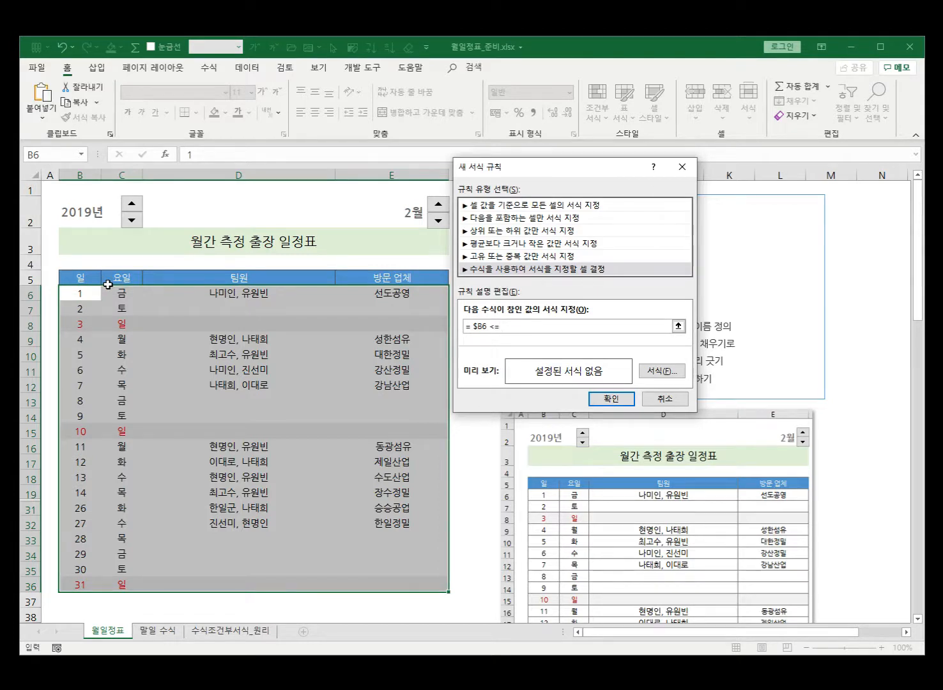
{"action": "type", "text": "<= 말이"}
Format the rule with a thin solid dark gray outline border and apply it to the schedule
{"action": "left_click", "coordinate": [660, 377]}
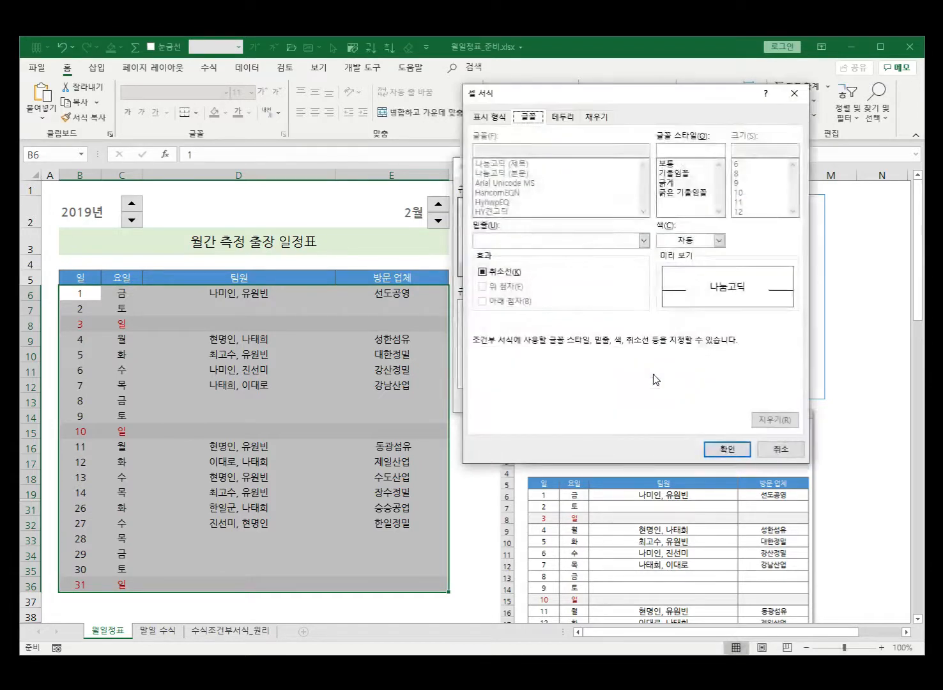
{"action": "left_click", "coordinate": [573, 115]}
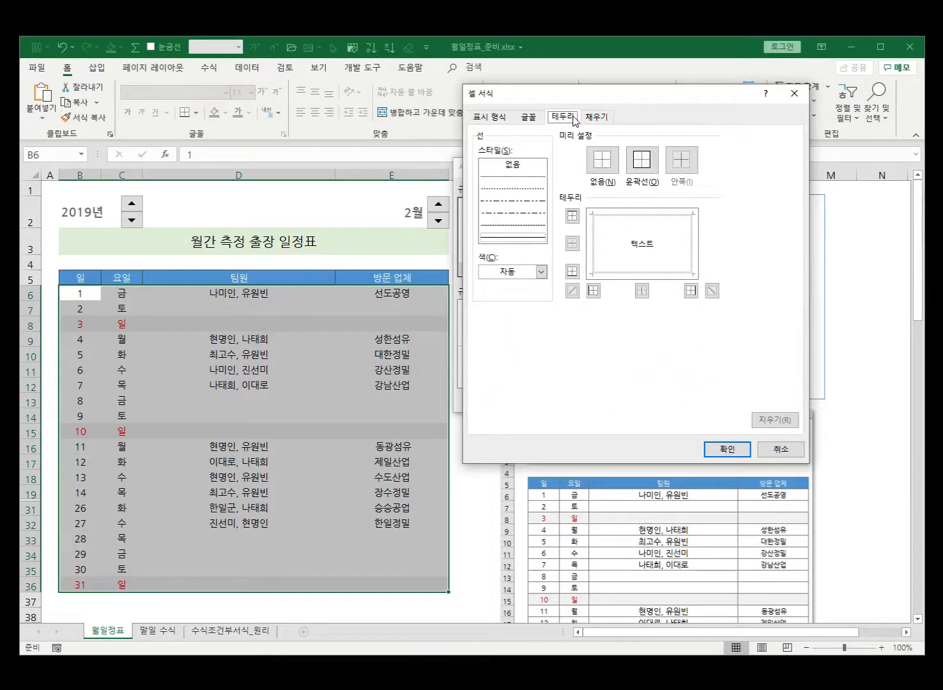
{"action": "left_click", "coordinate": [513, 241]}
{"action": "left_click", "coordinate": [540, 273]}
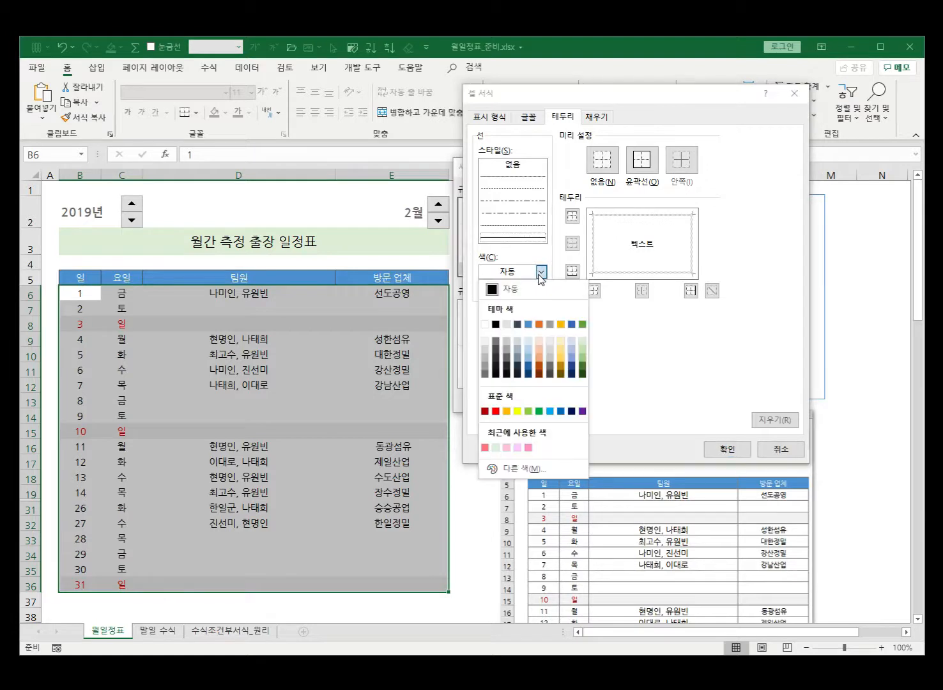
{"action": "left_click", "coordinate": [495, 345]}
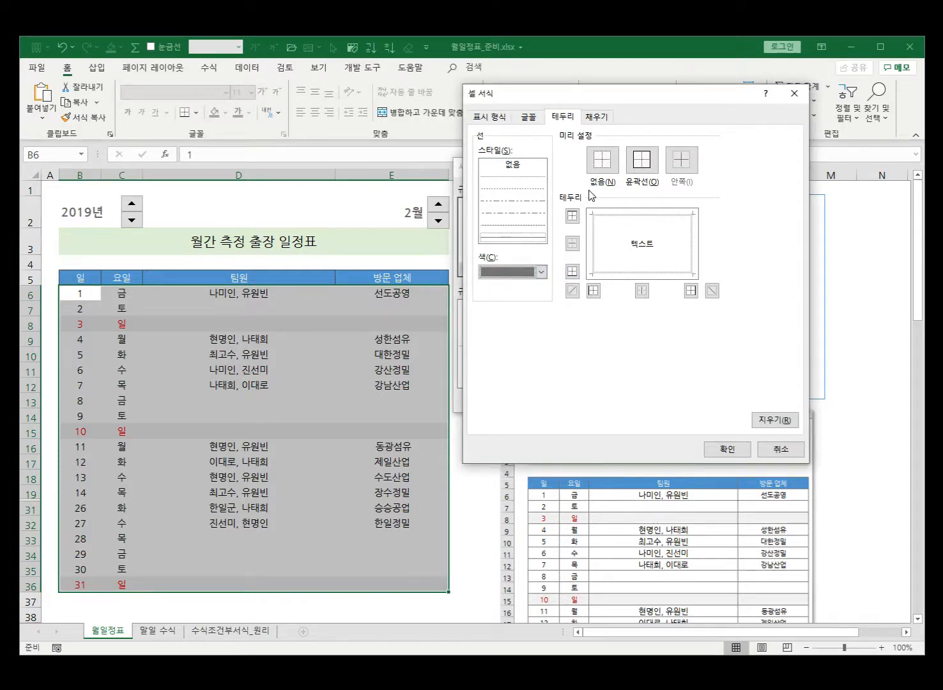
{"action": "left_click", "coordinate": [593, 237]}
{"action": "left_click", "coordinate": [594, 240]}
{"action": "left_click", "coordinate": [594, 238]}
{"action": "left_click", "coordinate": [593, 237]}
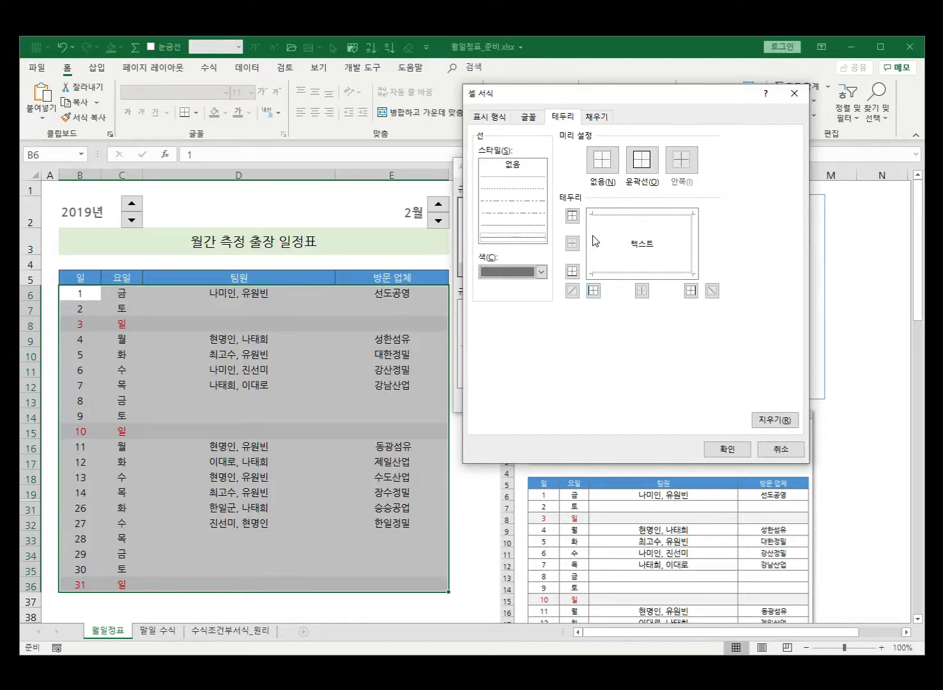
{"action": "left_click", "coordinate": [639, 163]}
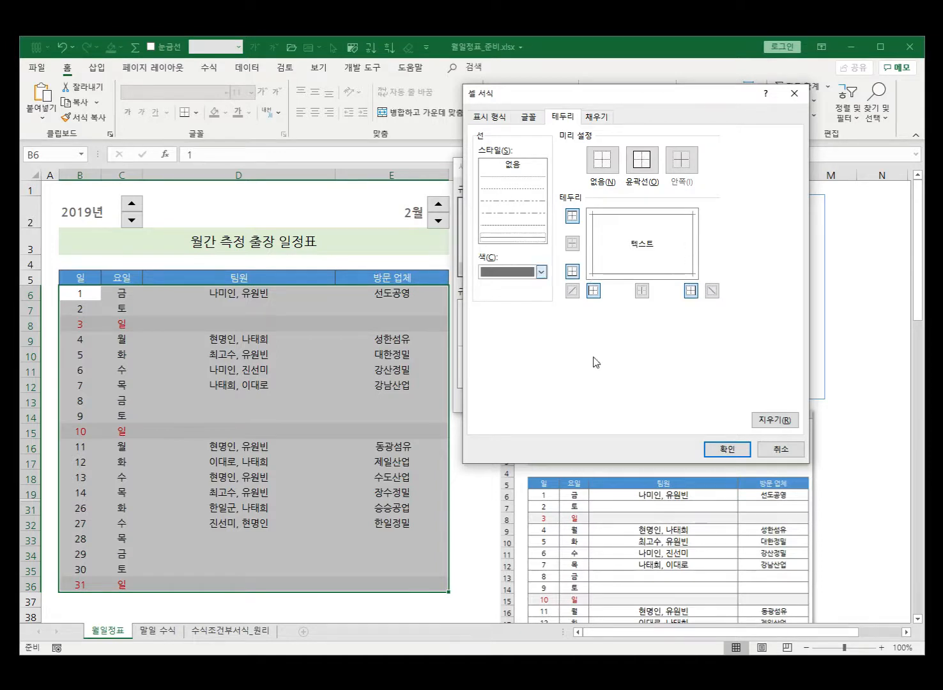
{"action": "left_click", "coordinate": [717, 450]}
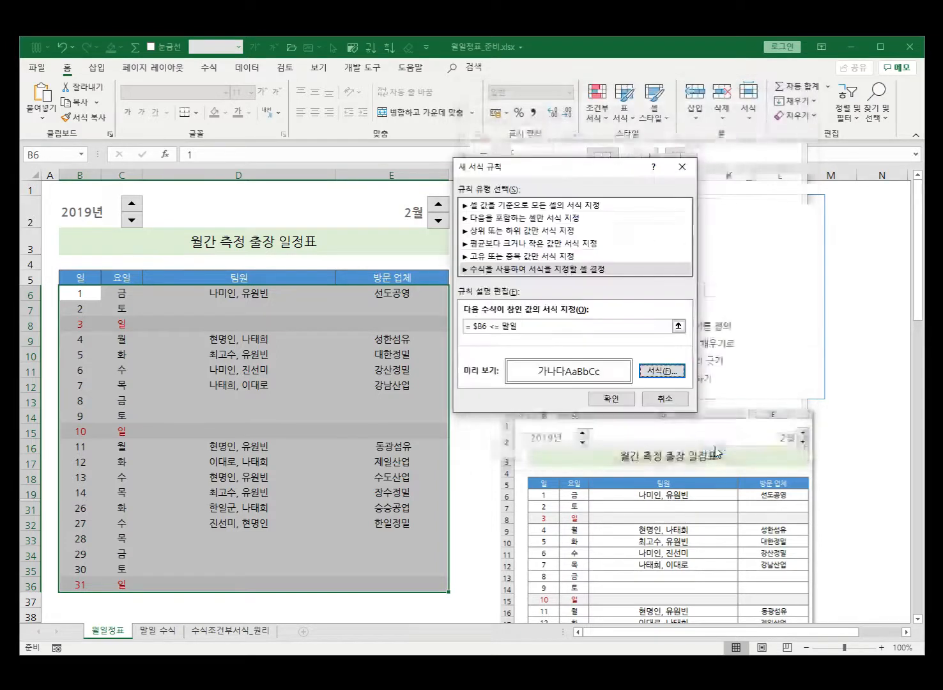
{"action": "left_click", "coordinate": [610, 398]}
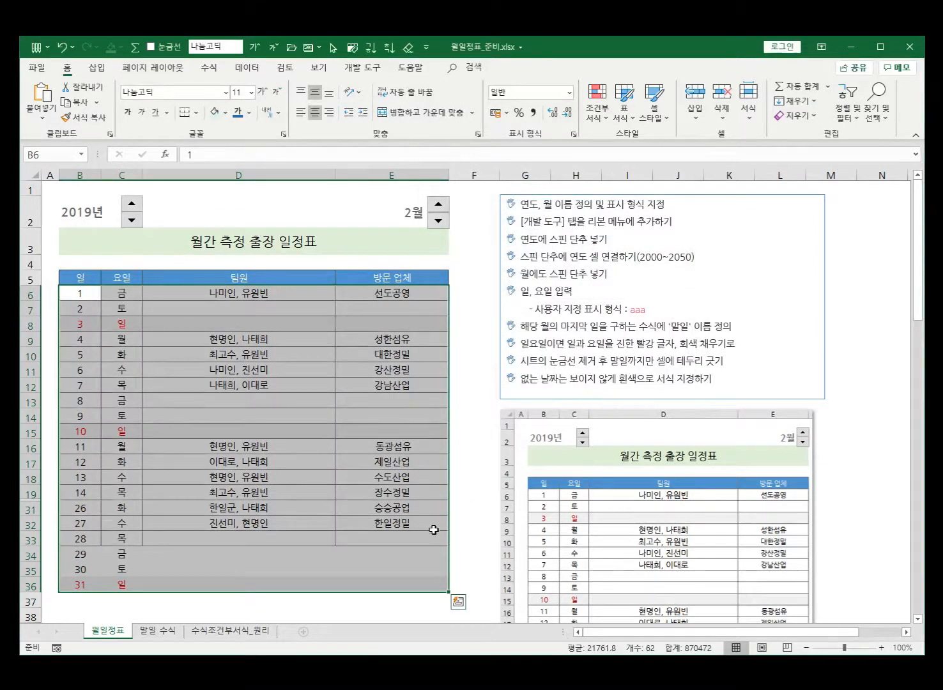
Step the schedule's month forward to 6월 and back to 2월 to check where the borders end
{"action": "left_click", "coordinate": [464, 564]}
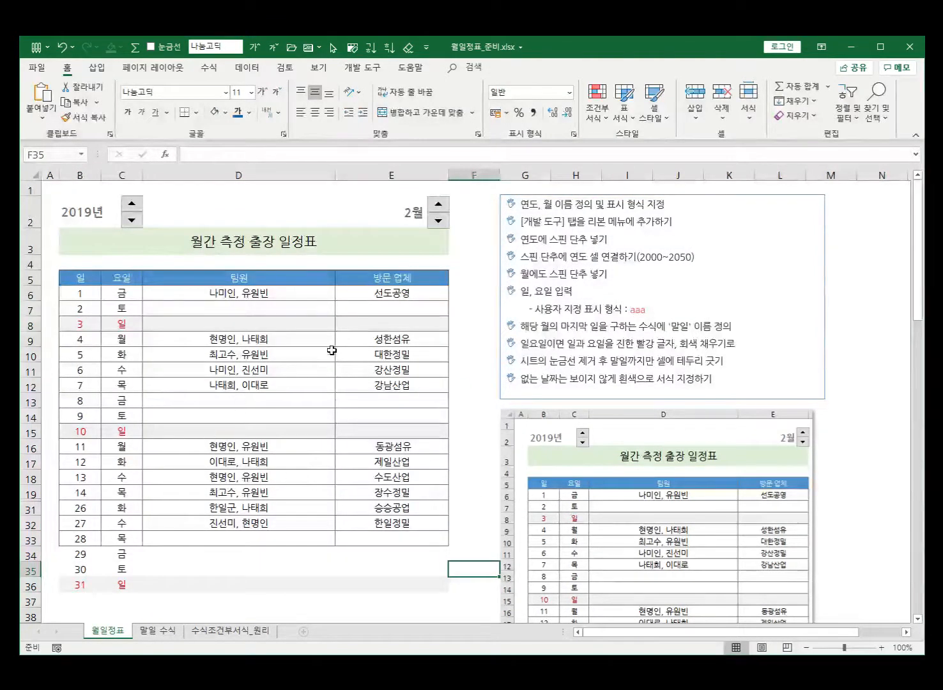
{"action": "left_click", "coordinate": [437, 206]}
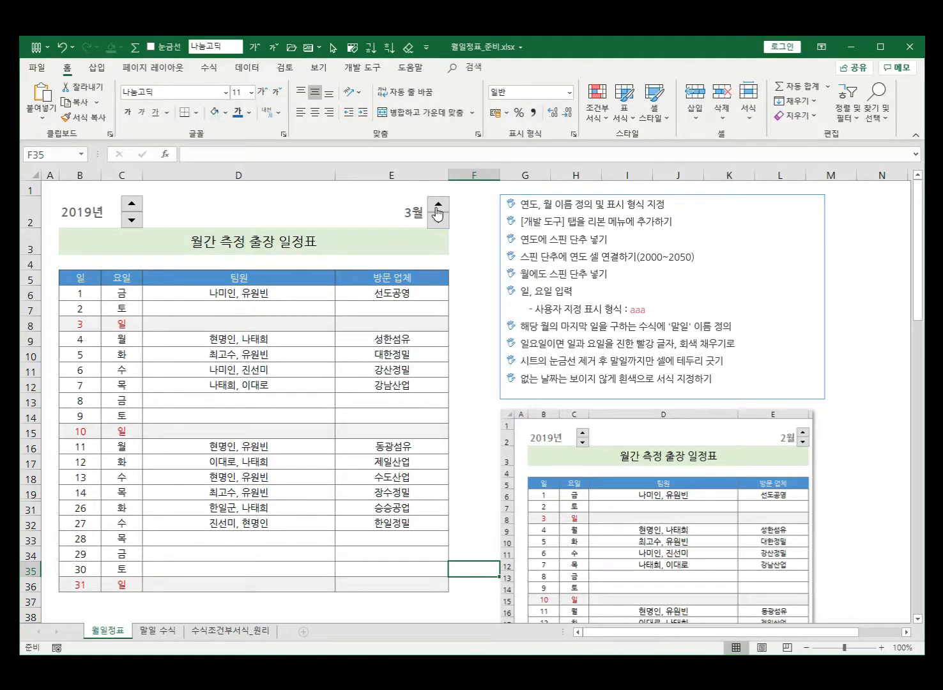
{"action": "left_click", "coordinate": [438, 206]}
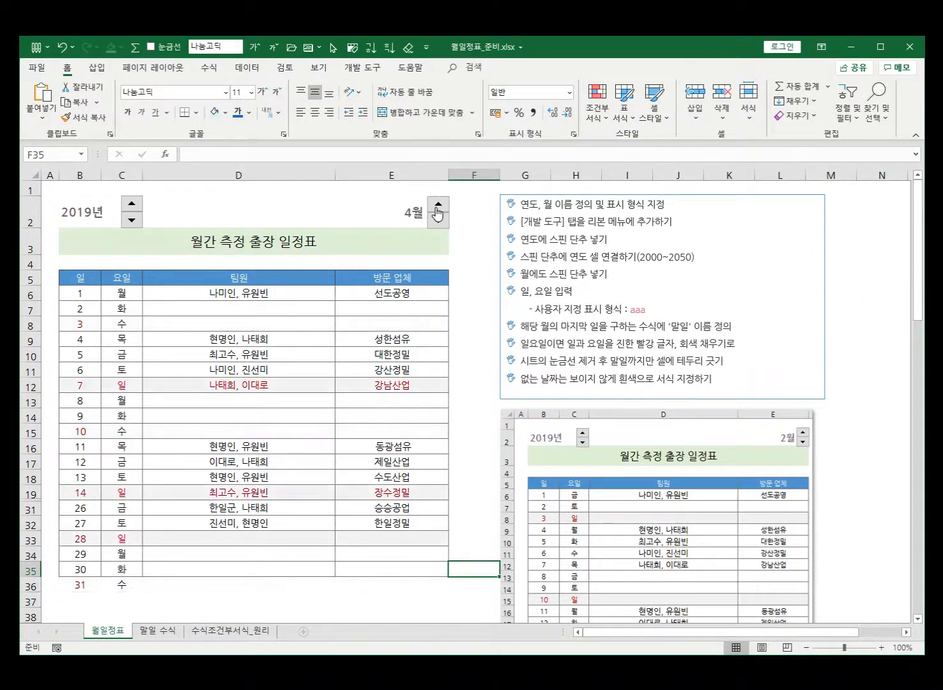
{"action": "left_click", "coordinate": [437, 206]}
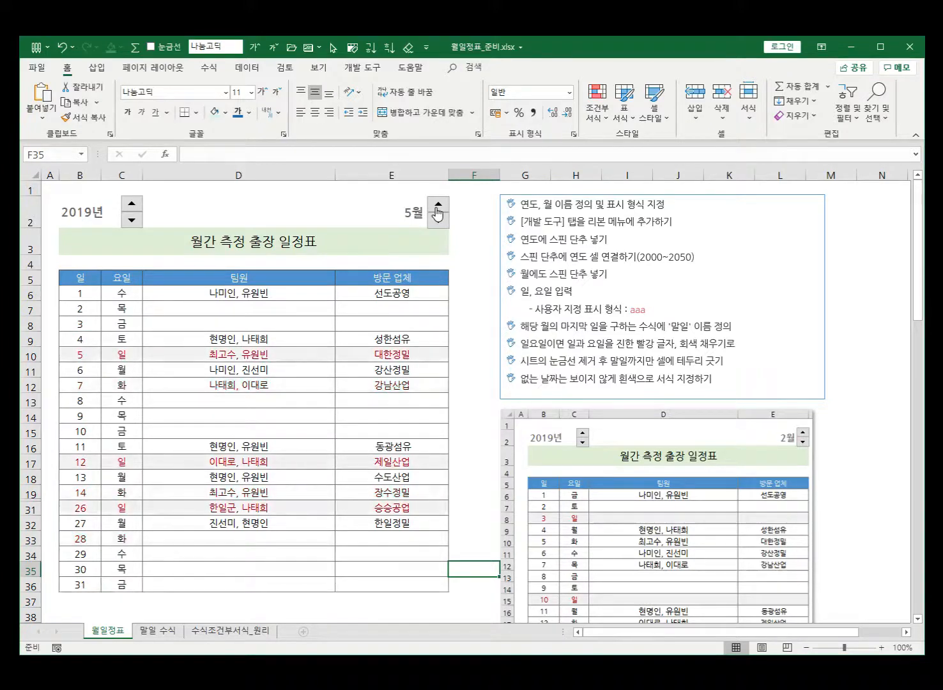
{"action": "left_click", "coordinate": [437, 205]}
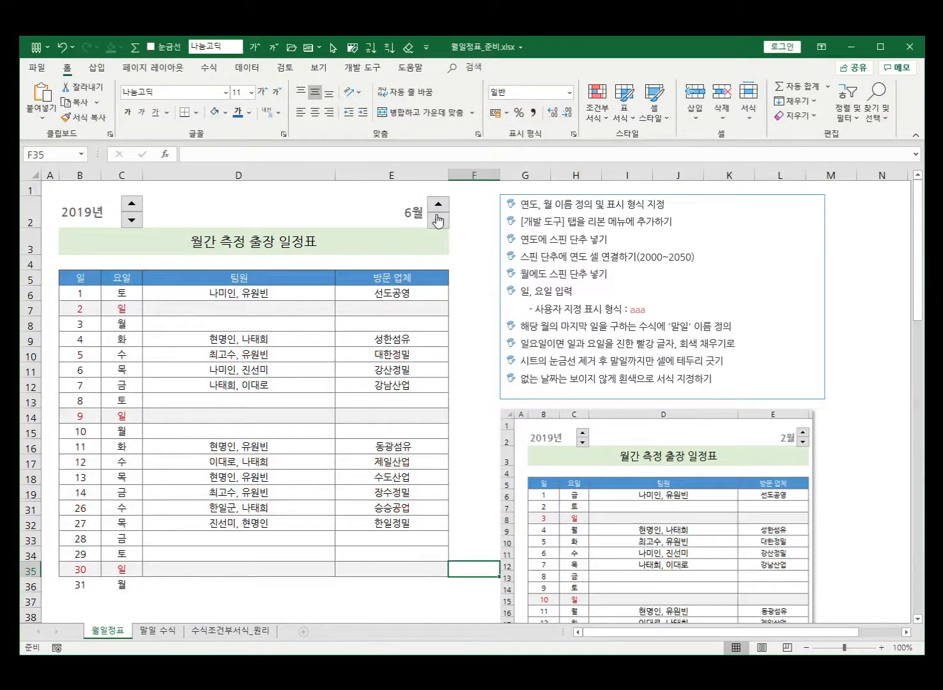
{"action": "left_click", "coordinate": [438, 221]}
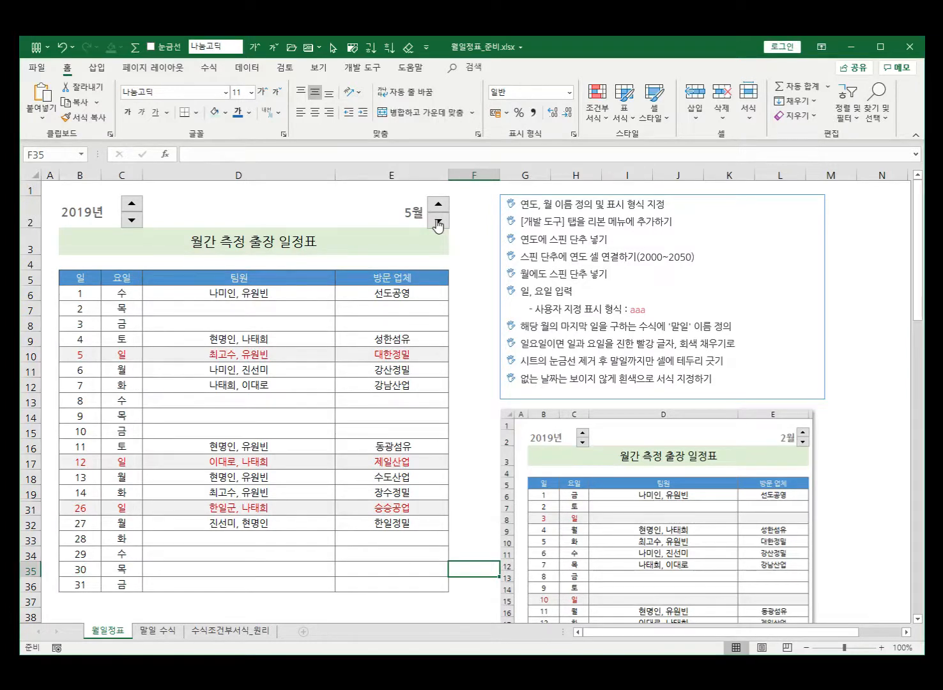
{"action": "left_click", "coordinate": [438, 221]}
{"action": "left_click", "coordinate": [438, 221]}
{"action": "left_click", "coordinate": [438, 221]}
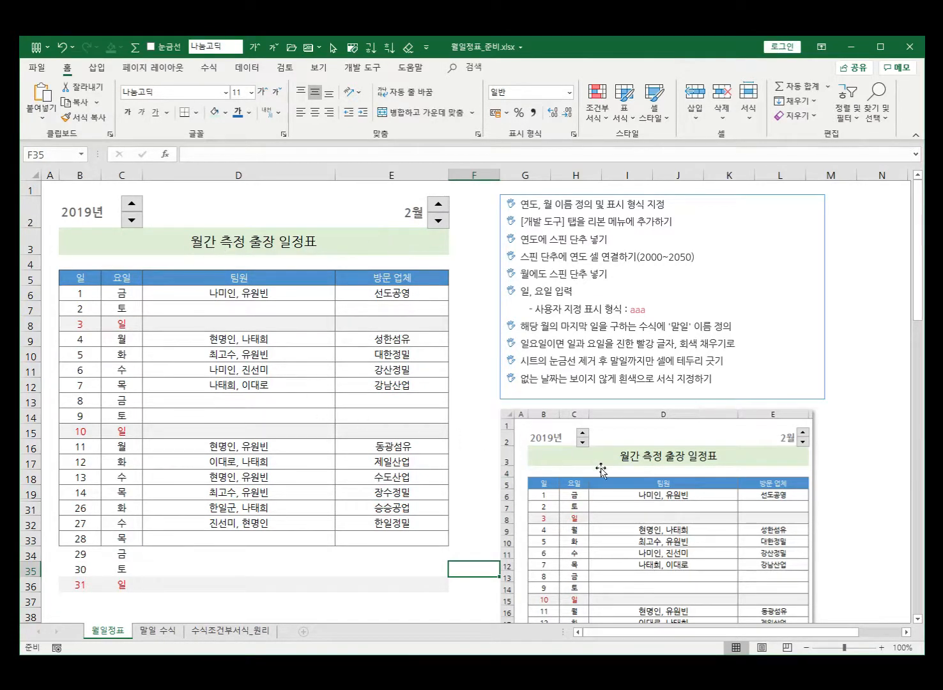
Highlight the nonexistent February dates 29 to 31 in B34:E36 and the first one's date and weekday cells
{"action": "left_click_drag", "start_coordinate": [77, 554], "coordinate": [412, 584]}
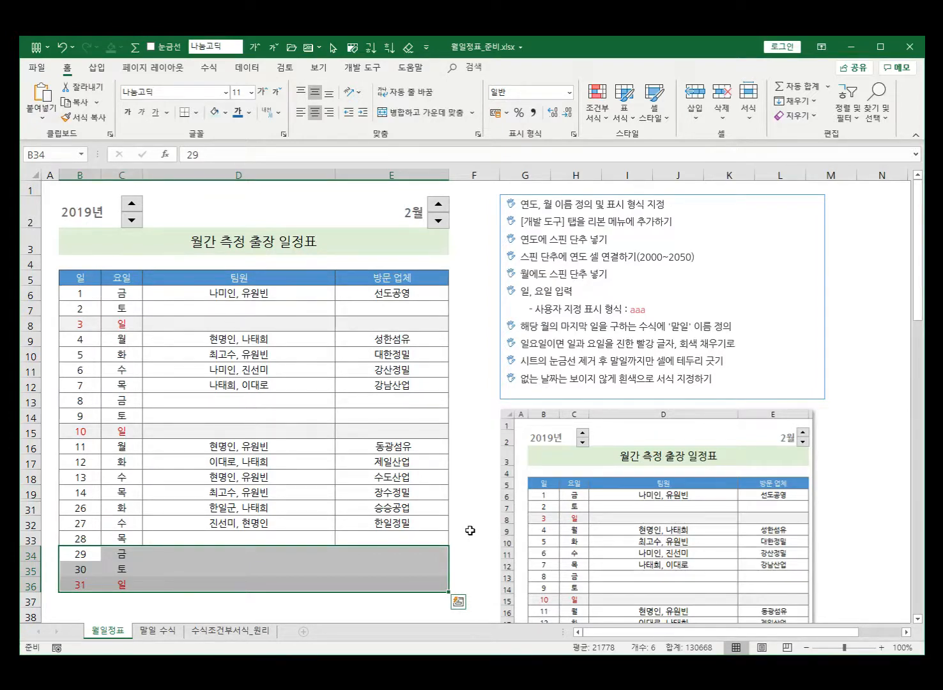
{"action": "left_click_drag", "start_coordinate": [82, 554], "coordinate": [398, 581]}
{"action": "left_click_drag", "start_coordinate": [80, 553], "coordinate": [119, 554]}
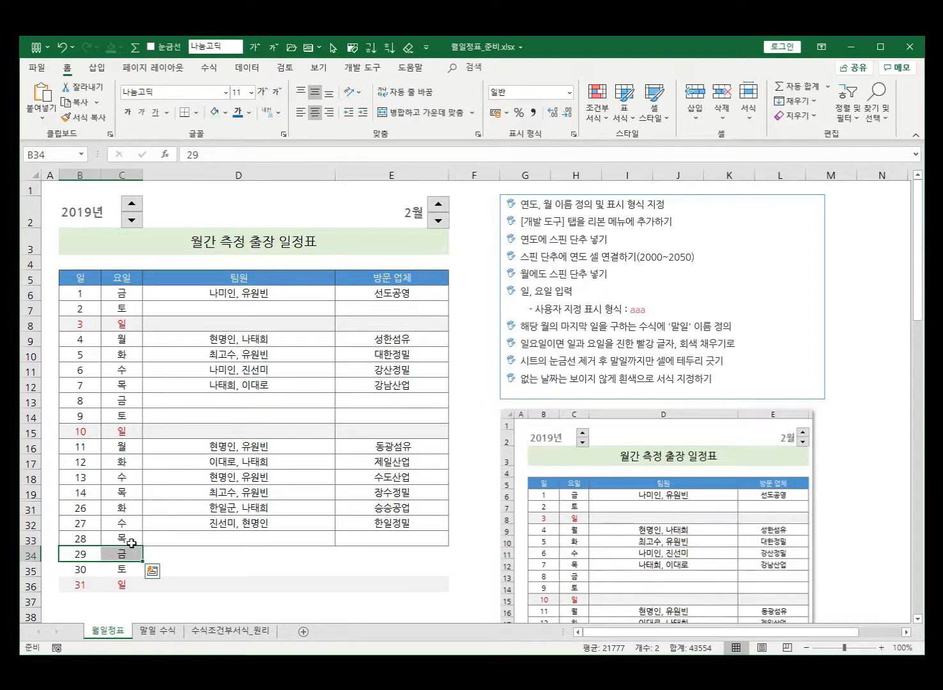
Set the font colour of C1 on the 말일 수식 sheet to white, highlight its formula text, and return to the 월일정표 sheet
{"action": "left_click", "coordinate": [159, 631]}
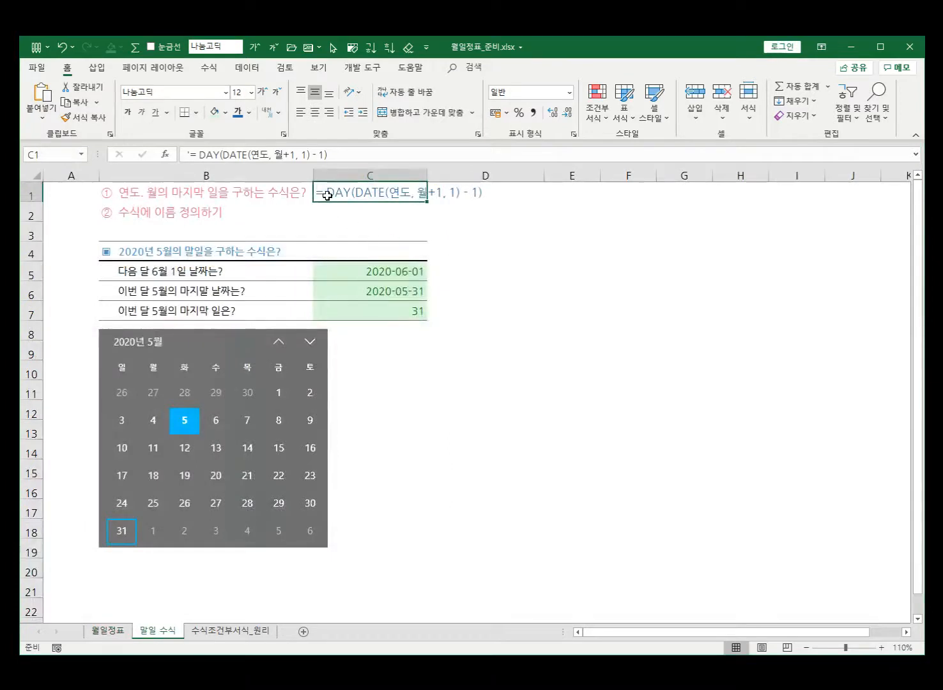
{"action": "left_click", "coordinate": [248, 112]}
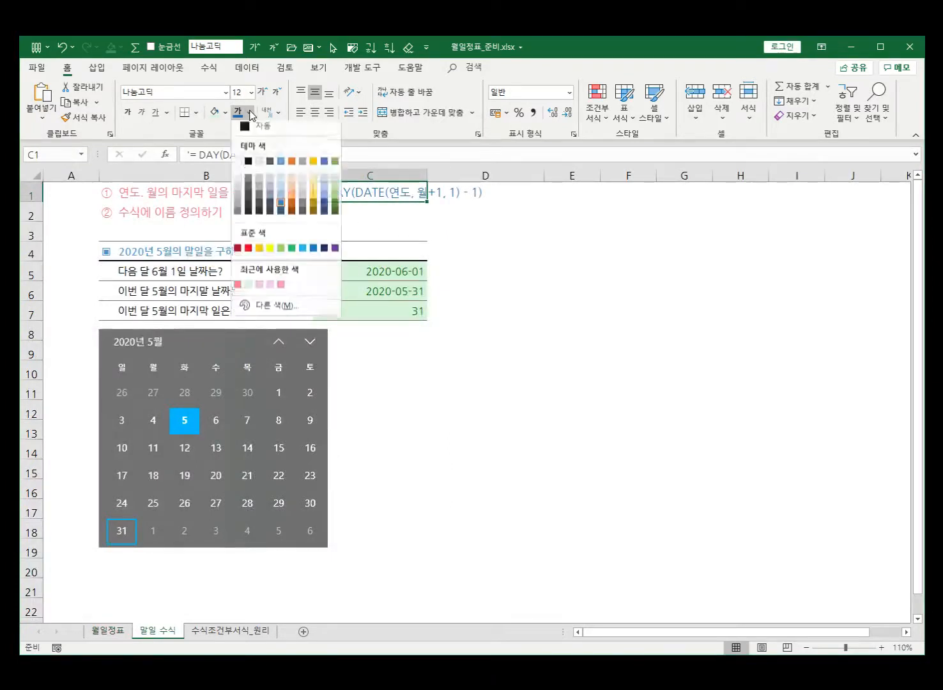
{"action": "left_click", "coordinate": [239, 164]}
{"action": "left_click_drag", "start_coordinate": [336, 154], "coordinate": [190, 154]}
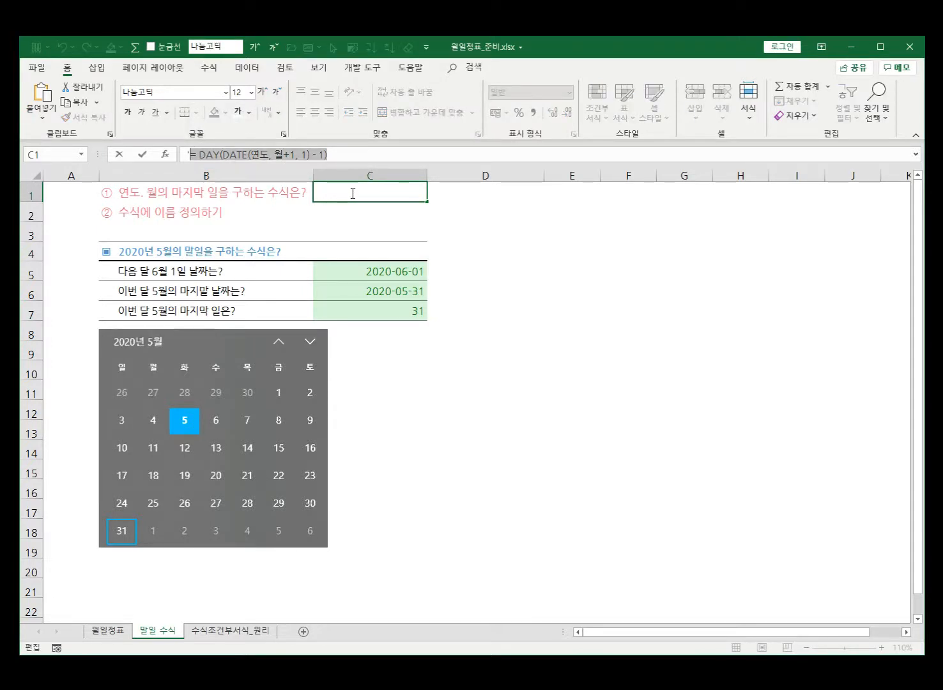
{"action": "left_click", "coordinate": [108, 632]}
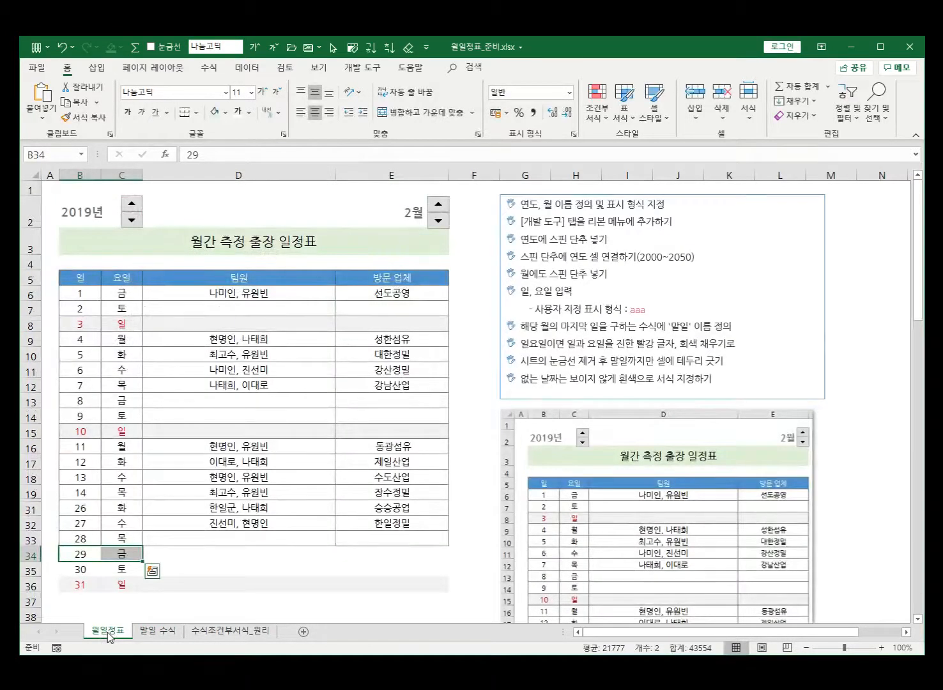
Point out the leftover cells after the 28th: B34:C34, the shaded row B36:E36, and the dates and weekdays in B34:C36
{"action": "left_click", "coordinate": [94, 550]}
{"action": "left_click_drag", "start_coordinate": [94, 550], "coordinate": [131, 552]}
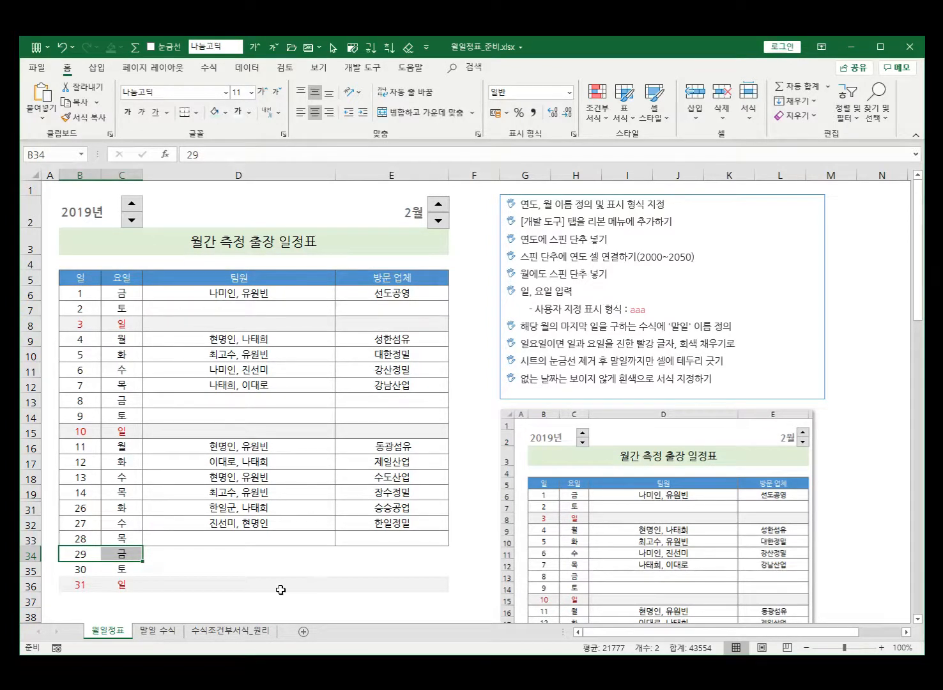
{"action": "left_click_drag", "start_coordinate": [75, 585], "coordinate": [406, 578]}
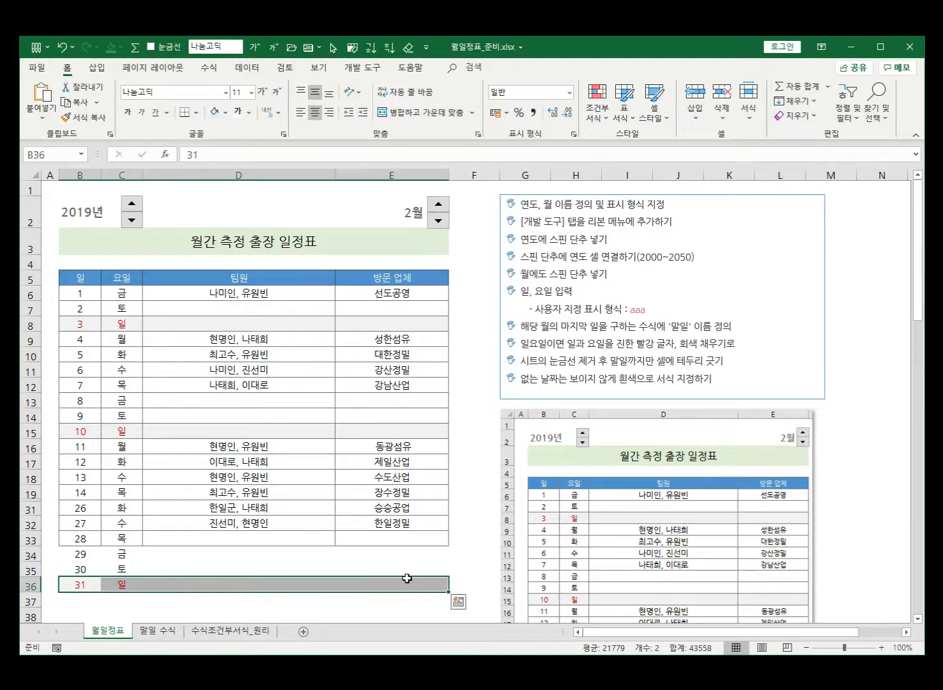
{"action": "left_click", "coordinate": [237, 607]}
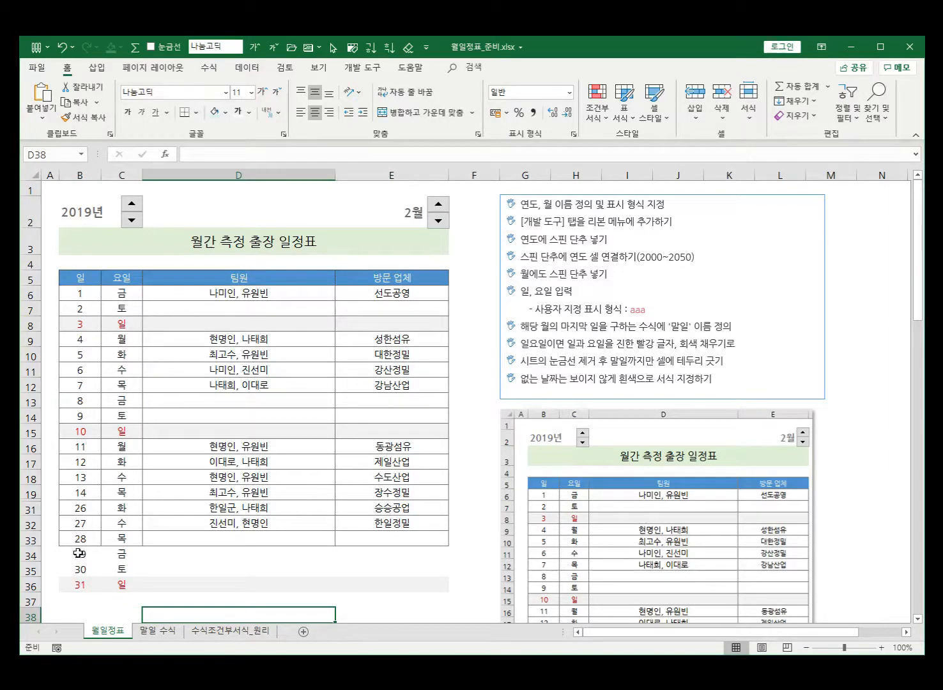
{"action": "left_click_drag", "start_coordinate": [80, 553], "coordinate": [111, 580]}
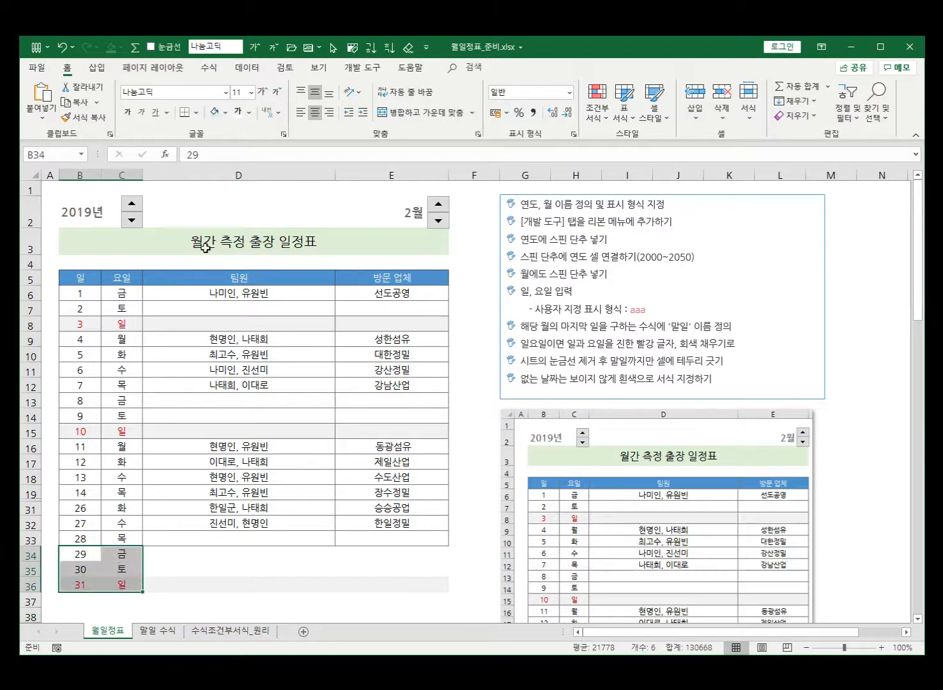
Set the font colour of B34:C36 to white and inspect the date and weekday cells in rows 34 to 36
{"action": "left_click", "coordinate": [237, 114]}
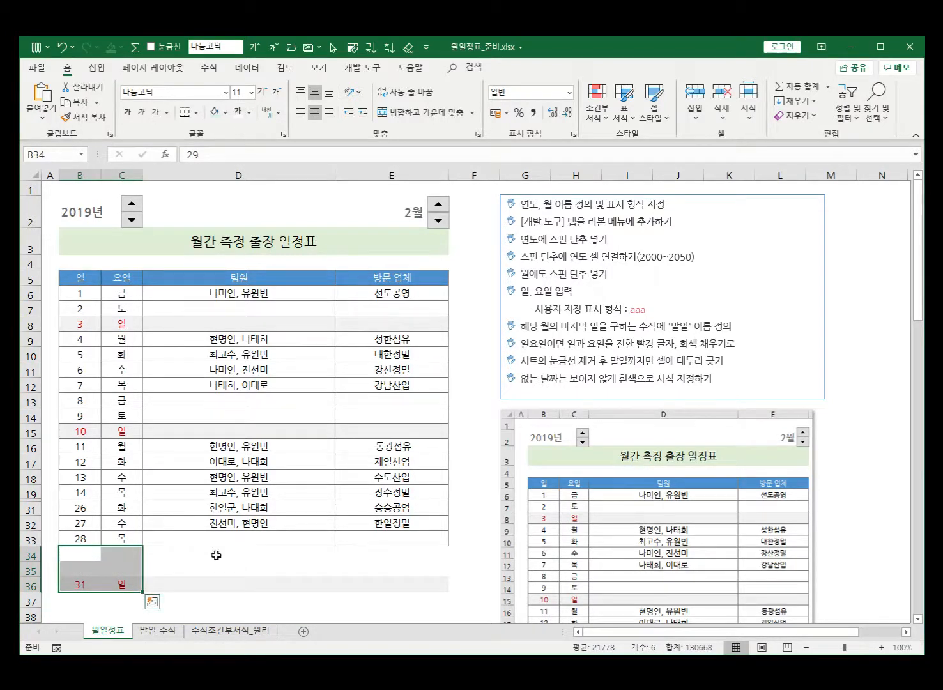
{"action": "left_click", "coordinate": [198, 569]}
{"action": "left_click", "coordinate": [79, 552]}
{"action": "left_click", "coordinate": [117, 567]}
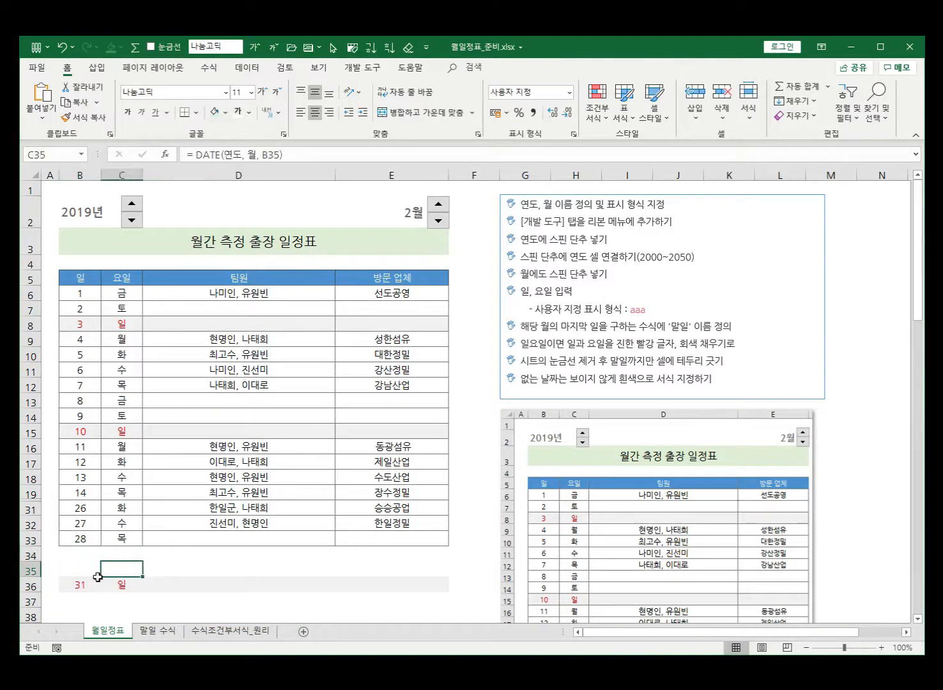
{"action": "left_click", "coordinate": [78, 564]}
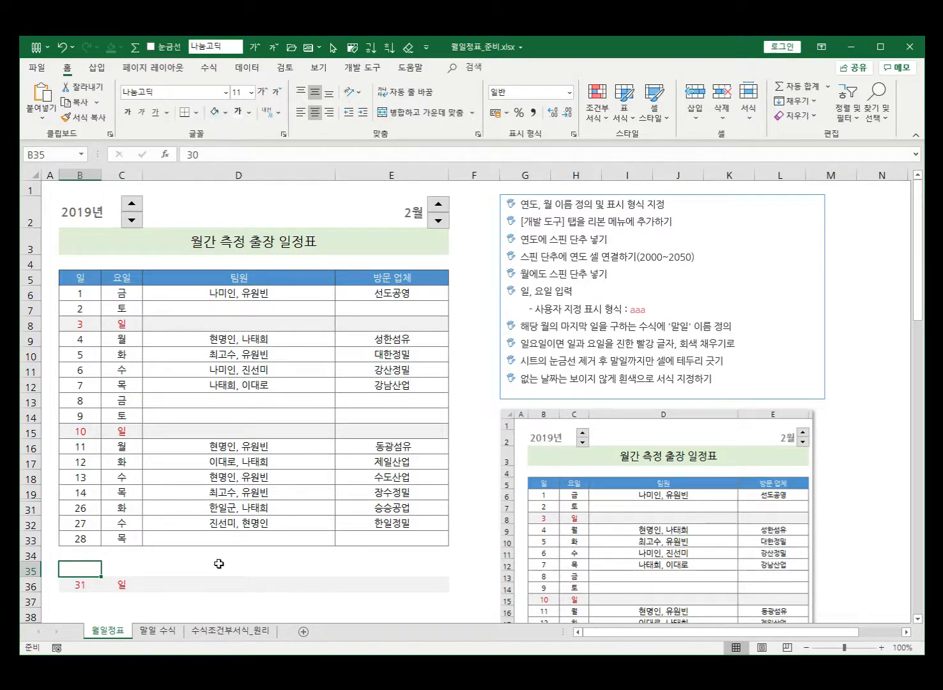
{"action": "left_click", "coordinate": [79, 584]}
{"action": "left_click", "coordinate": [127, 584]}
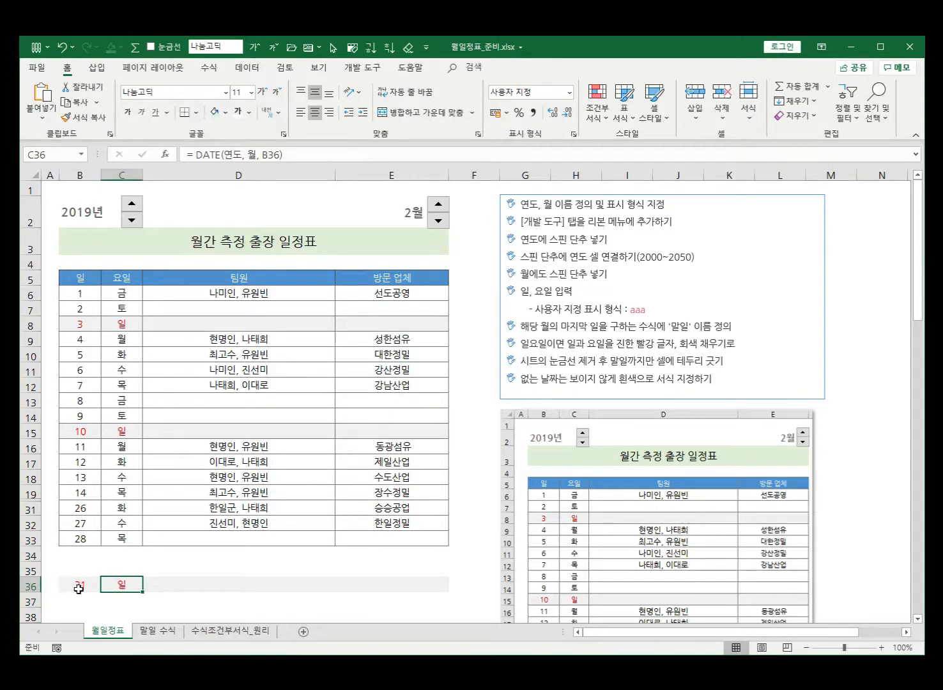
{"action": "left_click_drag", "start_coordinate": [78, 587], "coordinate": [124, 584]}
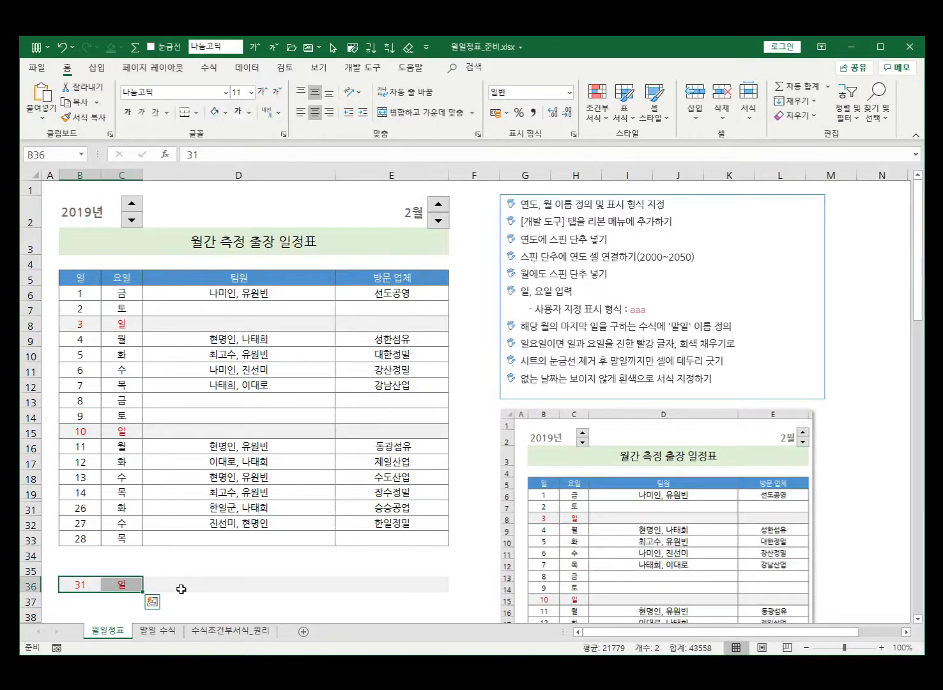
Try white text on a grey fill in B38 with the sample entry ㄹㅇㄴㄹ, and clear the test cells
{"action": "scroll", "coordinate": [175, 586], "scroll_direction": "down", "scroll_amount": 1}
{"action": "left_click", "coordinate": [79, 537]}
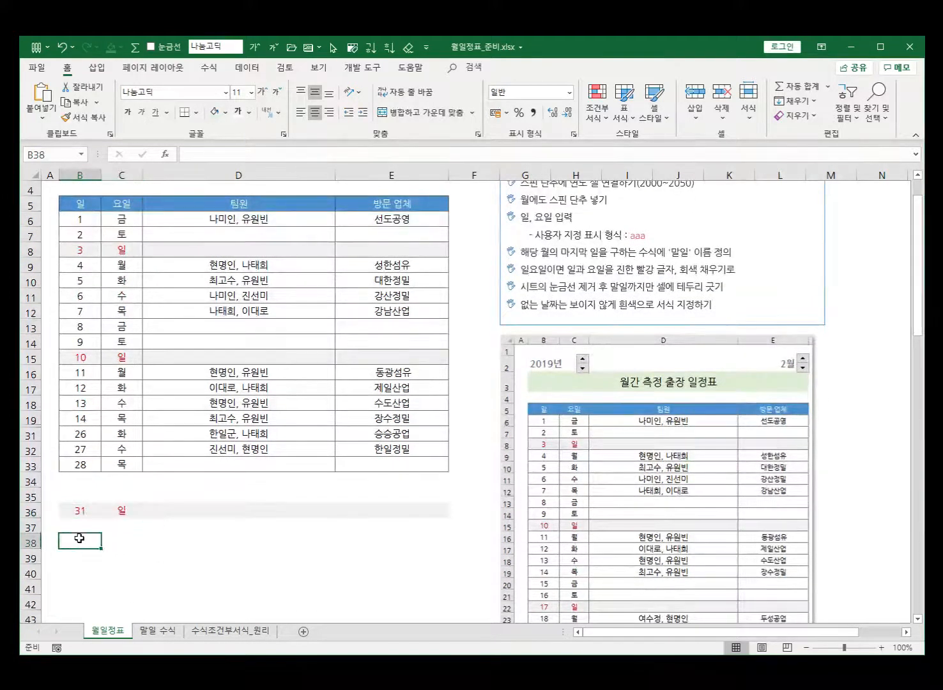
{"action": "left_click", "coordinate": [226, 113]}
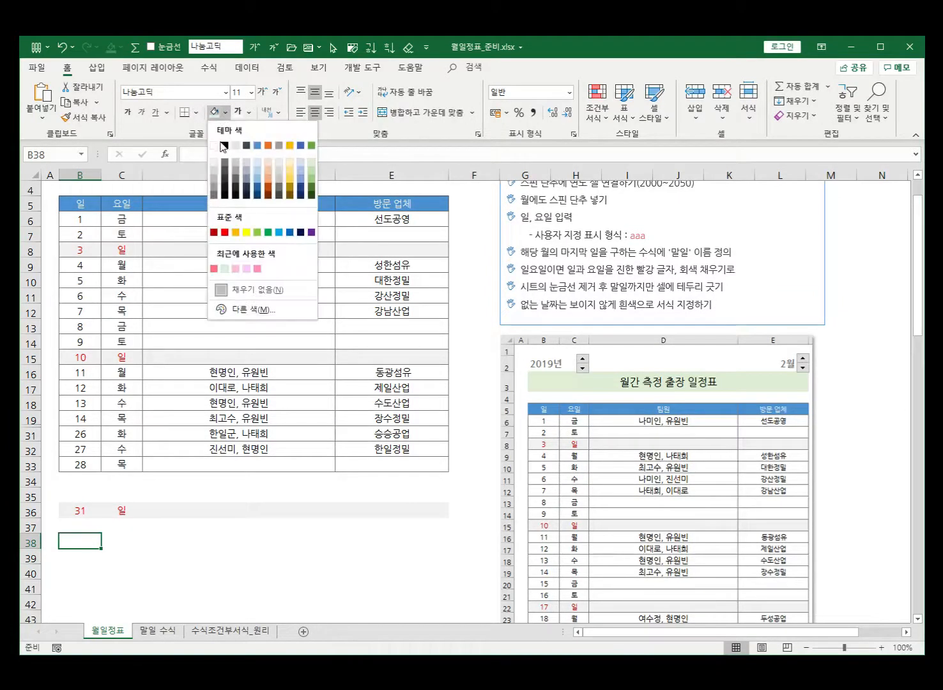
{"action": "left_click", "coordinate": [217, 171]}
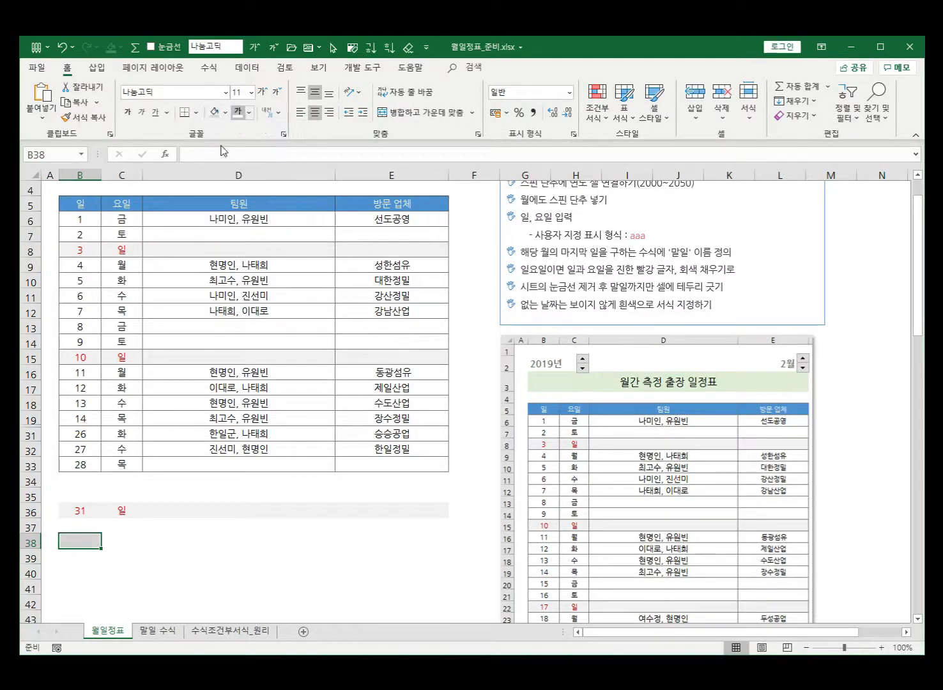
{"action": "type", "text": "ㄹㅇㄴㄹ"}
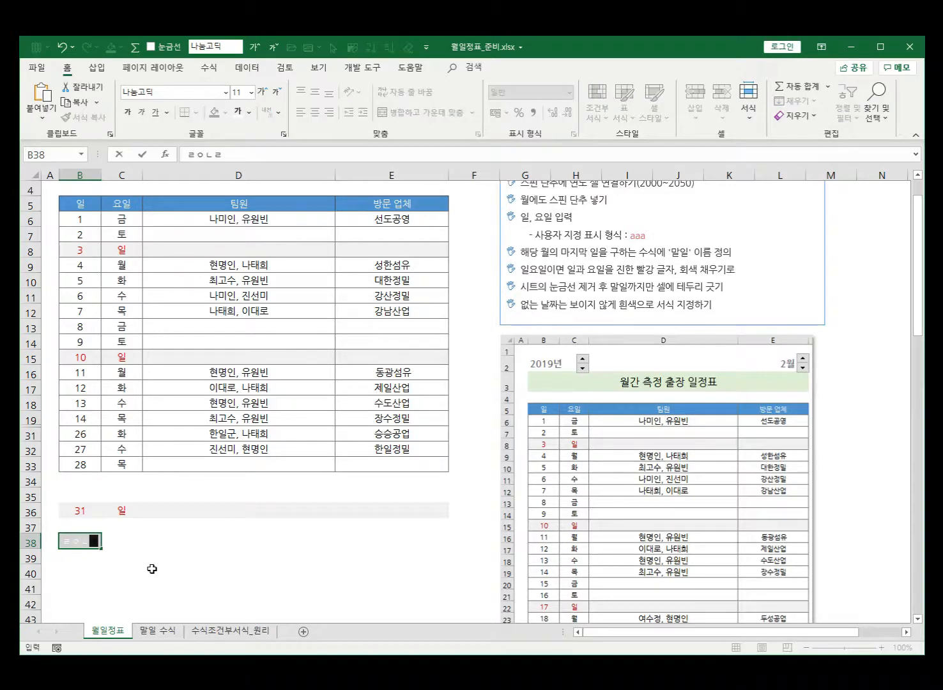
{"action": "key", "text": "Return"}
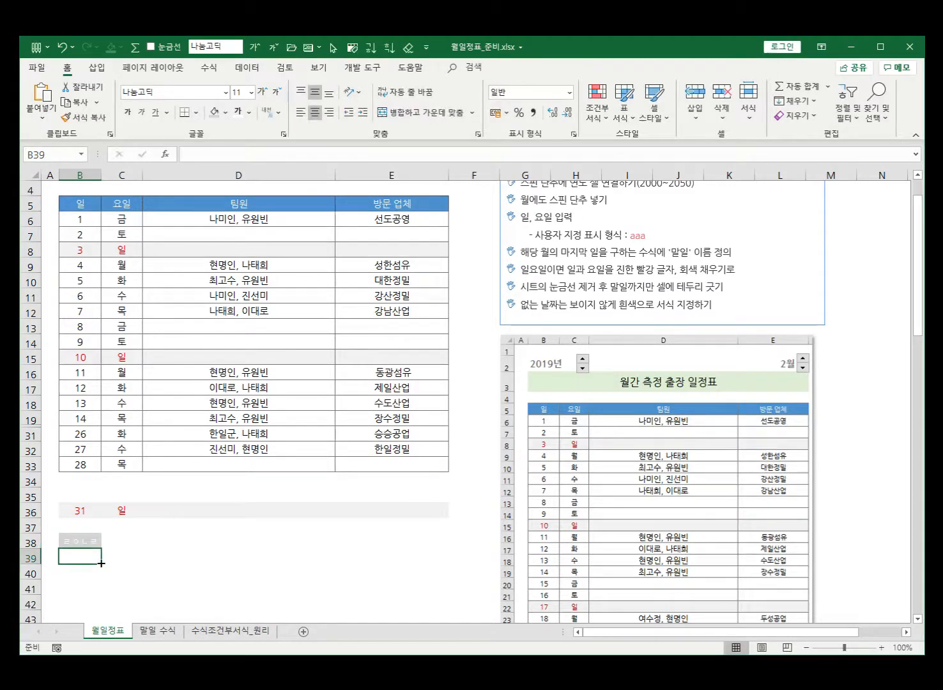
{"action": "left_click_drag", "start_coordinate": [63, 529], "coordinate": [110, 552]}
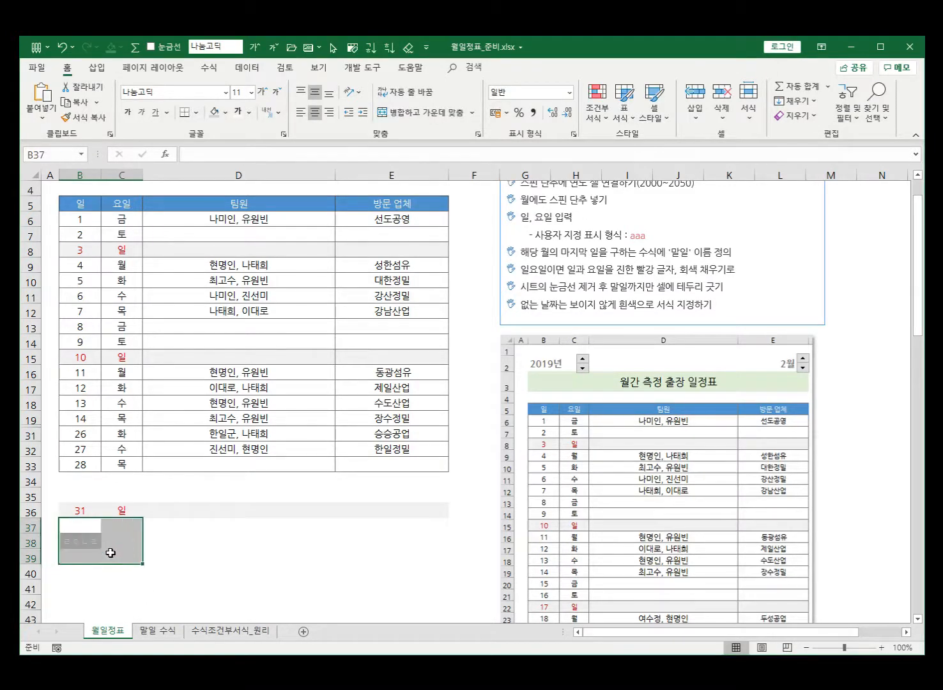
{"action": "left_click", "coordinate": [146, 556]}
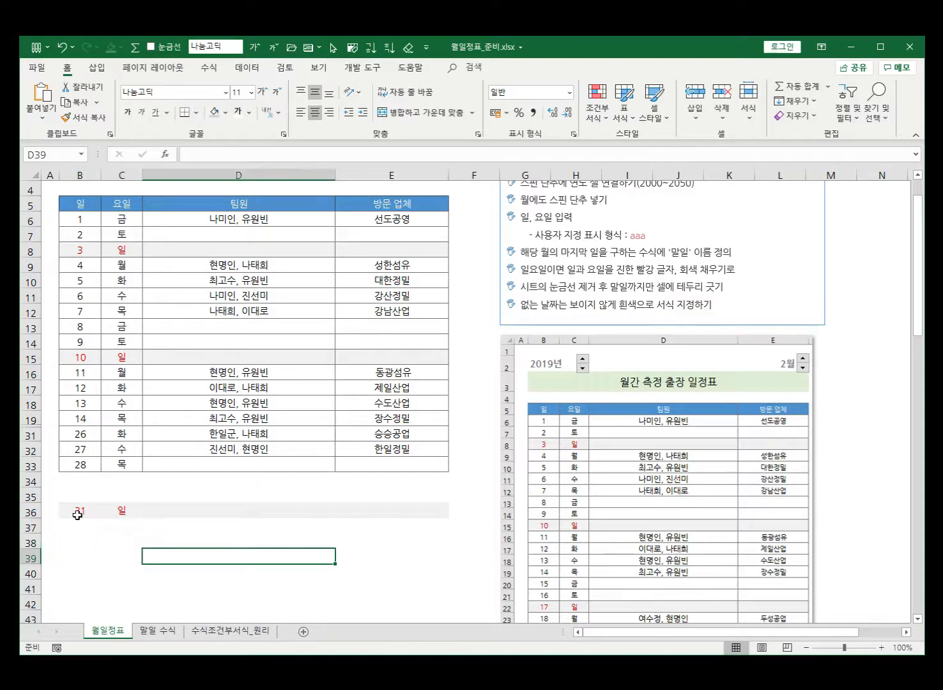
Examine the shaded row B36:E36, its red date and weekday cells, and the dates in B34:B36
{"action": "left_click_drag", "start_coordinate": [72, 511], "coordinate": [382, 507]}
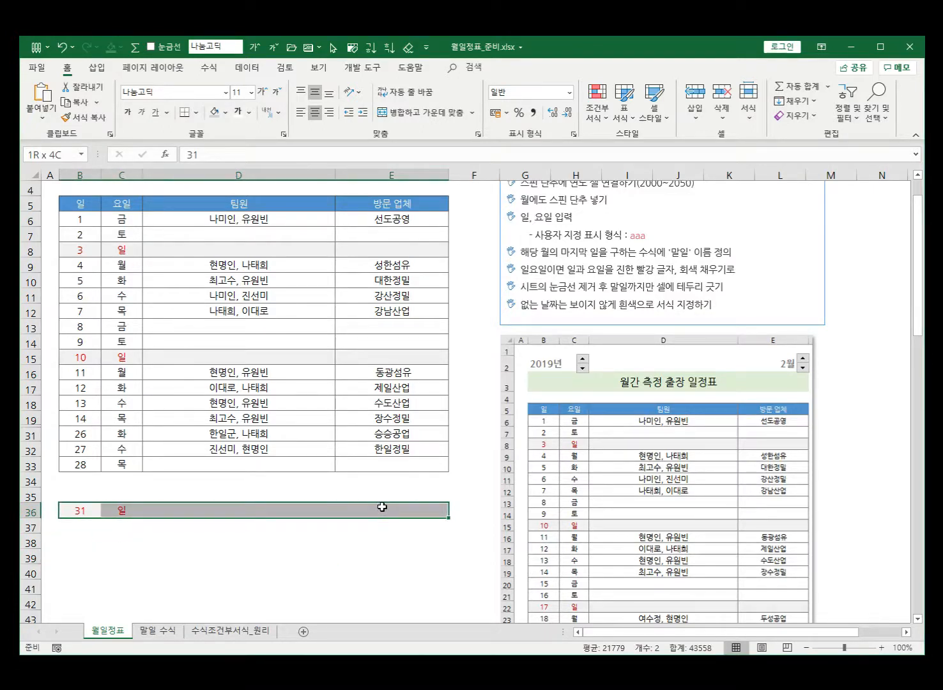
{"action": "left_click_drag", "start_coordinate": [382, 506], "coordinate": [382, 506]}
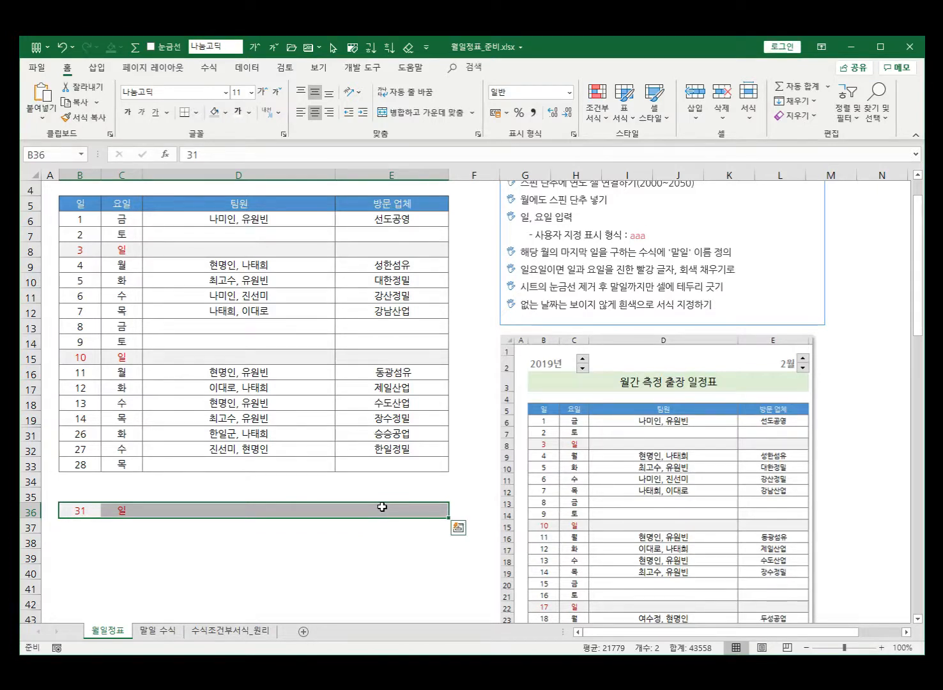
{"action": "left_click", "coordinate": [184, 544]}
{"action": "left_click_drag", "start_coordinate": [75, 509], "coordinate": [398, 507]}
{"action": "key", "text": "F8"}
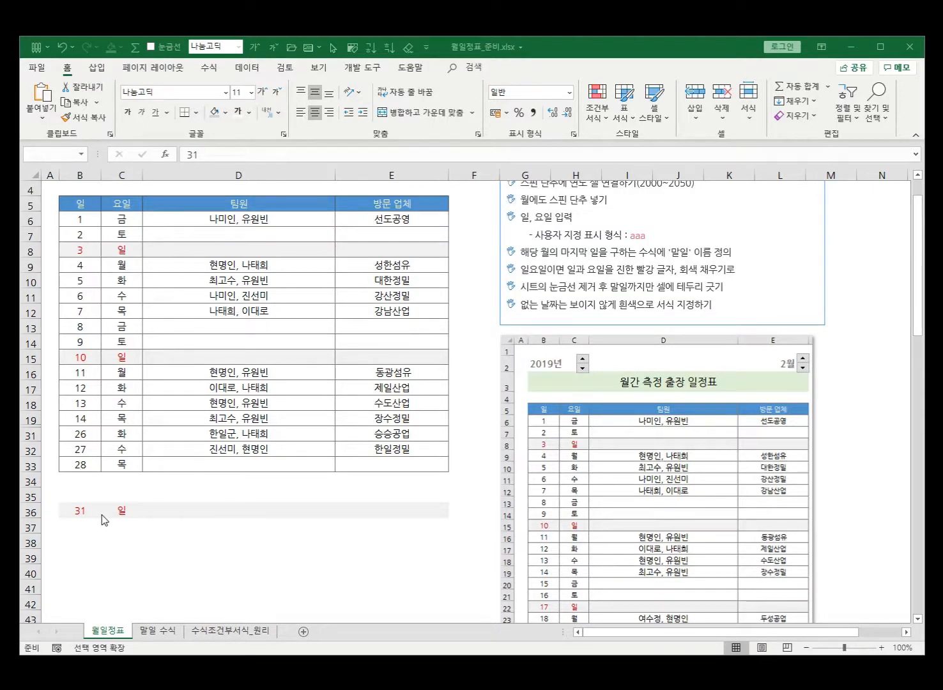
{"action": "left_click", "coordinate": [75, 509]}
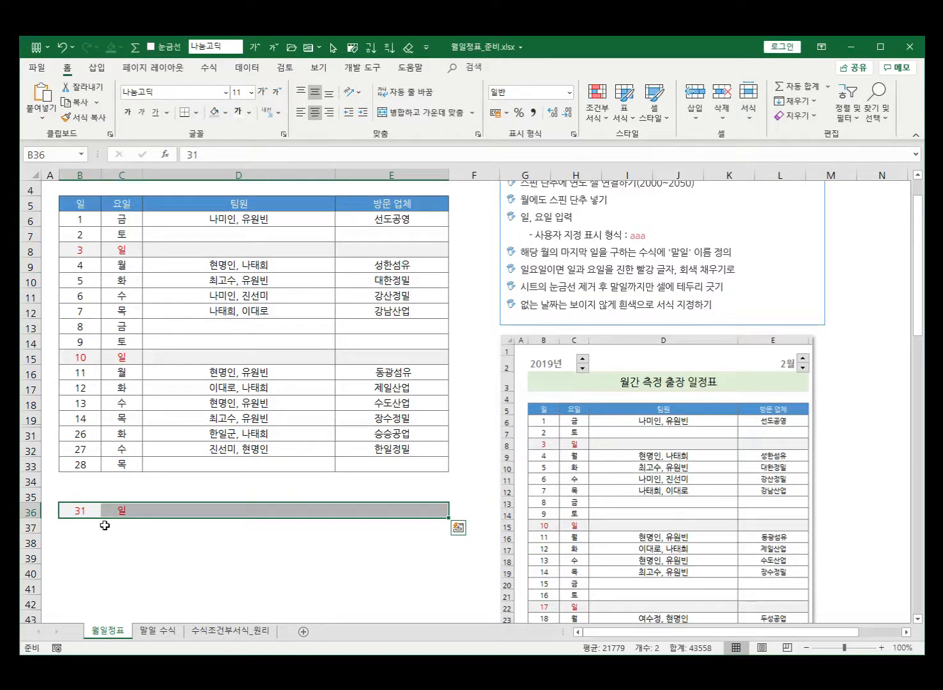
{"action": "left_click", "coordinate": [74, 510]}
{"action": "left_click", "coordinate": [122, 511]}
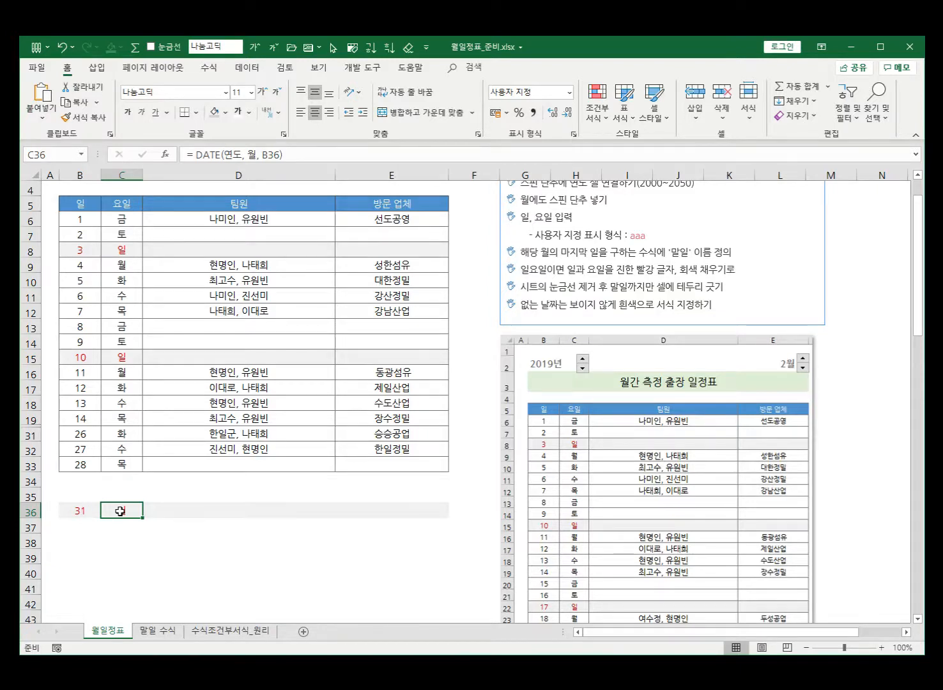
{"action": "left_click", "coordinate": [79, 510]}
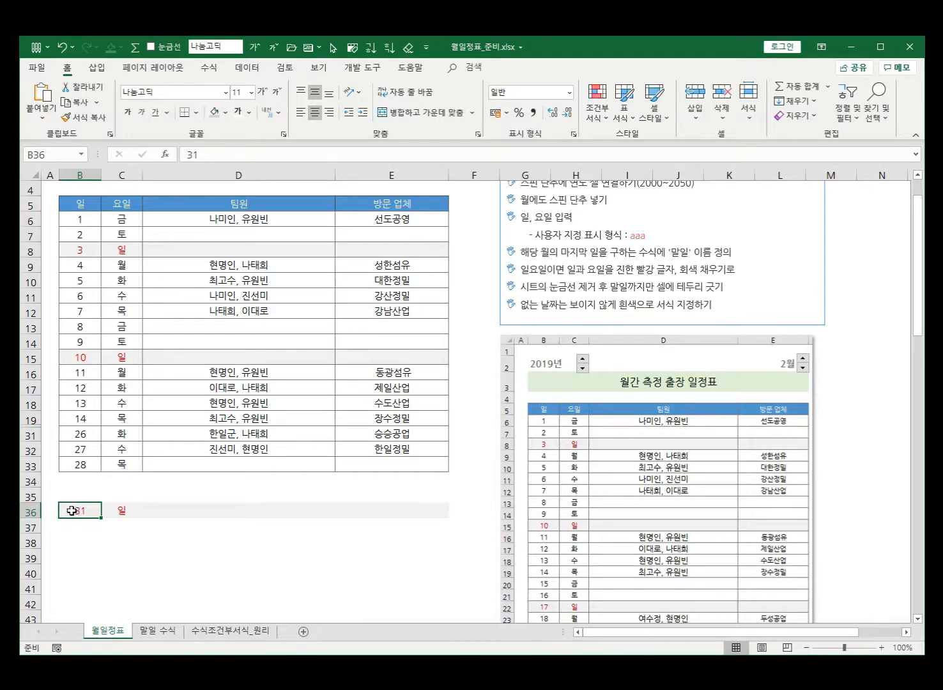
{"action": "left_click", "coordinate": [82, 479]}
{"action": "left_click_drag", "start_coordinate": [81, 479], "coordinate": [88, 518]}
{"action": "left_click", "coordinate": [92, 556]}
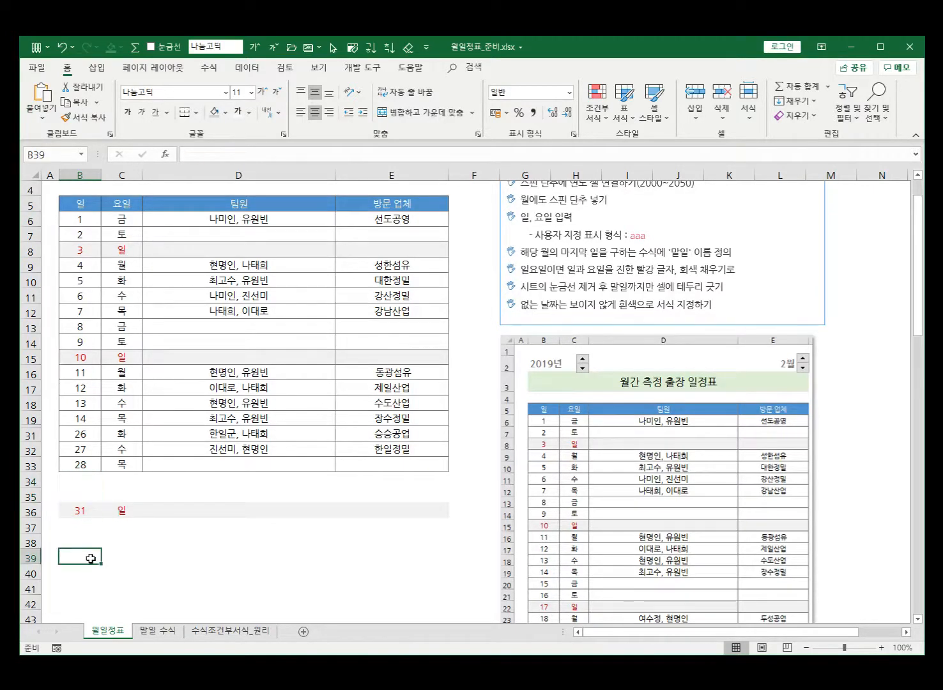
Undo the test entry and formatting in B38 and the manual white font on B34:C36
{"action": "key", "text": "ctrl+z"}
{"action": "key", "text": "ctrl+z"}
{"action": "key", "text": "ctrl+z"}
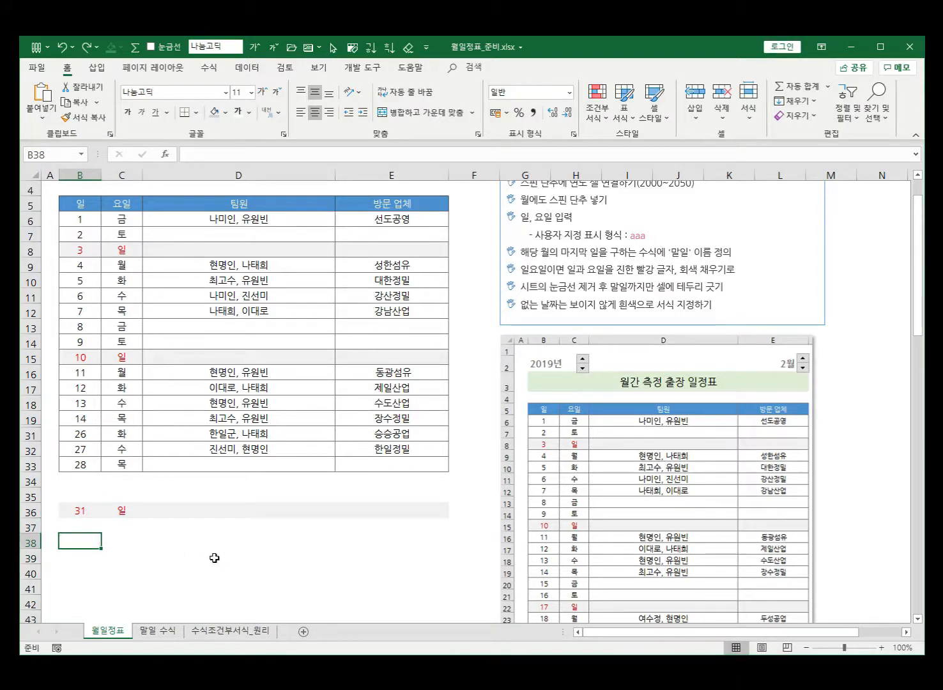
{"action": "key", "text": "ctrl+z"}
{"action": "left_click", "coordinate": [213, 567]}
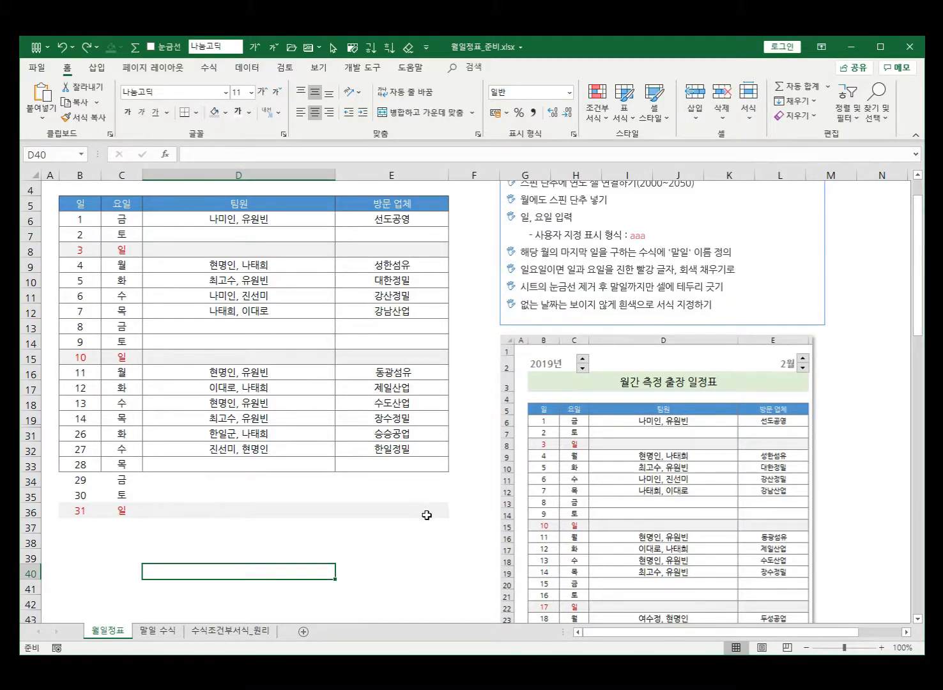
Point out the 28th in B33, the nonexistent dates in B34:E36, and the schedule body from B6 through row 37
{"action": "left_click", "coordinate": [81, 465]}
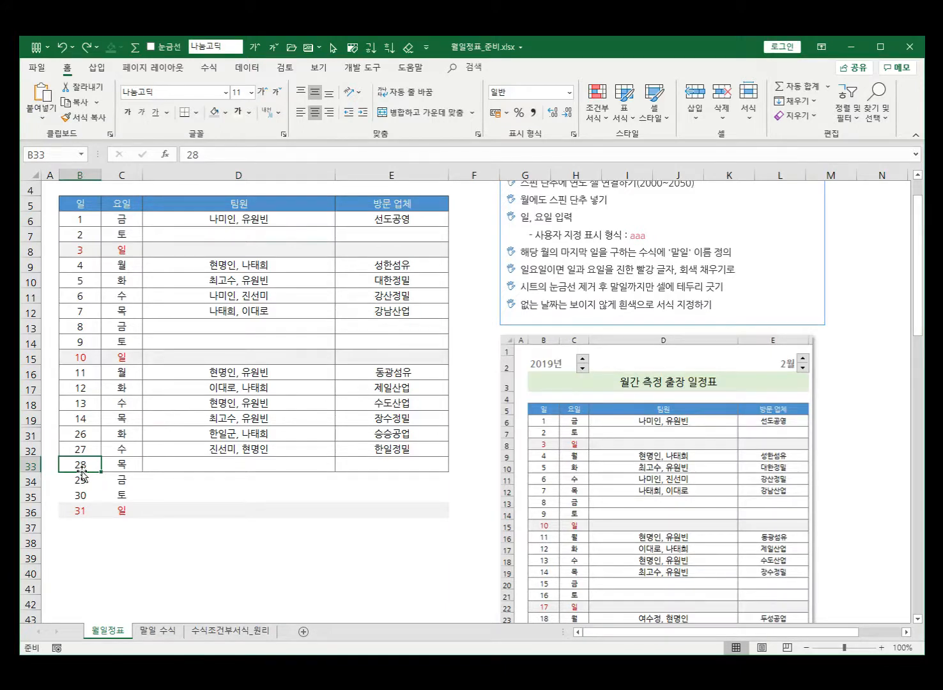
{"action": "left_click_drag", "start_coordinate": [79, 478], "coordinate": [387, 512]}
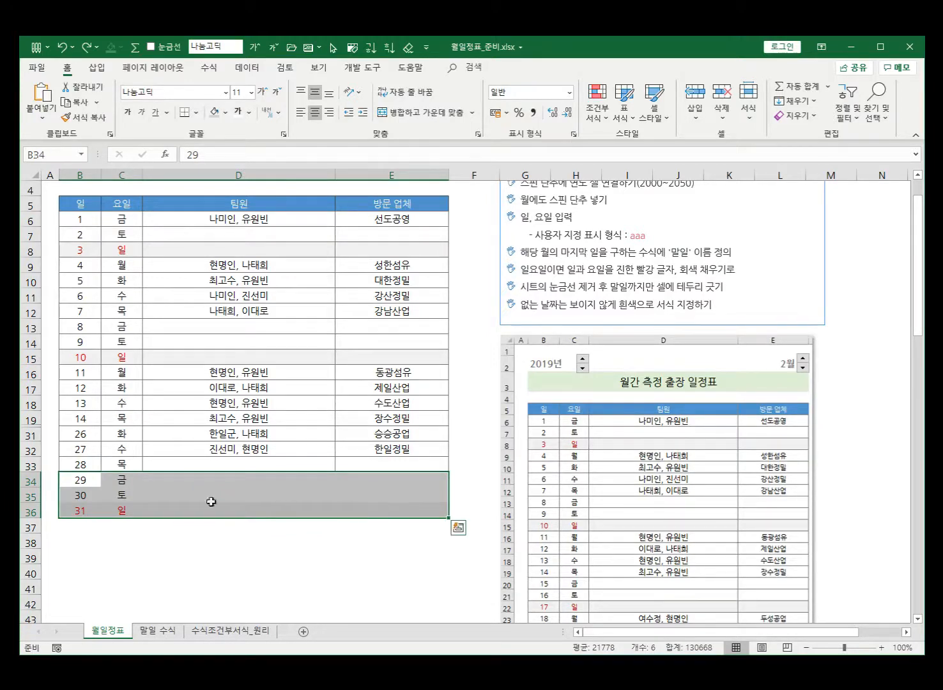
{"action": "left_click", "coordinate": [90, 481]}
{"action": "left_click_drag", "start_coordinate": [91, 481], "coordinate": [406, 511]}
{"action": "left_click_drag", "start_coordinate": [91, 219], "coordinate": [391, 521]}
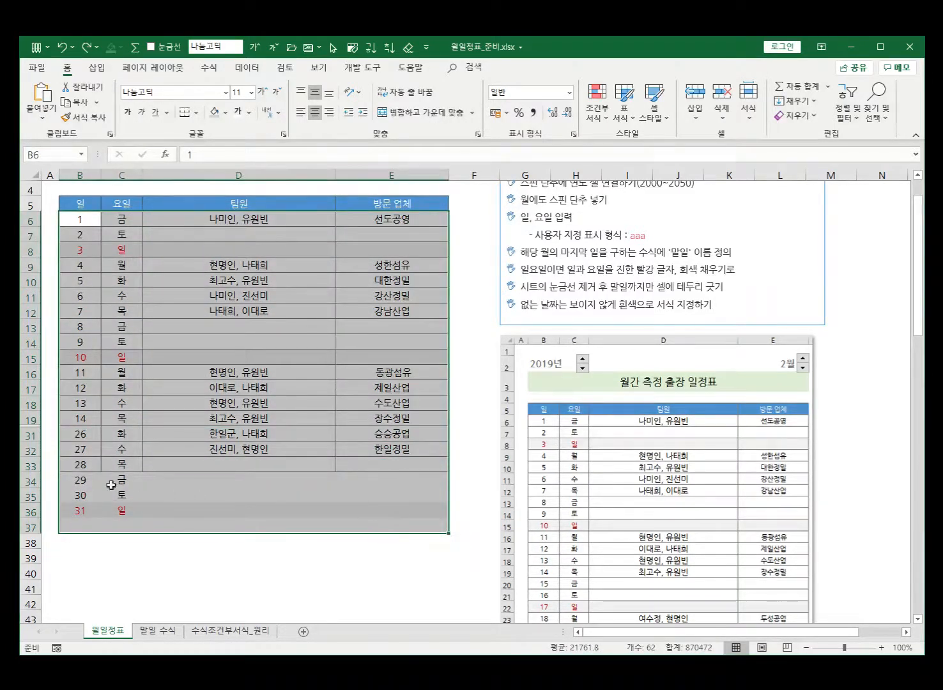
Start a new formula-based conditional formatting rule for the nonexistent date rows B34:E36
{"action": "left_click_drag", "start_coordinate": [82, 482], "coordinate": [382, 512]}
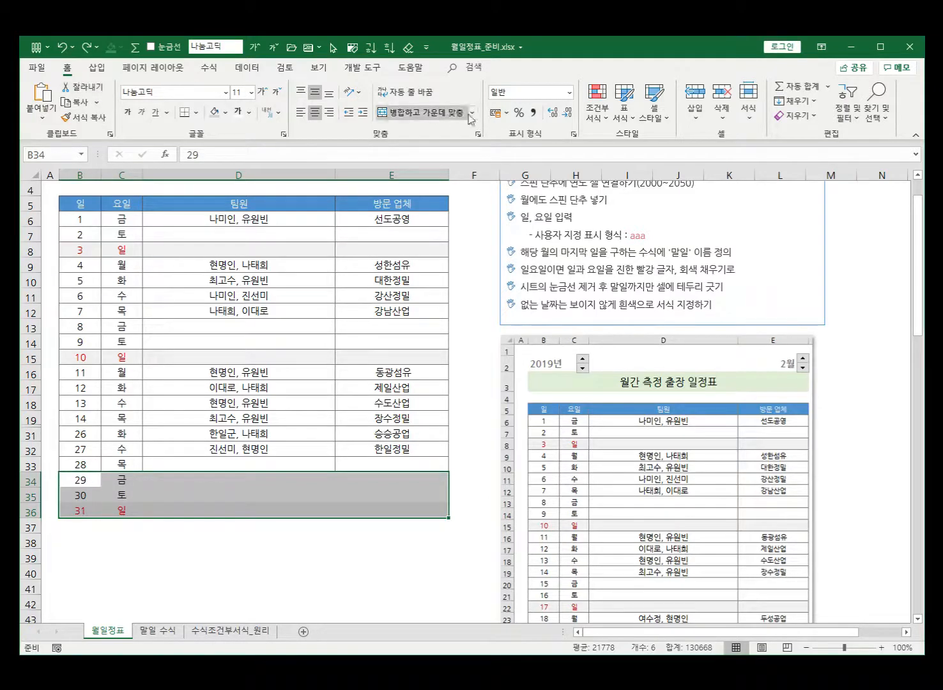
{"action": "left_click", "coordinate": [597, 107]}
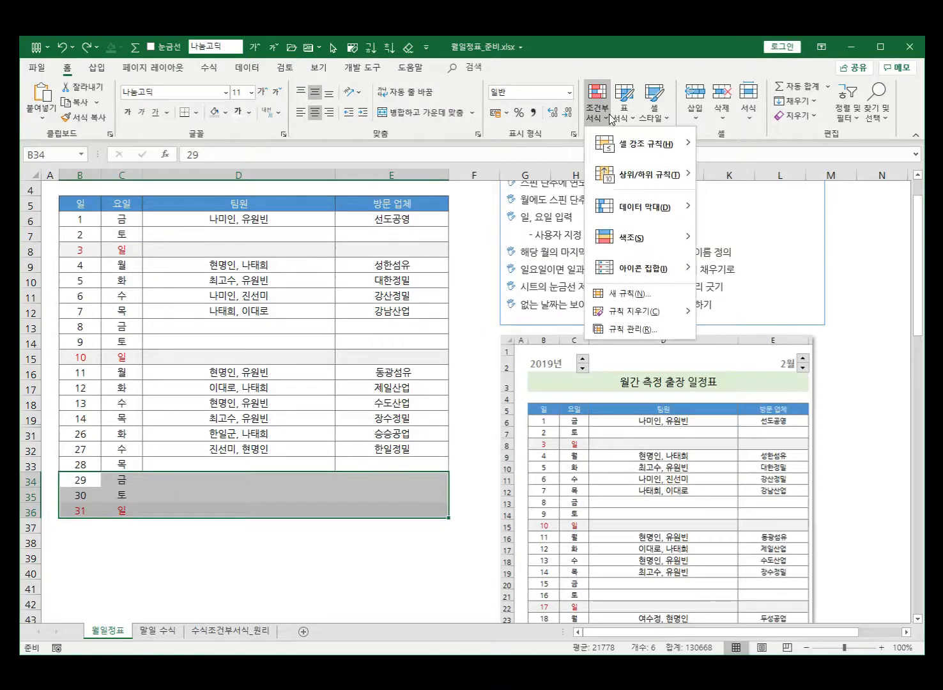
{"action": "left_click", "coordinate": [620, 293]}
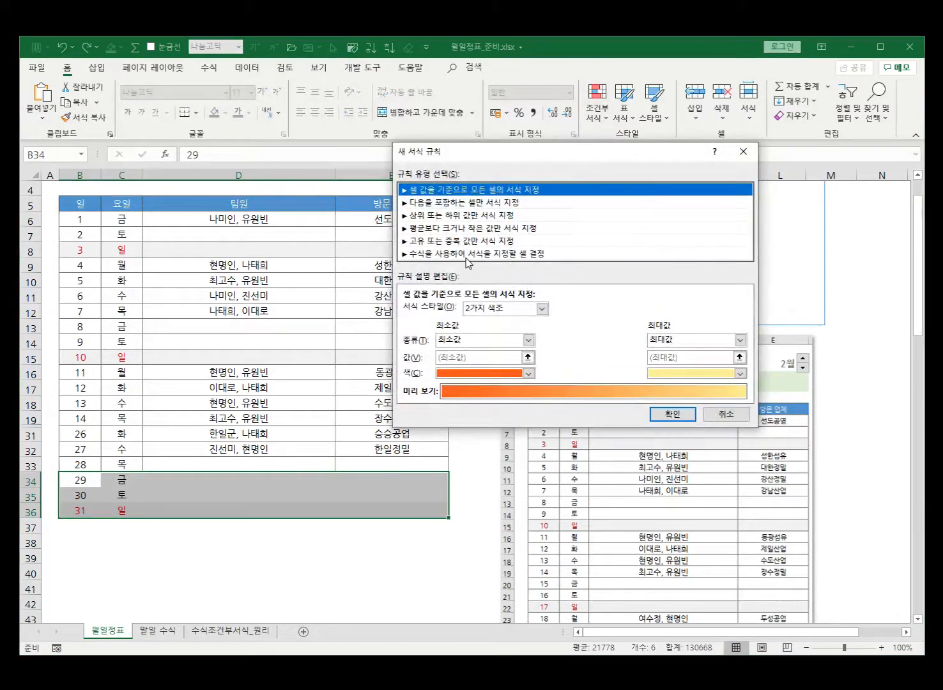
{"action": "left_click", "coordinate": [467, 255]}
{"action": "left_click", "coordinate": [411, 311]}
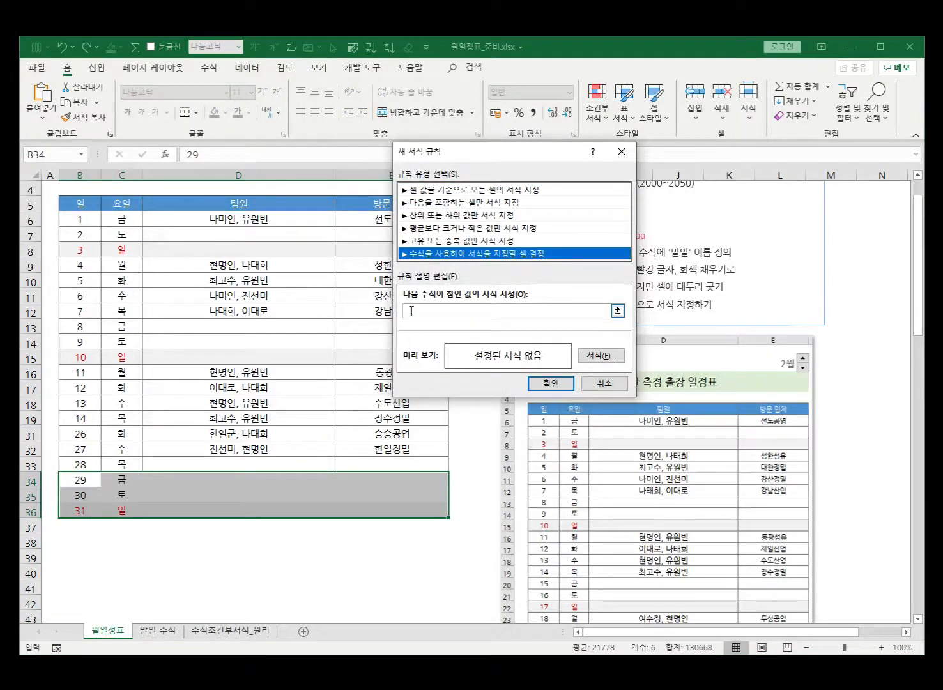
Enter the rule formula = $B34 > 말일, locking only column B in the cell reference
{"action": "type", "text": "="}
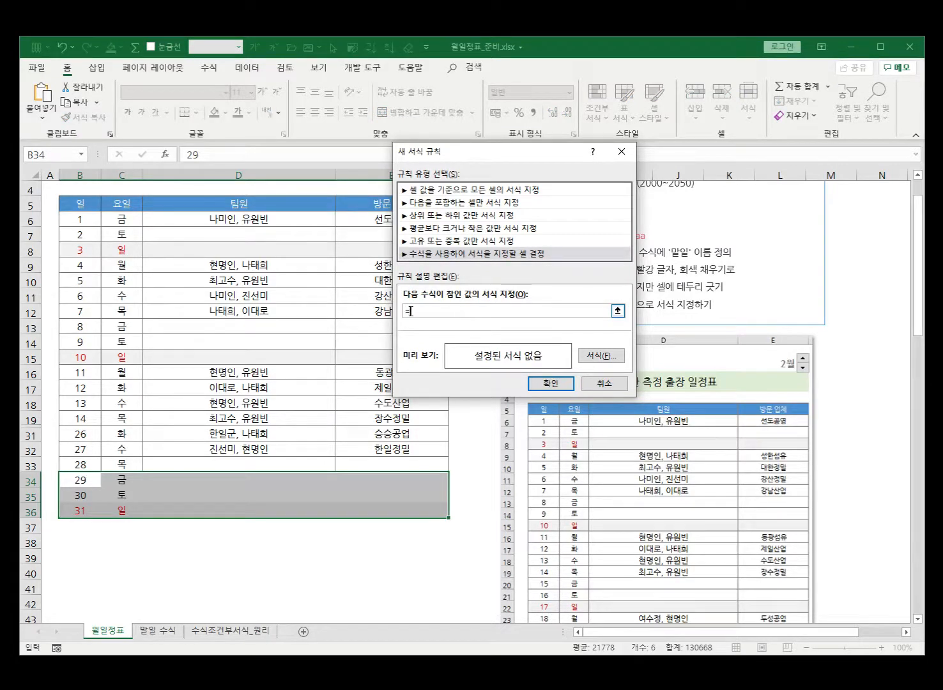
{"action": "left_click", "coordinate": [75, 479]}
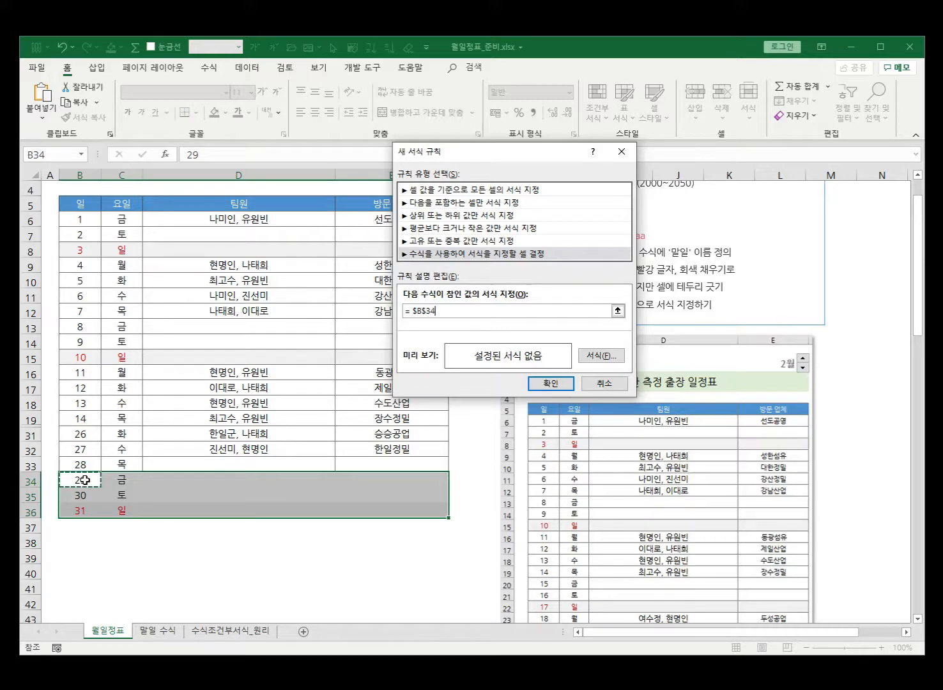
{"action": "key", "text": "F4"}
{"action": "key", "text": "F4"}
{"action": "type", "text": "> "}
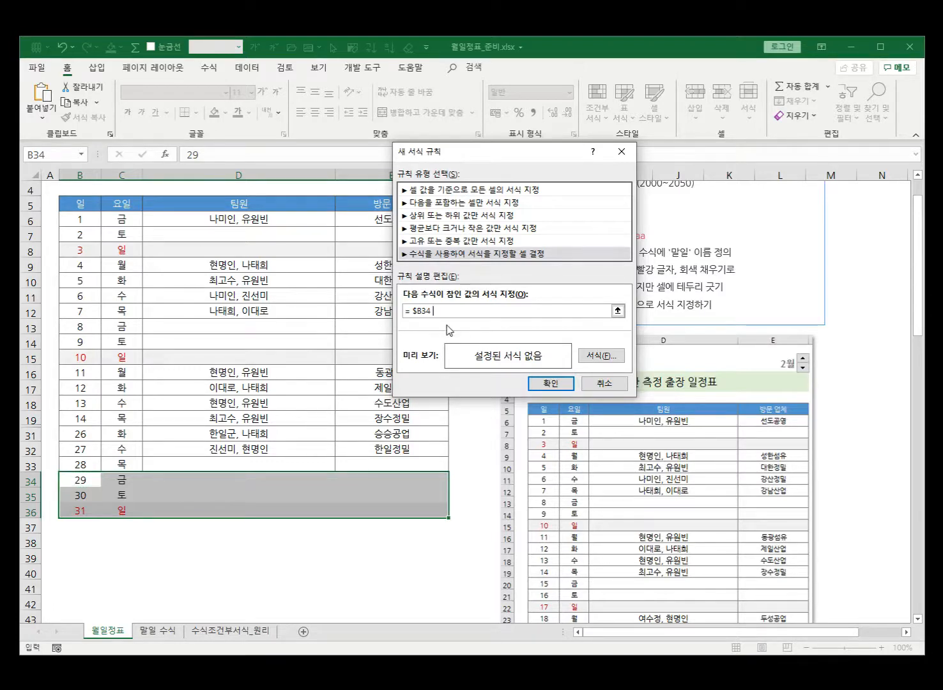
{"action": "type", "text": "akf"}
{"action": "key", "text": "BackSpace"}
{"action": "key", "text": "BackSpace"}
{"action": "key", "text": "BackSpace"}
{"action": "type", "text": "말일"}
Set the white theme font color for the = $B34 > 말일 rule and create the rule
{"action": "left_click", "coordinate": [604, 356]}
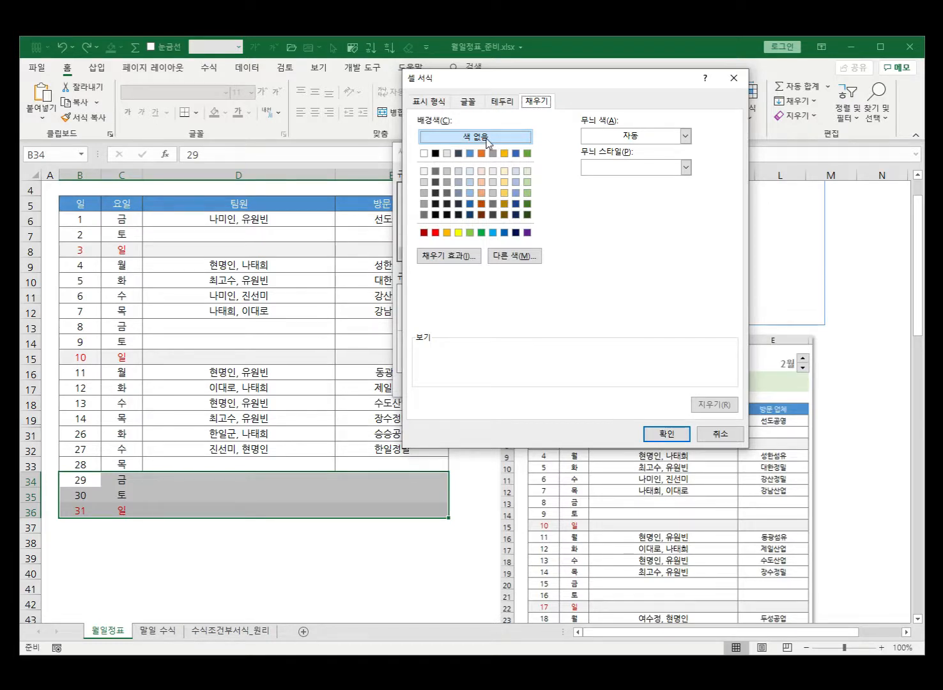
{"action": "left_click", "coordinate": [469, 102]}
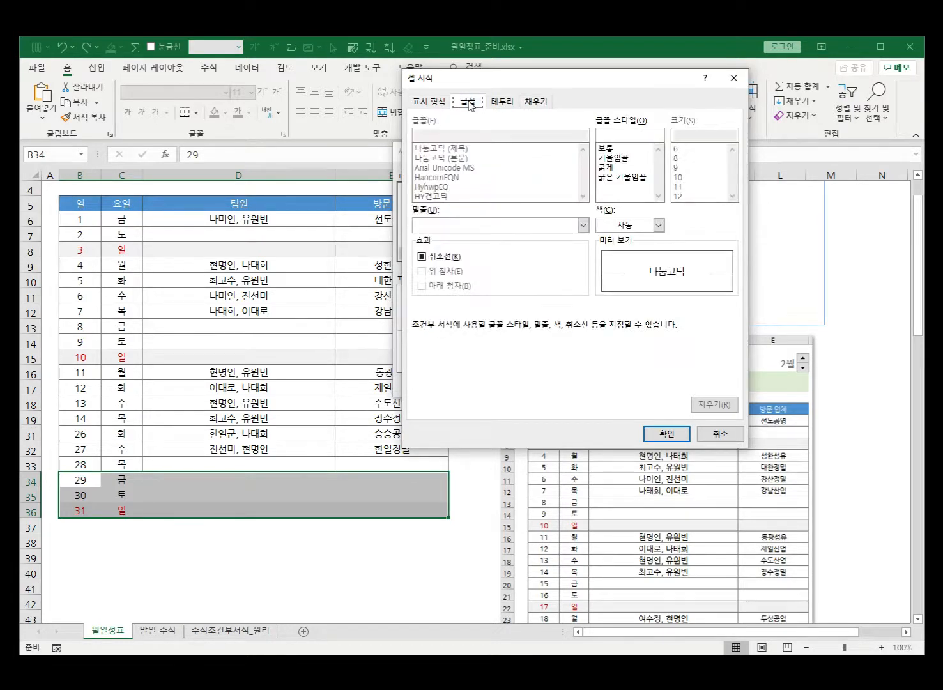
{"action": "left_click", "coordinate": [658, 225]}
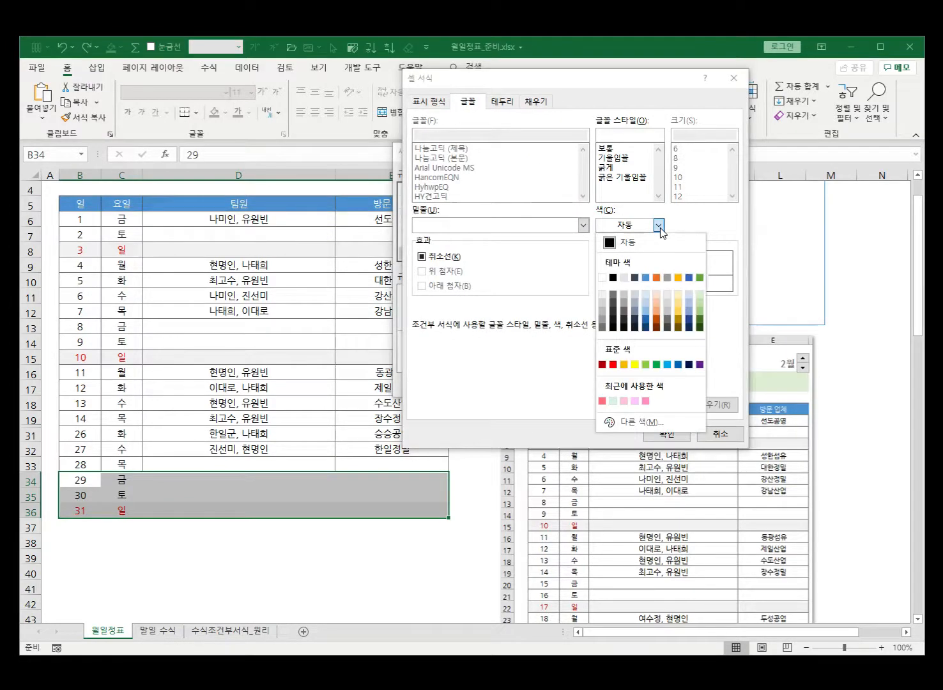
{"action": "left_click", "coordinate": [601, 277]}
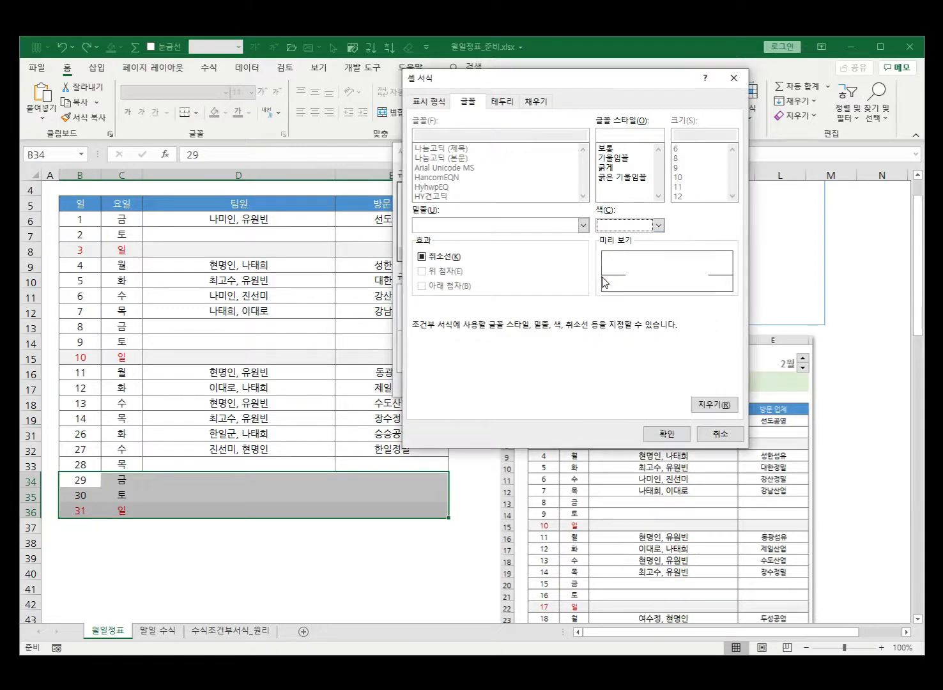
{"action": "left_click", "coordinate": [662, 435]}
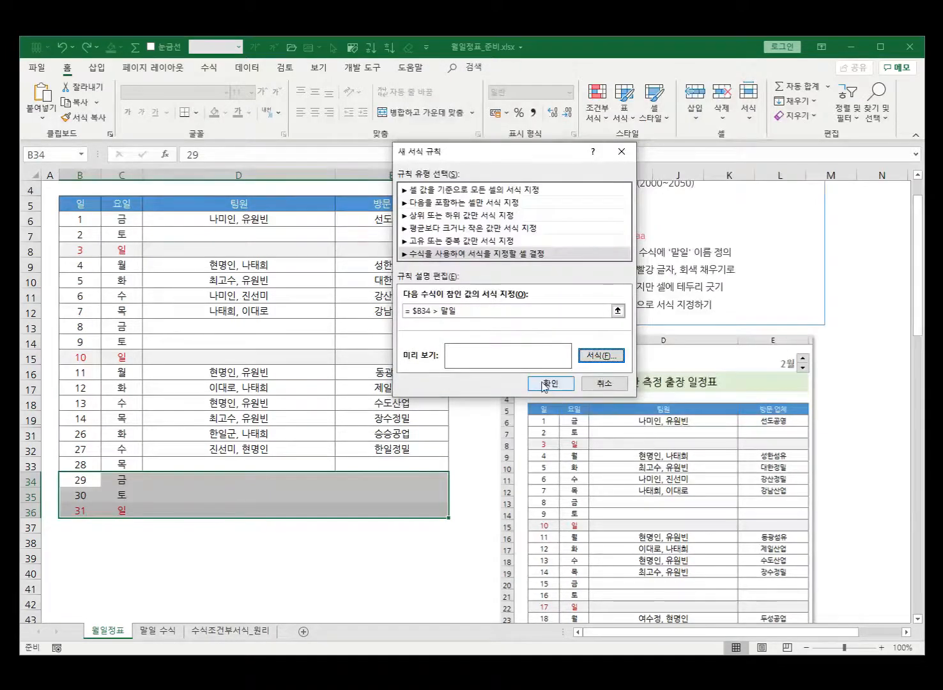
{"action": "left_click", "coordinate": [542, 383]}
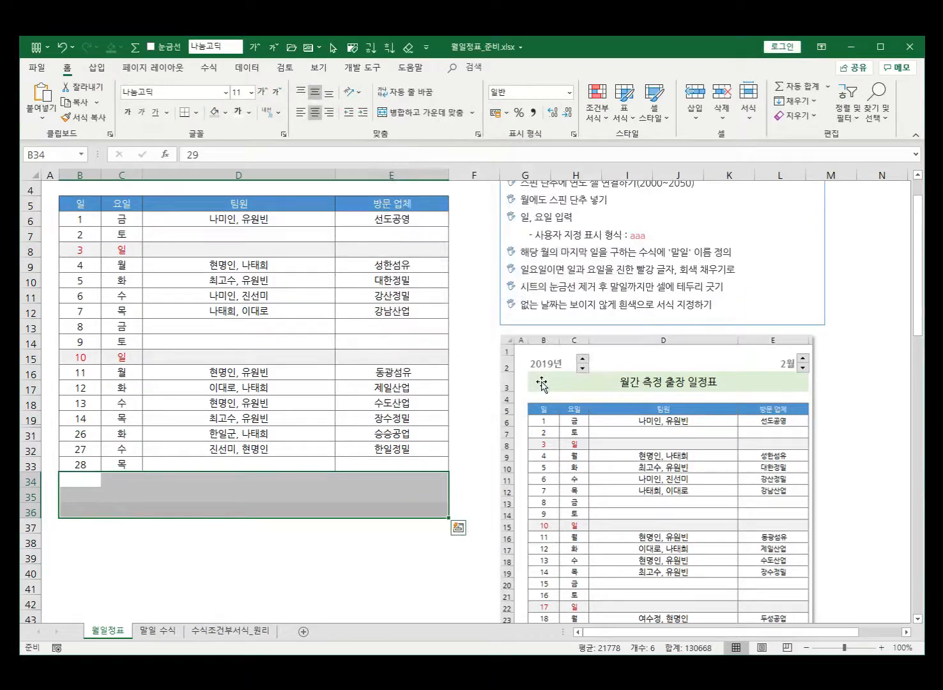
{"action": "left_click", "coordinate": [343, 562]}
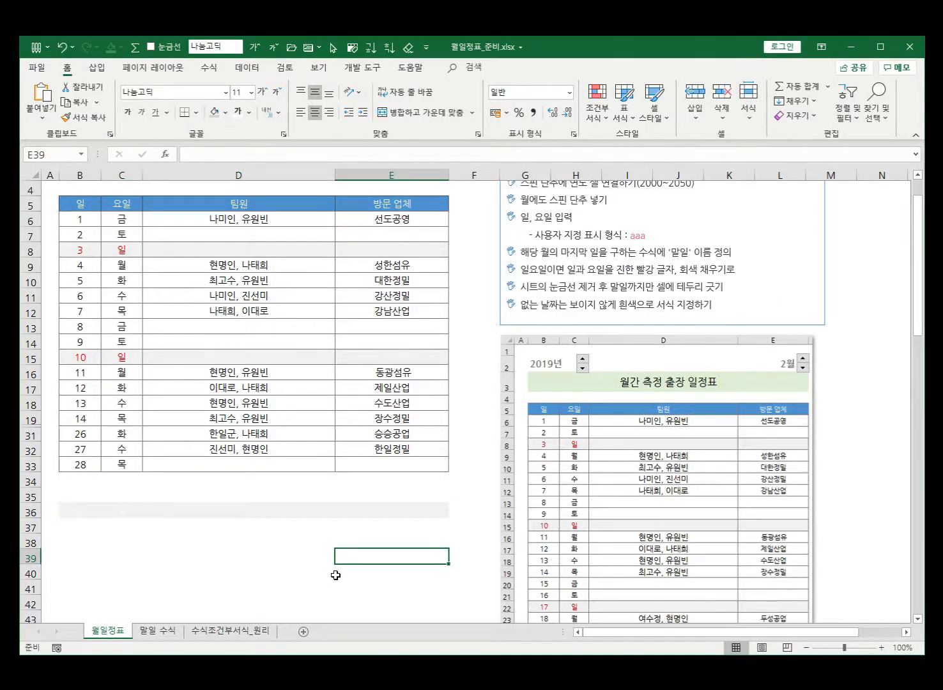
Examine cells B36:E36 in the nonexistent 31st row for remaining Sunday shading behind the white text
{"action": "scroll", "coordinate": [306, 557], "scroll_direction": "up", "scroll_amount": 4}
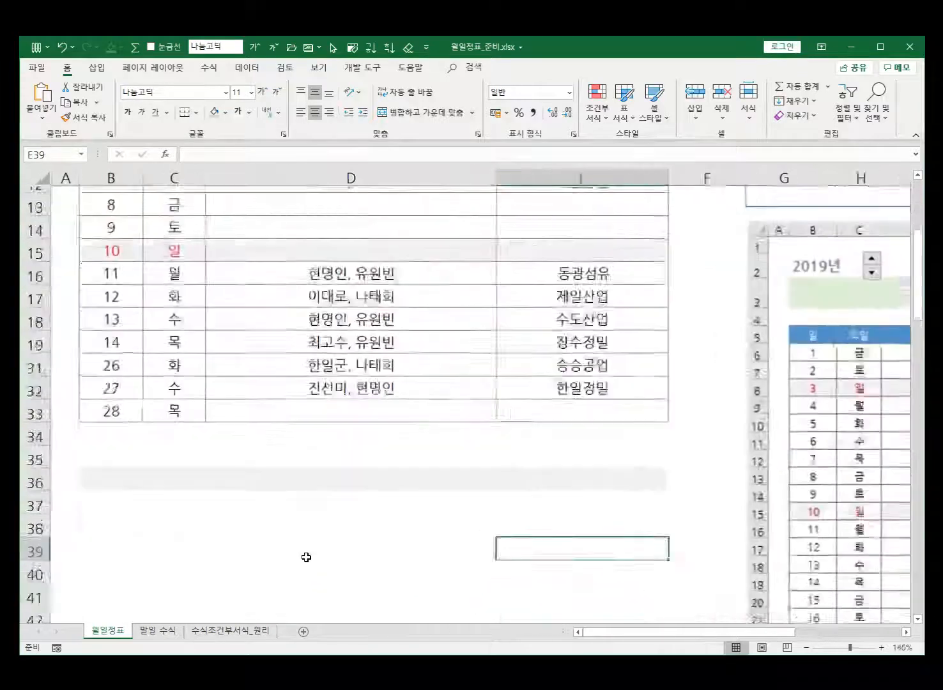
{"action": "scroll", "coordinate": [306, 557], "scroll_direction": "up", "scroll_amount": 1}
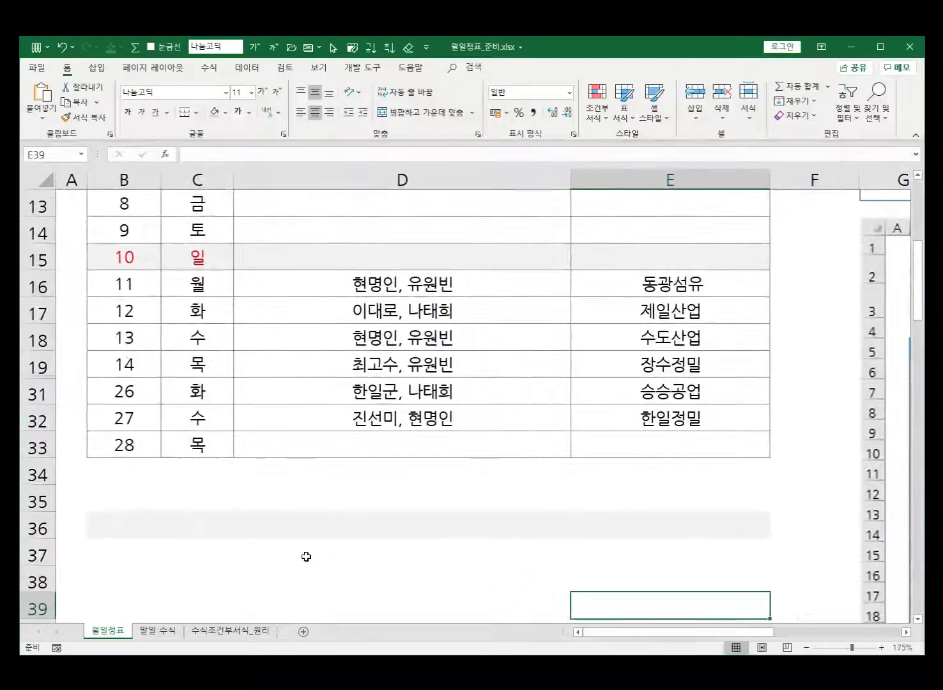
{"action": "left_click", "coordinate": [120, 531]}
{"action": "left_click", "coordinate": [206, 532]}
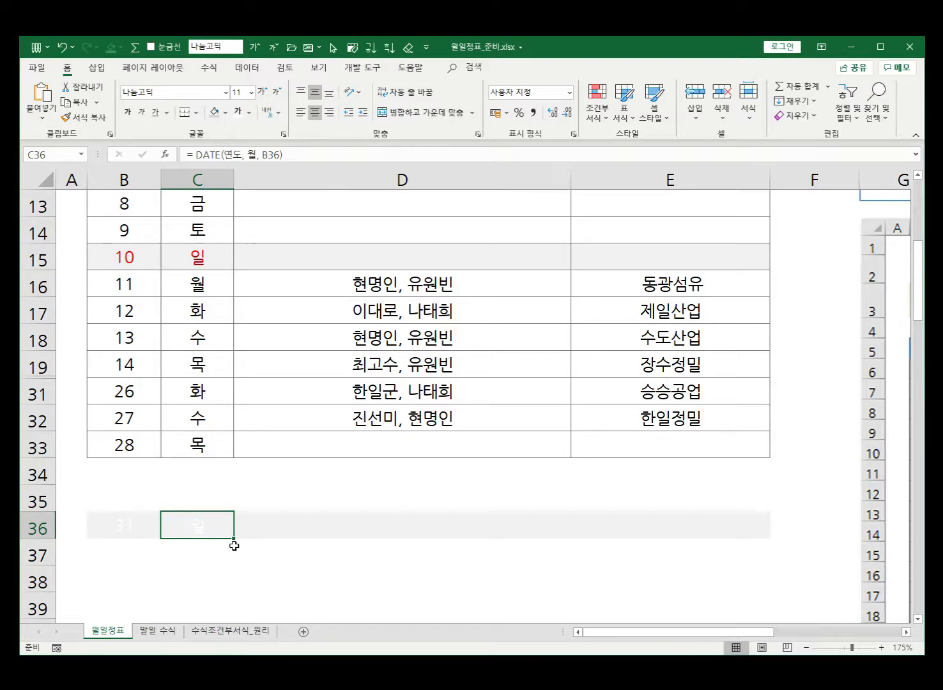
{"action": "left_click", "coordinate": [116, 531]}
{"action": "left_click", "coordinate": [190, 528]}
{"action": "left_click", "coordinate": [290, 525]}
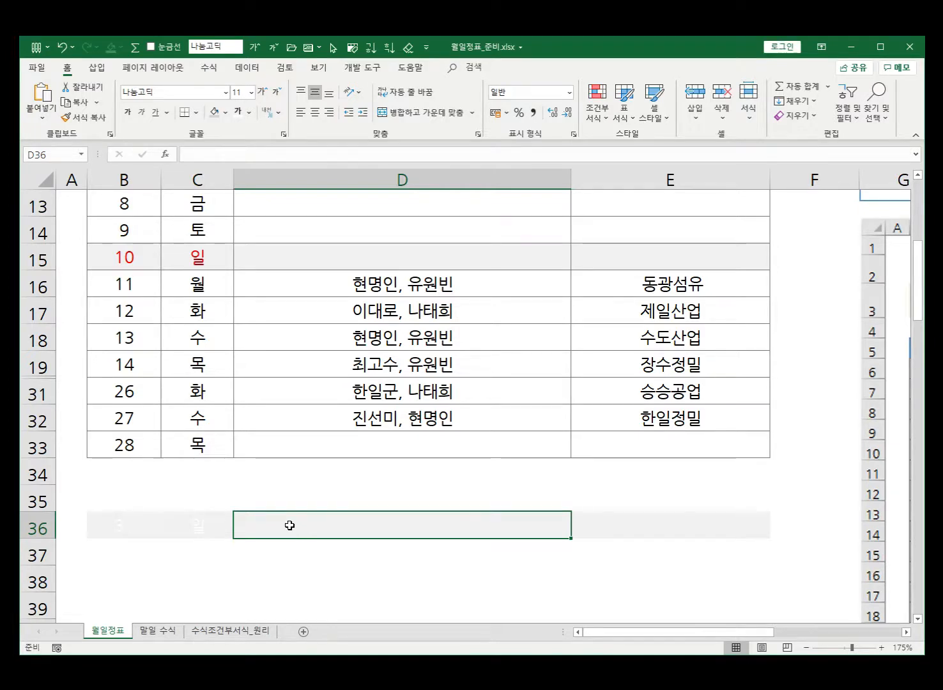
{"action": "scroll", "coordinate": [289, 525], "scroll_direction": "down", "scroll_amount": 1, "text": "ctrl"}
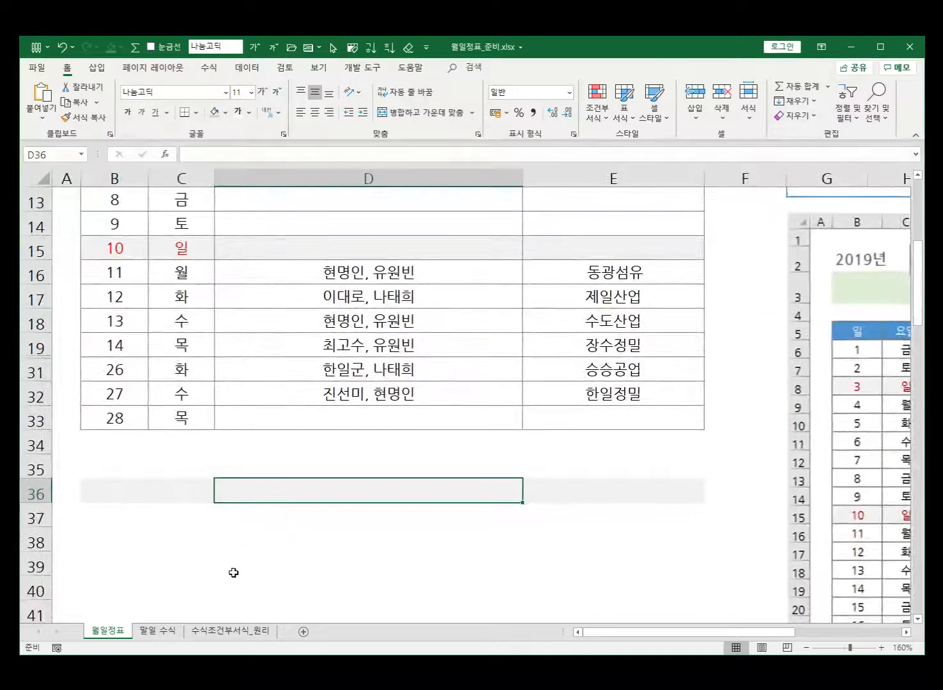
{"action": "scroll", "coordinate": [234, 572], "scroll_direction": "down", "scroll_amount": 1, "text": "ctrl"}
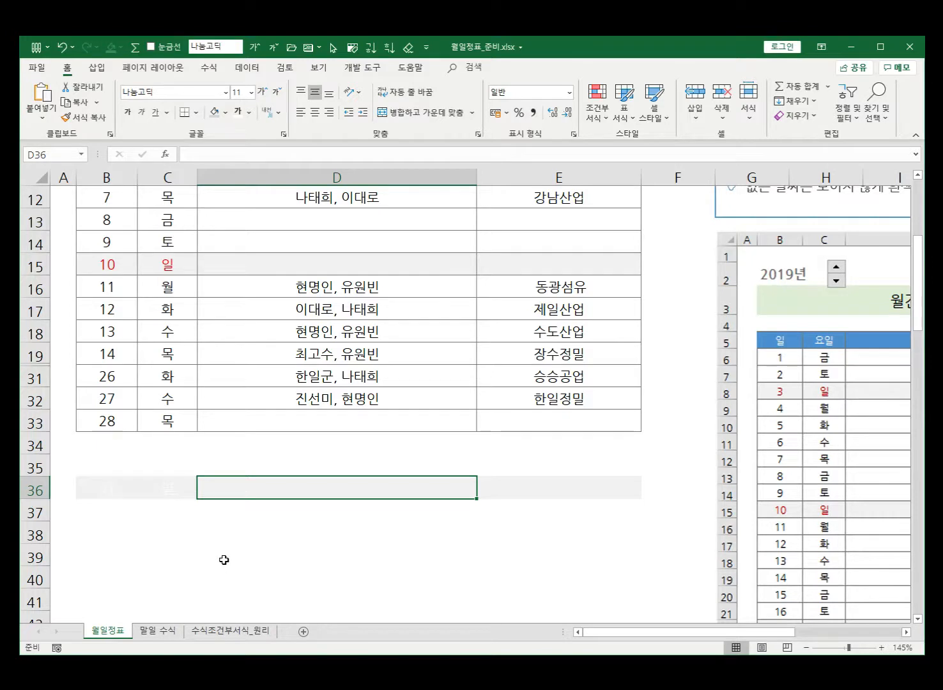
{"action": "left_click_drag", "start_coordinate": [128, 492], "coordinate": [562, 486]}
Review the WEEKDAY Sunday rule and the = $B6 <= 말일 border rule applied to B36 in the conditional formatting rules manager
{"action": "left_click", "coordinate": [92, 489]}
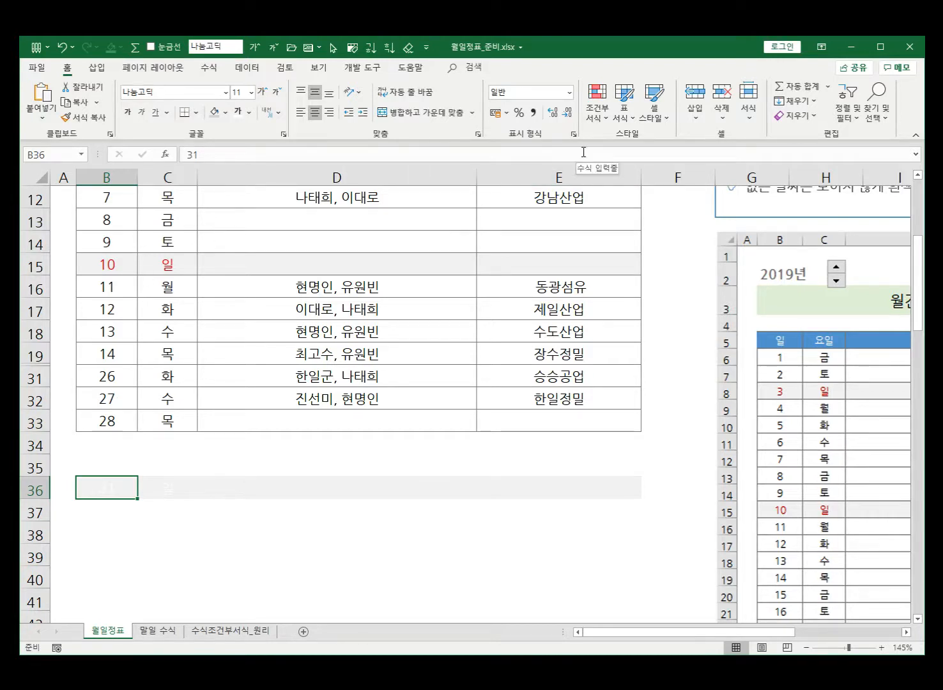
{"action": "left_click", "coordinate": [607, 116]}
{"action": "left_click", "coordinate": [617, 330]}
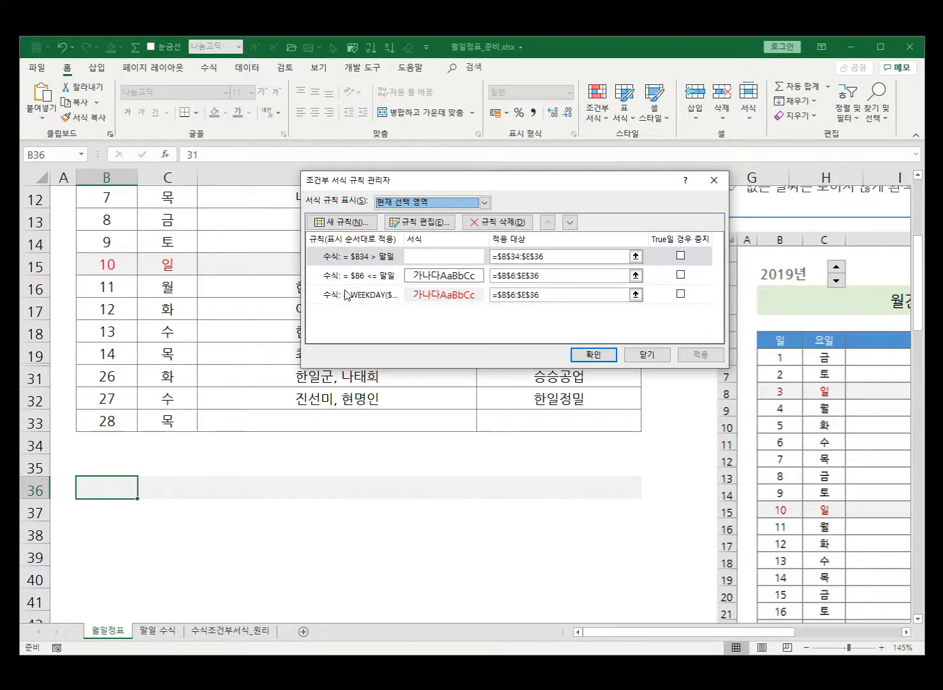
{"action": "left_click", "coordinate": [392, 303]}
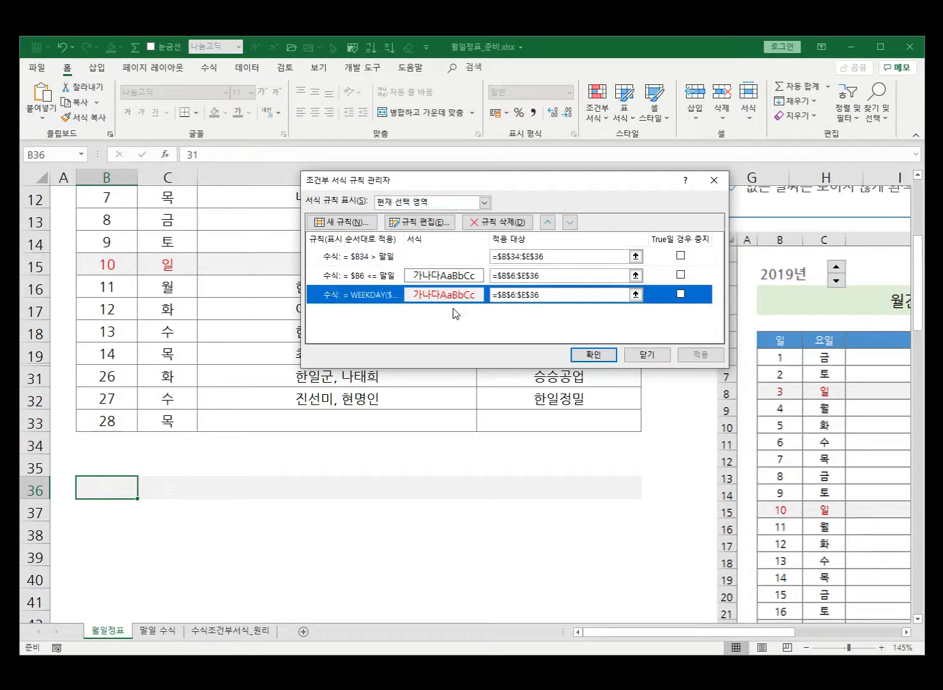
{"action": "left_click", "coordinate": [437, 278]}
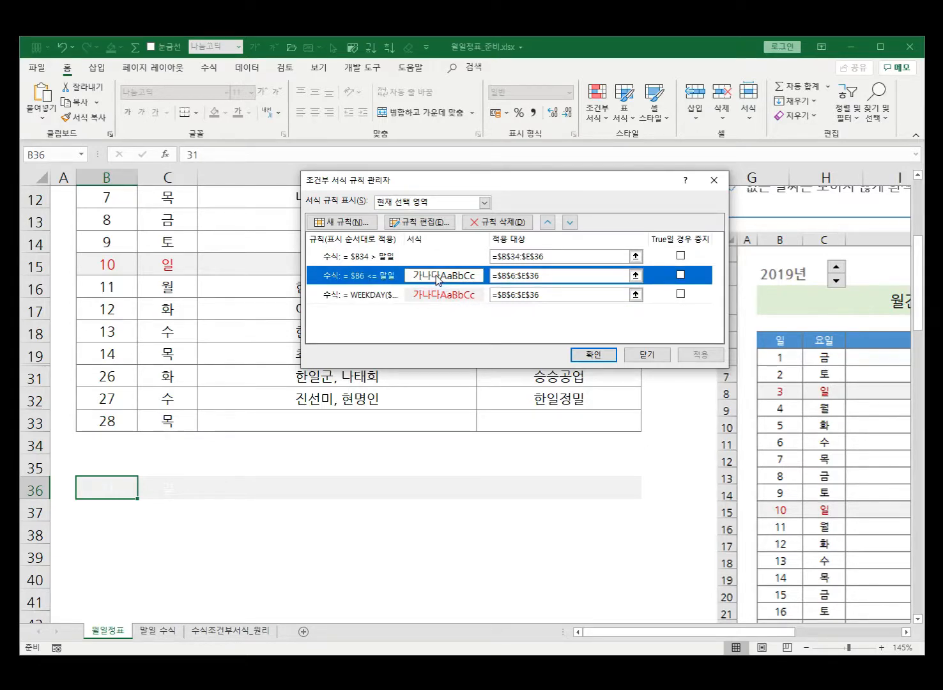
Add a white background fill to the = $B34 > 말일 rule and apply the edited rule to the sheet
{"action": "left_click", "coordinate": [433, 258]}
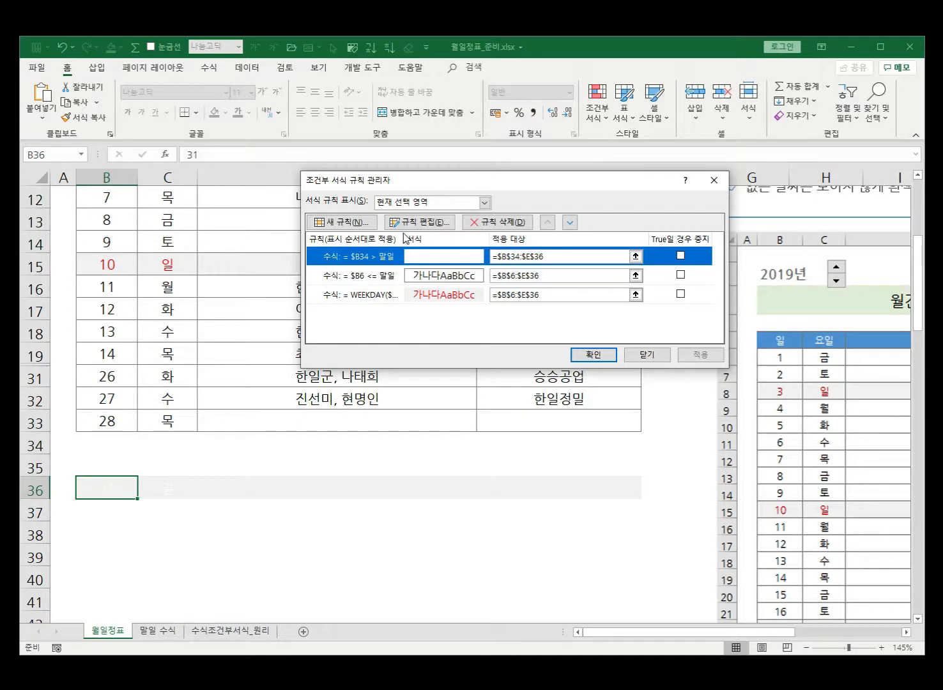
{"action": "left_click", "coordinate": [441, 225]}
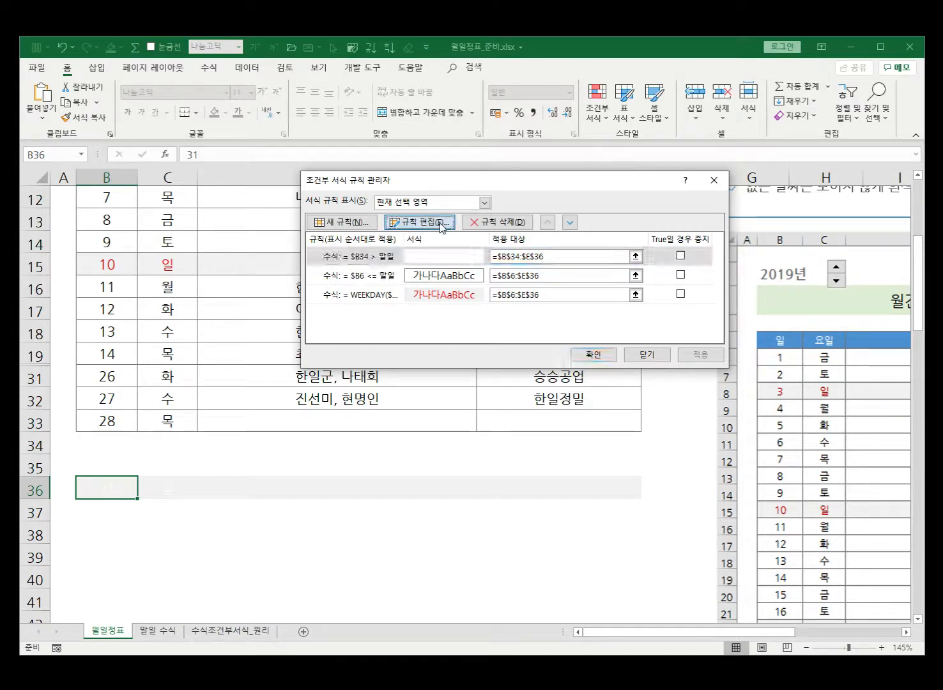
{"action": "left_click", "coordinate": [584, 360]}
{"action": "left_click", "coordinate": [475, 87]}
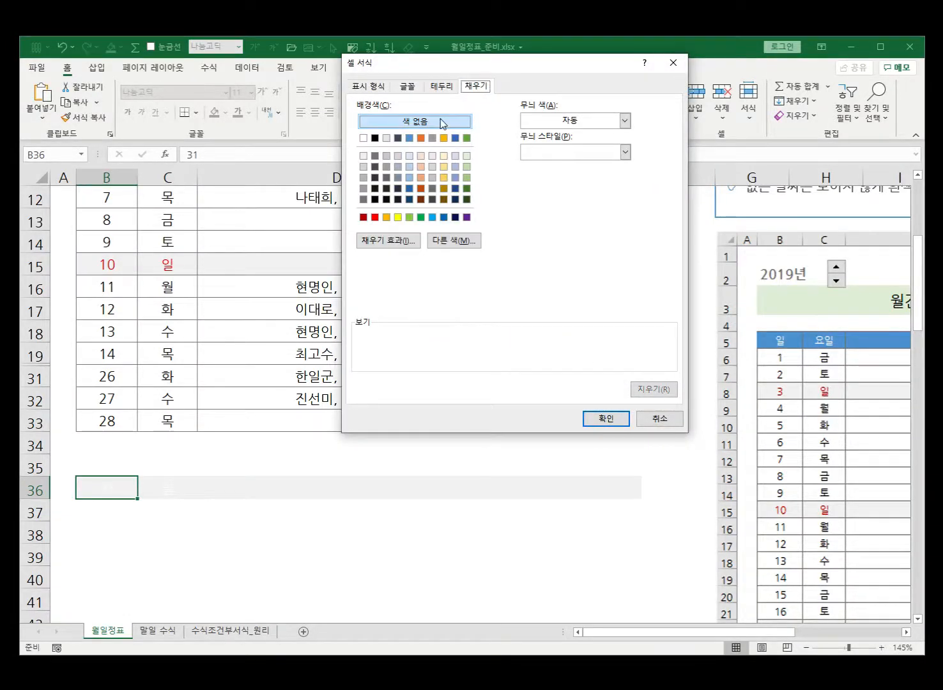
{"action": "left_click", "coordinate": [364, 137]}
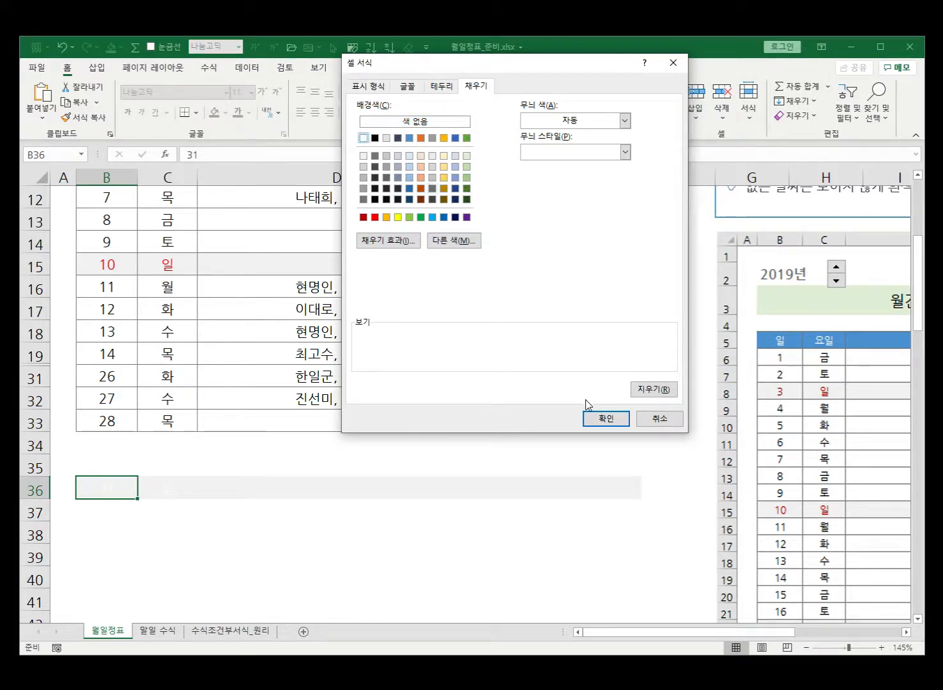
{"action": "left_click", "coordinate": [592, 419]}
{"action": "left_click", "coordinate": [561, 384]}
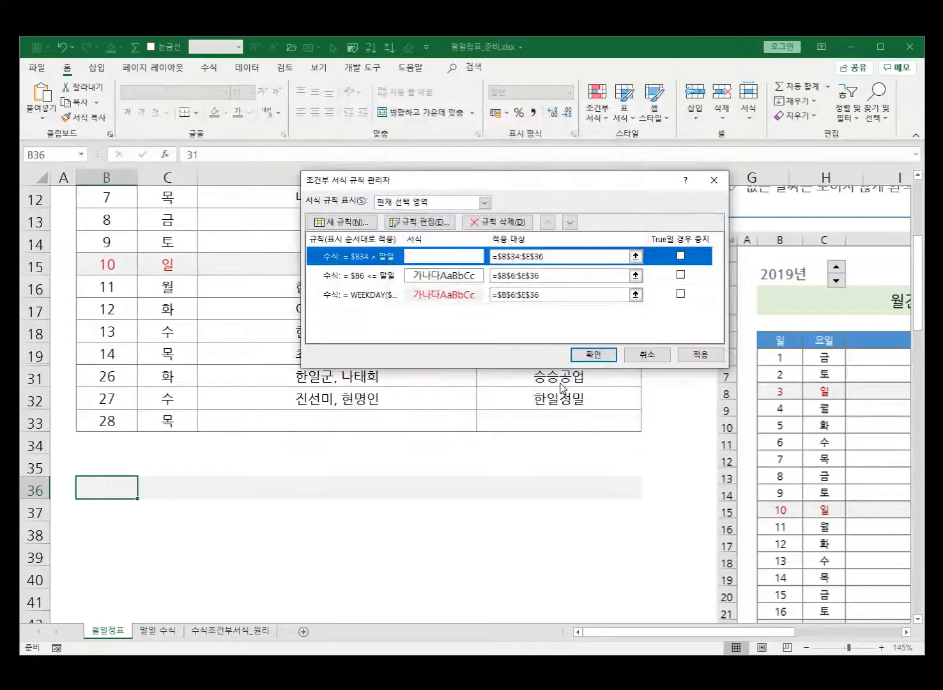
{"action": "left_click", "coordinate": [697, 357]}
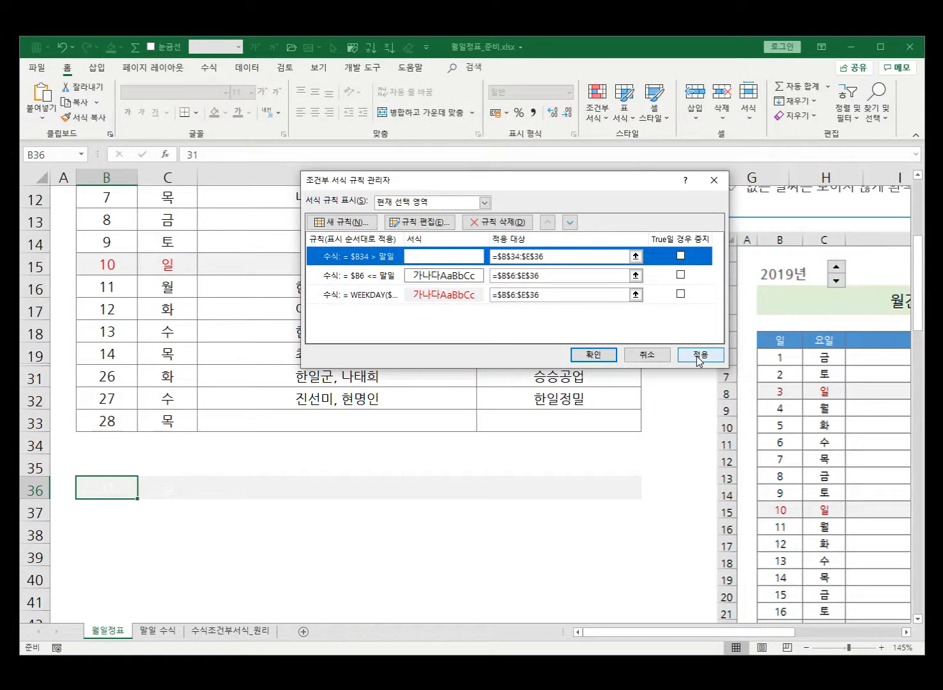
{"action": "left_click", "coordinate": [698, 359]}
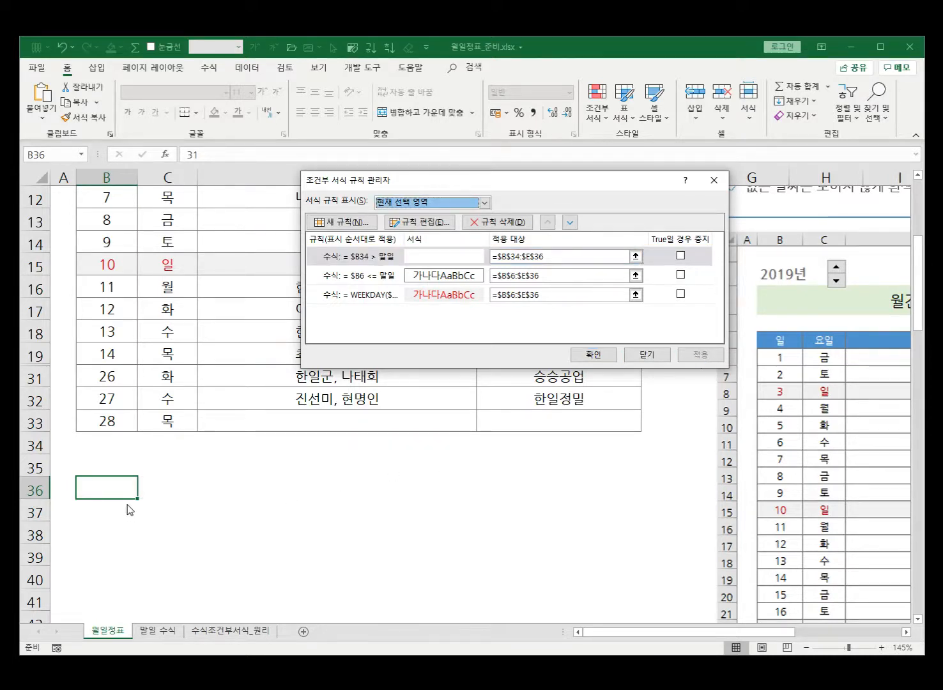
{"action": "left_click", "coordinate": [582, 353]}
Test the schedule's formatting by changing the year to 2020 and advancing the month to 5월
{"action": "left_click", "coordinate": [423, 479]}
{"action": "scroll", "coordinate": [427, 482], "scroll_direction": "down", "scroll_amount": 4, "text": "ctrl"}
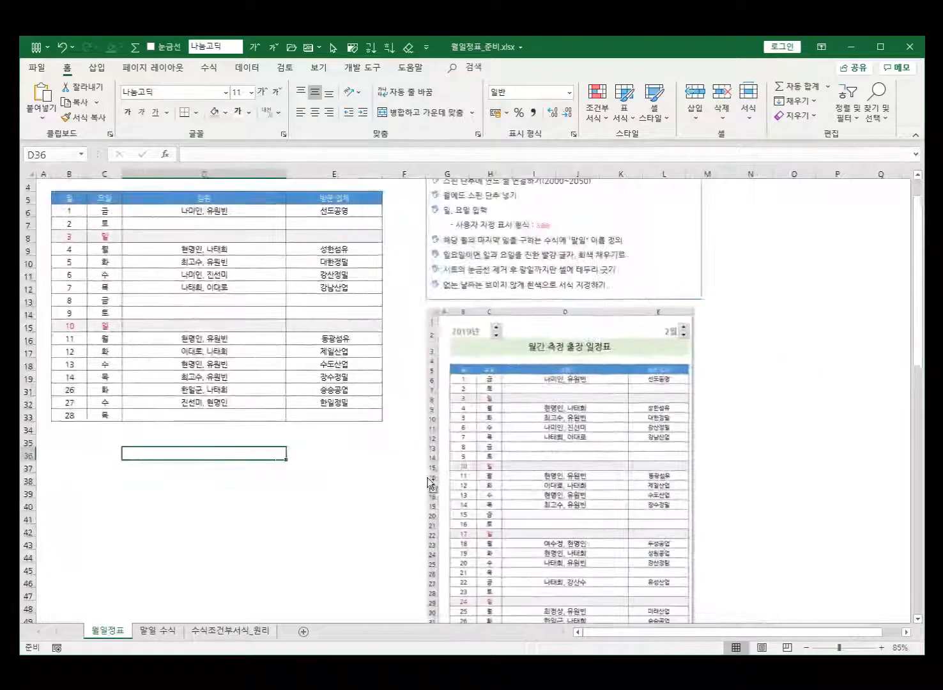
{"action": "scroll", "coordinate": [348, 465], "scroll_direction": "up", "scroll_amount": 1}
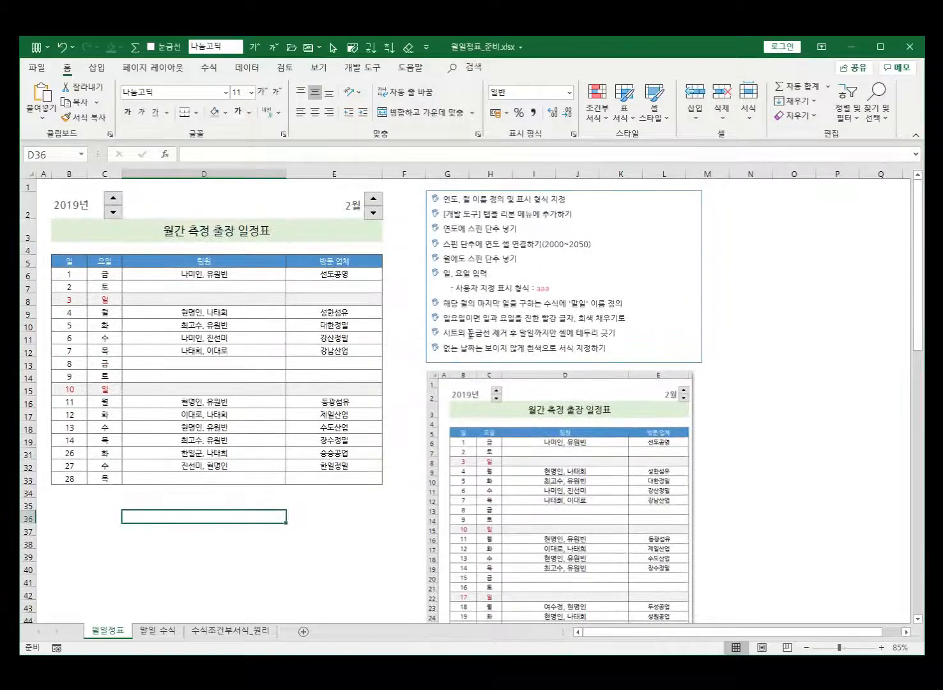
{"action": "left_click", "coordinate": [115, 201]}
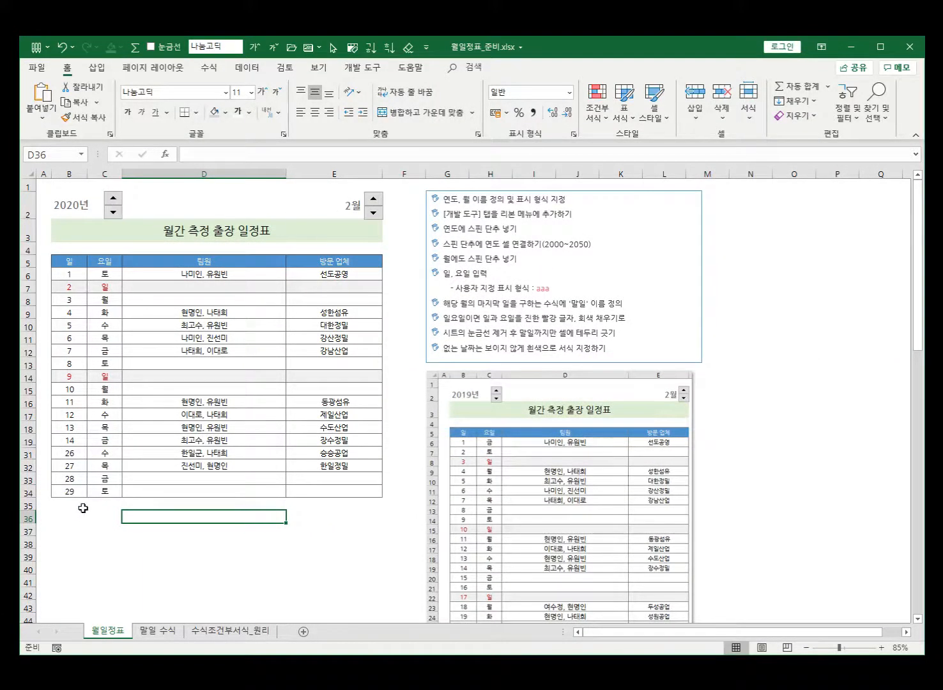
{"action": "left_click", "coordinate": [374, 199]}
{"action": "left_click", "coordinate": [374, 199]}
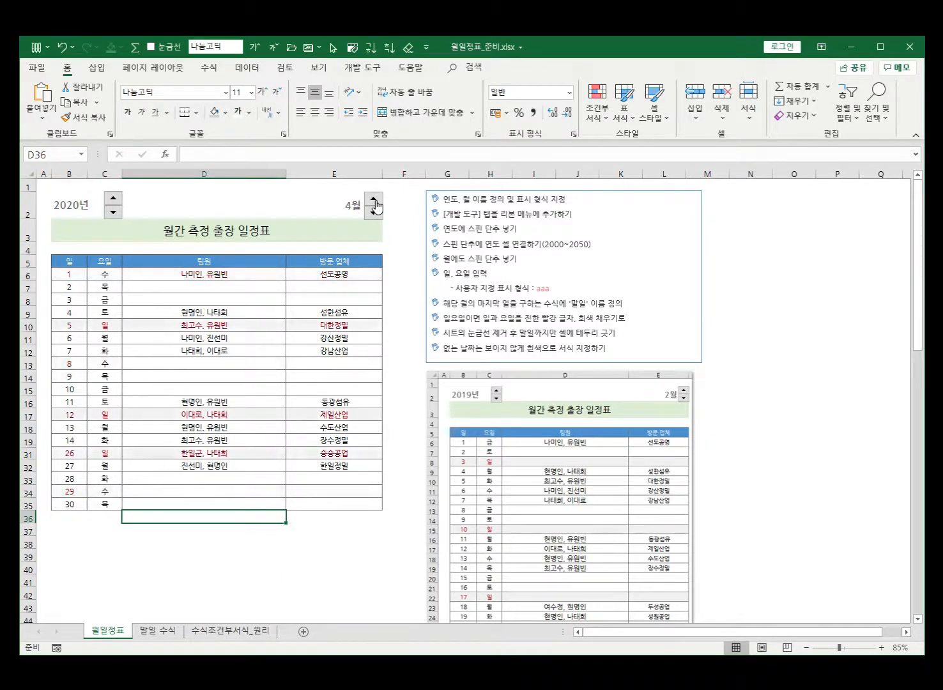
{"action": "left_click", "coordinate": [374, 199]}
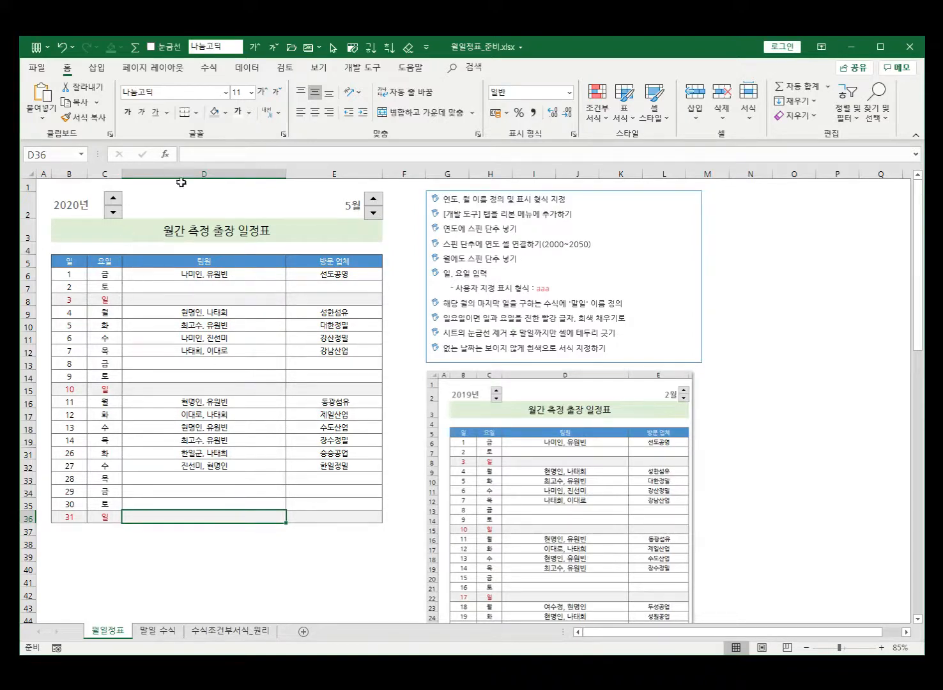
Point out the schedule title in B3, the 팀원 and 방문 업체 headers, and the first team entry in D6
{"action": "left_click", "coordinate": [185, 234]}
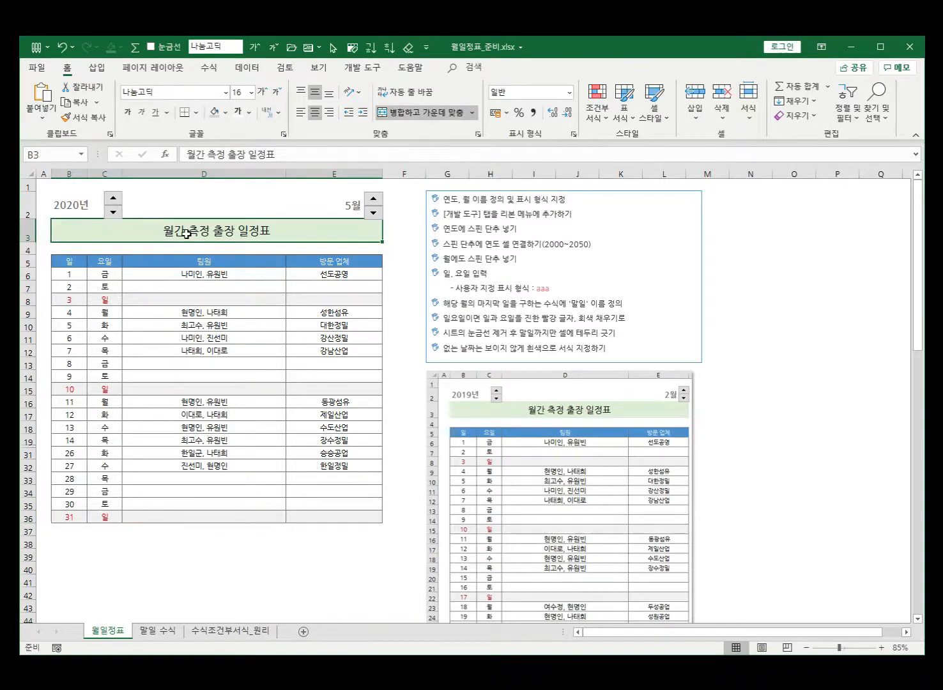
{"action": "left_click_drag", "start_coordinate": [172, 259], "coordinate": [309, 259]}
{"action": "left_click", "coordinate": [224, 279]}
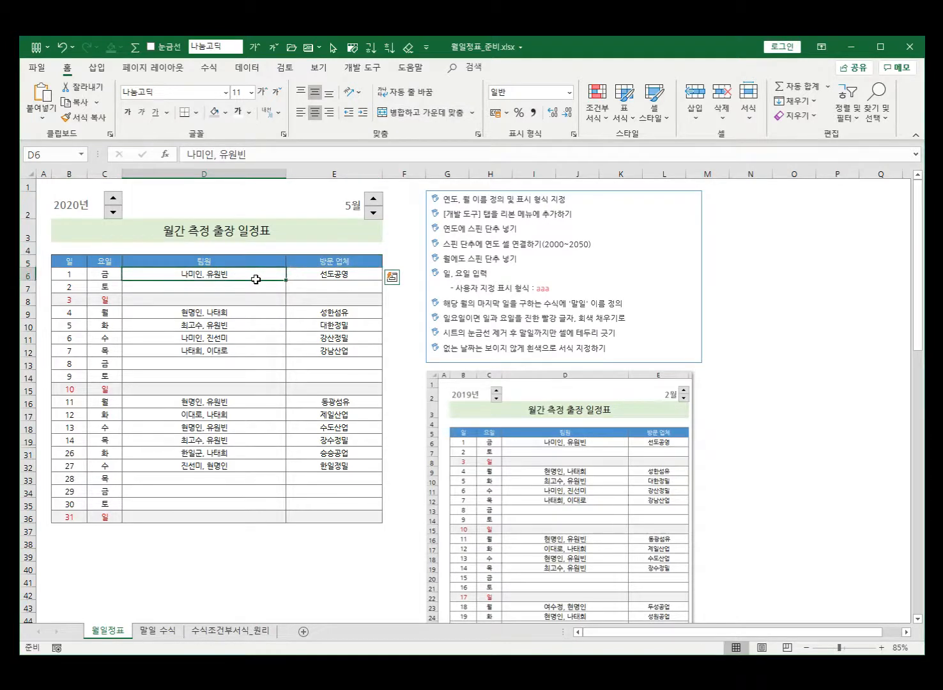